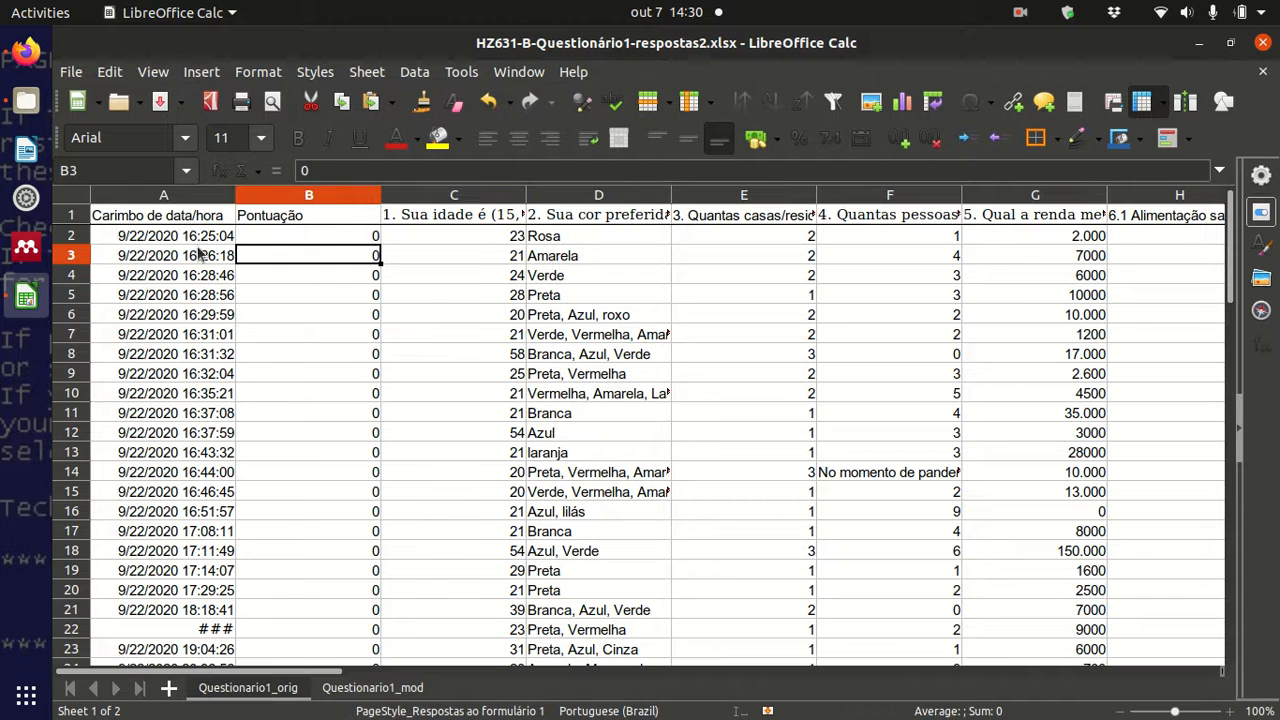
- Look over the original survey responses, including the age, favourite colour and number-of-houses columns
scroll(333, 320, "down", 6)
scroll(333, 323, "up", 6)
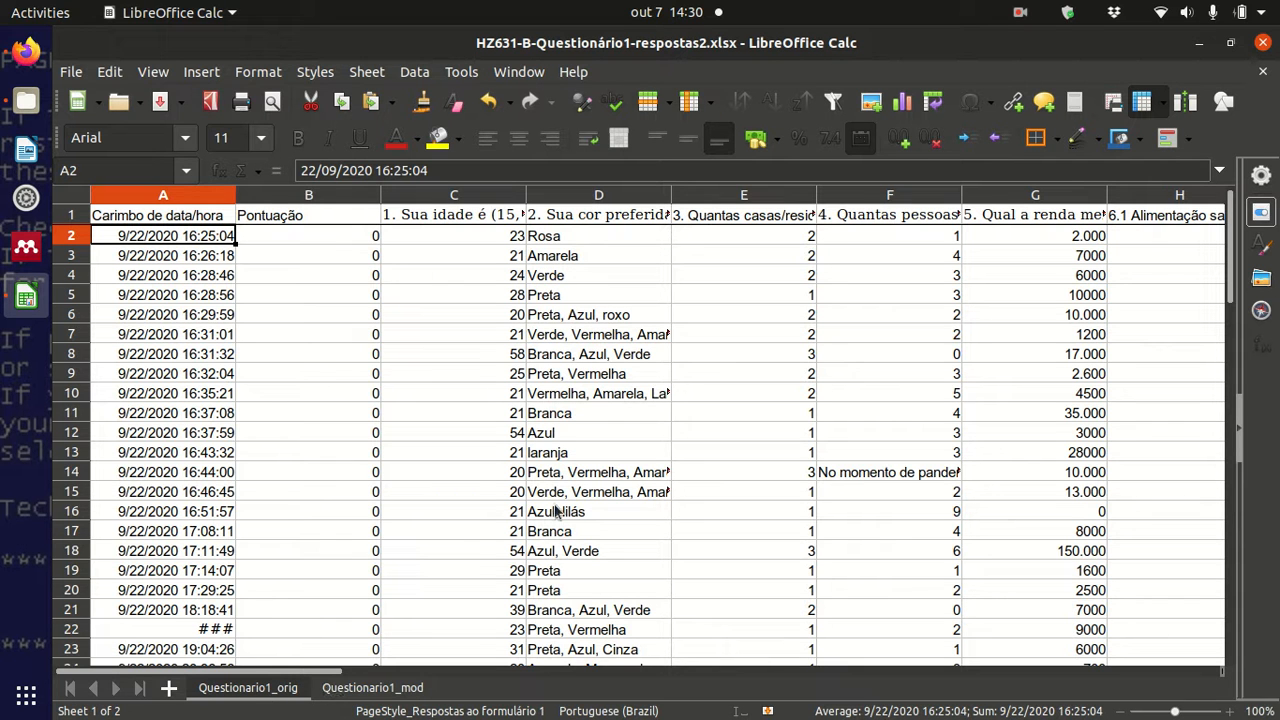
double_click(603, 292)
left_click(652, 356)
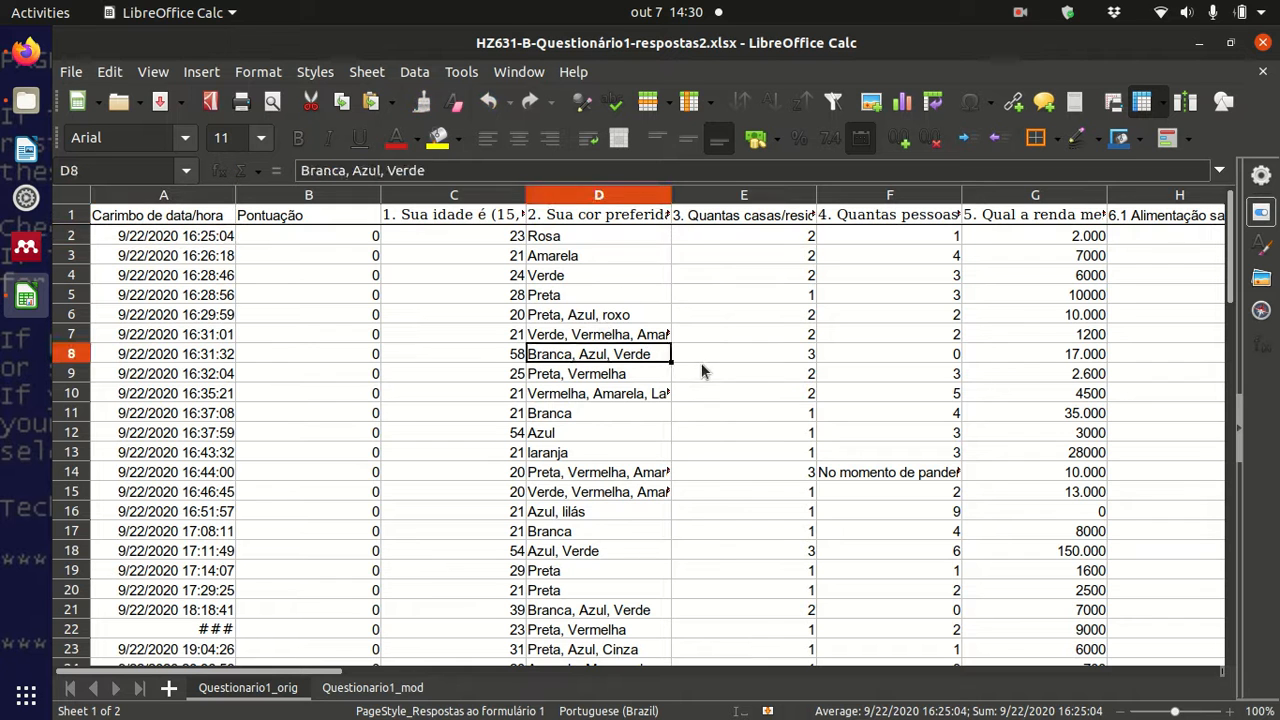
left_click(703, 371)
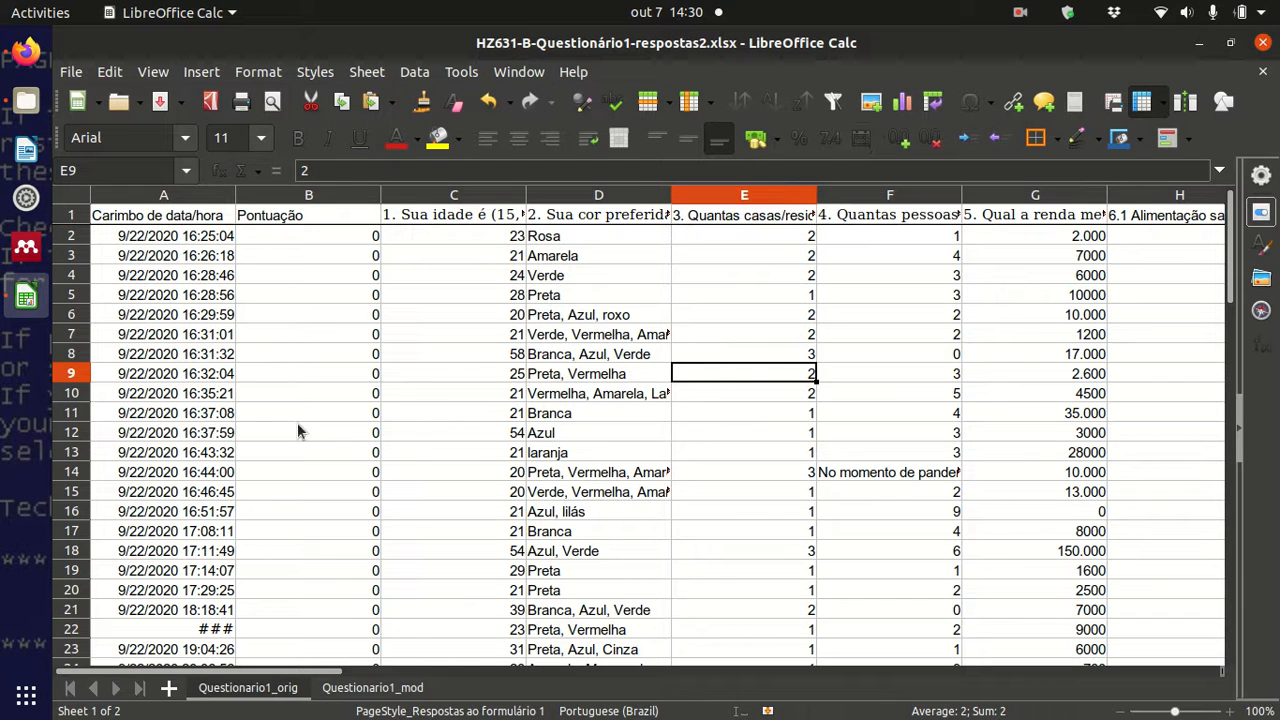
left_click(340, 433)
left_click(452, 430)
left_click(485, 375)
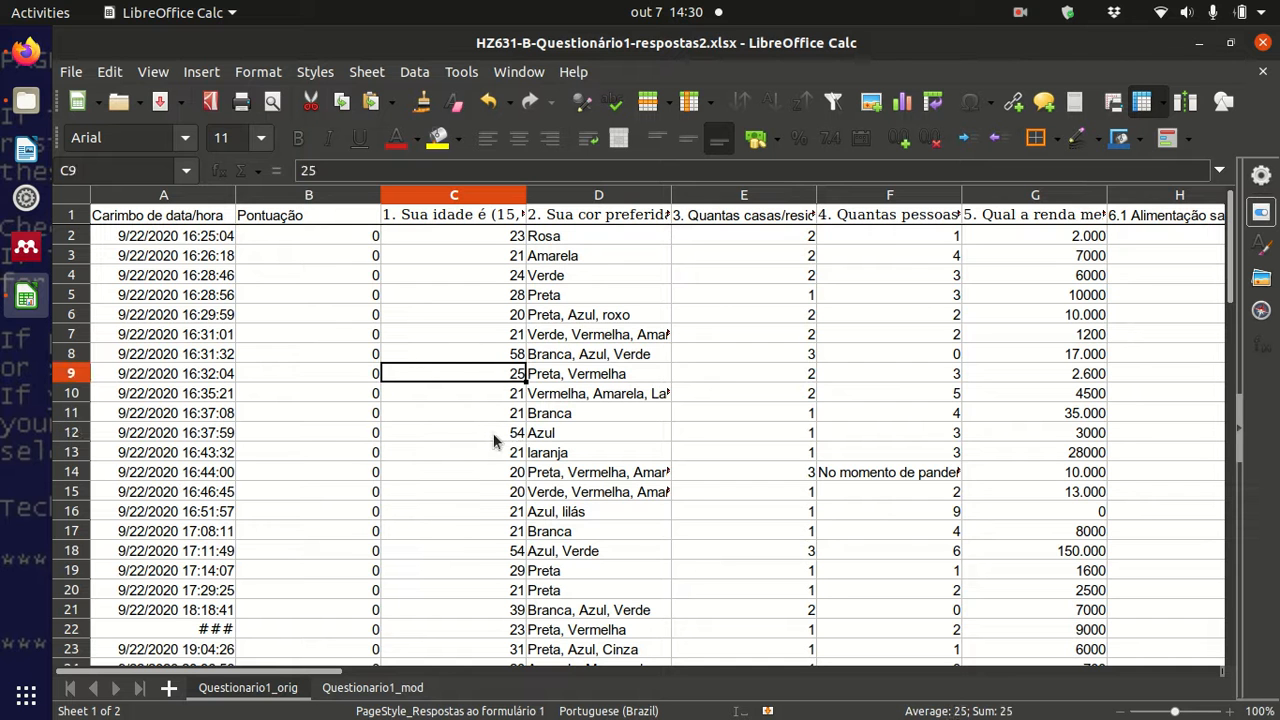
- Delete the "Carimbo de data/hora" column from the Questionario1_mod sheet
left_click(360, 690)
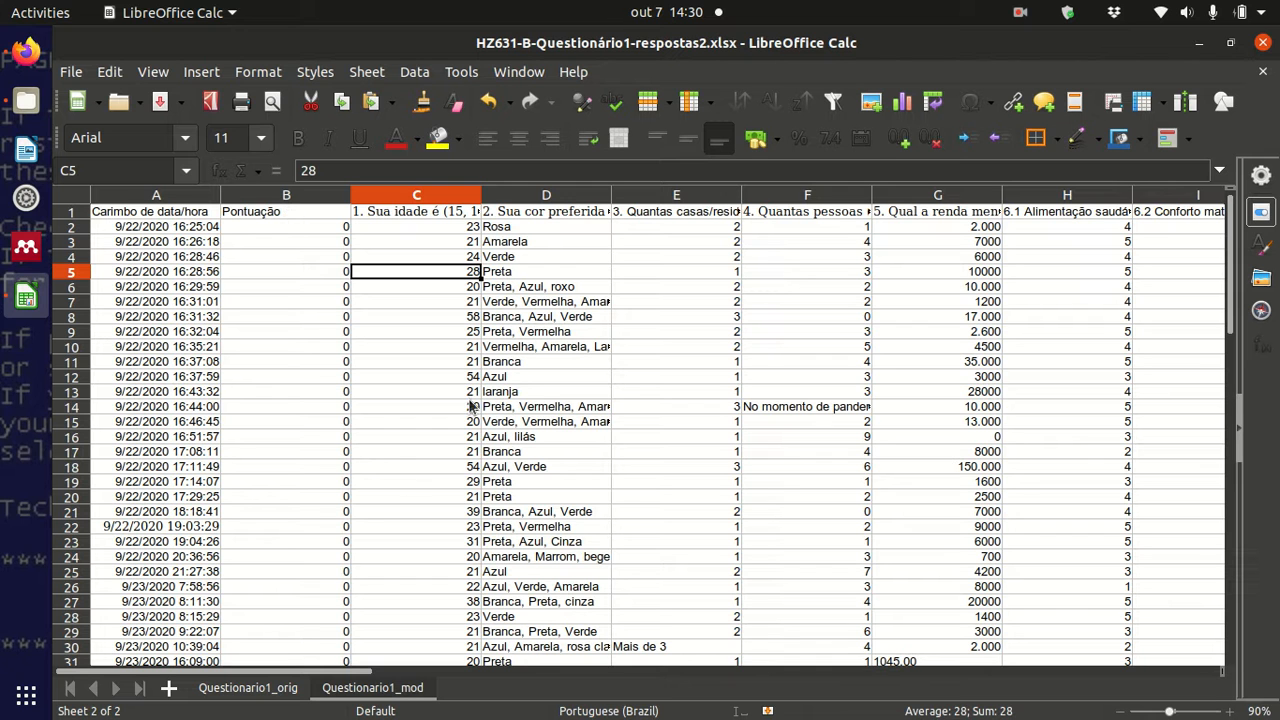
left_click(158, 194)
right_click(158, 194)
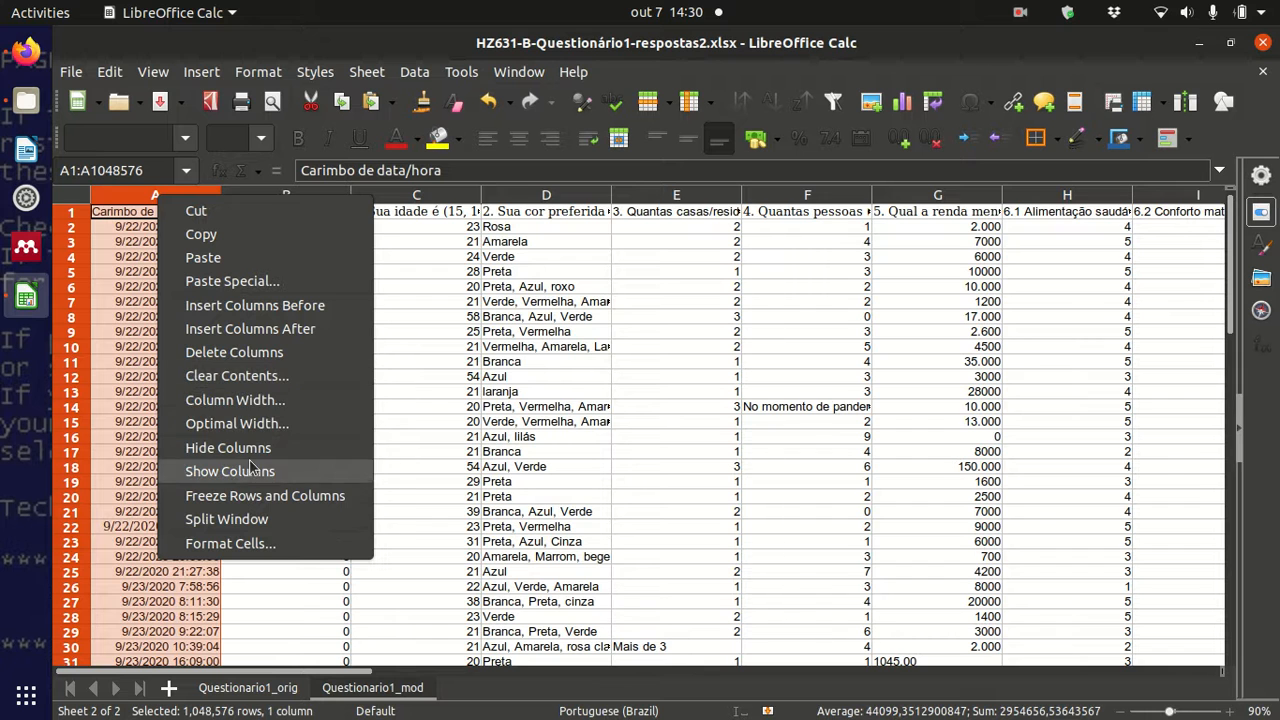
left_click(255, 352)
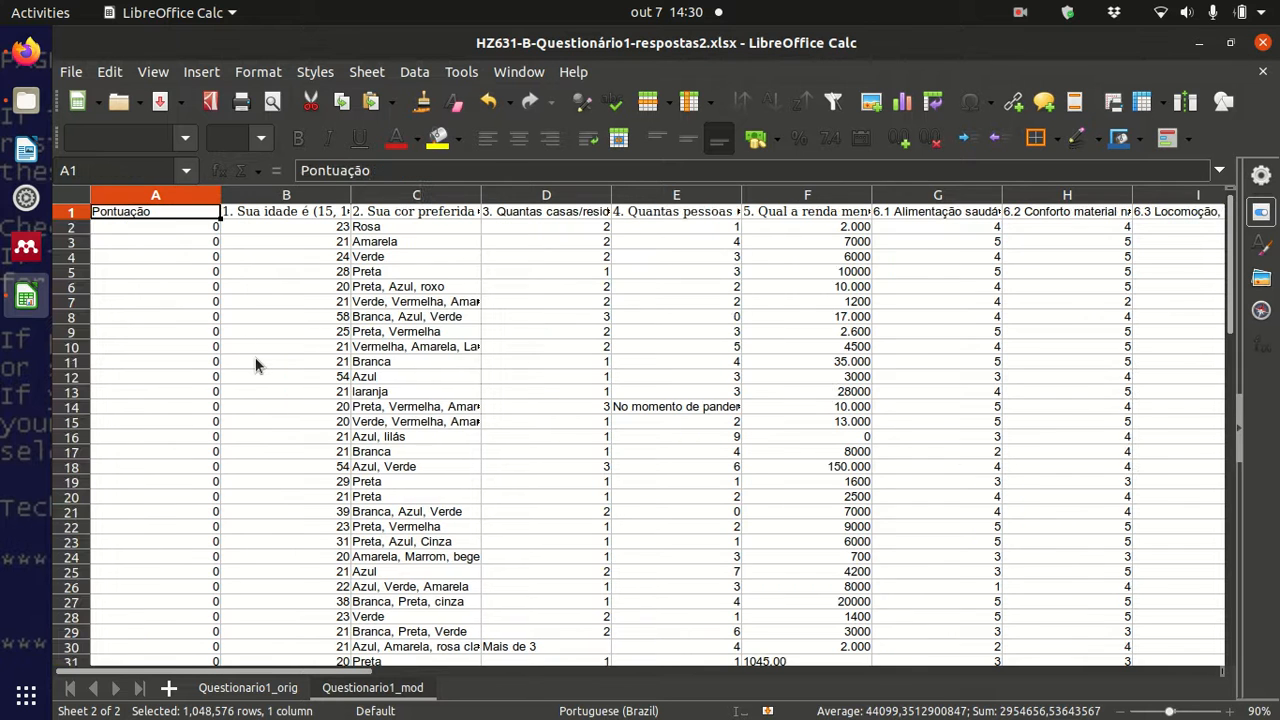
- Enter 1, 2 and 3 in cells A2 to A4 of the Pontuação column
left_click(188, 234)
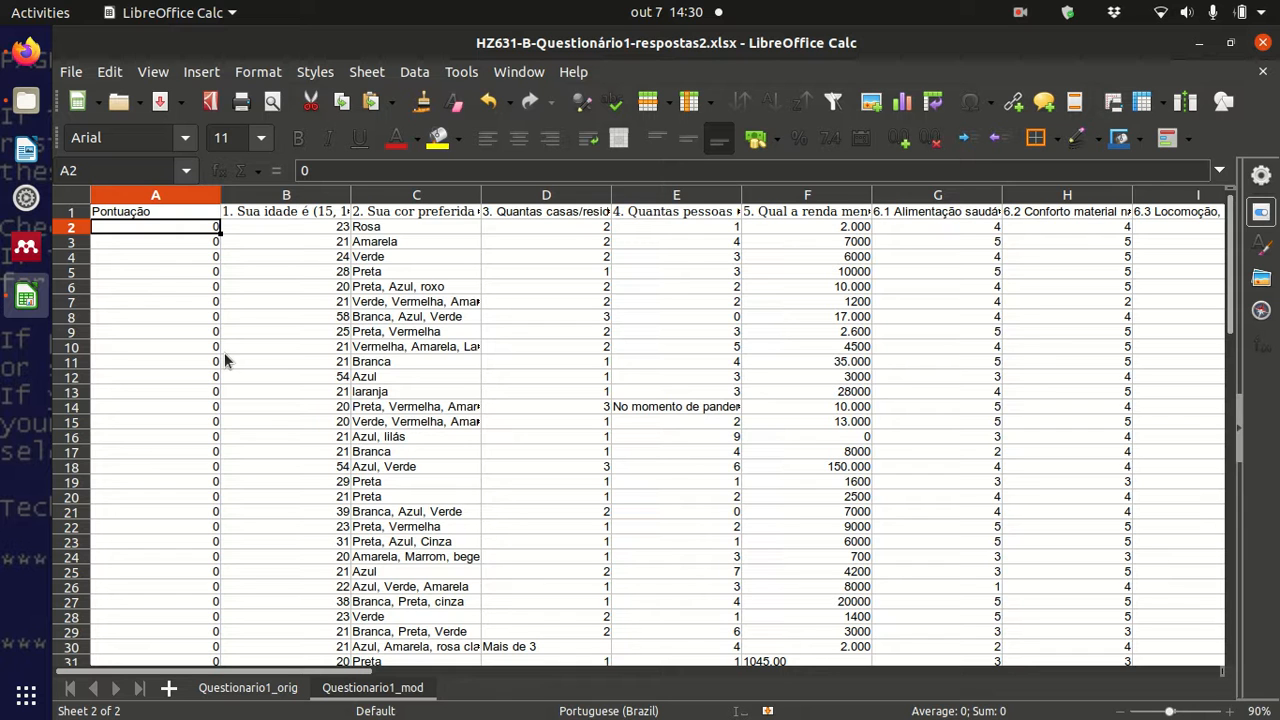
left_click(277, 238)
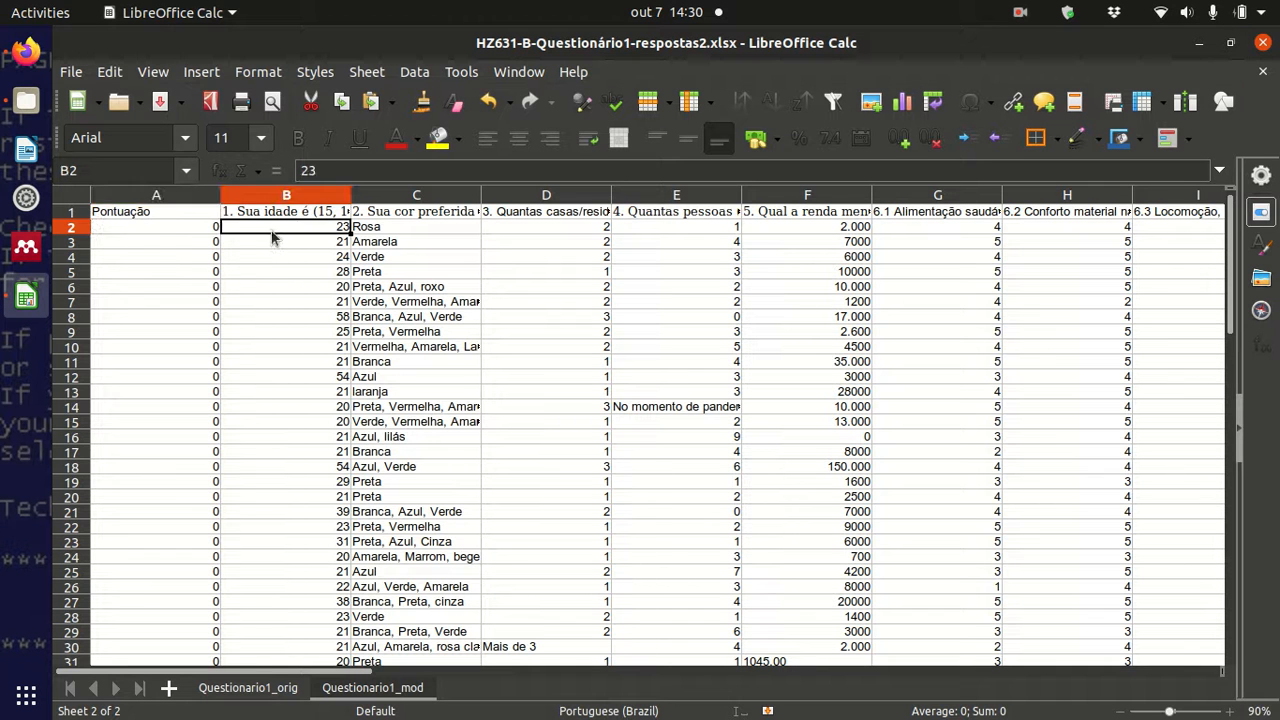
left_click(302, 257)
left_click(196, 230)
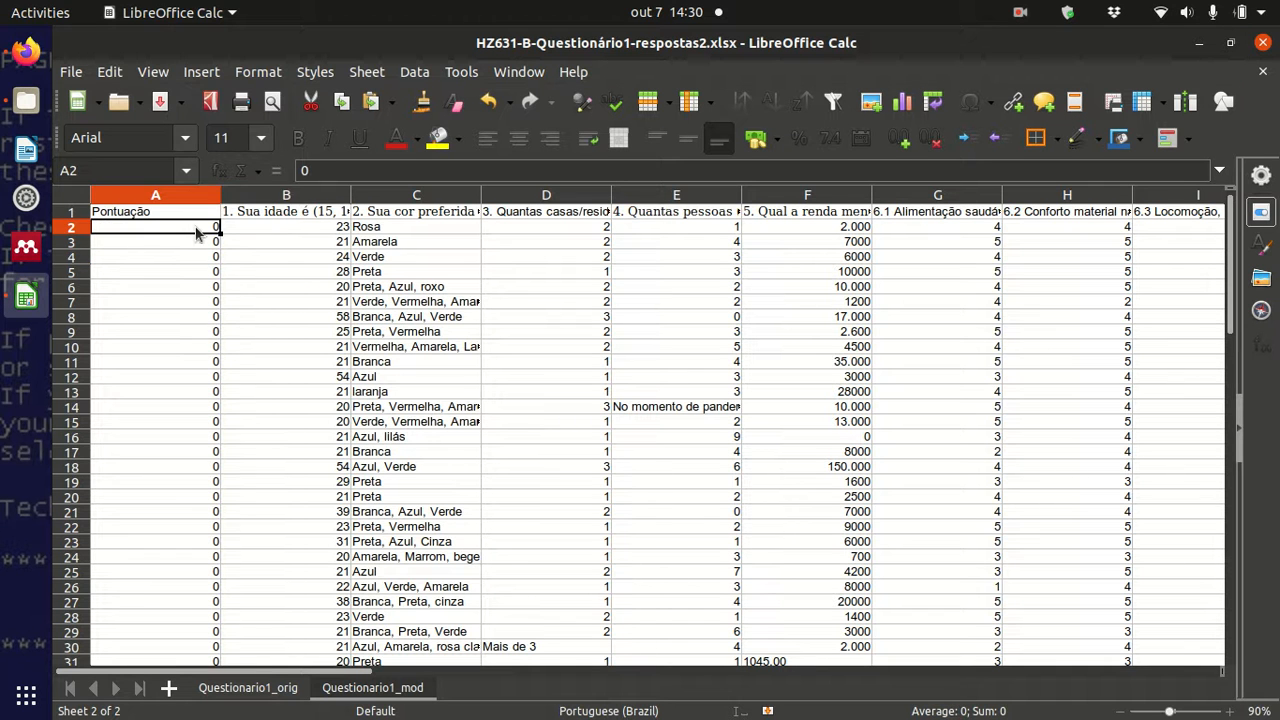
type("1")
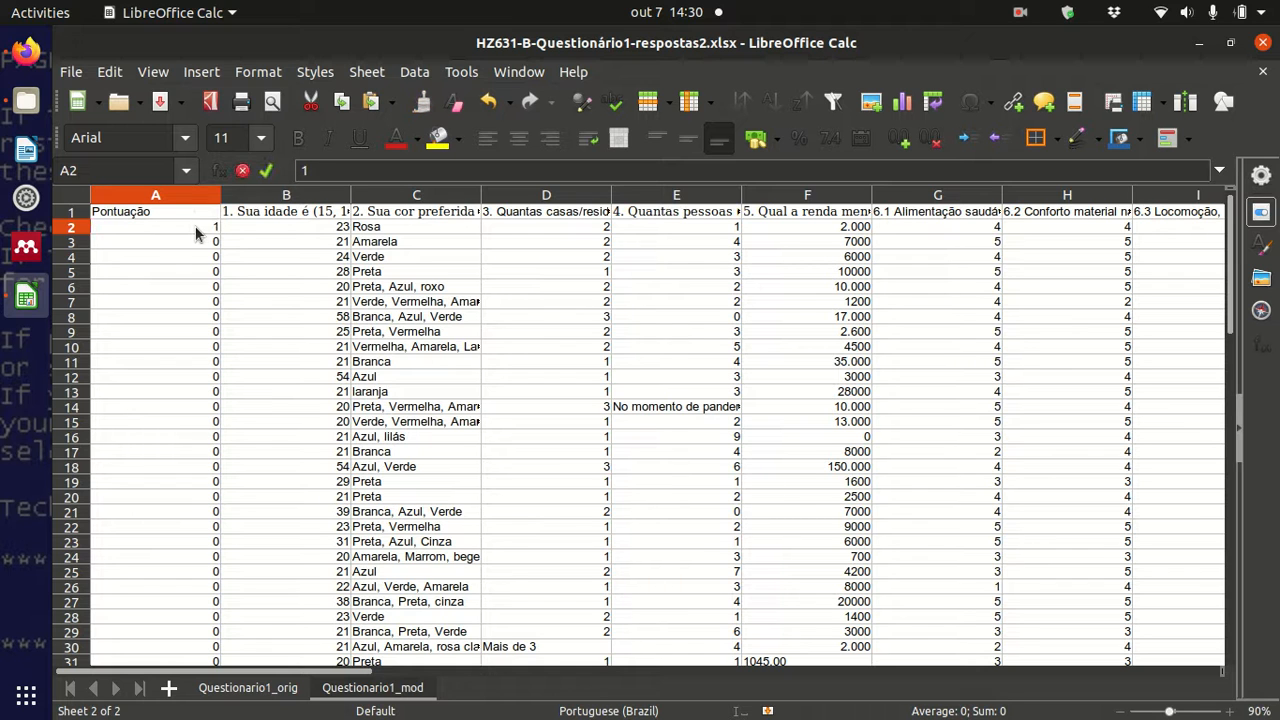
key("Return")
type("2")
key("Return")
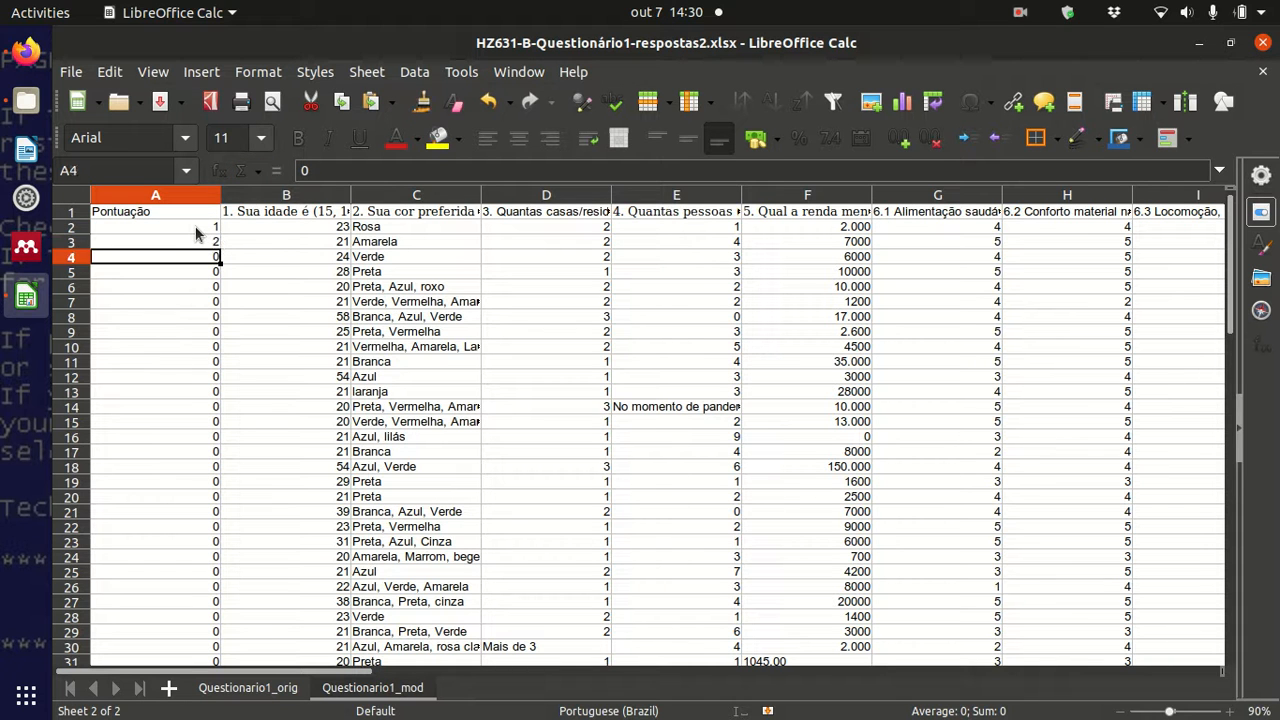
type("3")
key("Return")
- Extend the number sequence down column A through cell A68 and check it from start to end
key("Up")
key("Up")
key("Up")
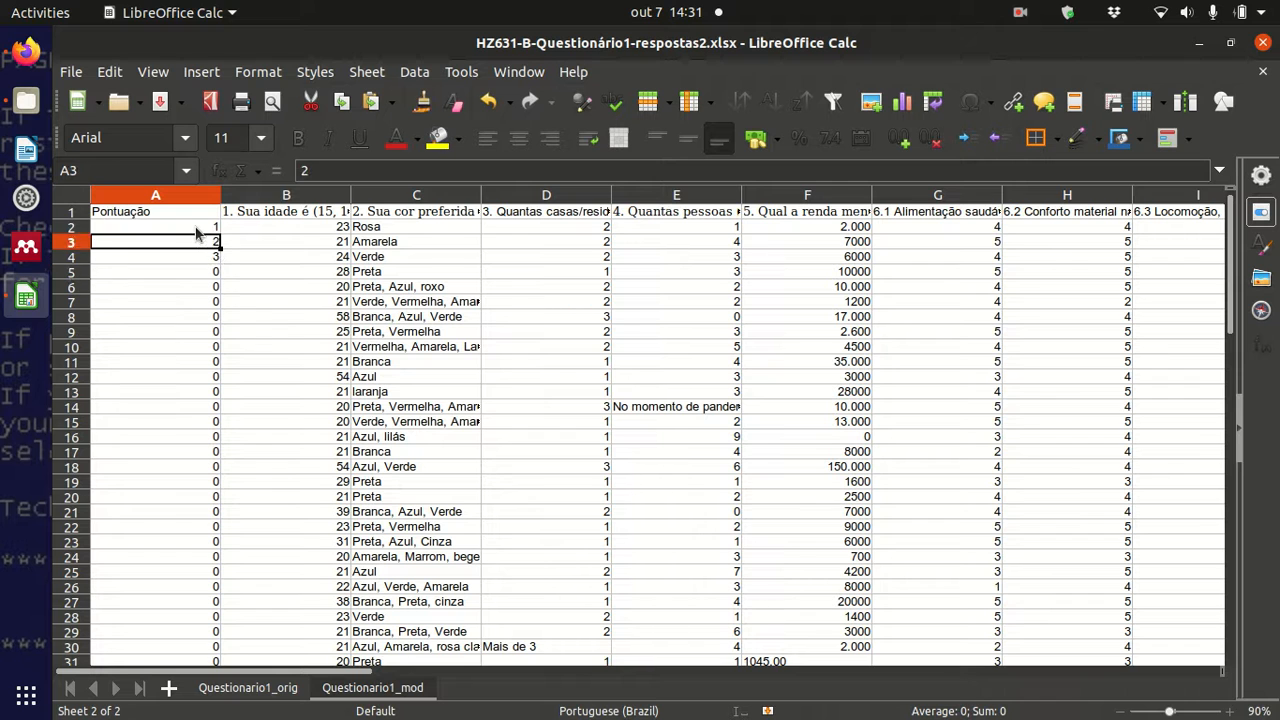
left_click_drag(197, 233, 217, 536)
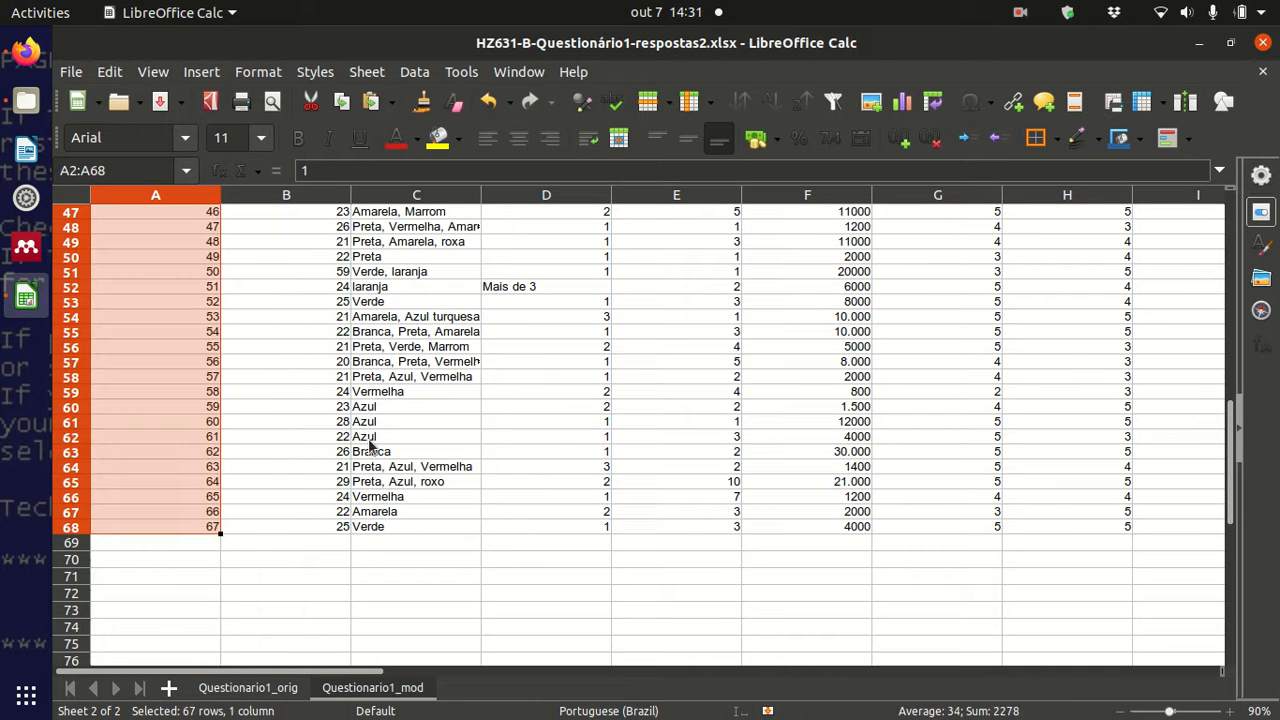
scroll(368, 440, "up", 15)
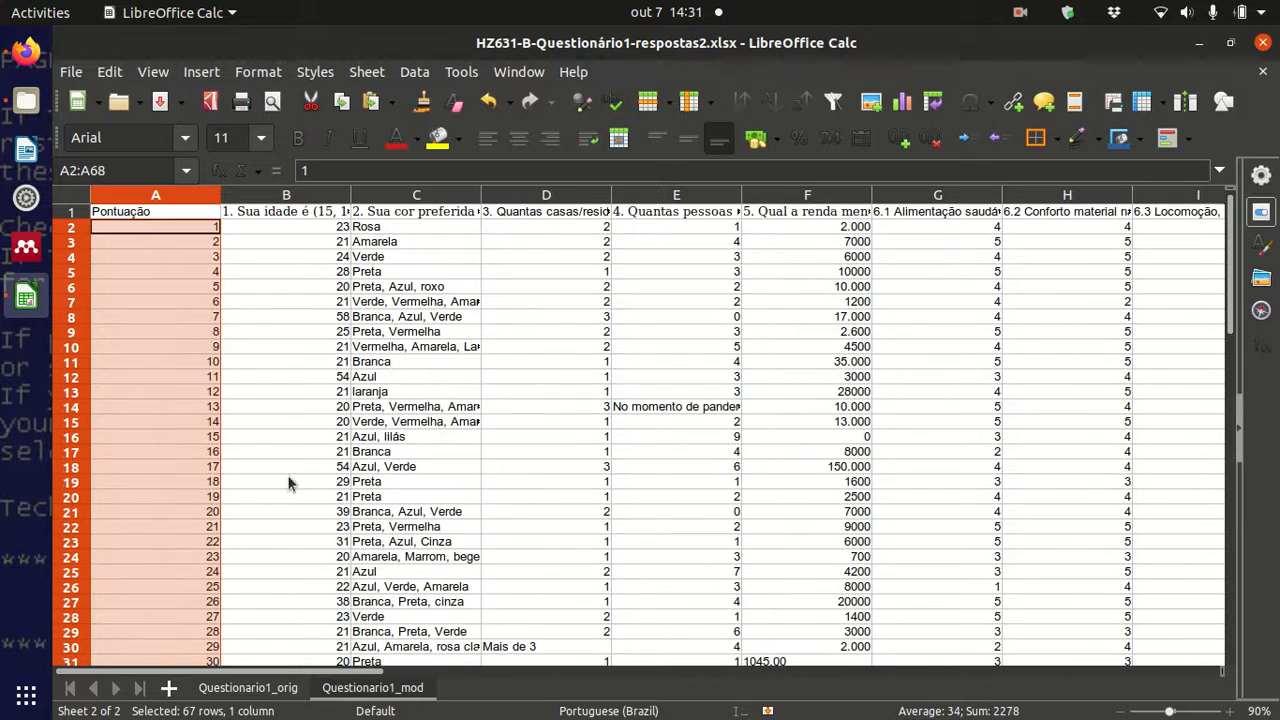
scroll(276, 486, "down", 15)
scroll(275, 484, "down", 2)
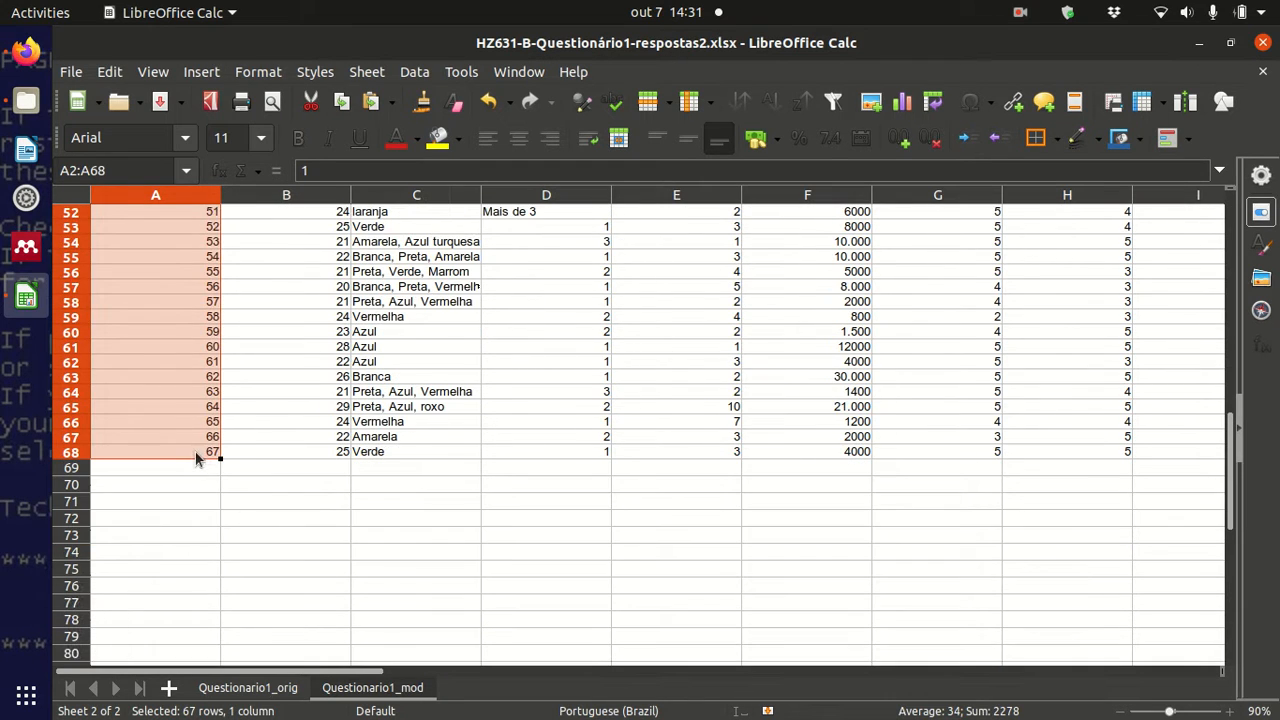
left_click(194, 450)
scroll(194, 450, "up", 15)
scroll(194, 457, "up", 2)
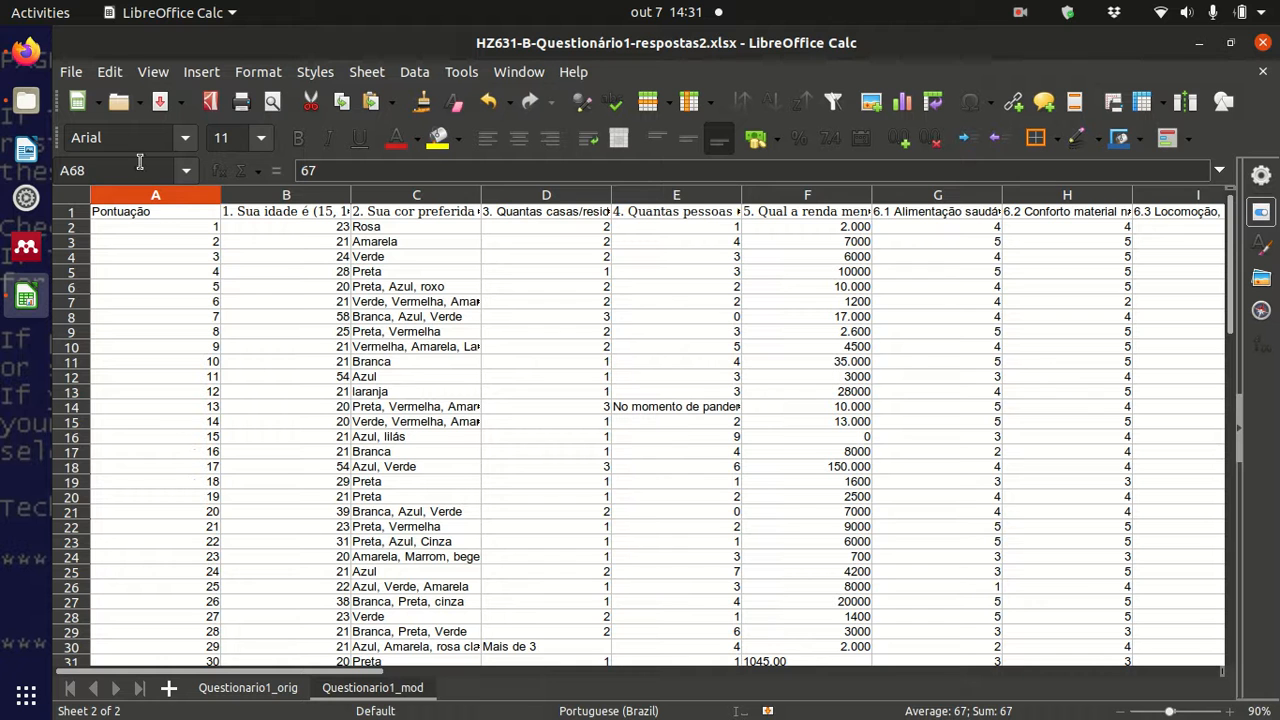
- Set the font of the whole Questionario1_mod sheet to Arial, size 11
left_click(76, 196)
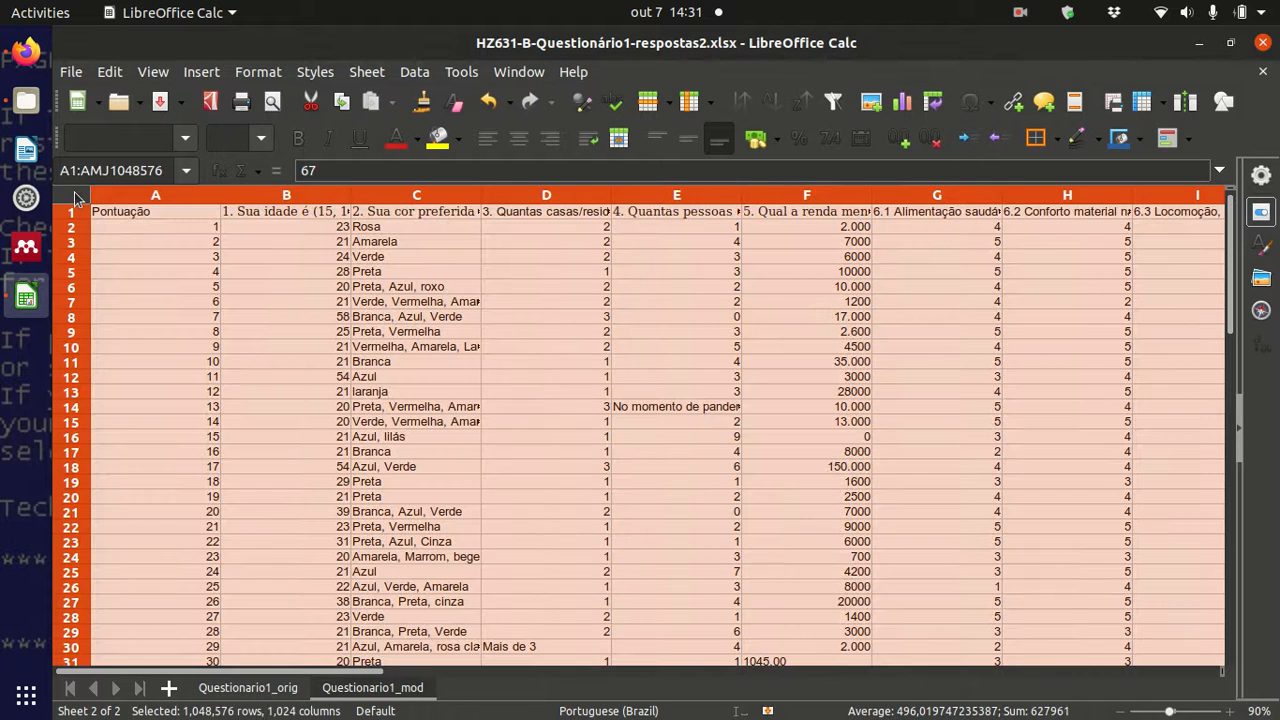
left_click(118, 138)
type("Arial")
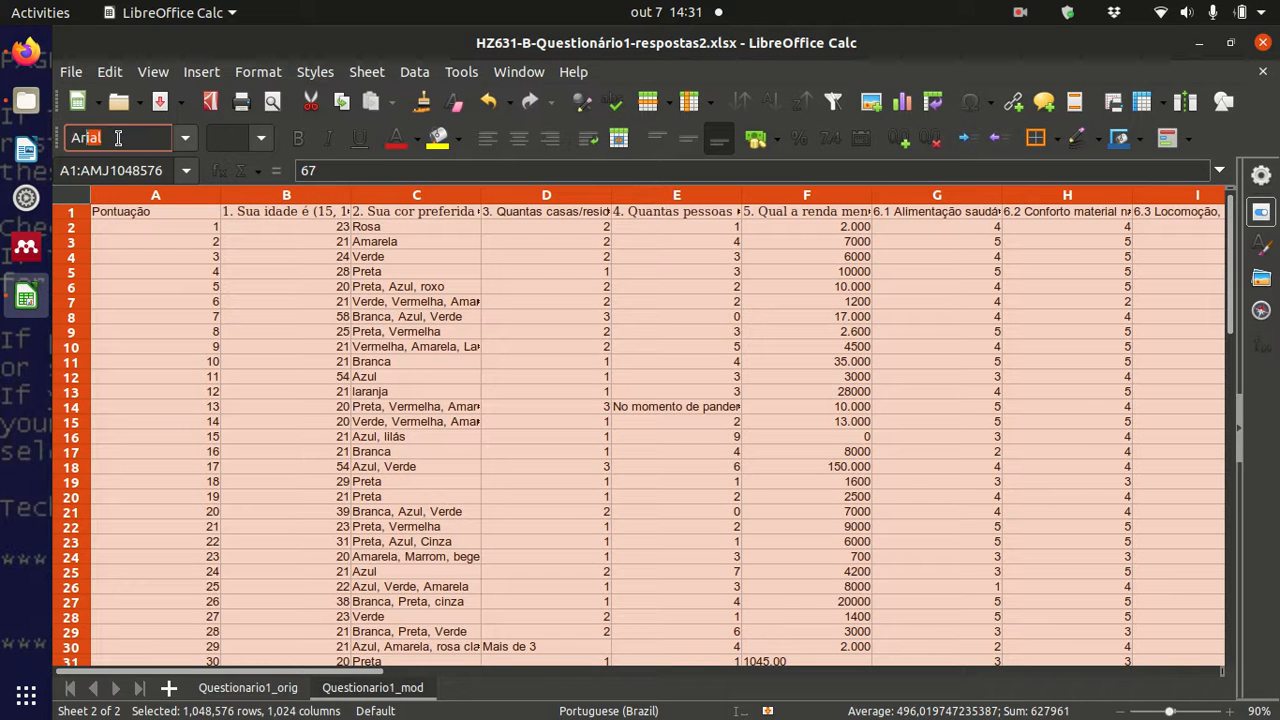
key("Return")
left_click(221, 140)
type("11")
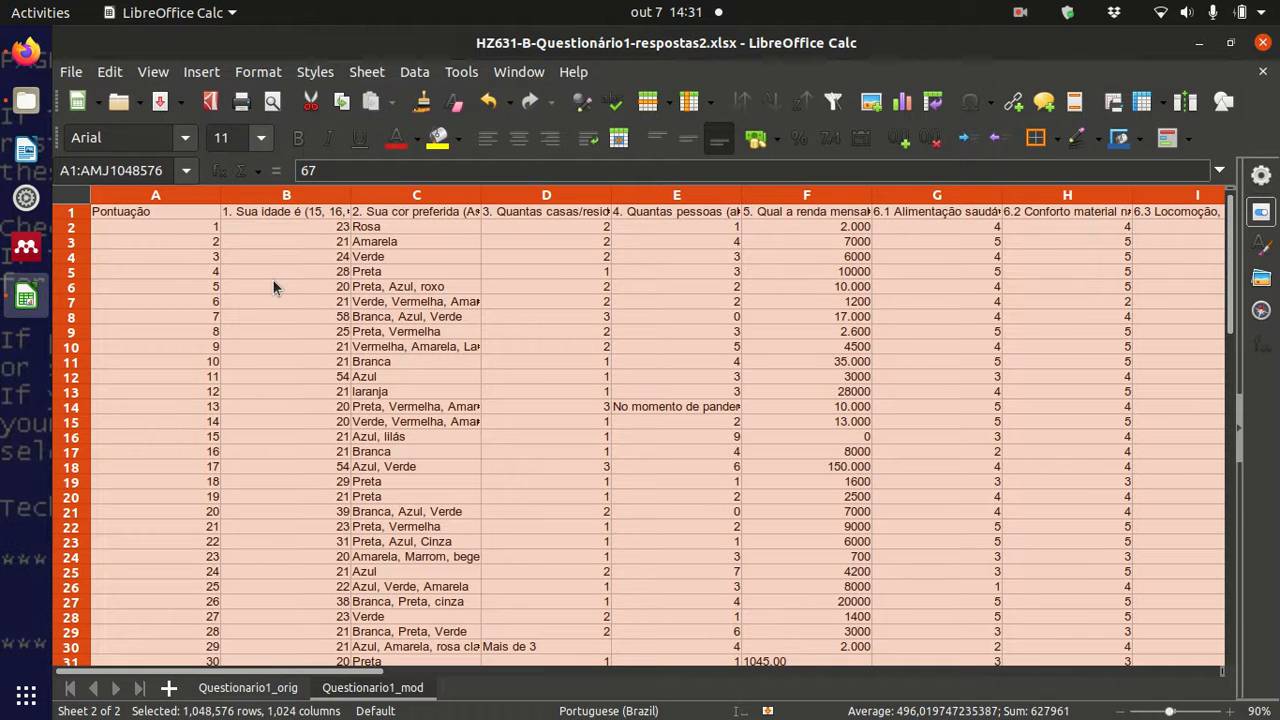
left_click(262, 286)
- Narrow columns A through T together to one uniform width
left_click_drag(142, 196, 328, 196)
left_click_drag(612, 672, 115, 628)
left_click_drag(220, 195, 198, 195)
left_click_drag(430, 670, 392, 670)
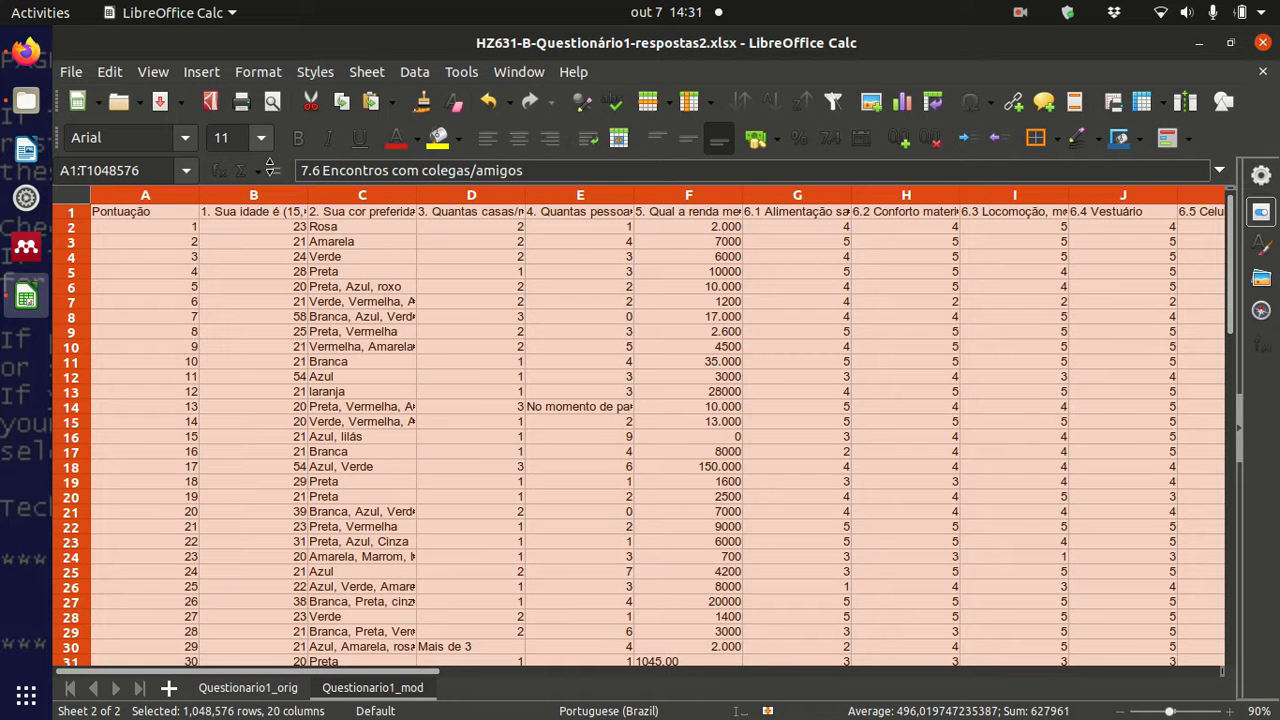
- Replace the Pontuação header in cell A1 with ID
left_click(157, 215)
type("ID")
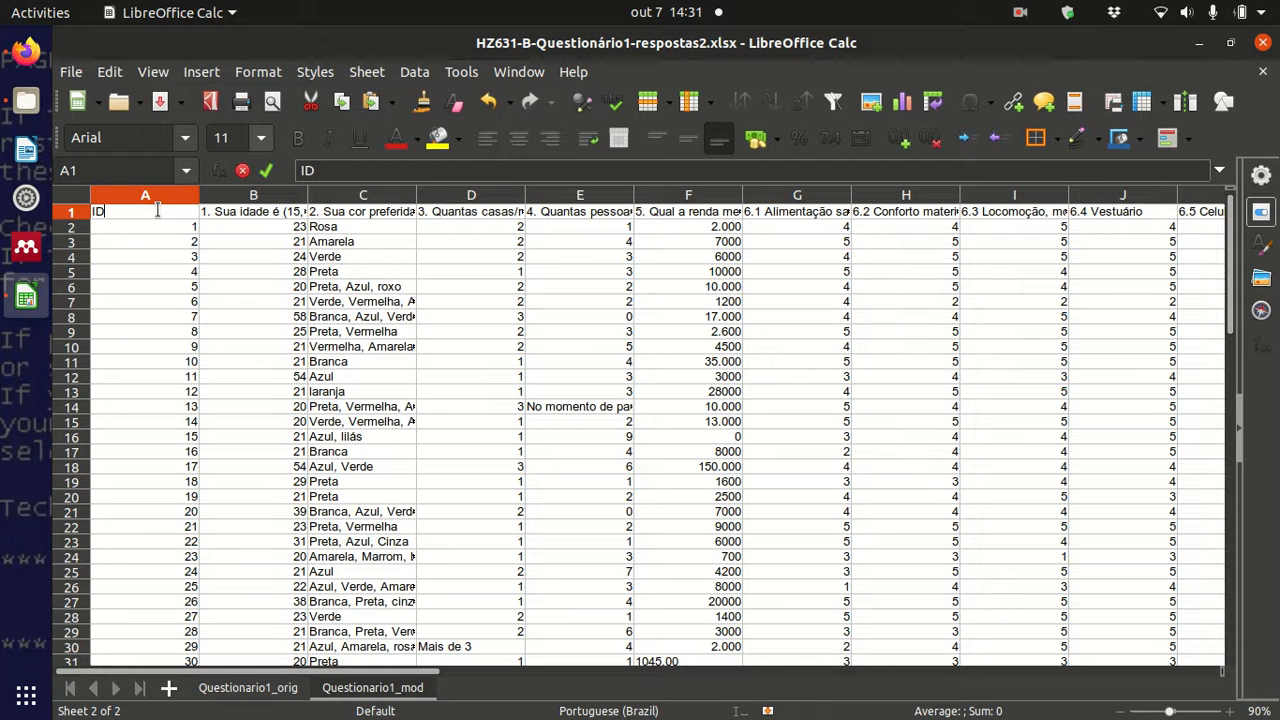
key("Tab")
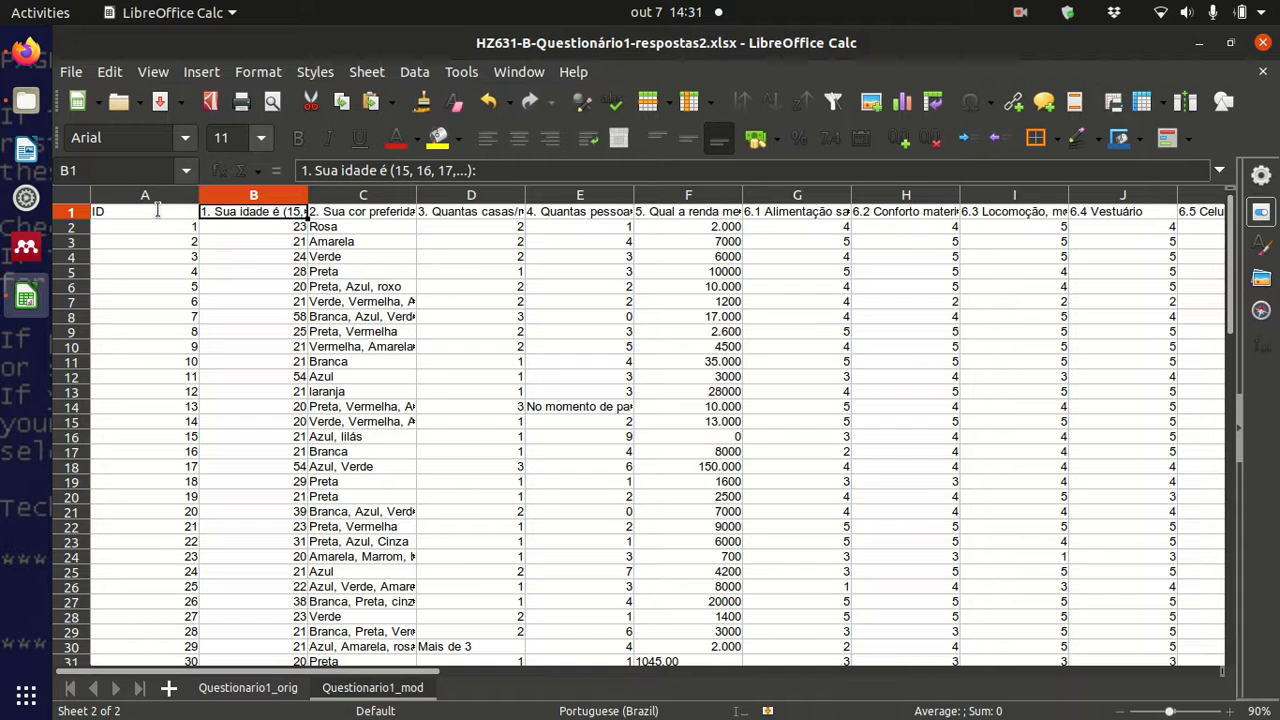
- Shorten the age question header in cell B1 to 1-Idade
key("Tab")
key("Tab")
key("Tab")
key("Tab")
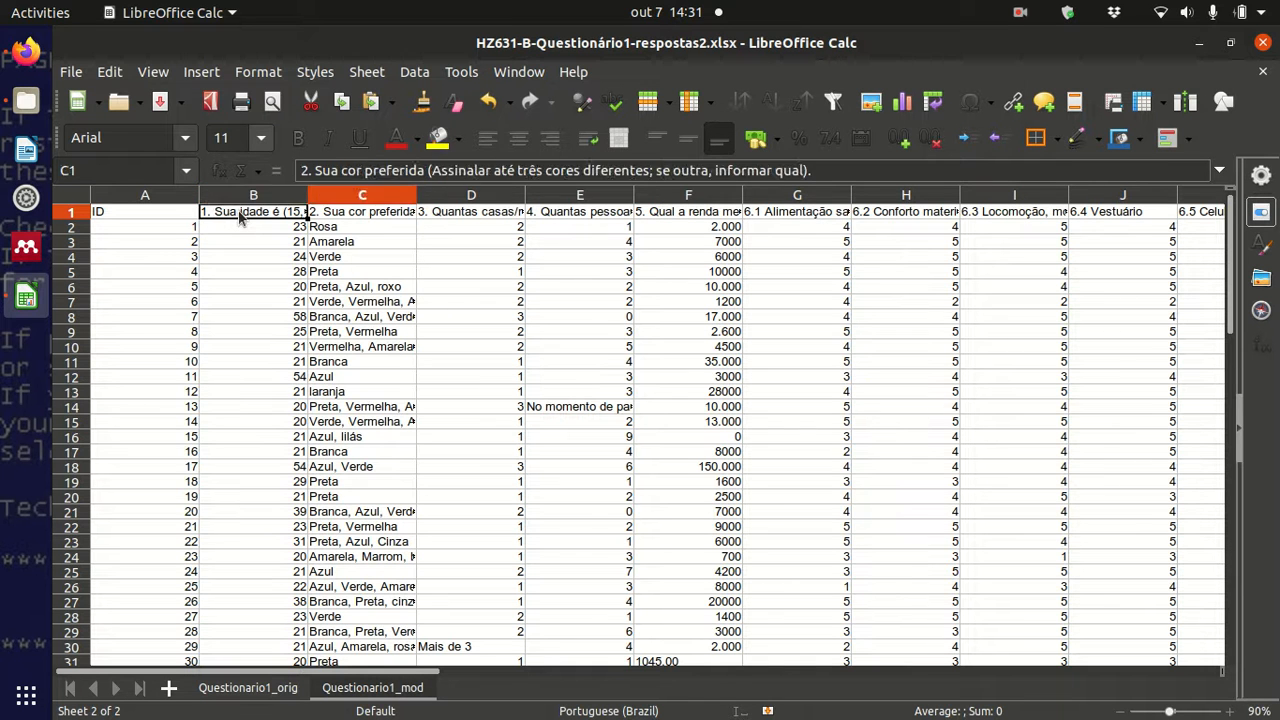
key("Left")
key("Left")
key("Left")
key("Left")
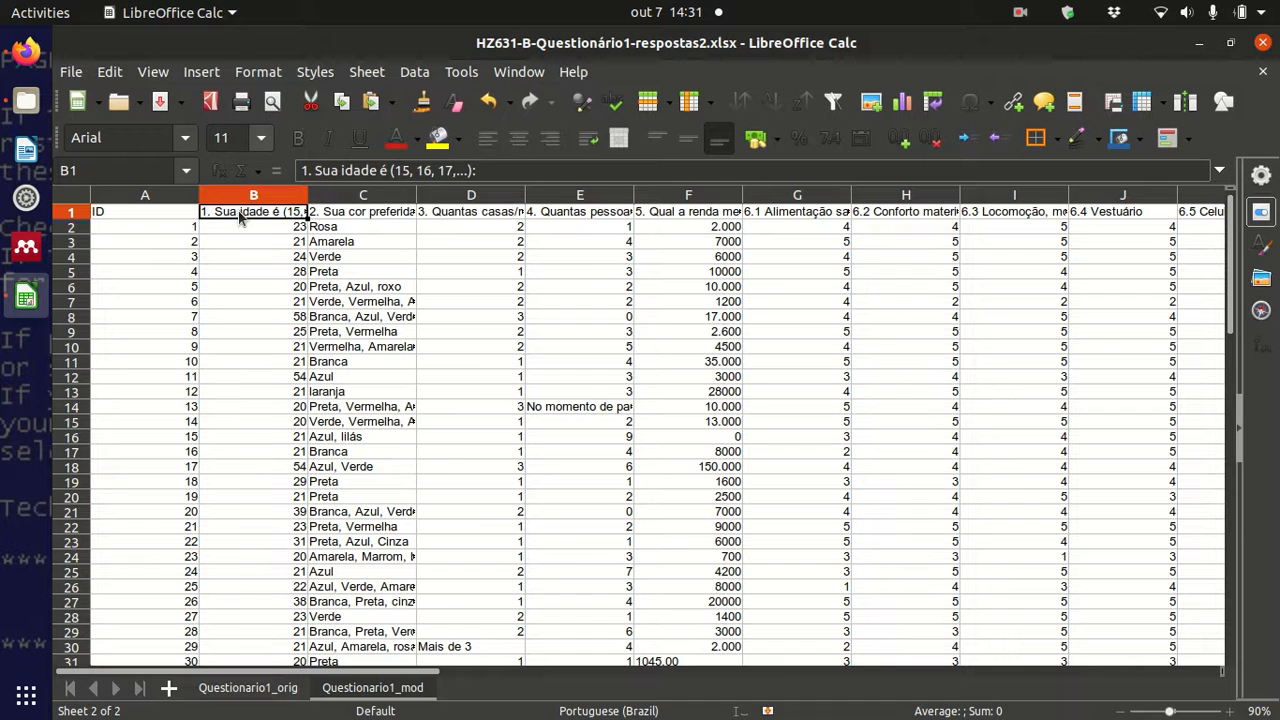
type("1-Idade")
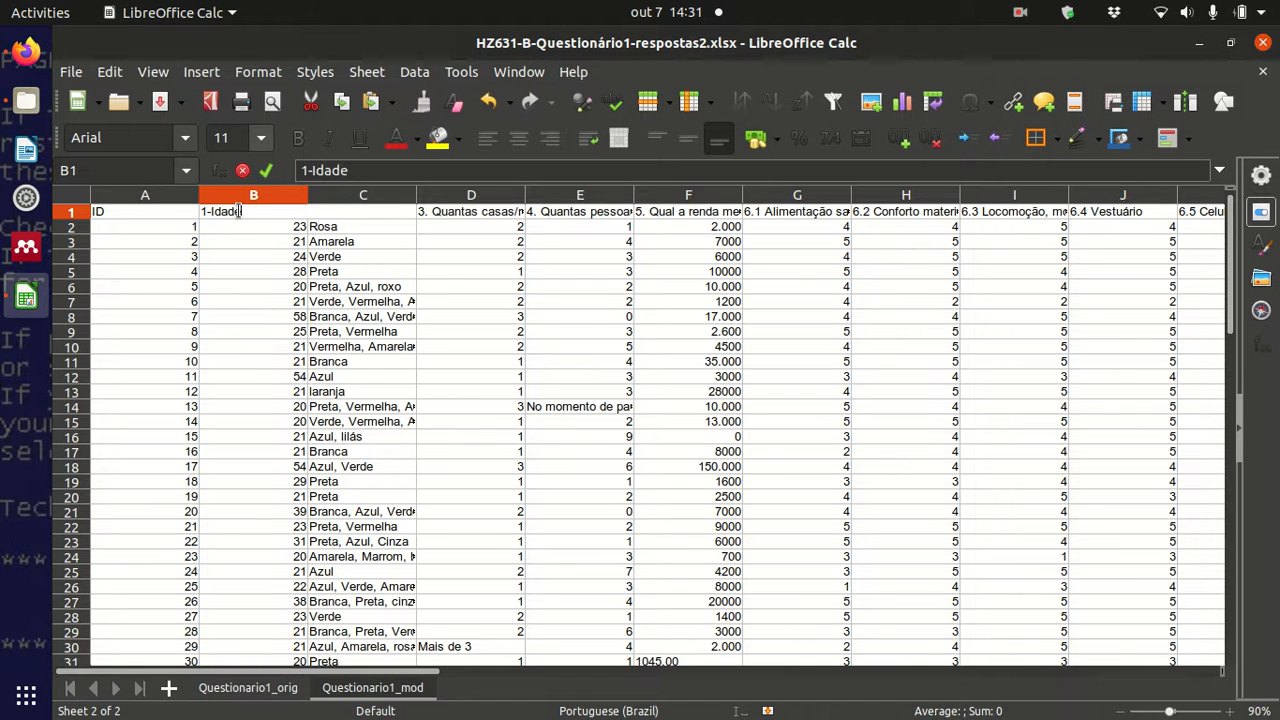
key("Tab")
key("Left")
key("Right")
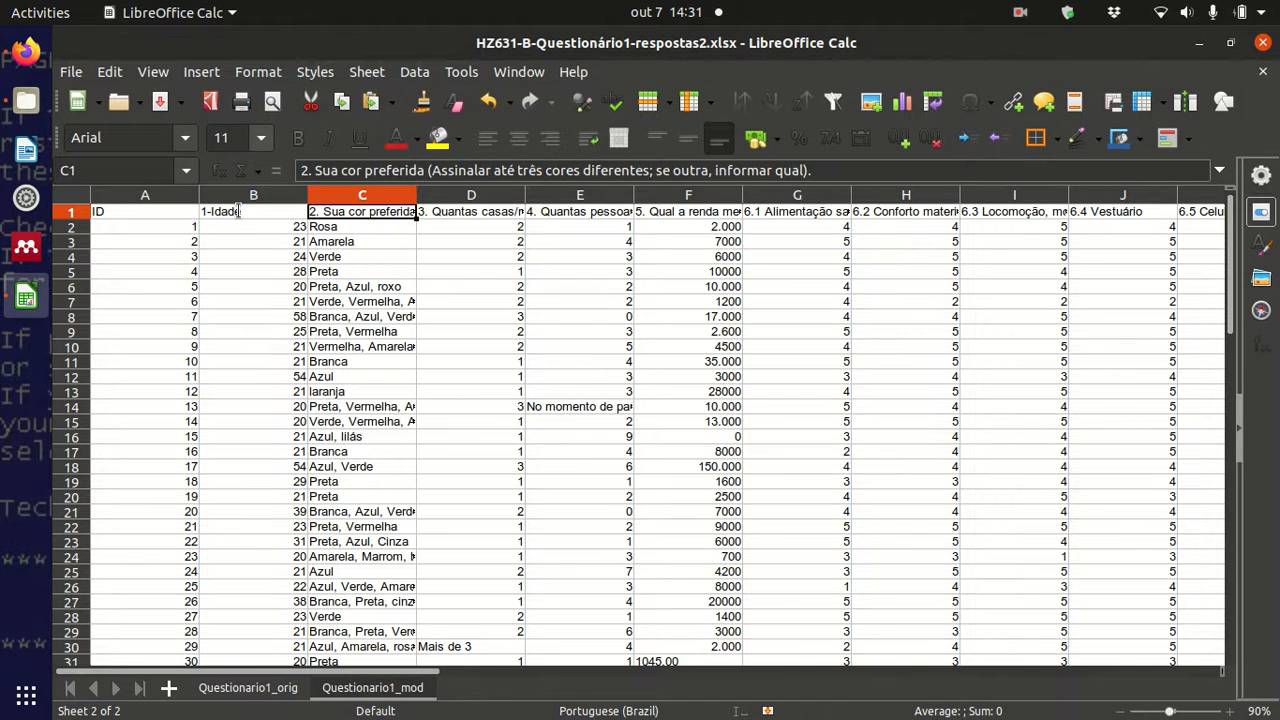
- Shorten the favourite colour question header in cell C1 to 2-Cor-preferida
type("2-c")
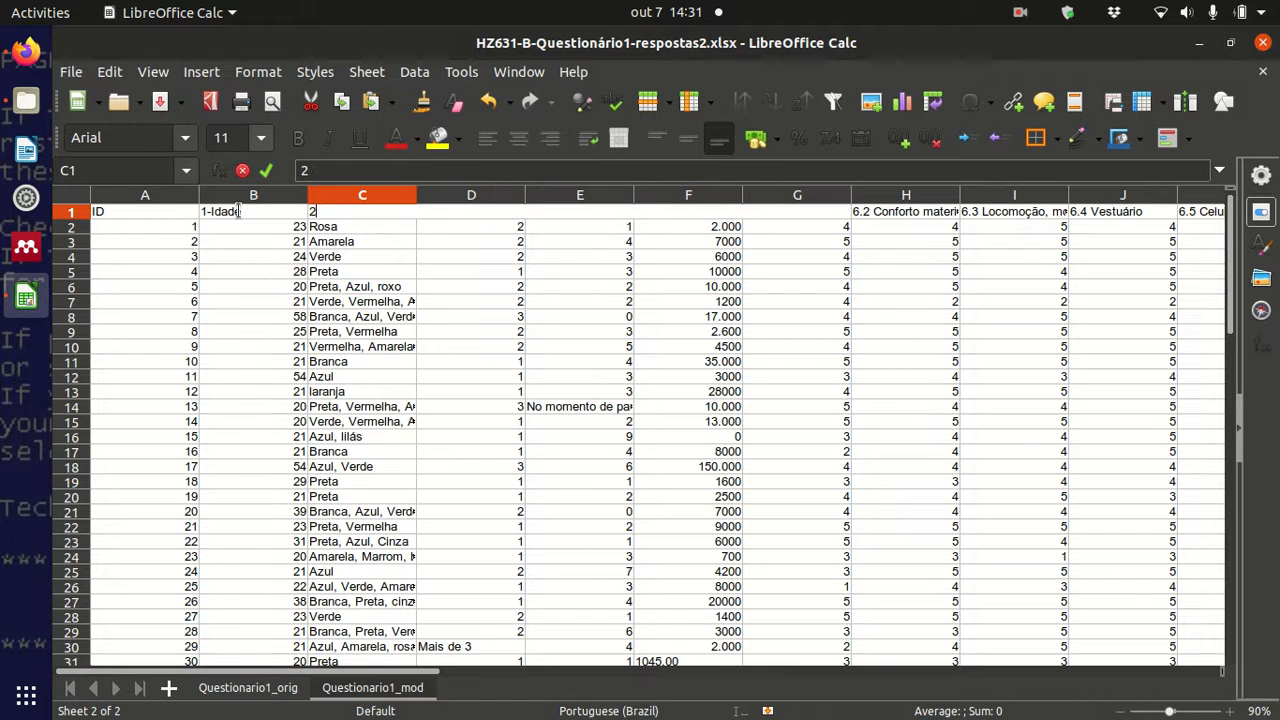
key("BackSpace")
type("Cor pre")
key("BackSpace")
key("BackSpace")
key("BackSpace")
key("BackSpace")
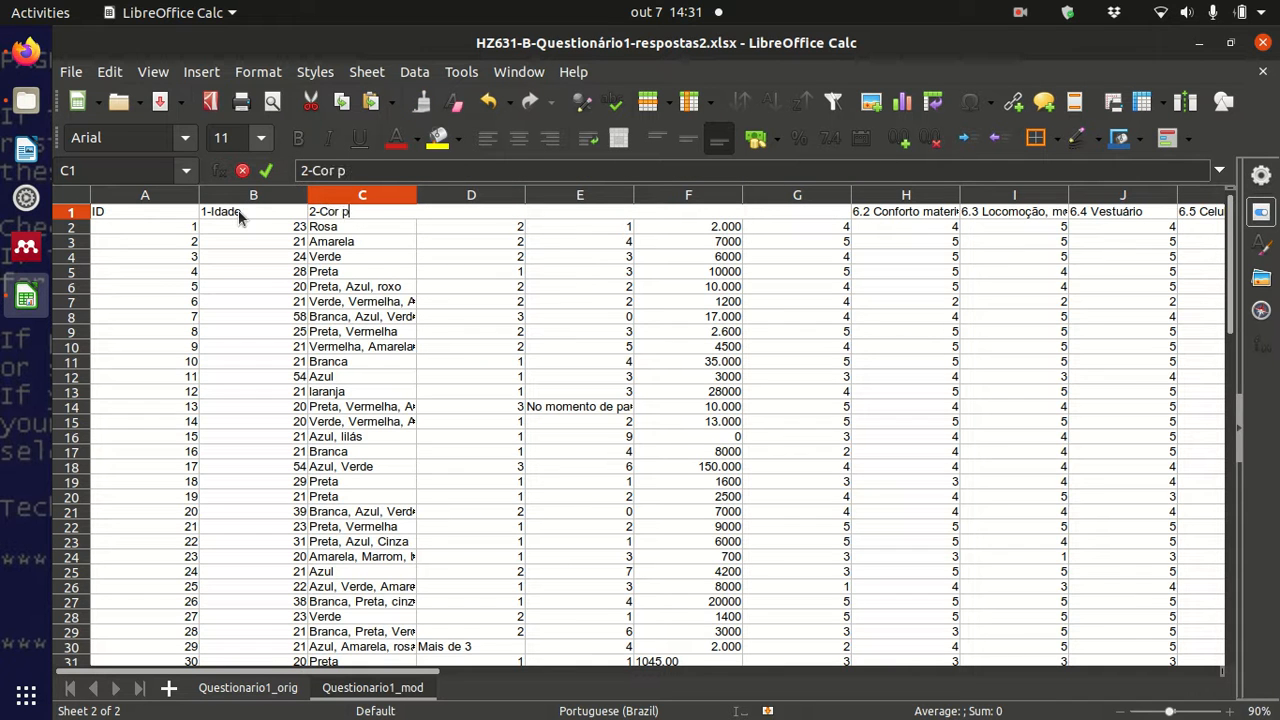
type("-preferida")
key("Tab")
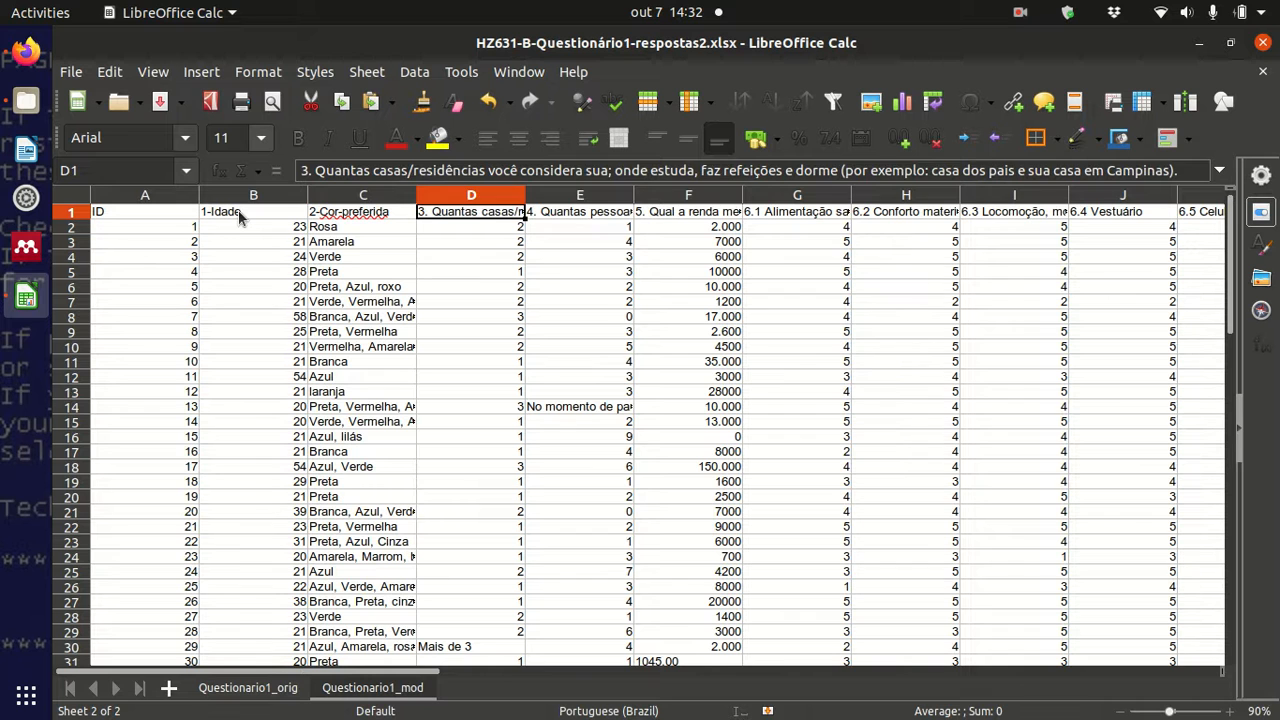
- Shorten the header of the question about the number of residences in cell D1 to 3-Numero-casas
type("3")
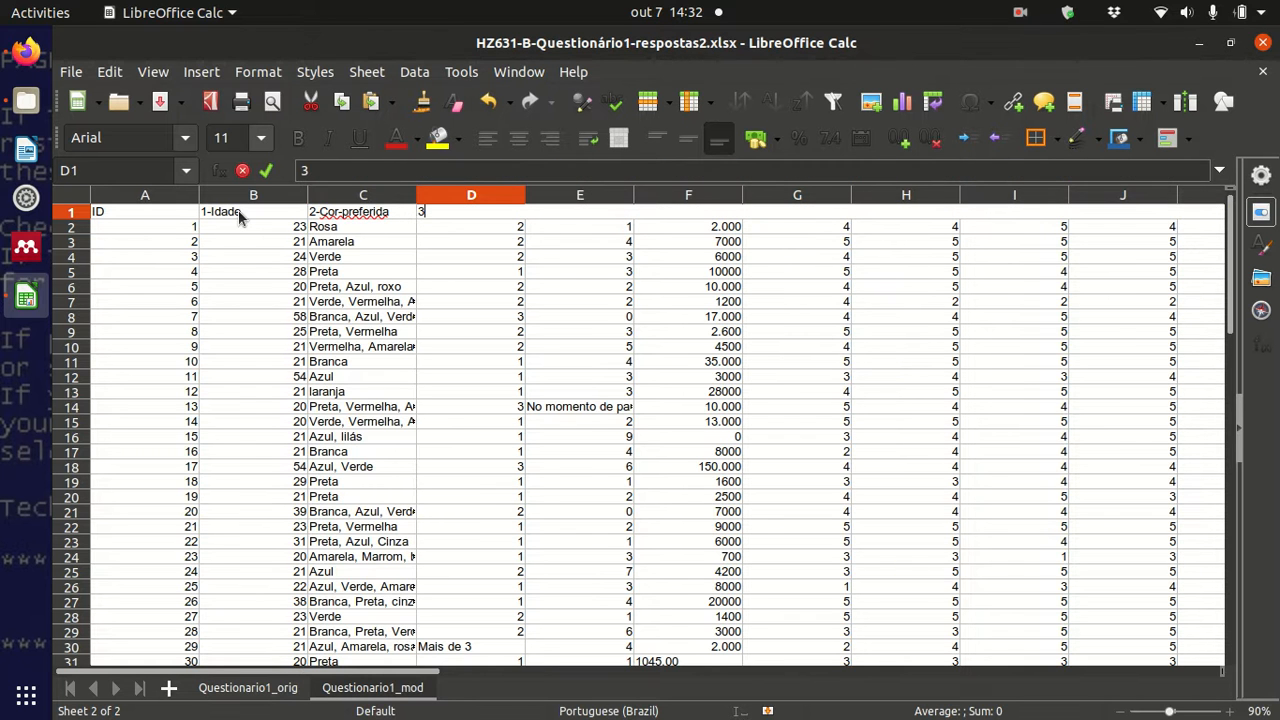
type("-casa")
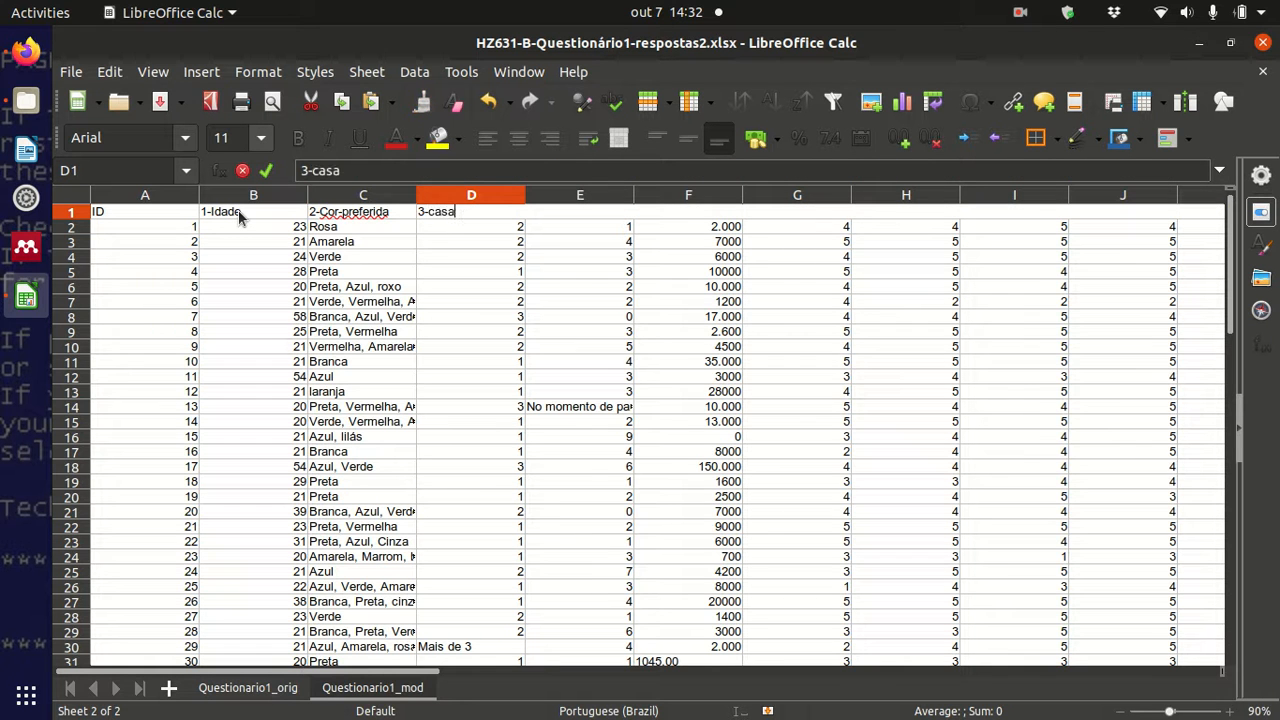
key("BackSpace")
key("BackSpace")
key("BackSpace")
key("BackSpace")
type("Numero-casas")
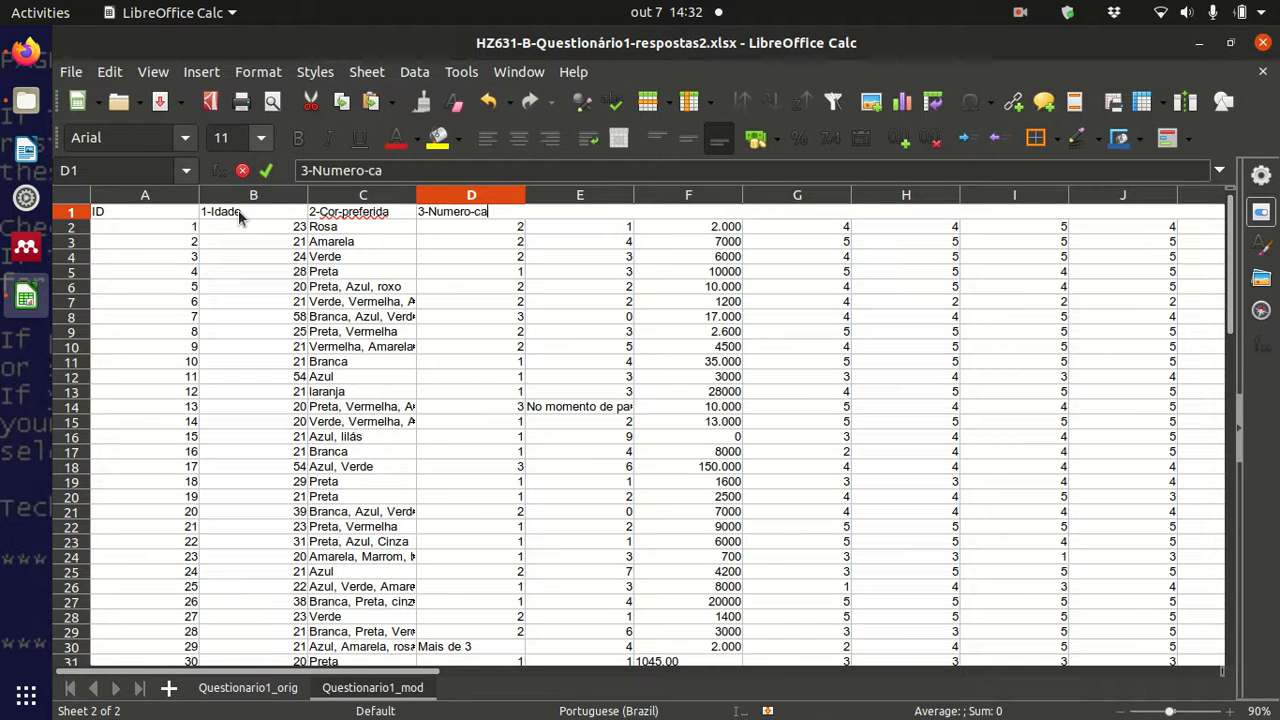
key("Tab")
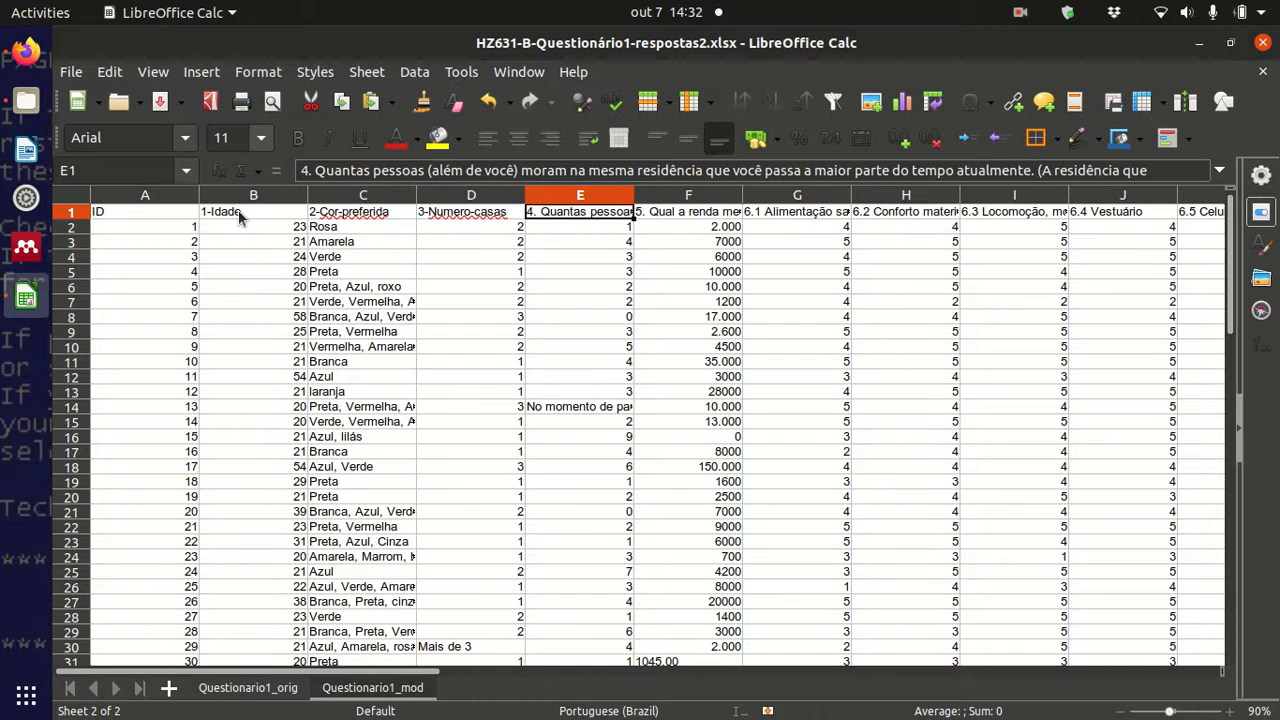
key("Left")
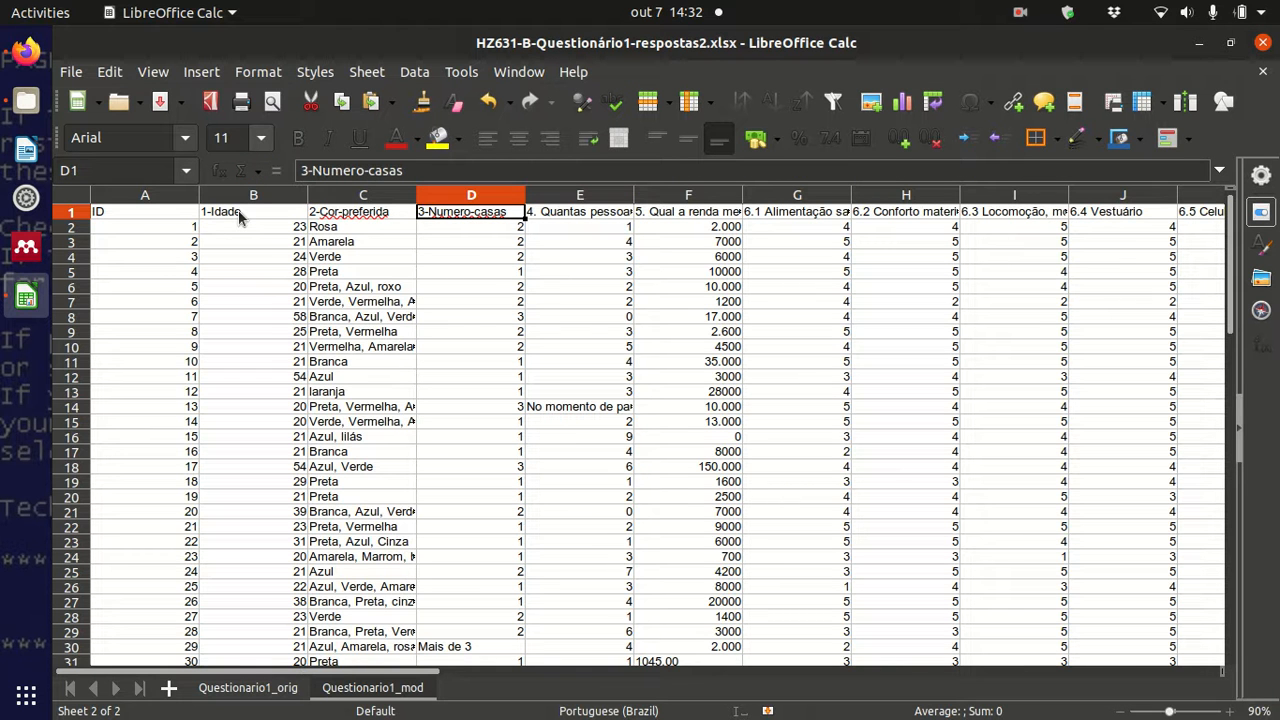
- Shorten the header of the question about people sharing the residence in cell E1 to 4-Pessoas-que-moram-junto
key("Left")
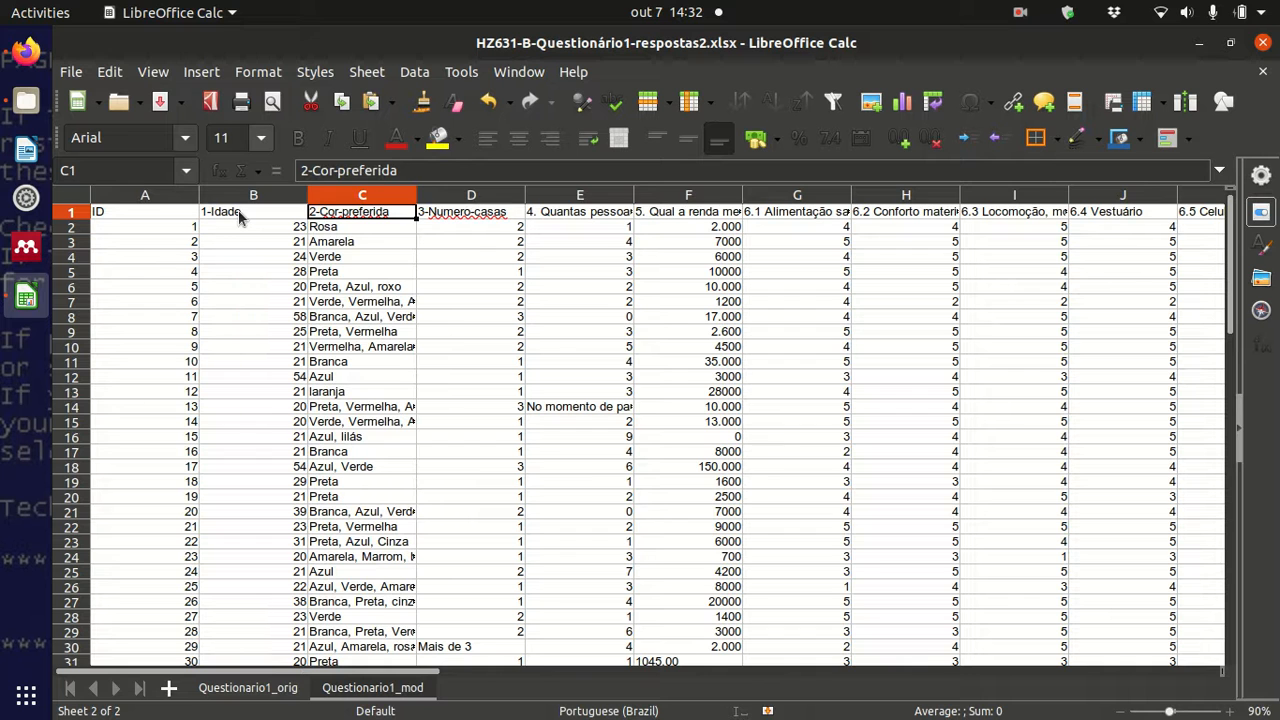
key("Right")
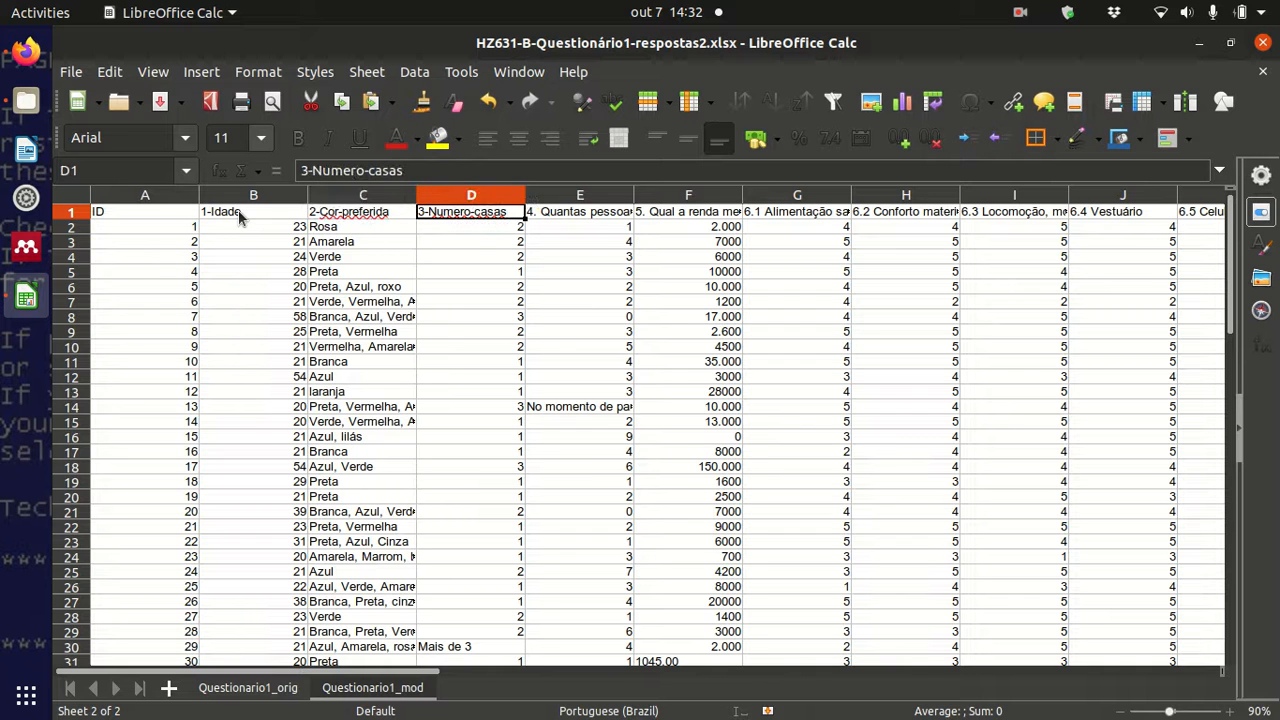
key("Right")
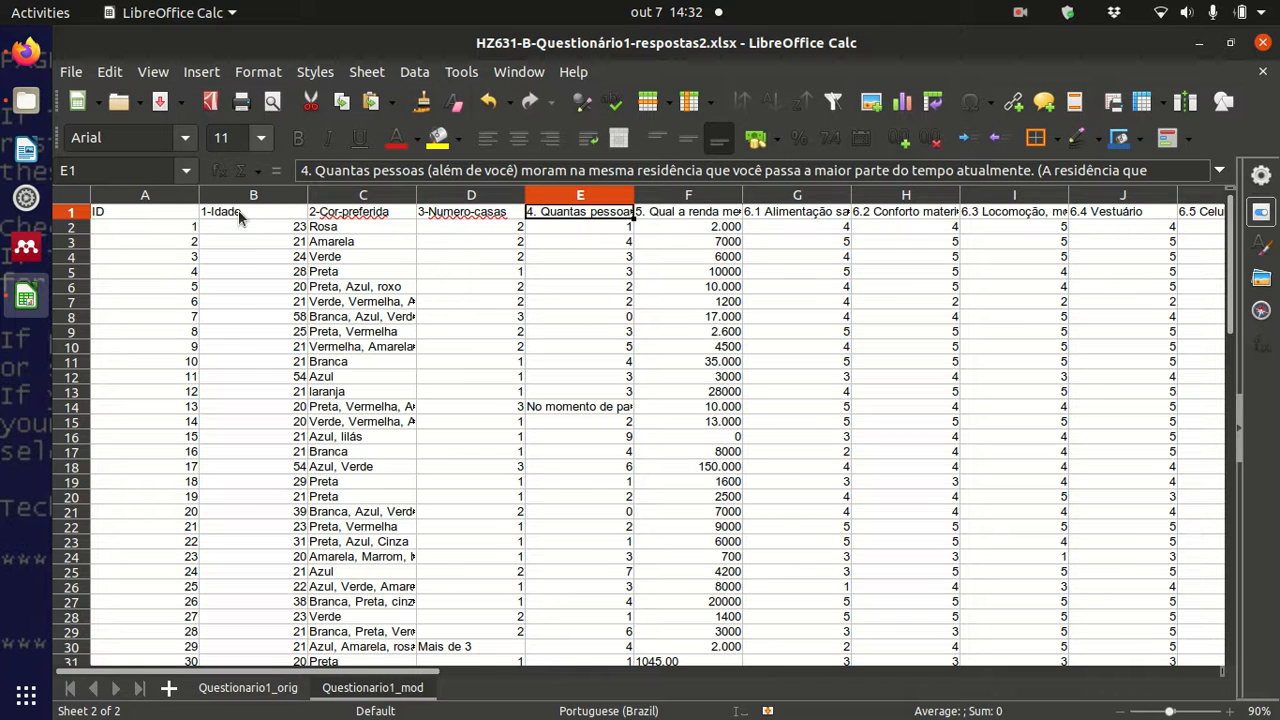
type("4-Pessoas")
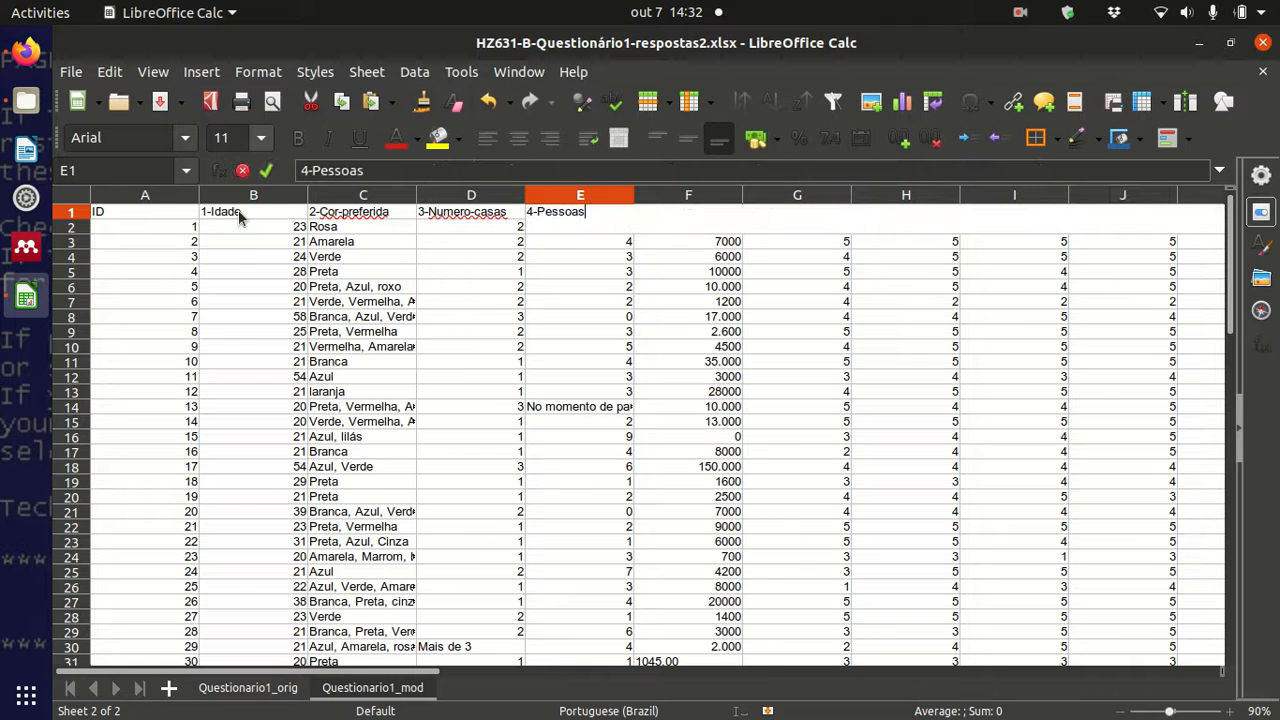
type("-que-moram-junto")
key("Tab")
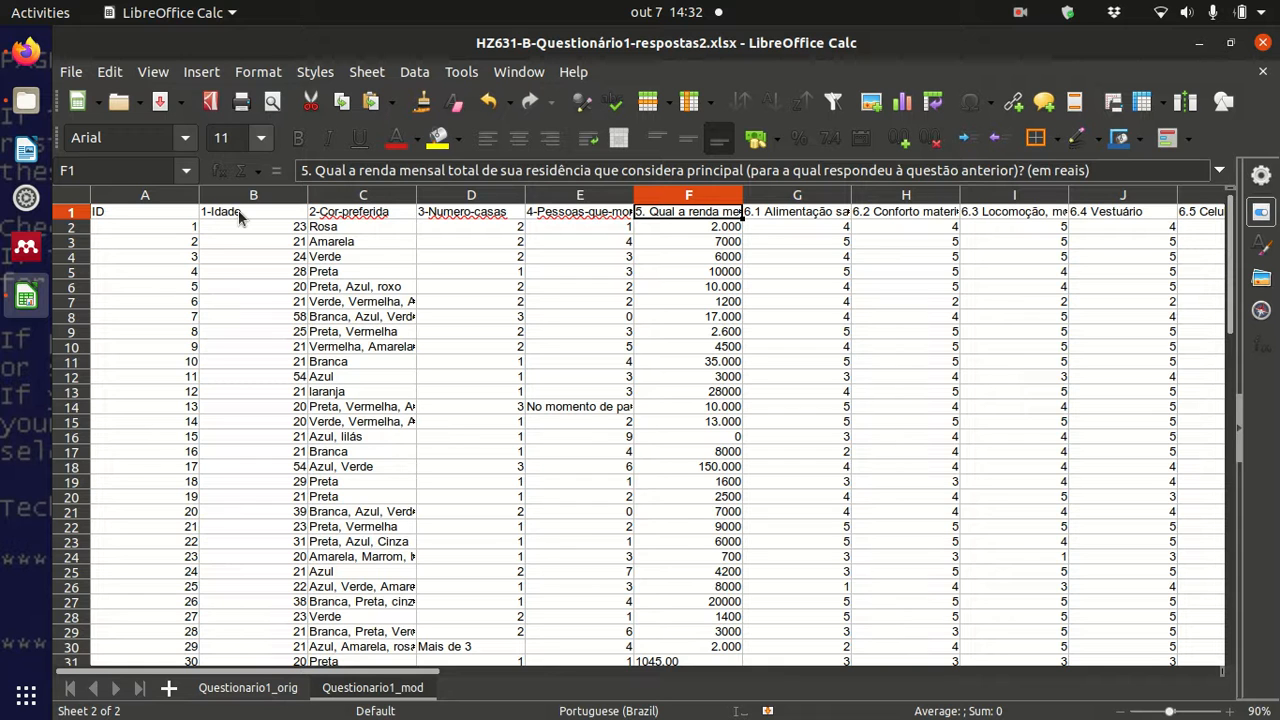
- Replace the header in cell E1 with 4-Numero-moram-junto
key("Left")
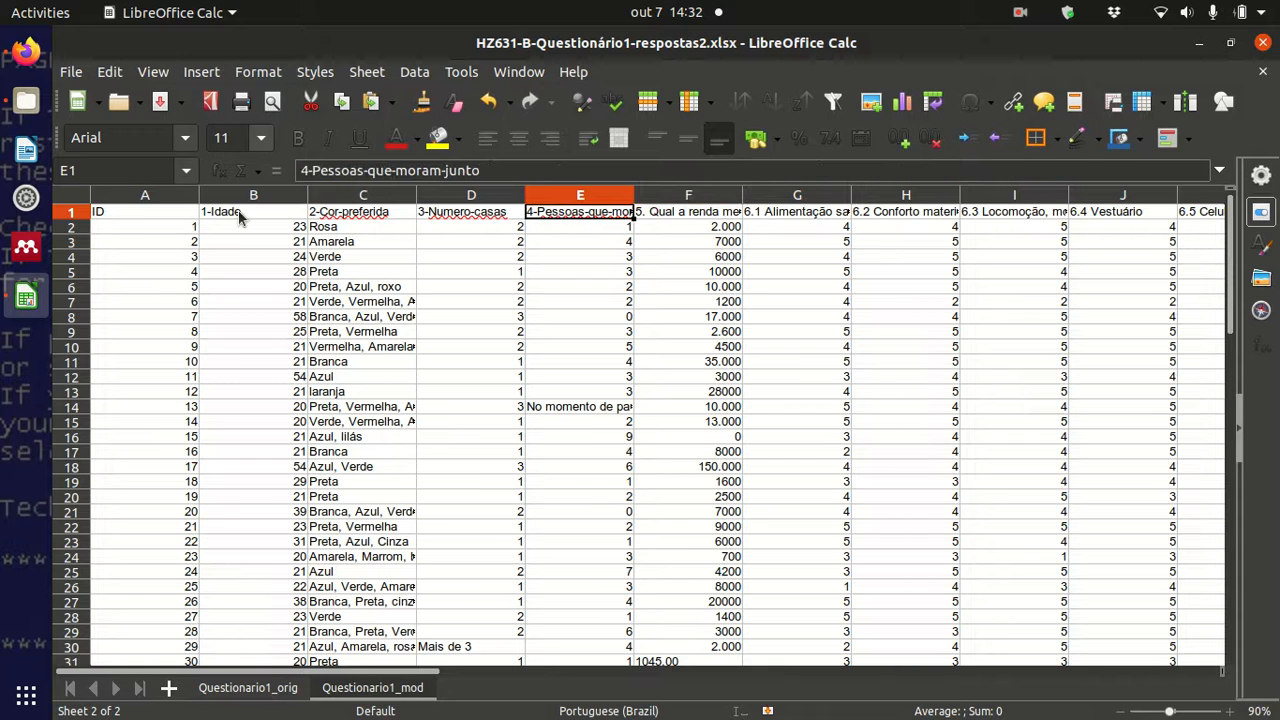
type("4-")
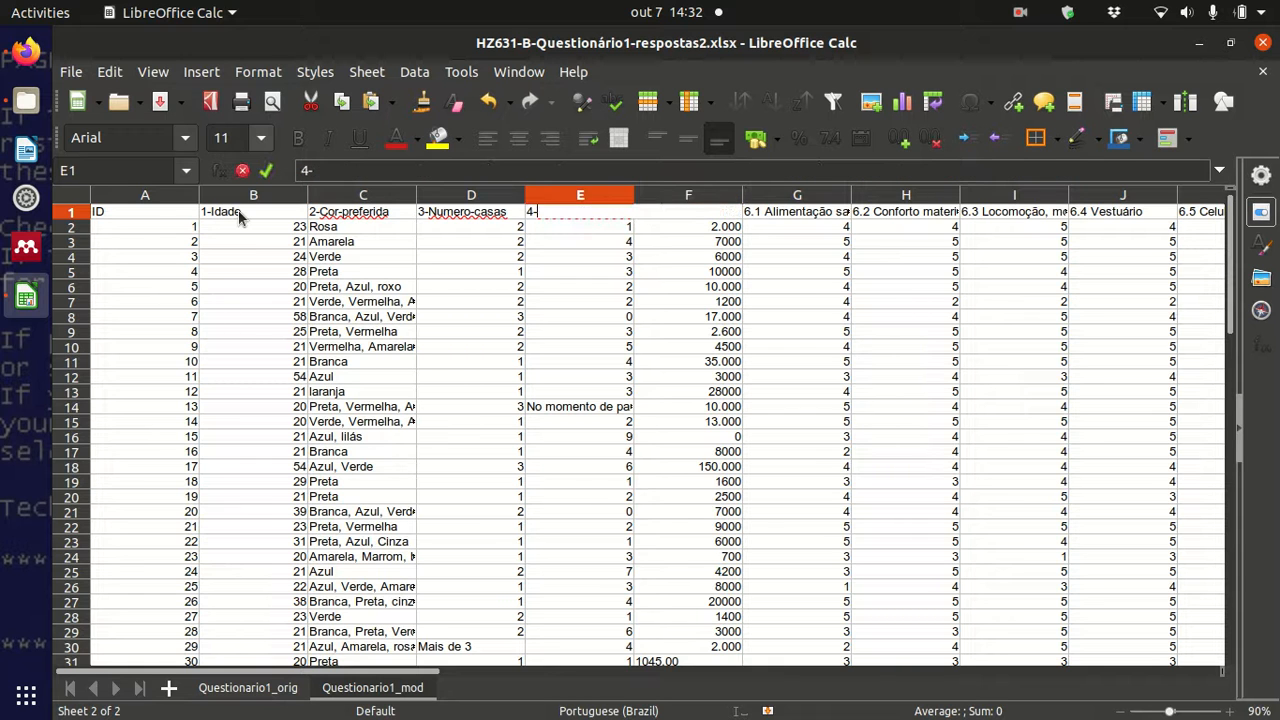
type("Moramju")
key("BackSpace")
key("BackSpace")
key("BackSpace")
key("BackSpace")
key("BackSpace")
key("BackSpace")
key("BackSpace")
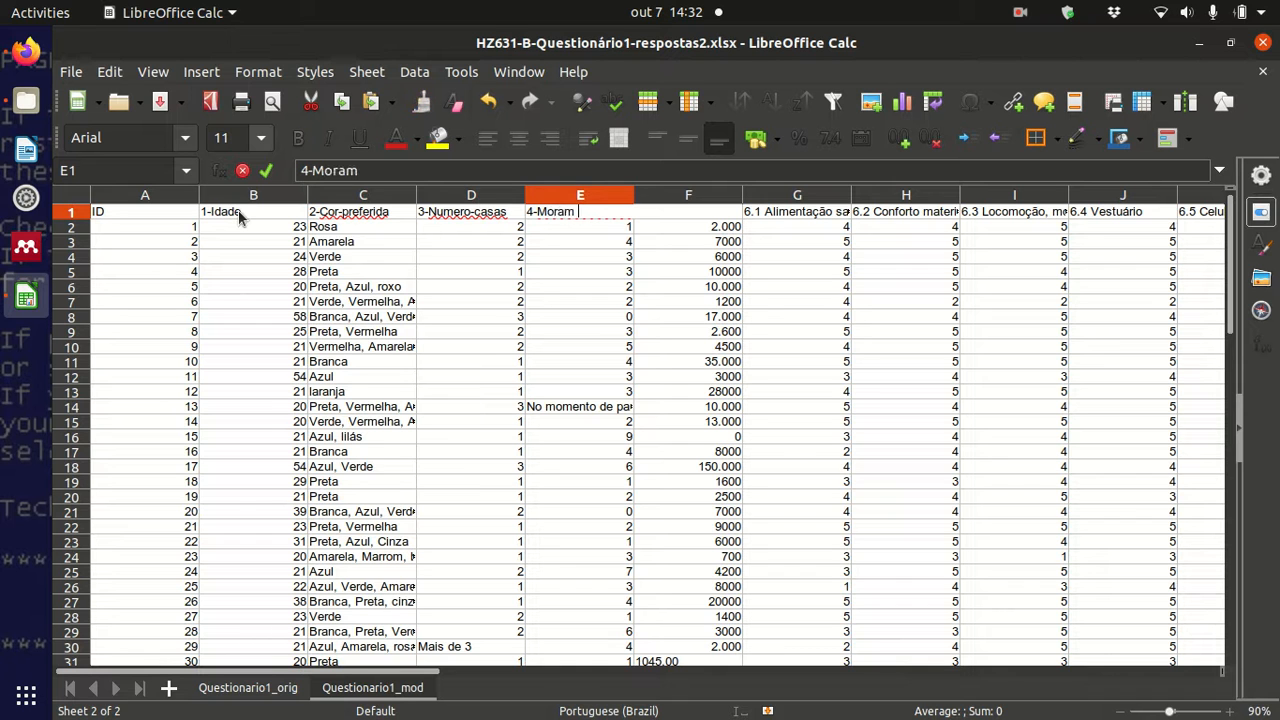
key("BackSpace")
type("Numero-moram-junto")
key("Tab")
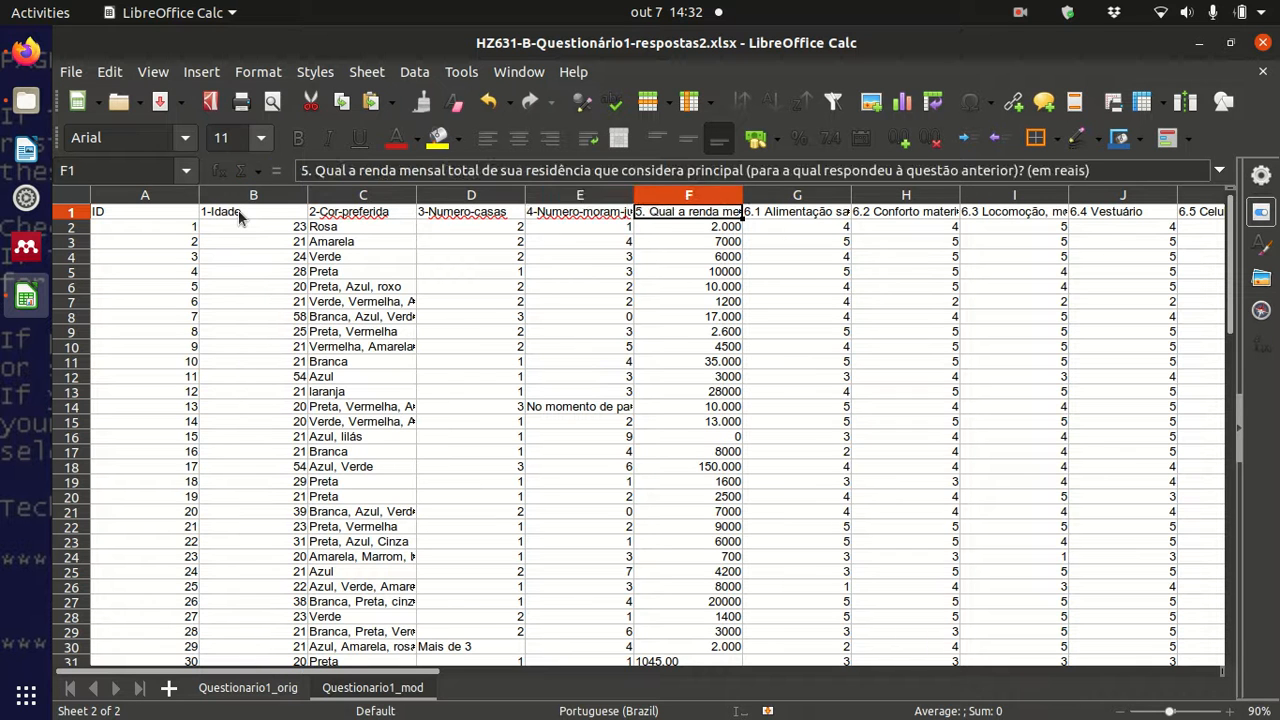
- Try 5-RendaM as the monthly income question's header in cell F1 and undo the entry
type("5-Renda")
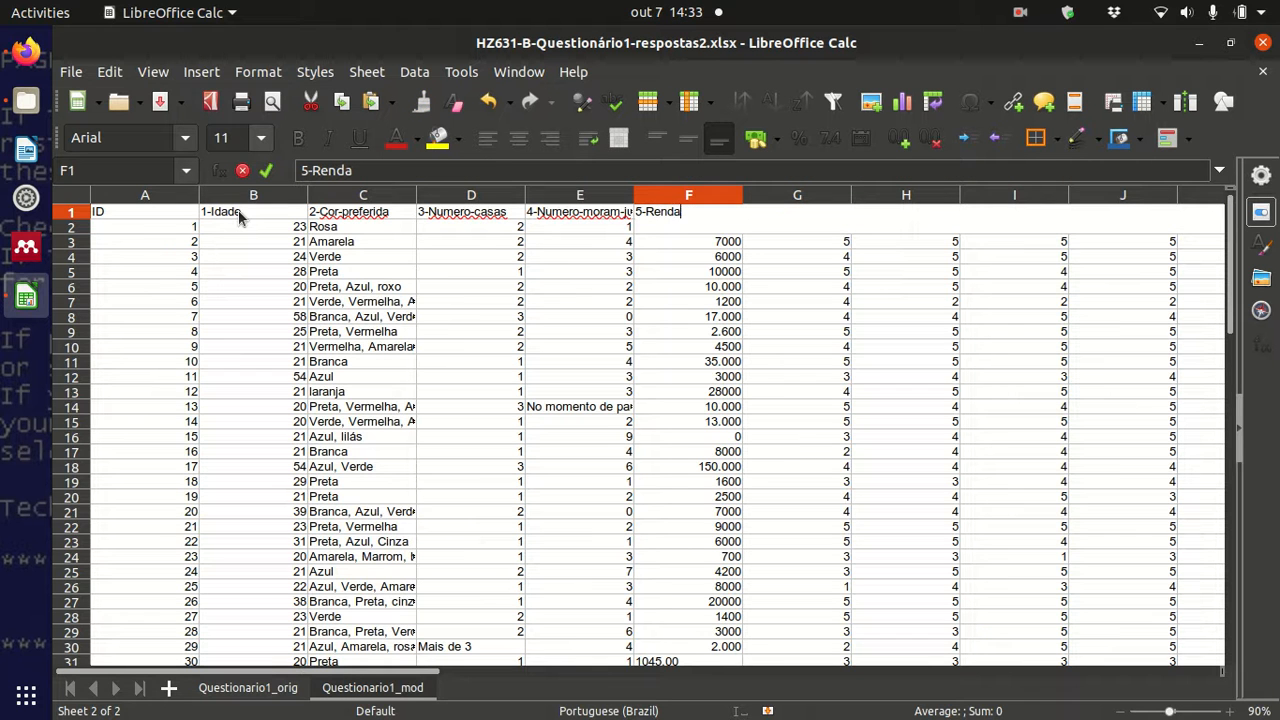
type("Mens")
key("BackSpace")
key("BackSpace")
key("BackSpace")
key("BackSpace")
type("M")
key("Tab")
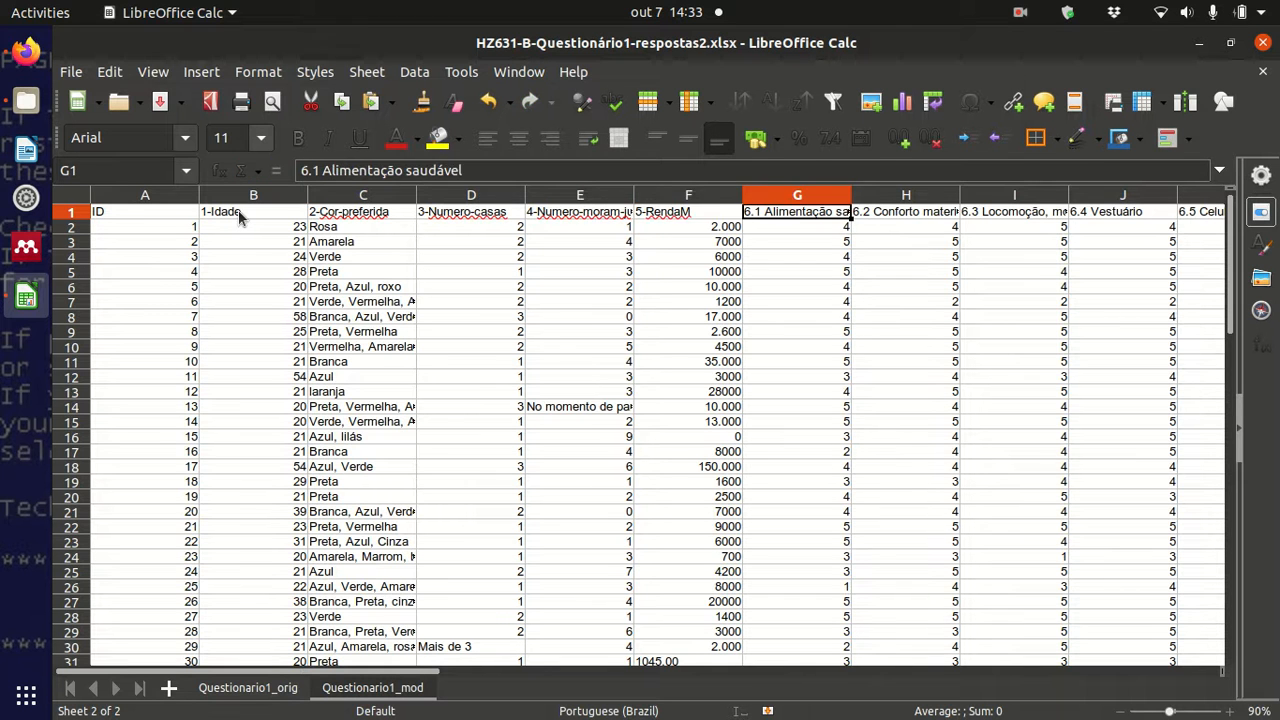
key("ctrl+z")
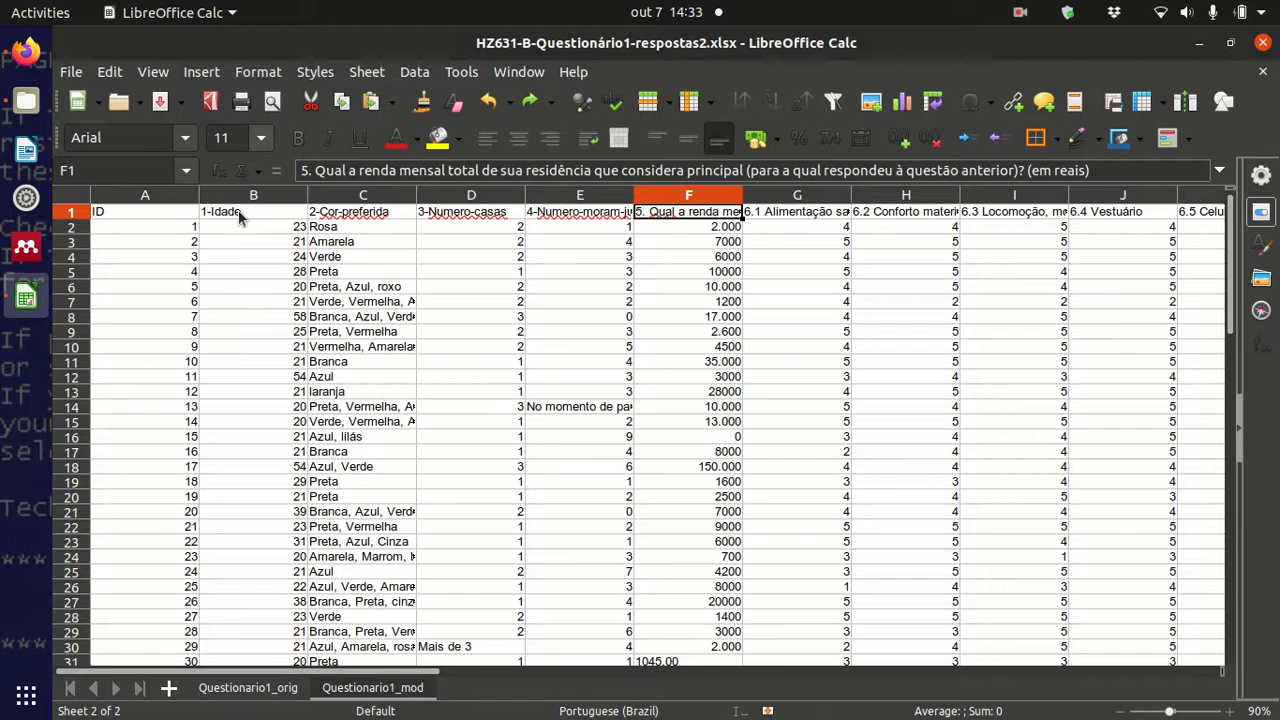
- Shorten the monthly income question header in cell F1 to 5-Renda
key("BackSpace")
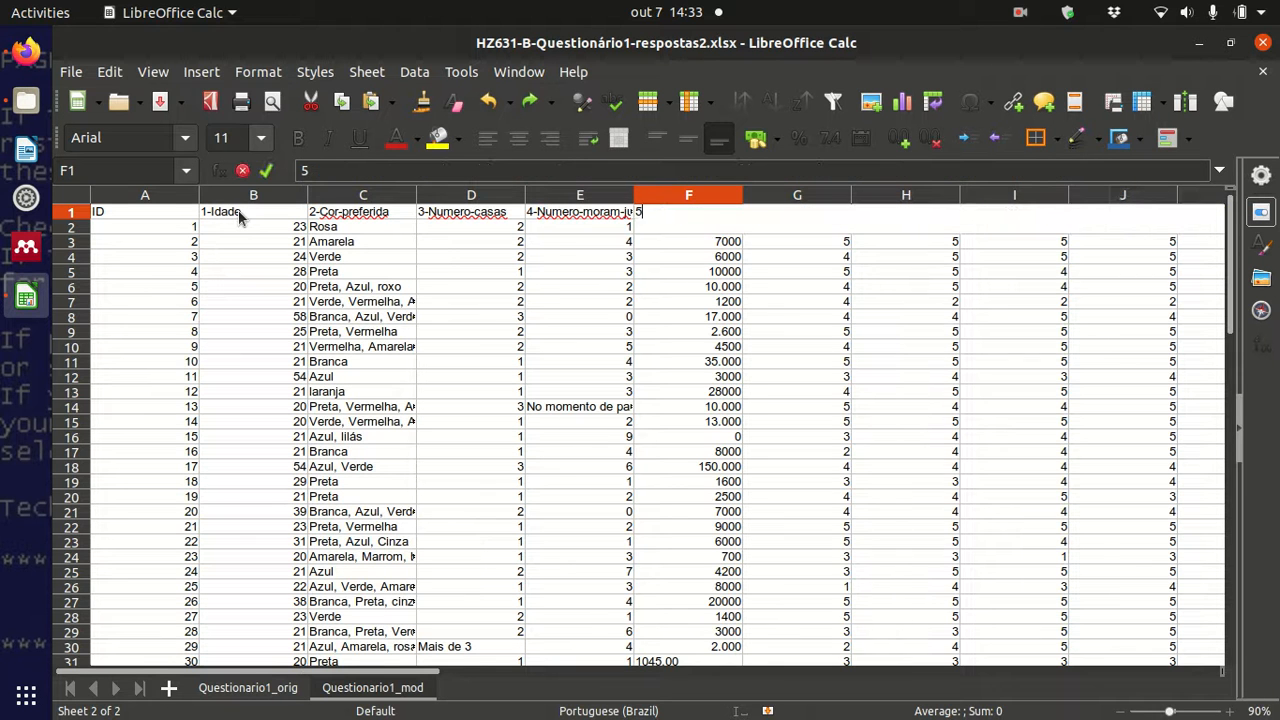
type("5-Renda")
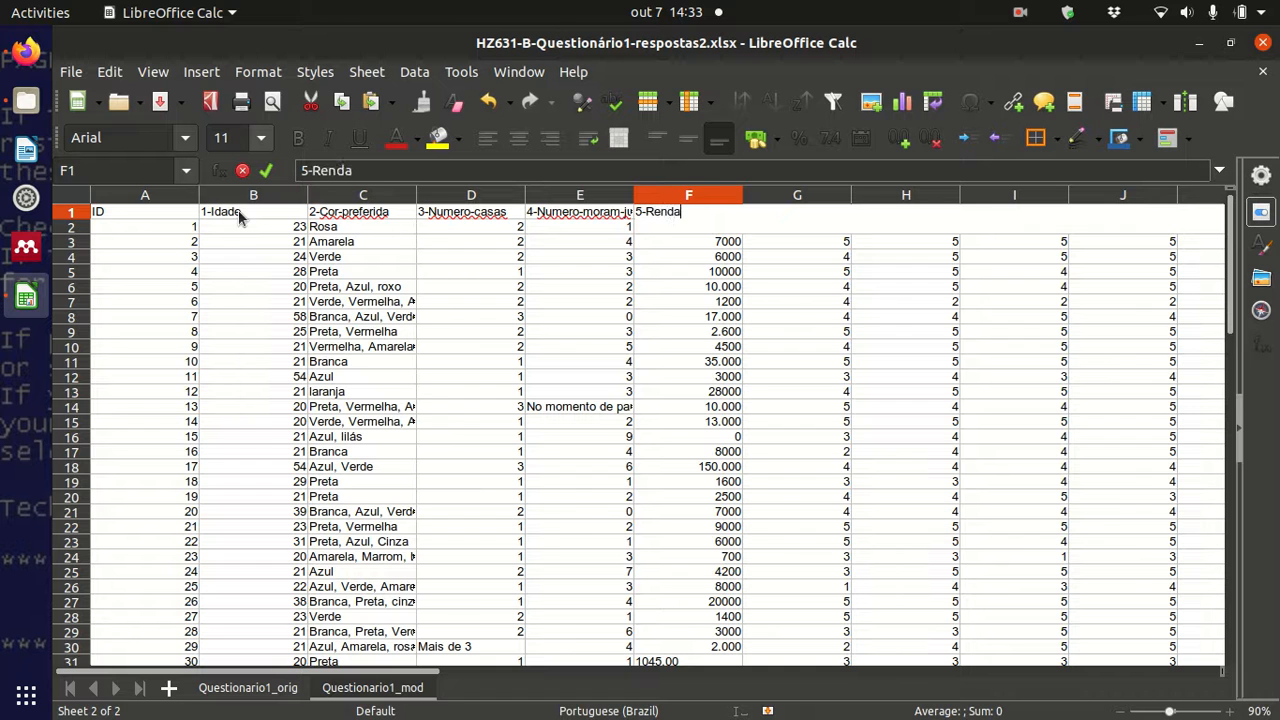
key("Tab")
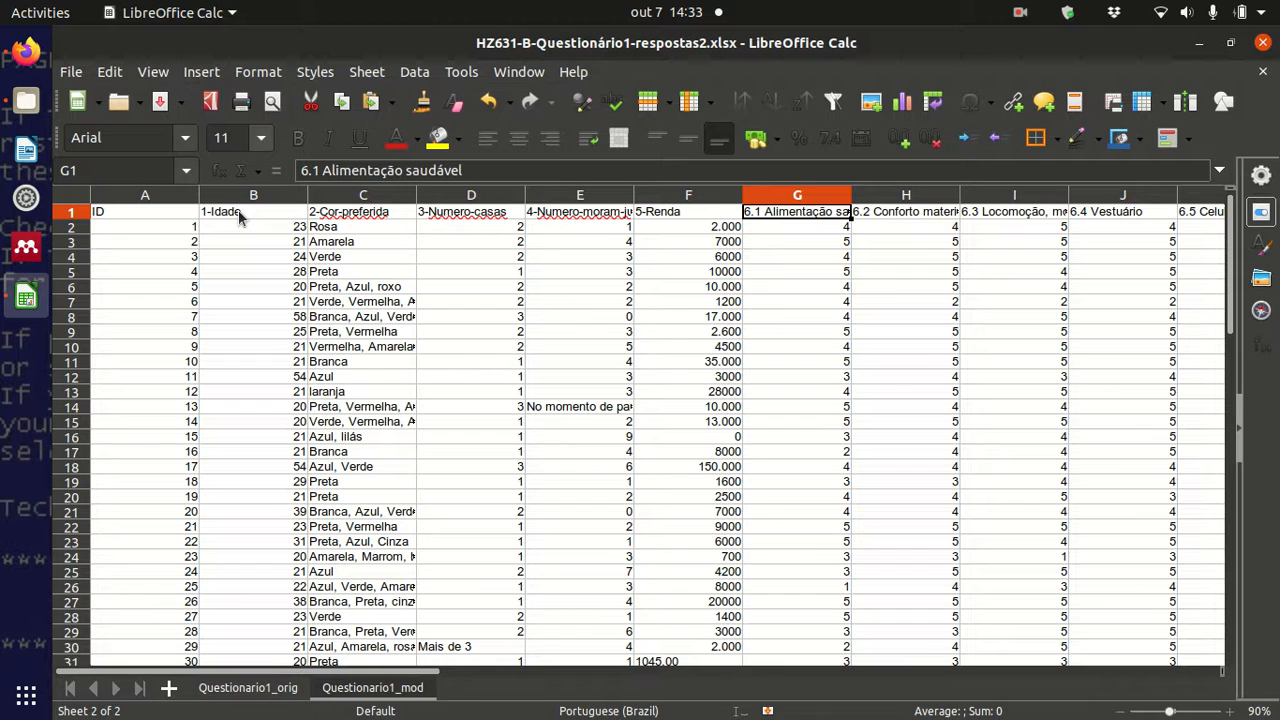
- Shorten the healthy eating header in cell G1 to 6-1-Alimentacao
key("BackSpace")
type("6")
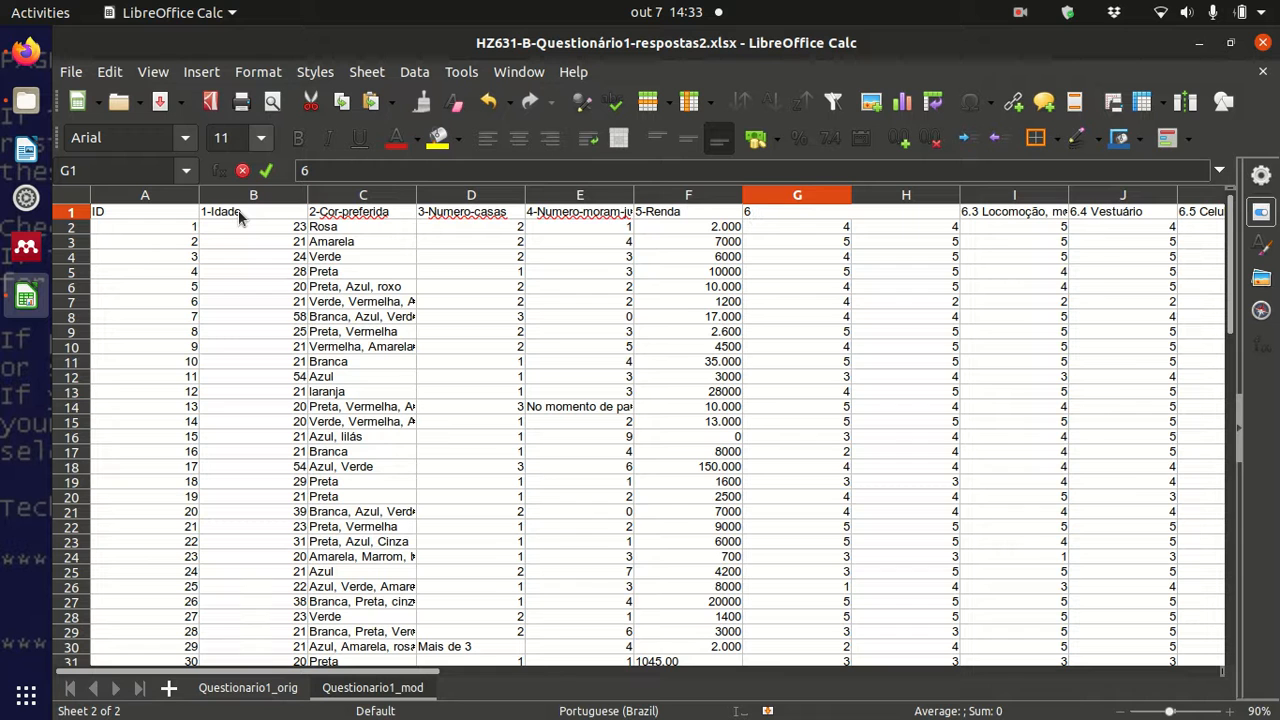
key("BackSpace")
key("BackSpace")
type("6-1-Aliment")
type("a")
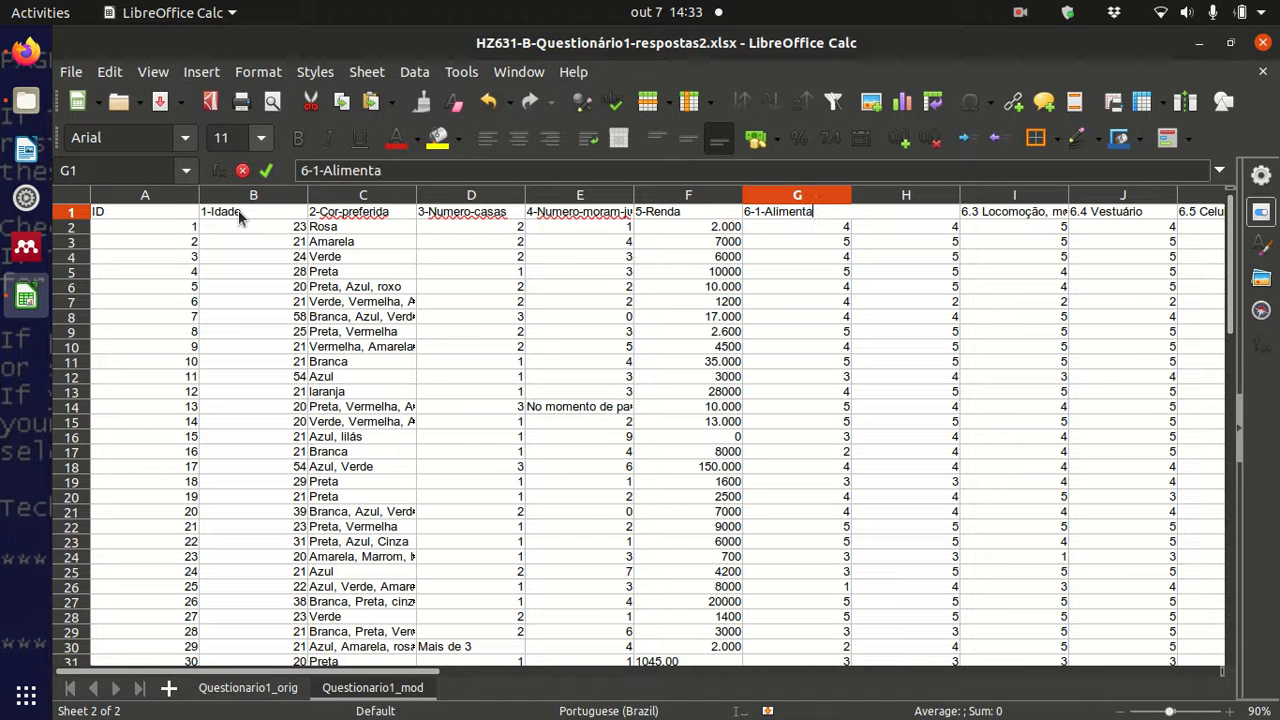
type("cao")
key("Tab")
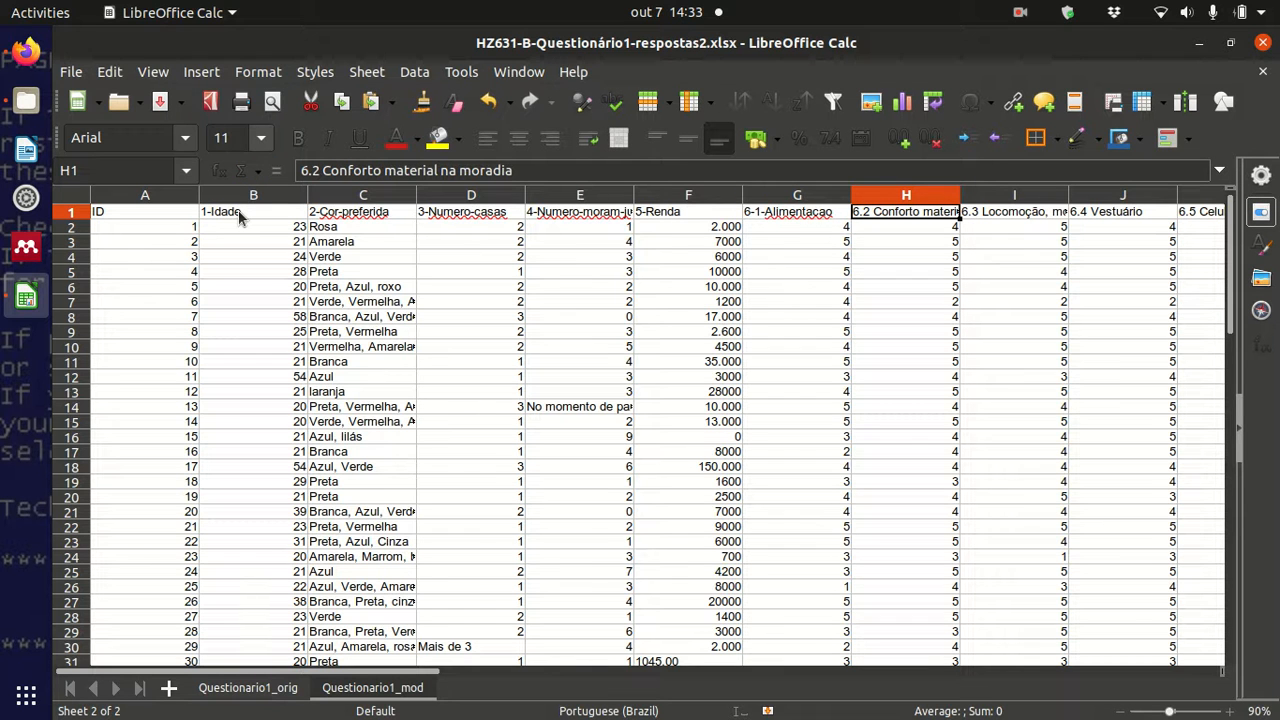
- Shorten the material home comfort header in cell H1 to 6-2-Conforto-moradia
type("6")
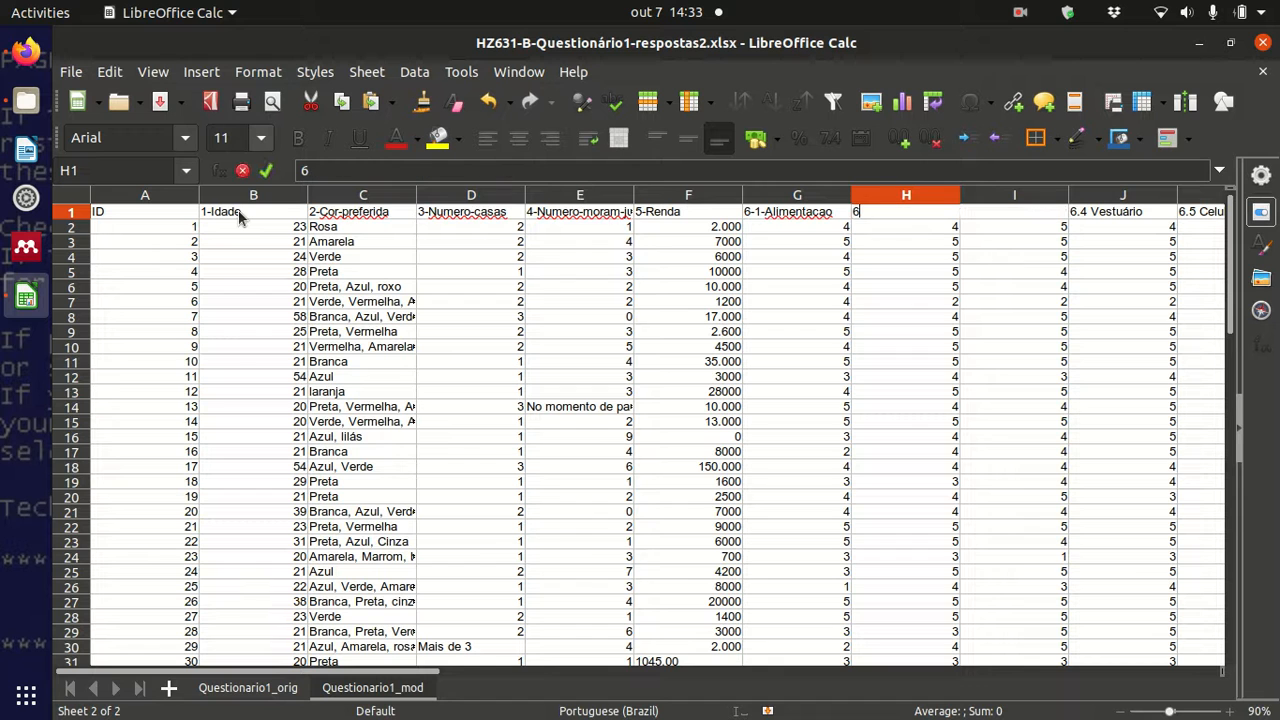
type("-2-Conforto-moradia")
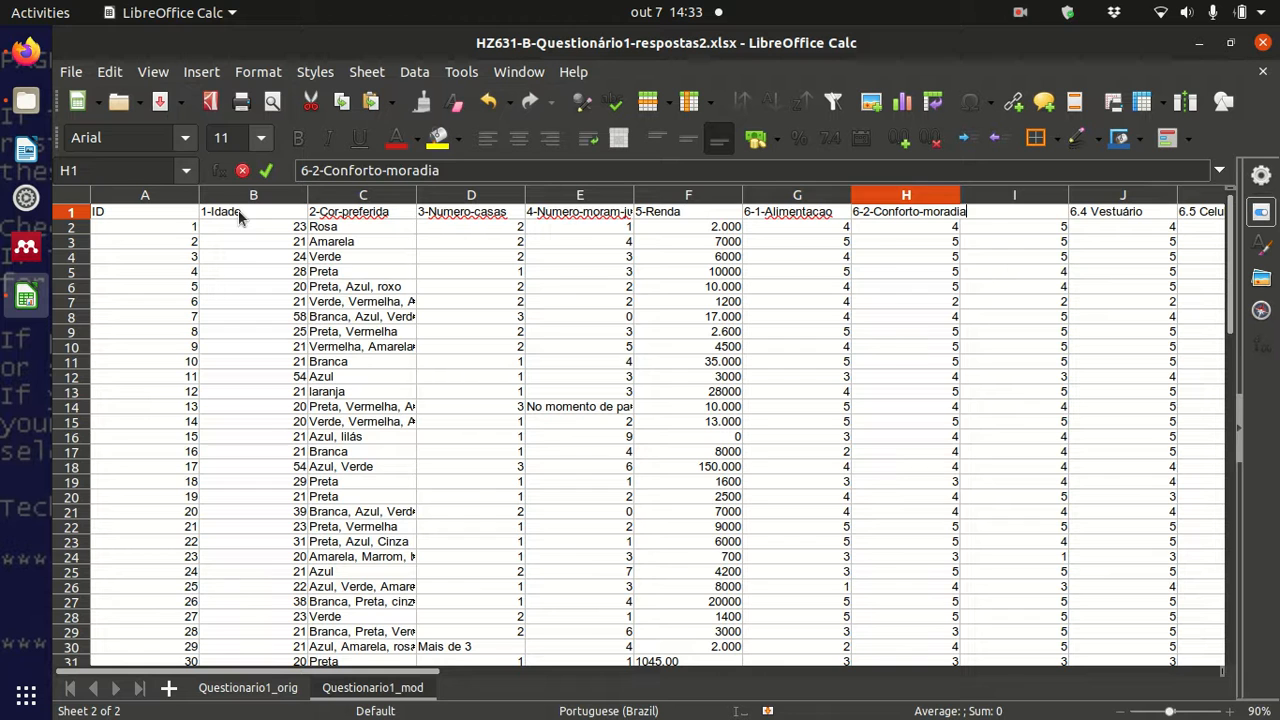
key("Tab")
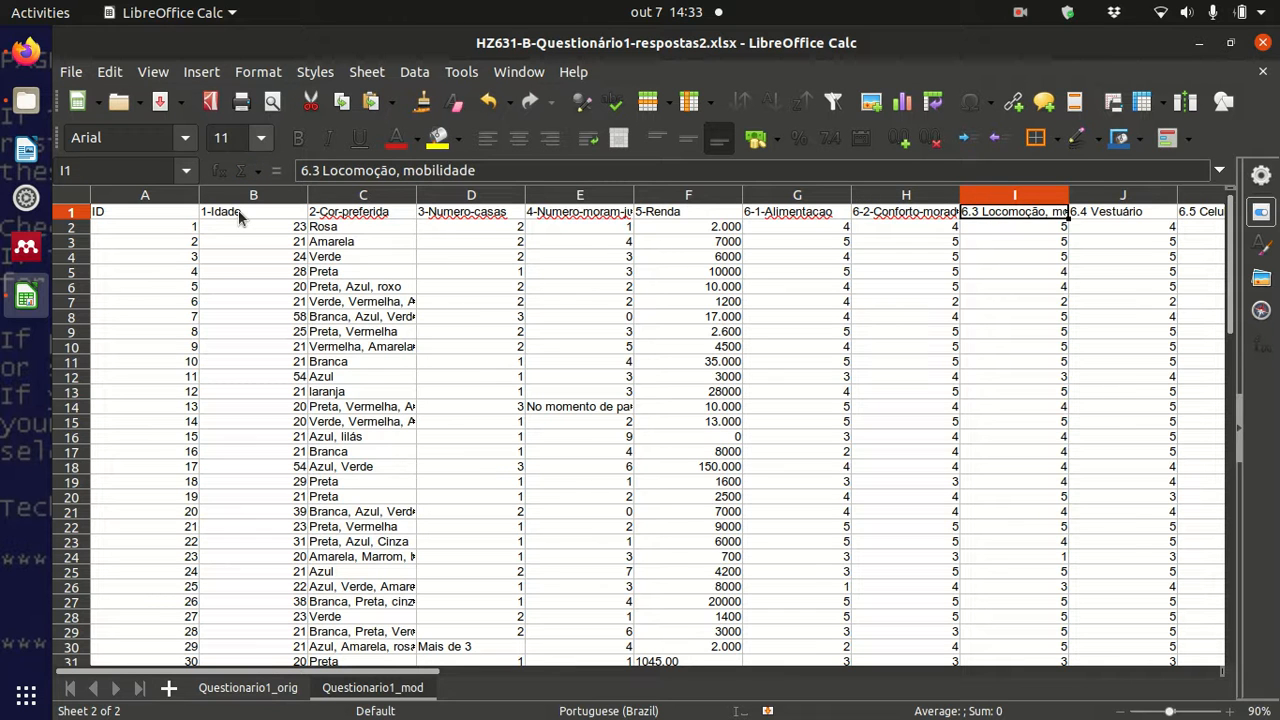
- Shorten the locomotion and mobility header in cell I1 to 6-3-Mobilidade
type("6-3-")
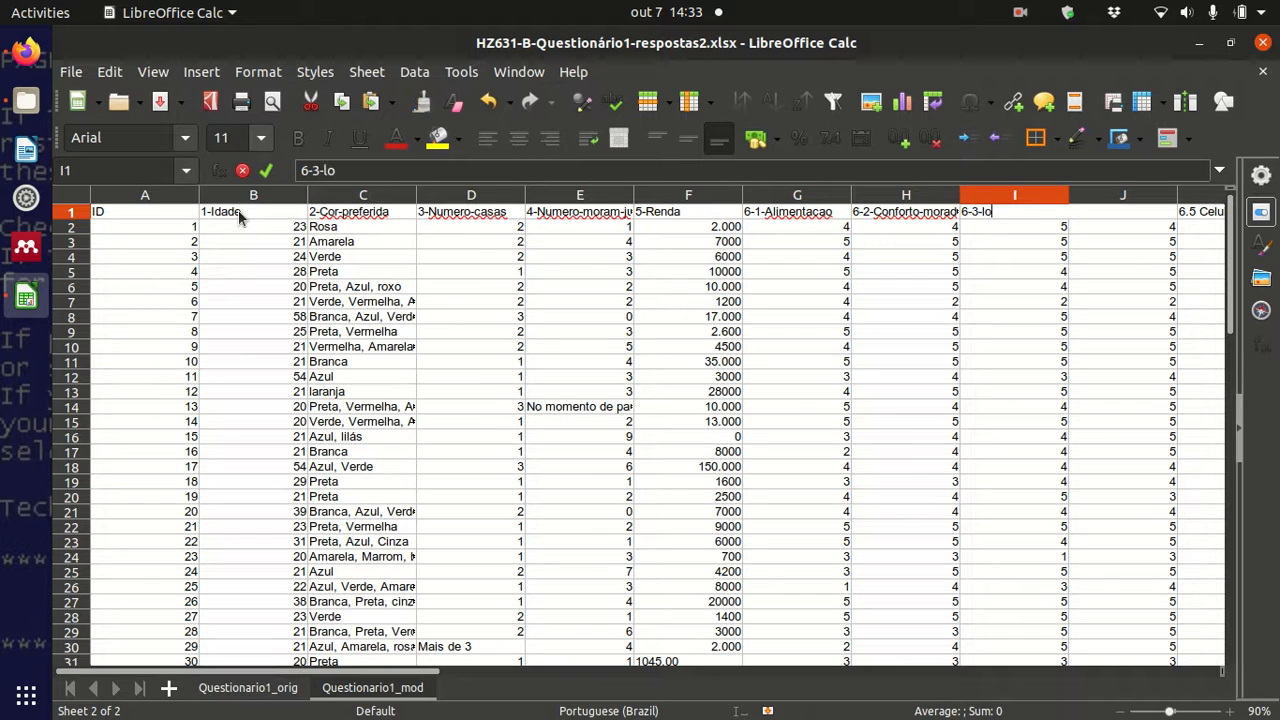
type("Lo")
key("BackSpace")
key("BackSpace")
type("Mobilidade")
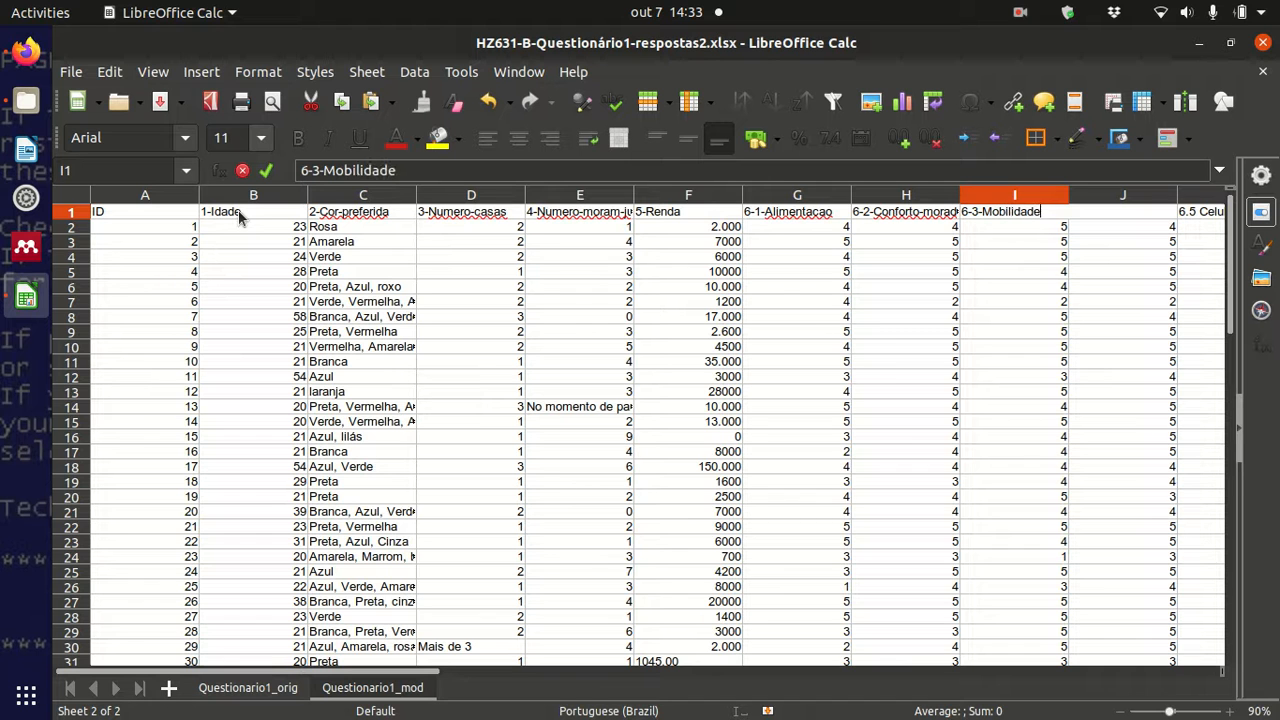
key("Tab")
- Edit the clothing header in cell J1 to match the hyphenated format, 6-4-Vestuário
key("Right")
key("Left")
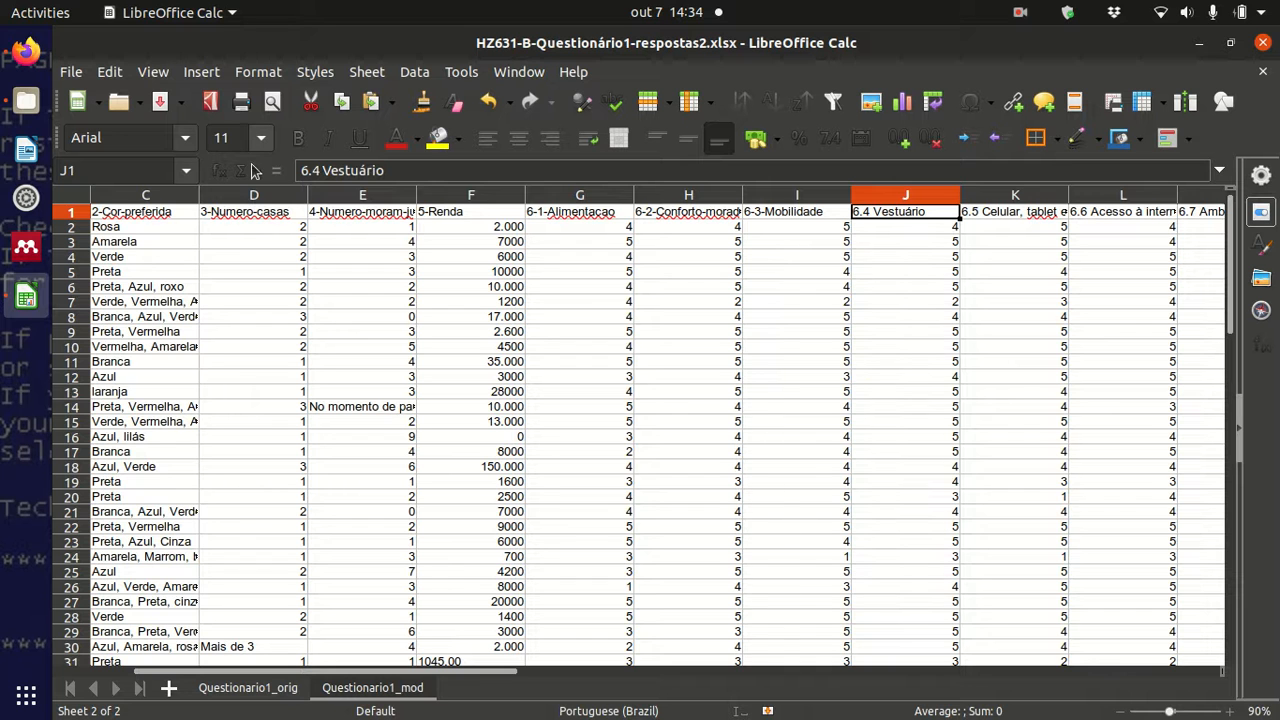
left_click(310, 171)
key("BackSpace")
type("-")
key("Delete")
type("-")
key("Tab")
- Review the shortened column headers in row 1, from ID up to 6-4-Vestuário
key("Left")
key("Left")
key("Left")
key("Left")
key("Left")
key("Left")
key("Left")
key("Left")
key("Left")
key("Left")
key("Right")
key("Right")
key("Right")
key("Right")
key("Right")
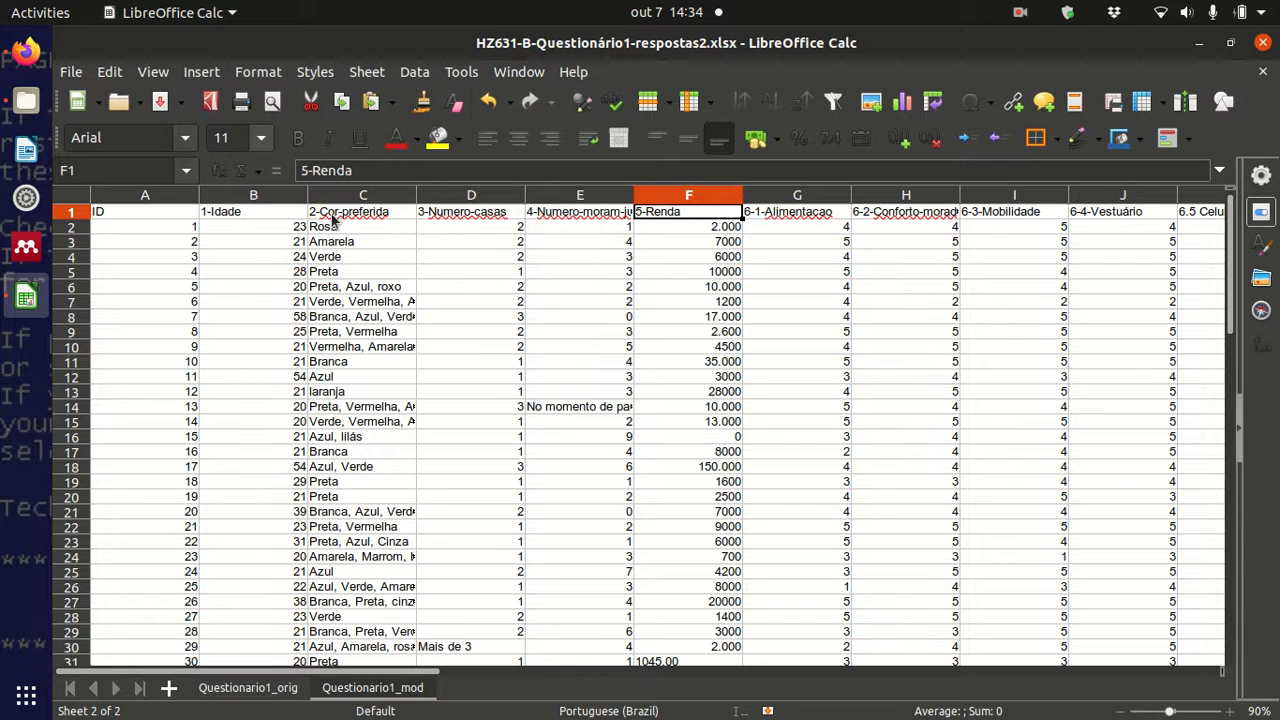
key("Right")
key("Left")
key("Left")
key("Left")
key("Left")
key("Left")
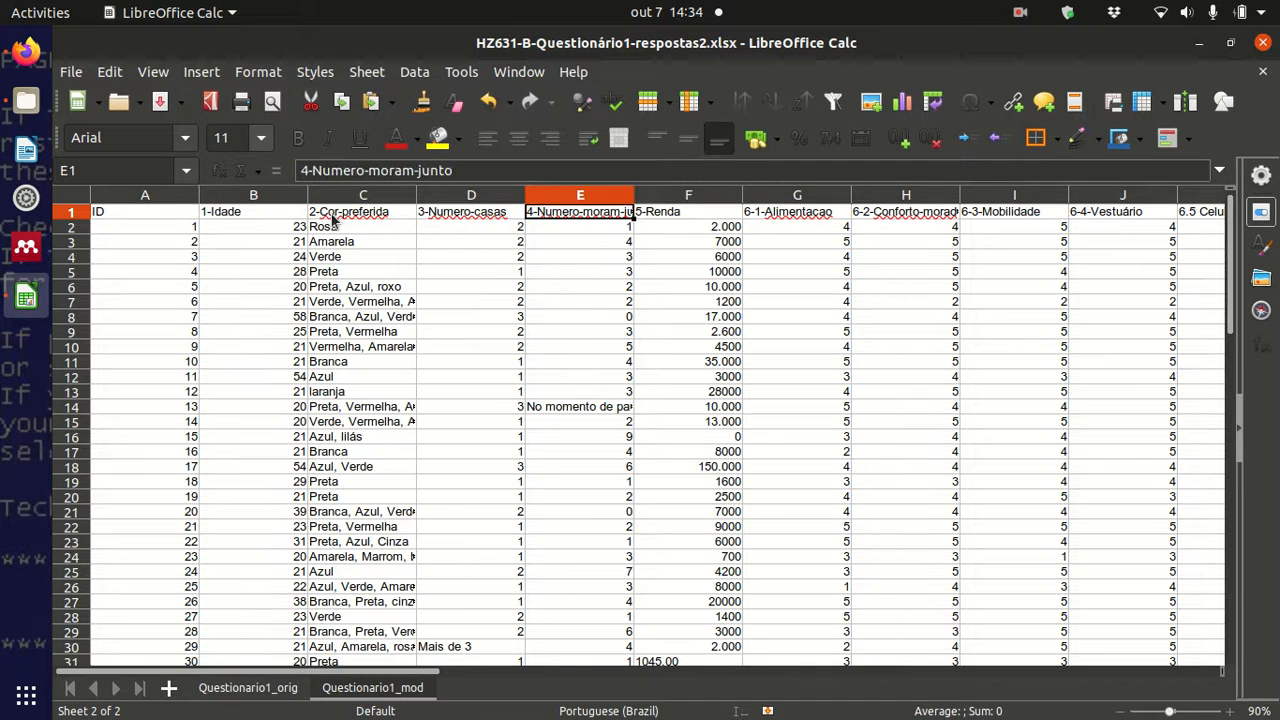
key("Left")
key("Right")
key("Right")
key("Right")
key("Right")
key("Right")
key("Right")
key("Right")
key("Right")
key("Right")
key("Right")
key("Right")
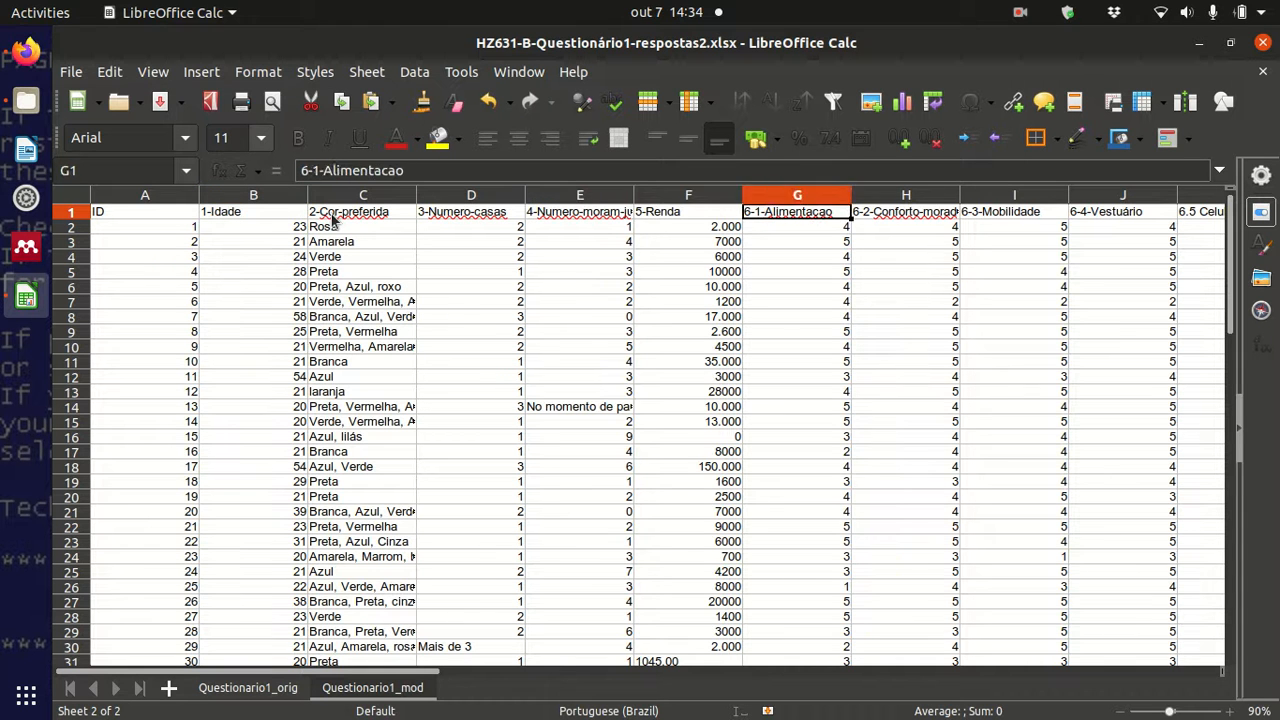
key("Right")
key("Left")
key("Left")
key("Left")
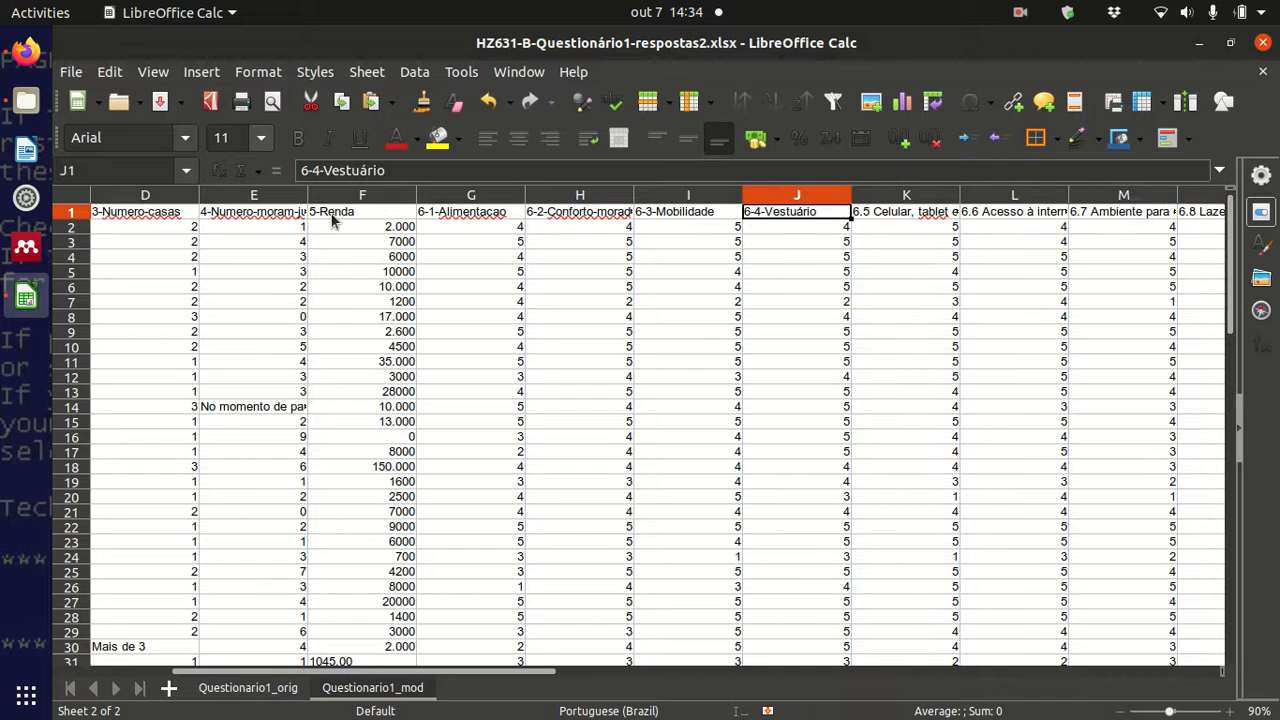
key("Left")
key("Left")
key("Left")
key("Right")
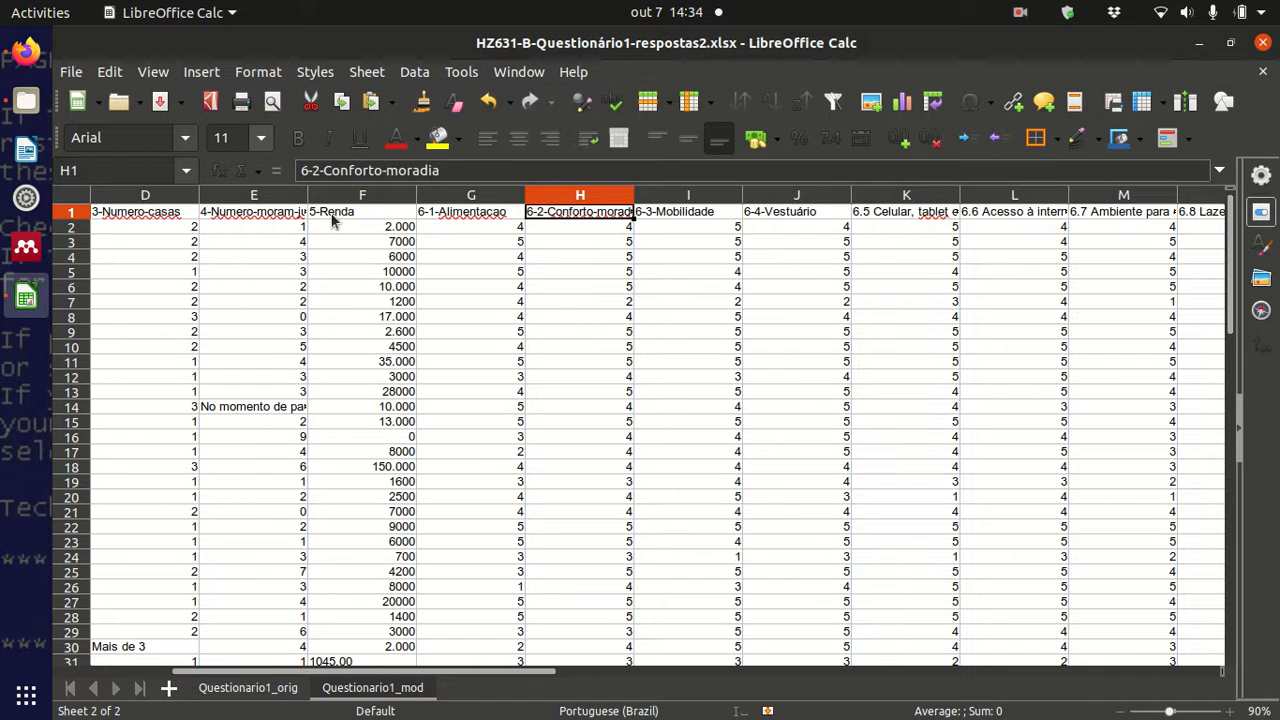
key("Right")
key("Right")
key("Right")
key("Right")
key("Right")
key("Right")
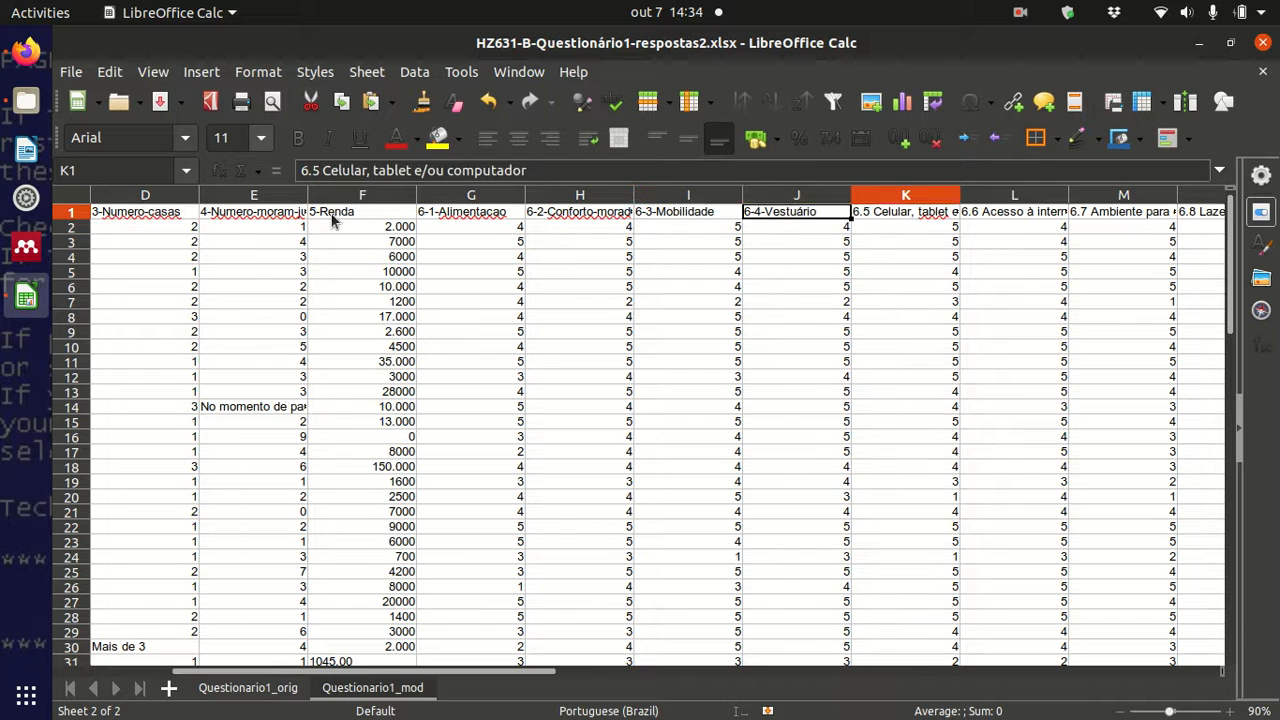
key("Left")
key("Left")
key("Left")
key("Left")
key("Right")
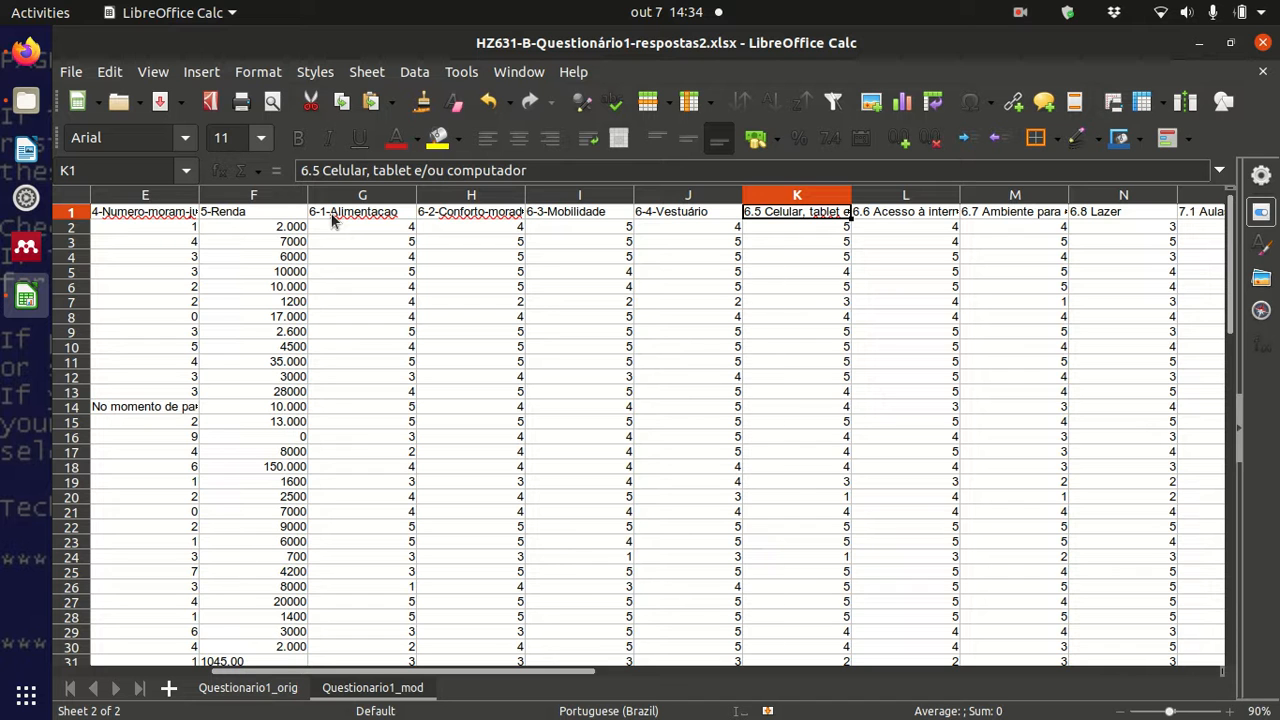
- Try replacing the devices question header in cell K1 with one starting with 6-5- and undo the entry
type("6-5")
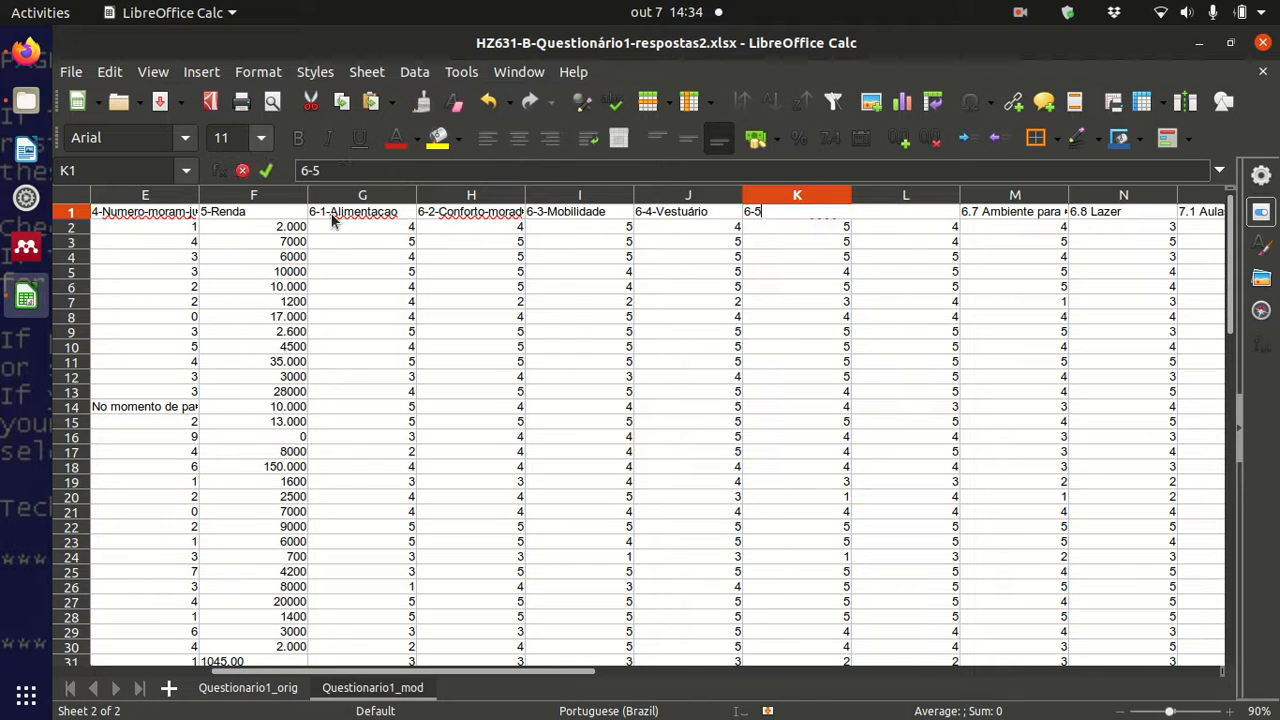
type("-C")
key("BackSpace")
type("Dis")
key("BackSpace")
key("BackSpace")
key("BackSpace")
key("Tab")
key("Tab")
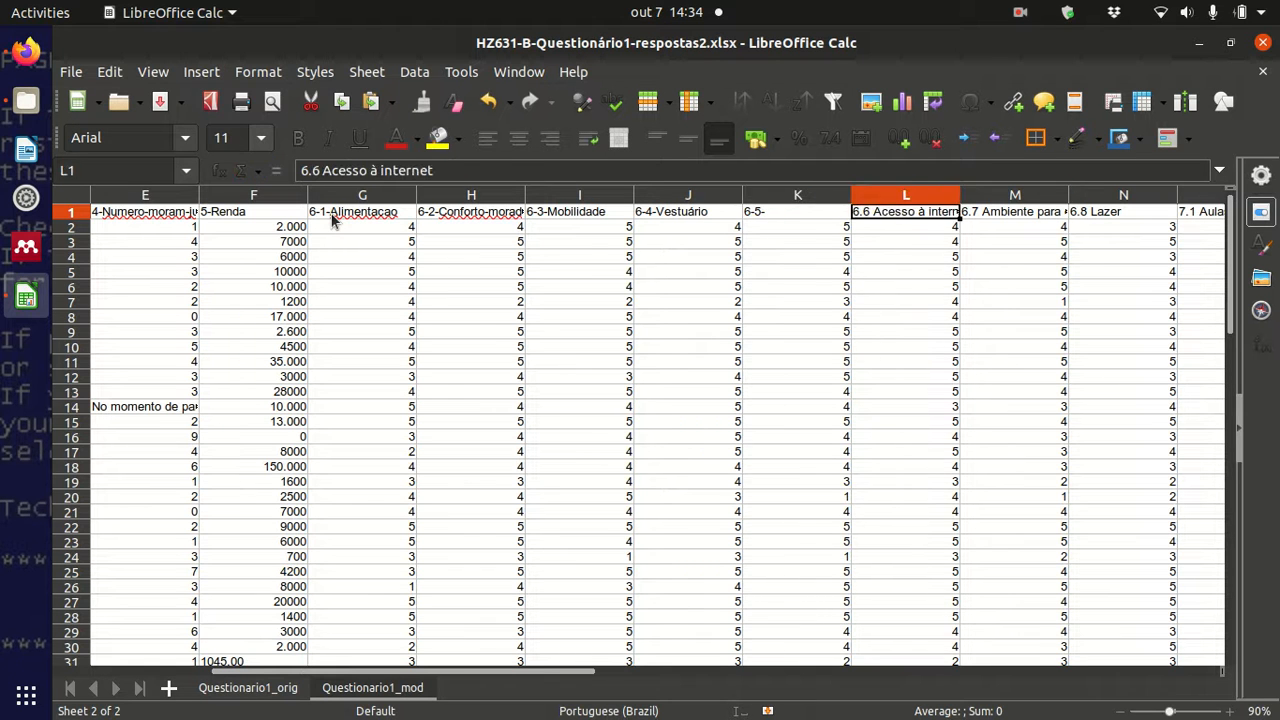
key("ctrl+z")
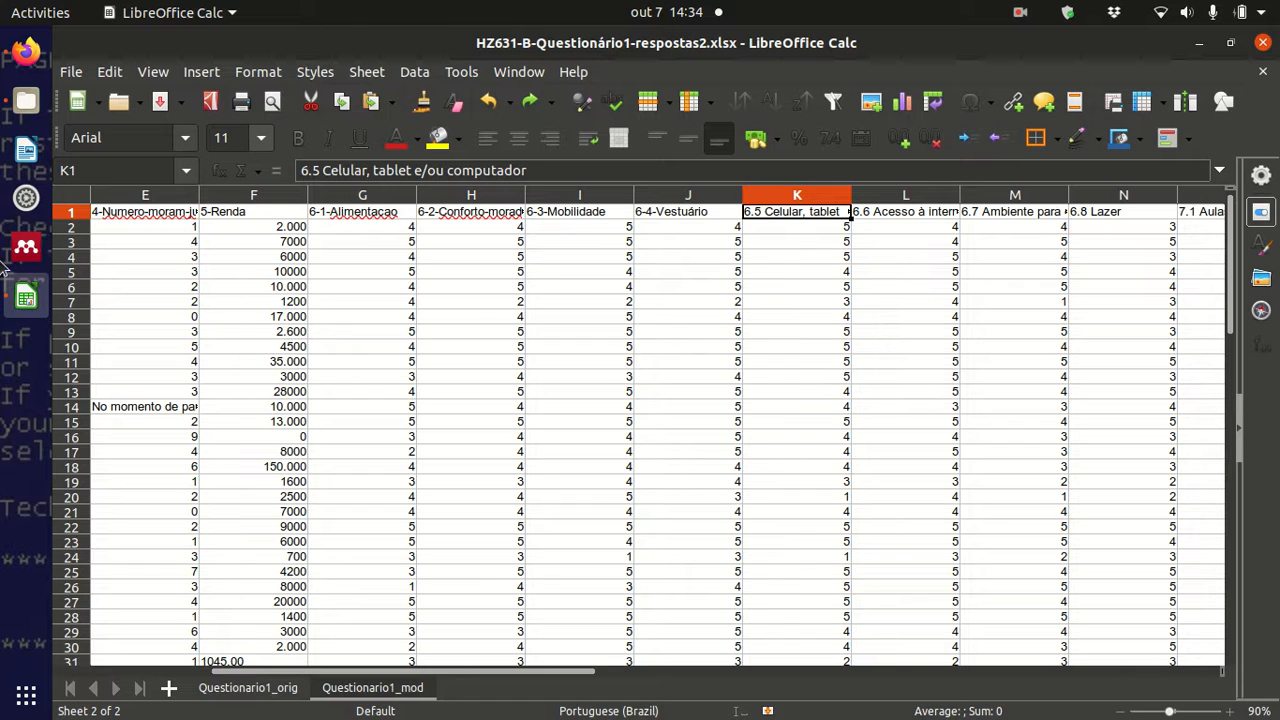
- Change the numbering of the devices question header in cell K1 to 6-5-
left_click(321, 171)
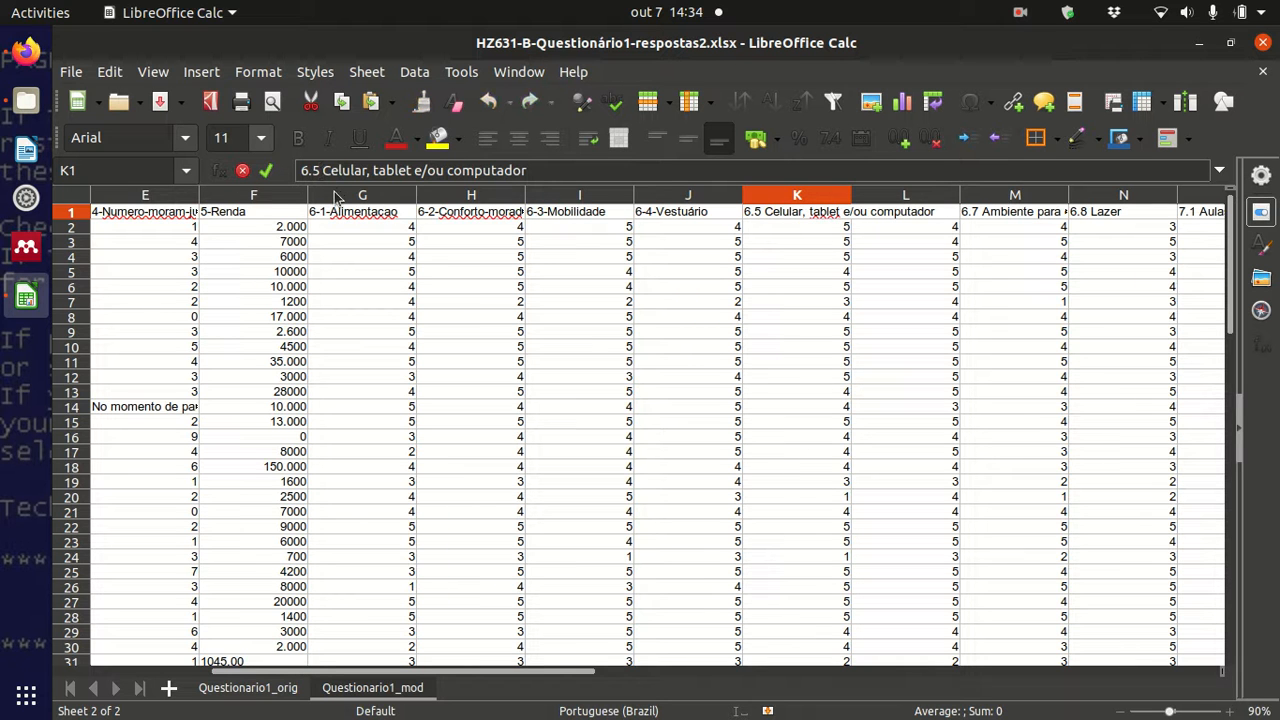
key("Left")
key("BackSpace")
type("-")
key("Delete")
type("-")
- Replace the comma and space between Celular and tablet in the K1 header with a hyphen
key("Right")
key("Right")
key("Right")
key("Right")
key("Right")
key("Right")
key("Right")
key("Right")
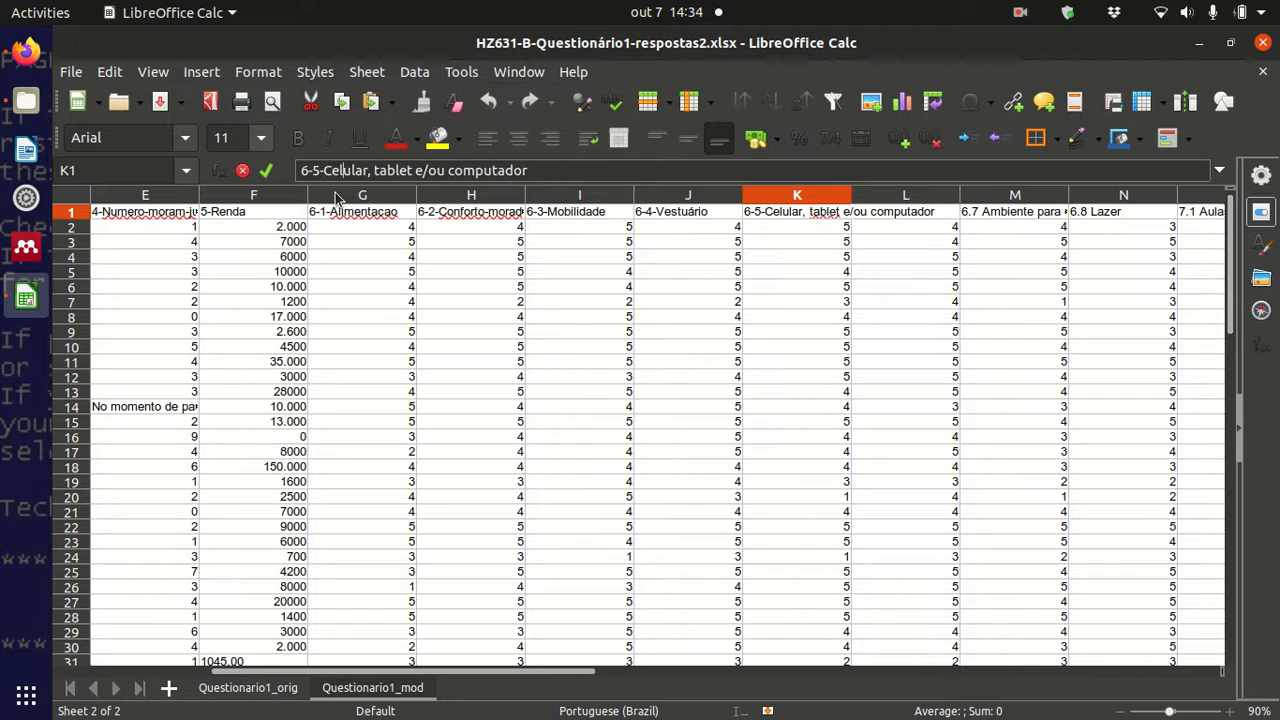
key("BackSpace")
key("BackSpace")
type("-")
- Replace the e/ou between tablet and computador in the K1 header with a hyphen
key("Right")
key("Right")
key("Right")
key("Right")
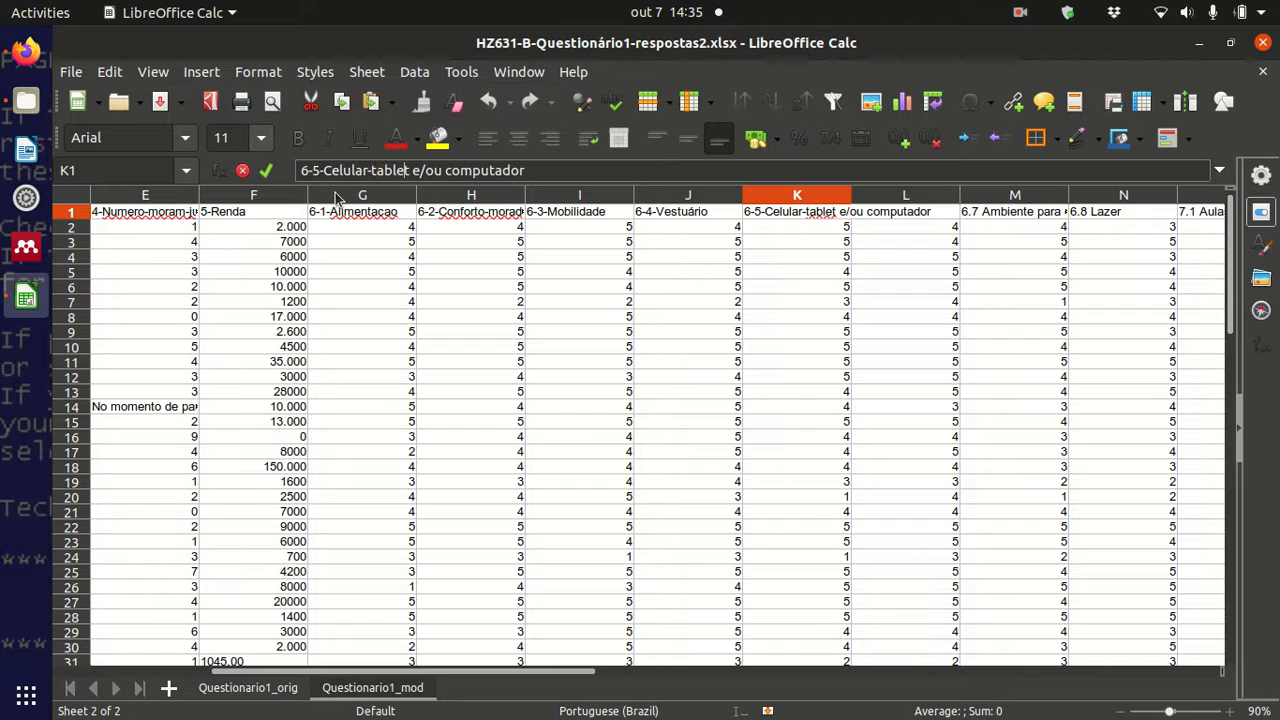
key("Right")
key("Right")
key("Right")
key("Right")
key("Right")
key("Right")
key("BackSpace")
key("BackSpace")
key("BackSpace")
key("BackSpace")
key("BackSpace")
key("BackSpace")
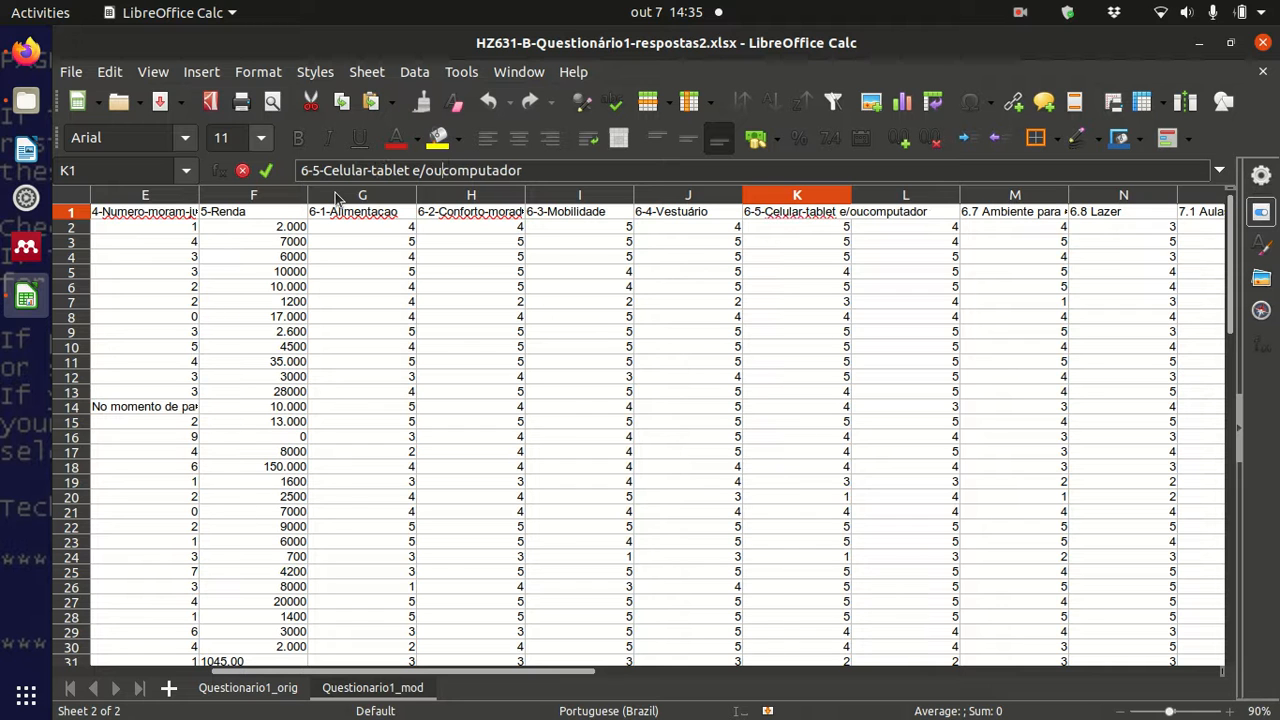
type("-")
- Abbreviate computador to comp in the K1 header, completing it as 6-5-Celular-tablet-comp
key("Right")
key("Right")
key("Right")
key("Right")
key("Right")
key("Right")
key("Right")
key("Right")
key("Right")
key("Right")
key("BackSpace")
key("BackSpace")
key("BackSpace")
key("BackSpace")
key("BackSpace")
key("BackSpace")
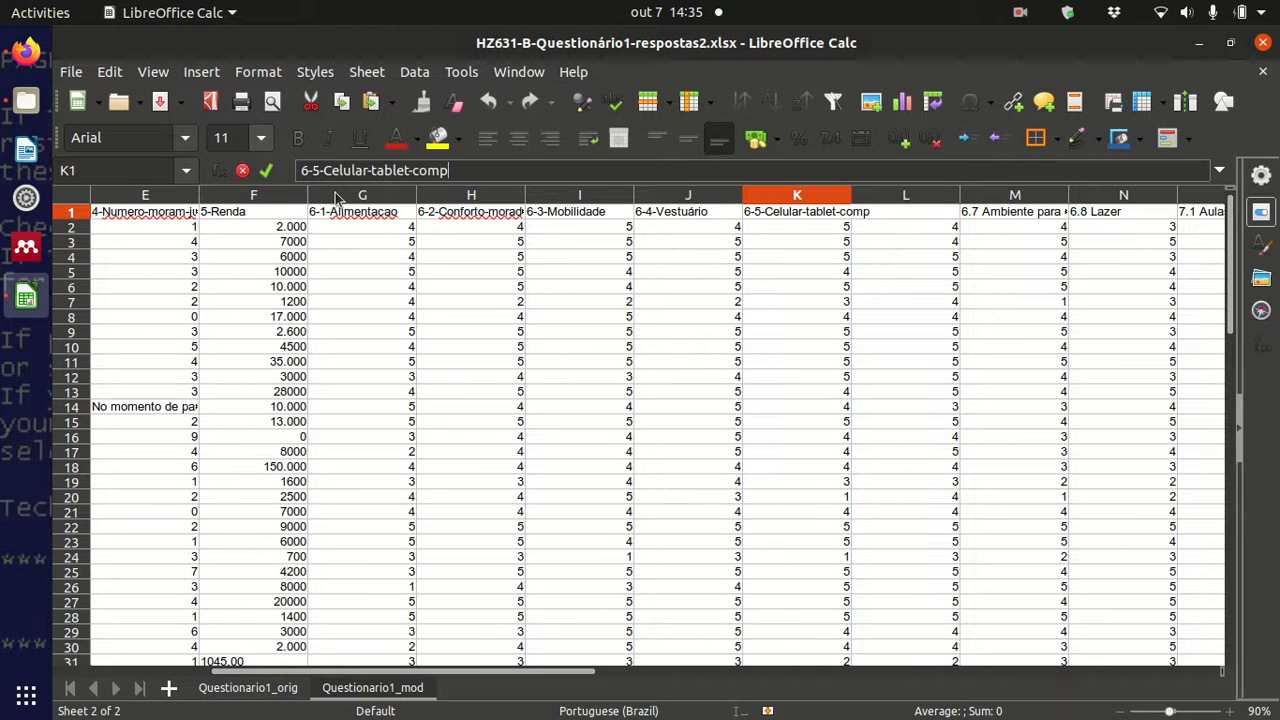
key("Tab")
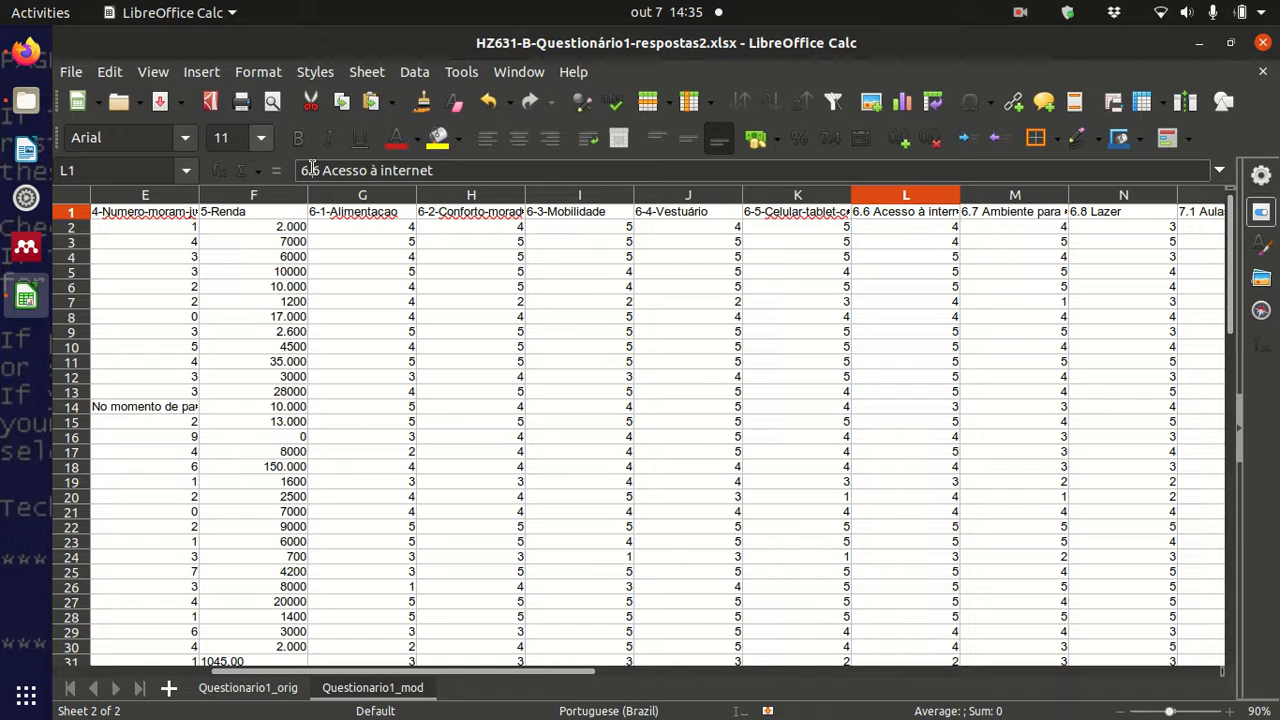
- Shorten the internet access header in cell L1 to 6-6-Acesso-internet
left_click(310, 170)
key("BackSpace")
type("-")
key("Right")
key("Delete")
type("-")
key("Right")
key("Right")
key("Right")
key("Right")
key("Right")
key("Right")
key("Right")
key("Right")
key("Right")
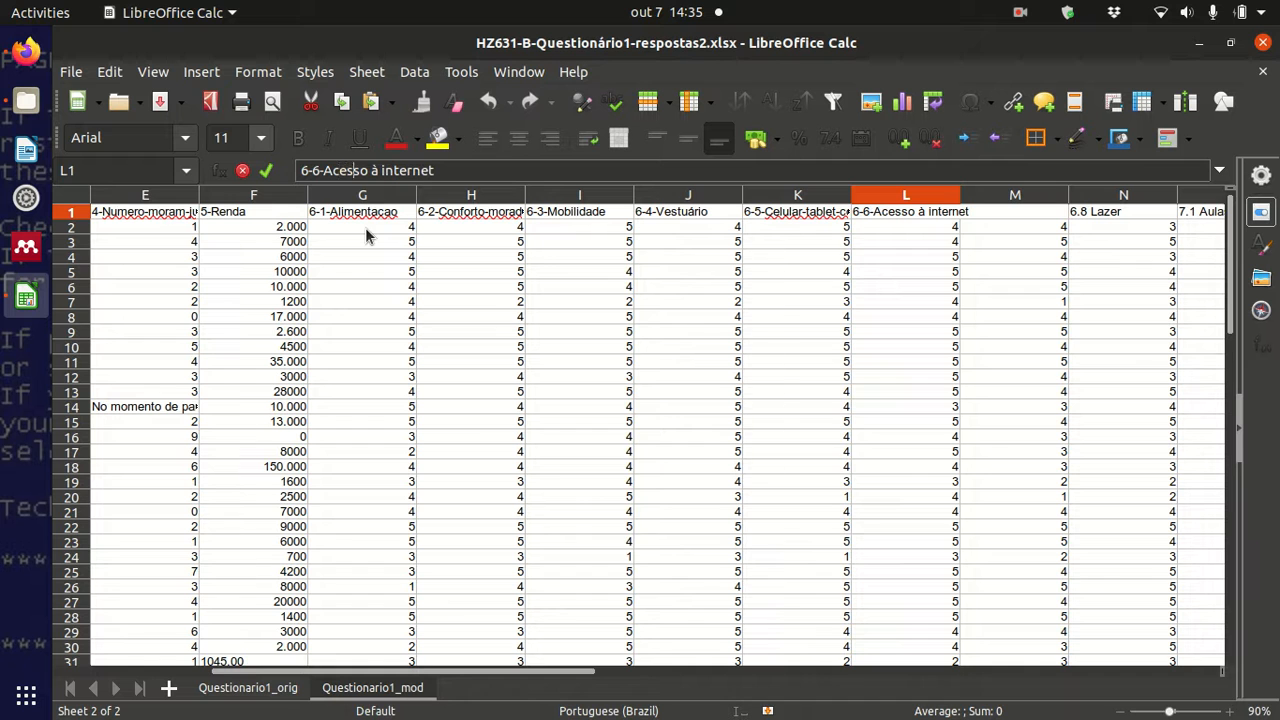
key("BackSpace")
key("BackSpace")
type("-")
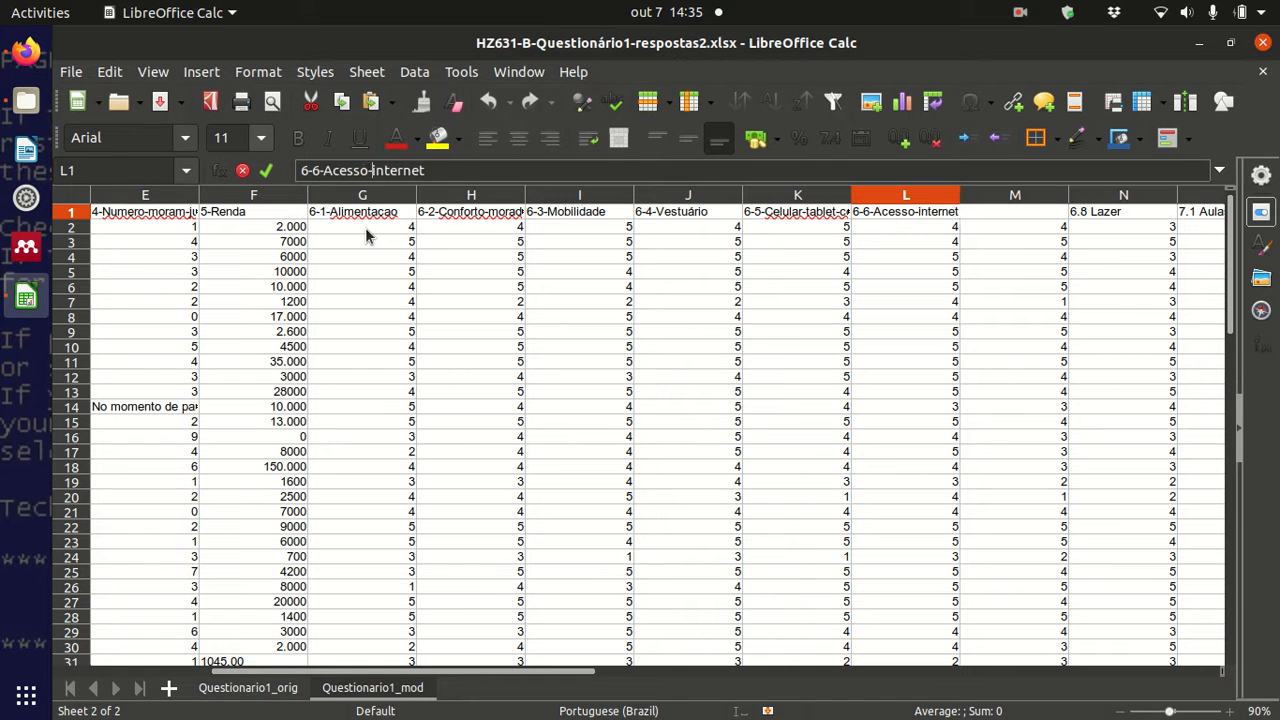
key("Tab")
- Look through the headers still in the old format from cell M1 to Q1, ending back on M1
key("Right")
key("Right")
key("Right")
key("Right")
key("Left")
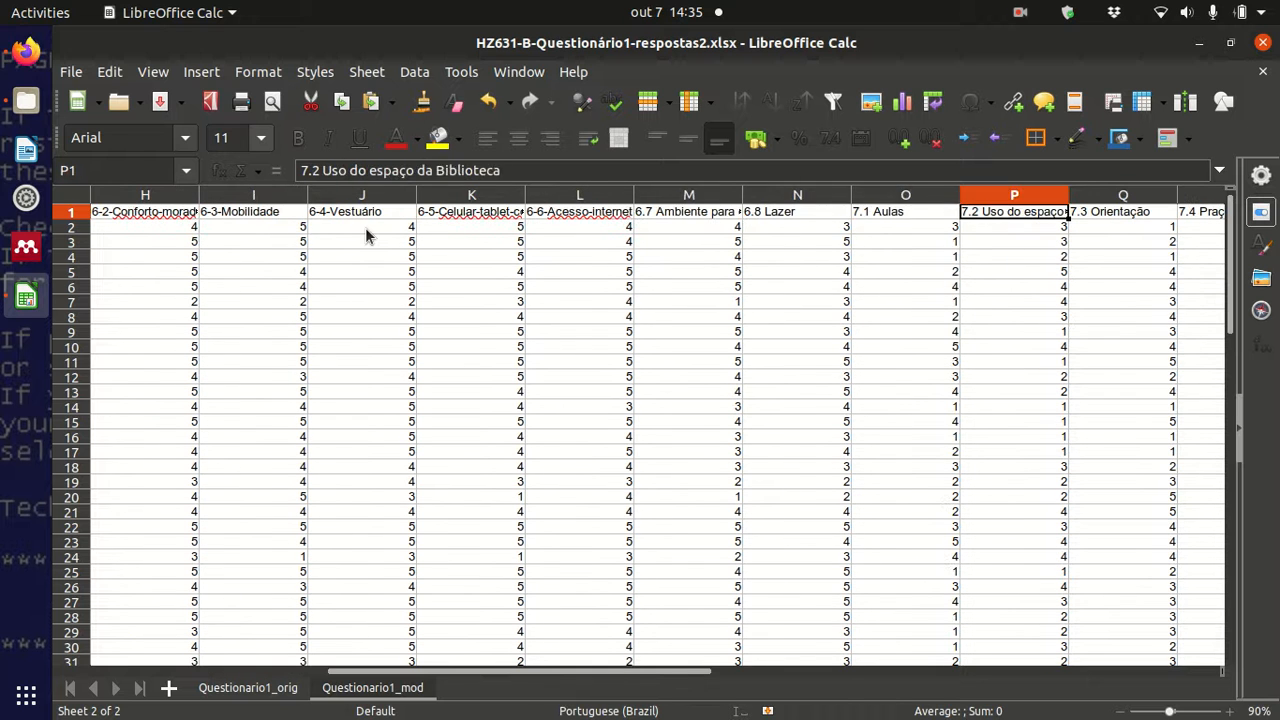
key("Left")
key("Left")
key("Left")
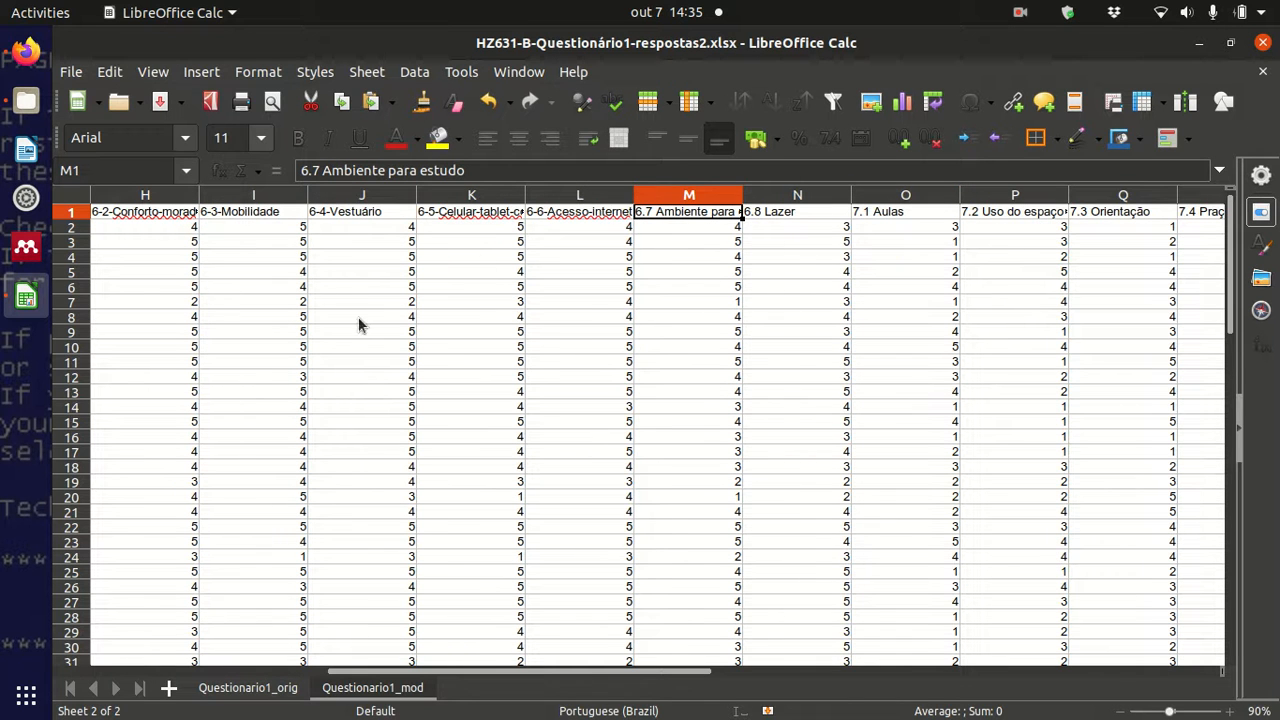
- Shorten the study environment header in cell M1 to 6-7-Ambiente-estudo
left_click(311, 171)
key("BackSpace")
type("-")
key("Delete")
type("-")
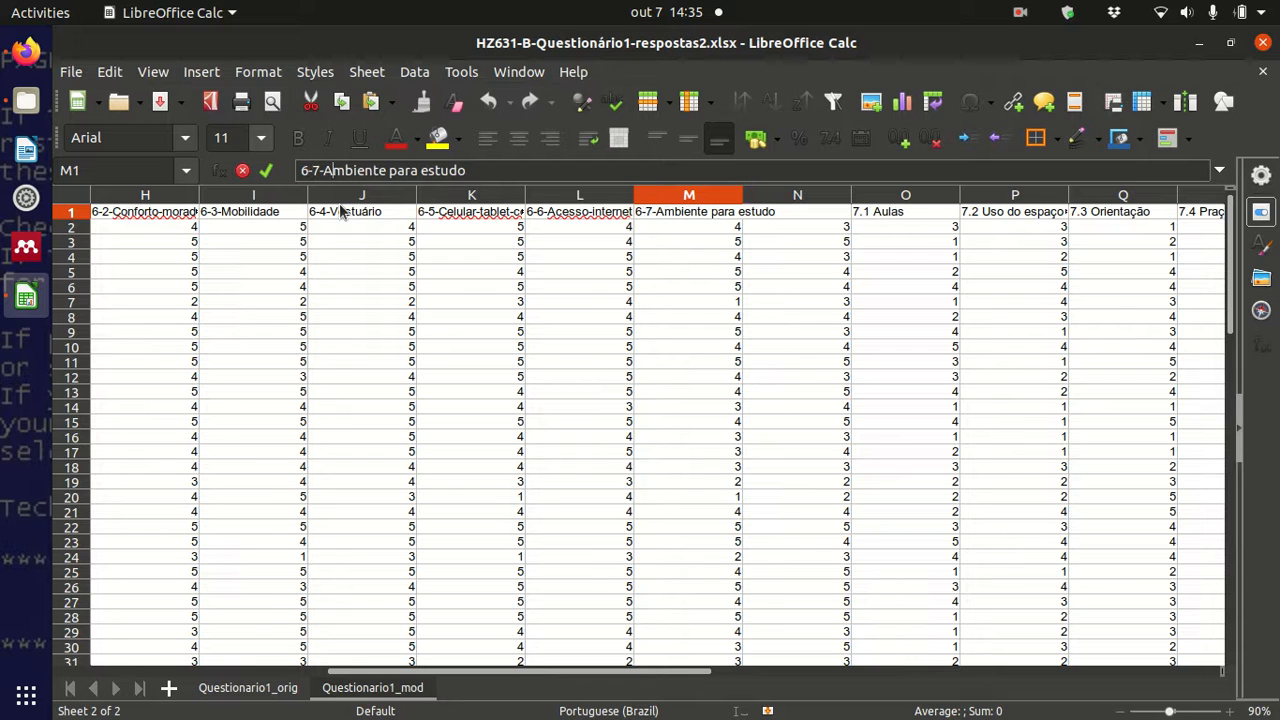
key("Right")
key("Right")
key("Right")
key("Right")
key("Right")
key("Right")
key("Delete")
key("BackSpace")
key("BackSpace")
key("BackSpace")
key("BackSpace")
key("BackSpace")
type("-")
key("Tab")
key("Left")
key("Right")
- Edit the leisure header in cell N1 to match the hyphenated format, 6-8-Lazer
left_click(327, 170)
key("BackSpace")
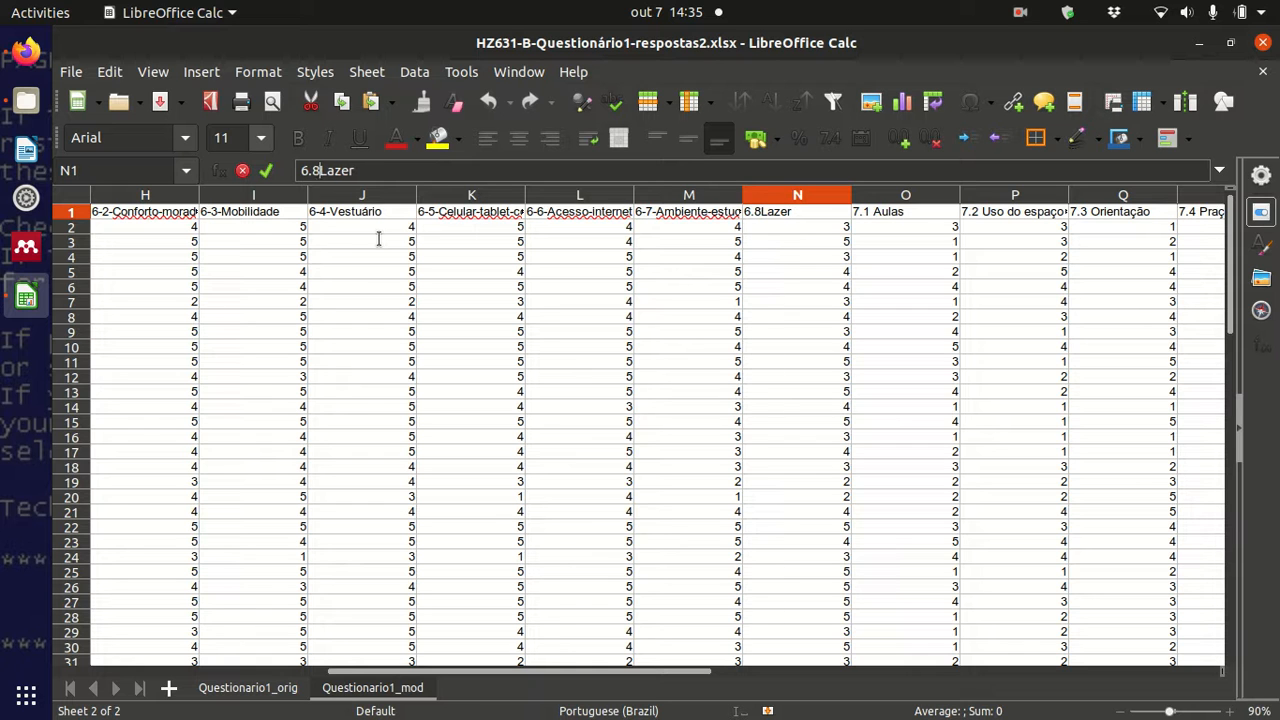
type("-")
key("BackSpace")
type("-8-")
key("Tab")
key("Left")
key("Right")
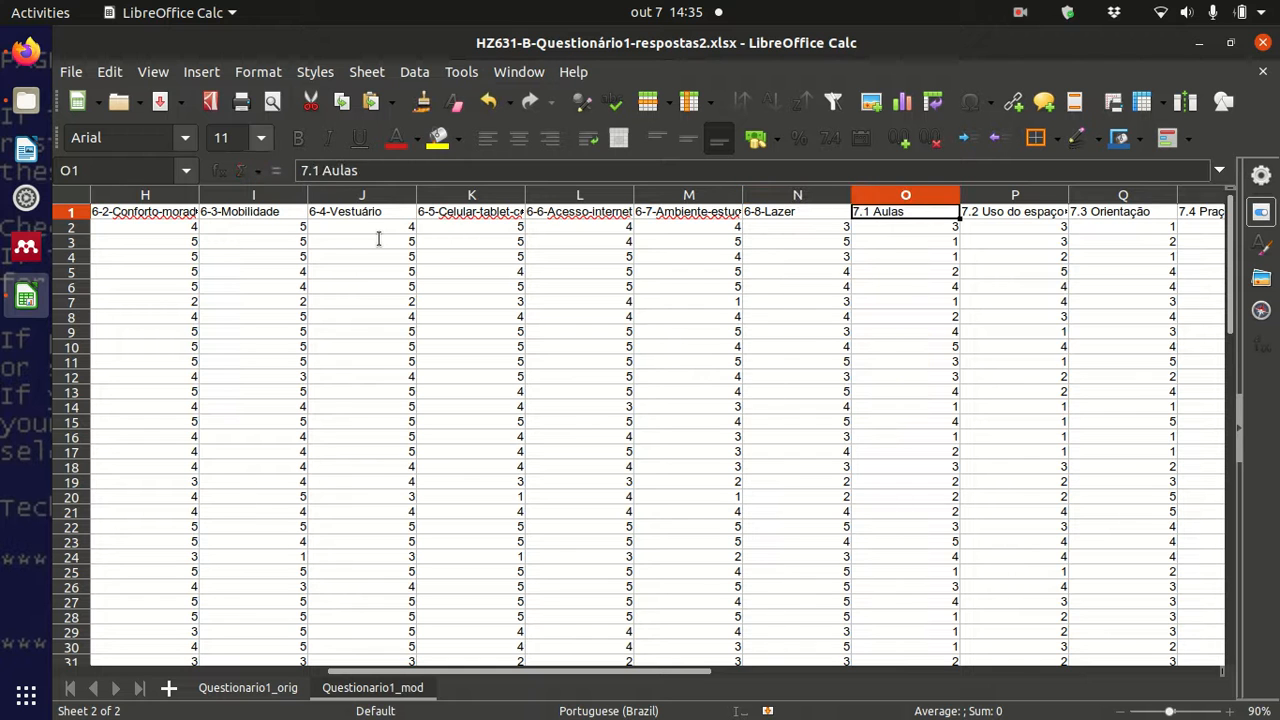
- Edit the classes header in cell O1 to the hyphenated form 7-1-Aulas
left_click(328, 170)
key("BackSpace")
type("-")
key("Left")
key("BackSpace")
type("-")
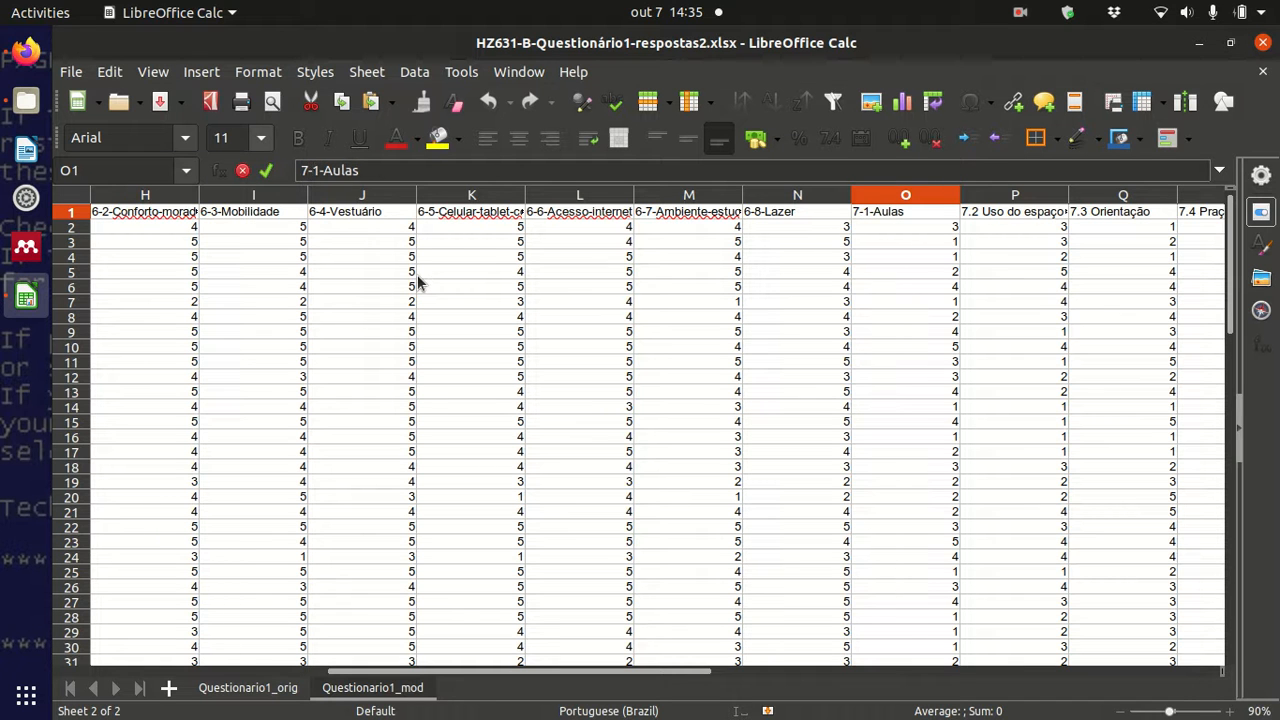
key("Tab")
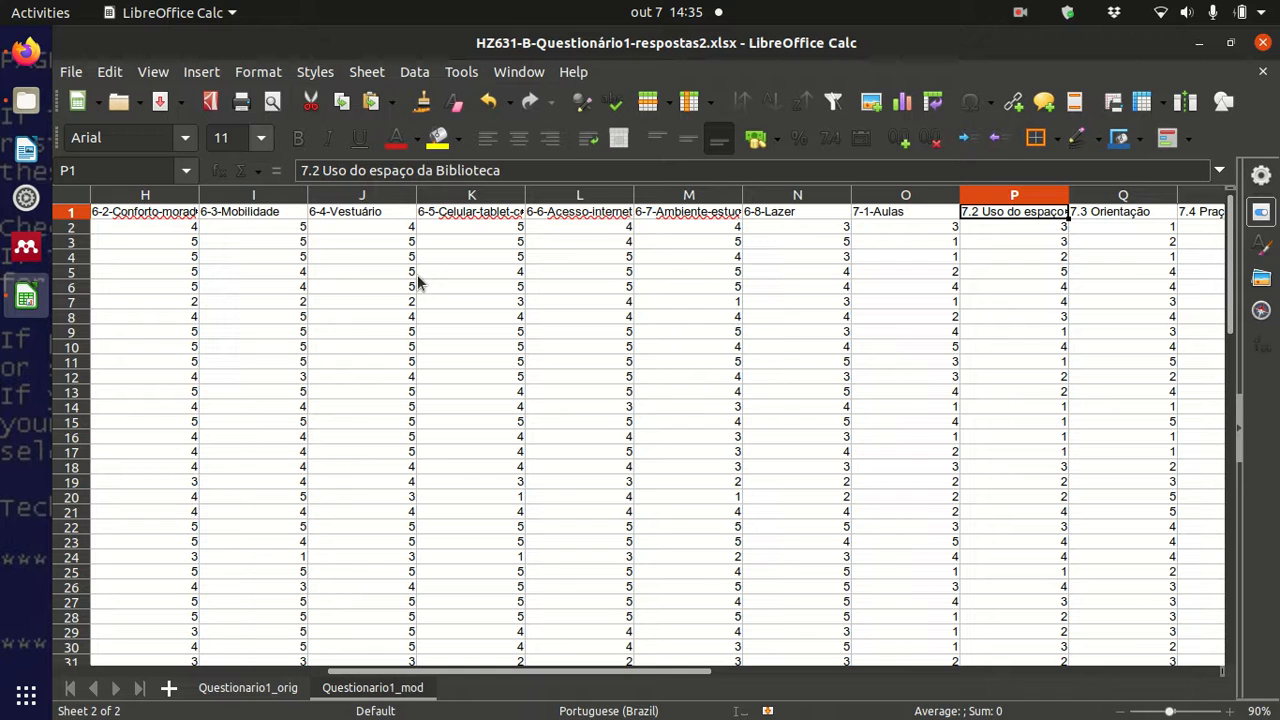
- Change the numbering of the library space header in cell P1 to 7-2-
left_click(312, 170)
key("BackSpace")
type("-")
key("Delete")
type("-")
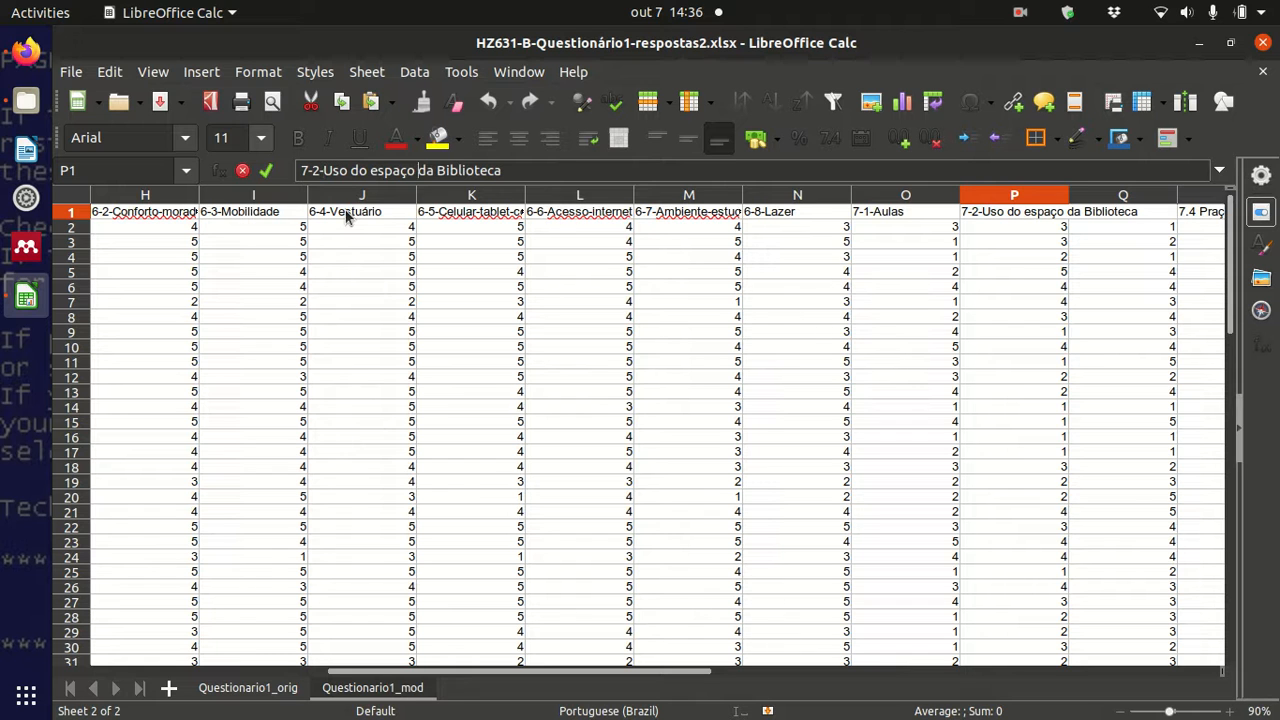
- Shorten the wording of the P1 library header so that it reads 7-2-Espaco-Biblioteca
key("BackSpace")
key("BackSpace")
key("BackSpace")
key("BackSpace")
key("BackSpace")
key("BackSpace")
key("BackSpace")
key("BackSpace")
key("BackSpace")
key("BackSpace")
key("BackSpace")
key("BackSpace")
key("BackSpace")
key("BackSpace")
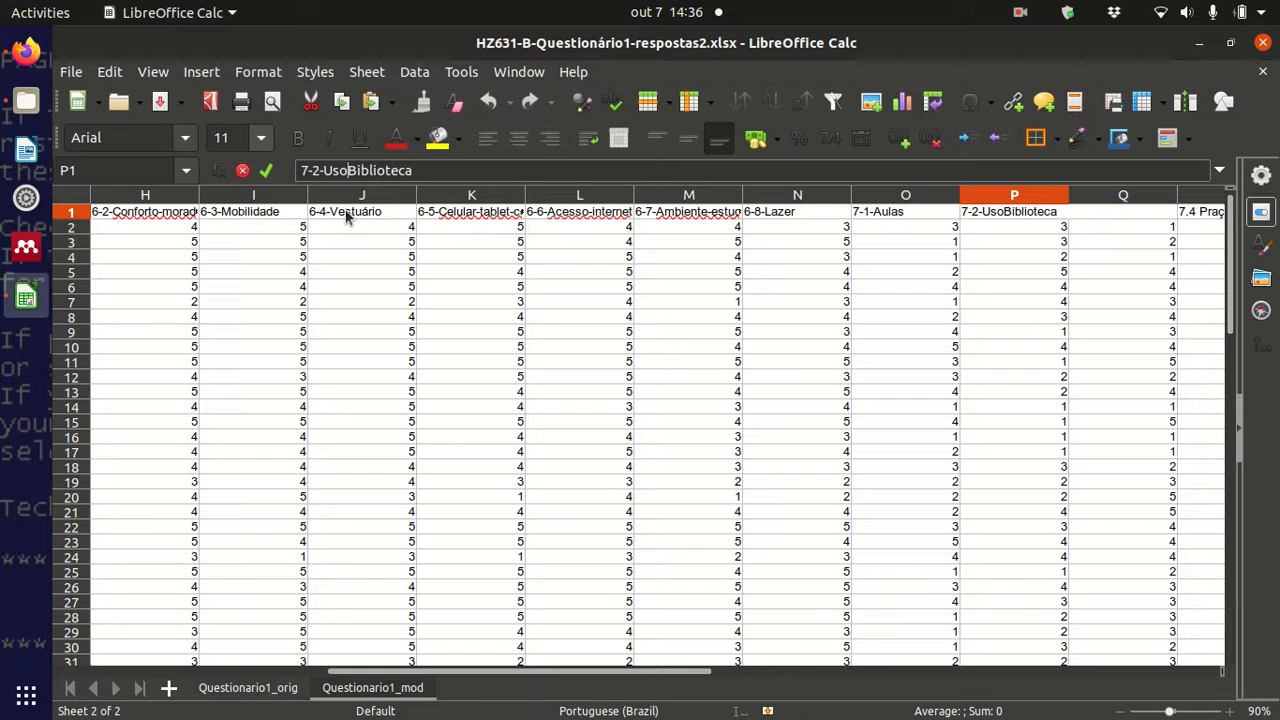
key("BackSpace")
key("BackSpace")
key("BackSpace")
type("Espaco-")
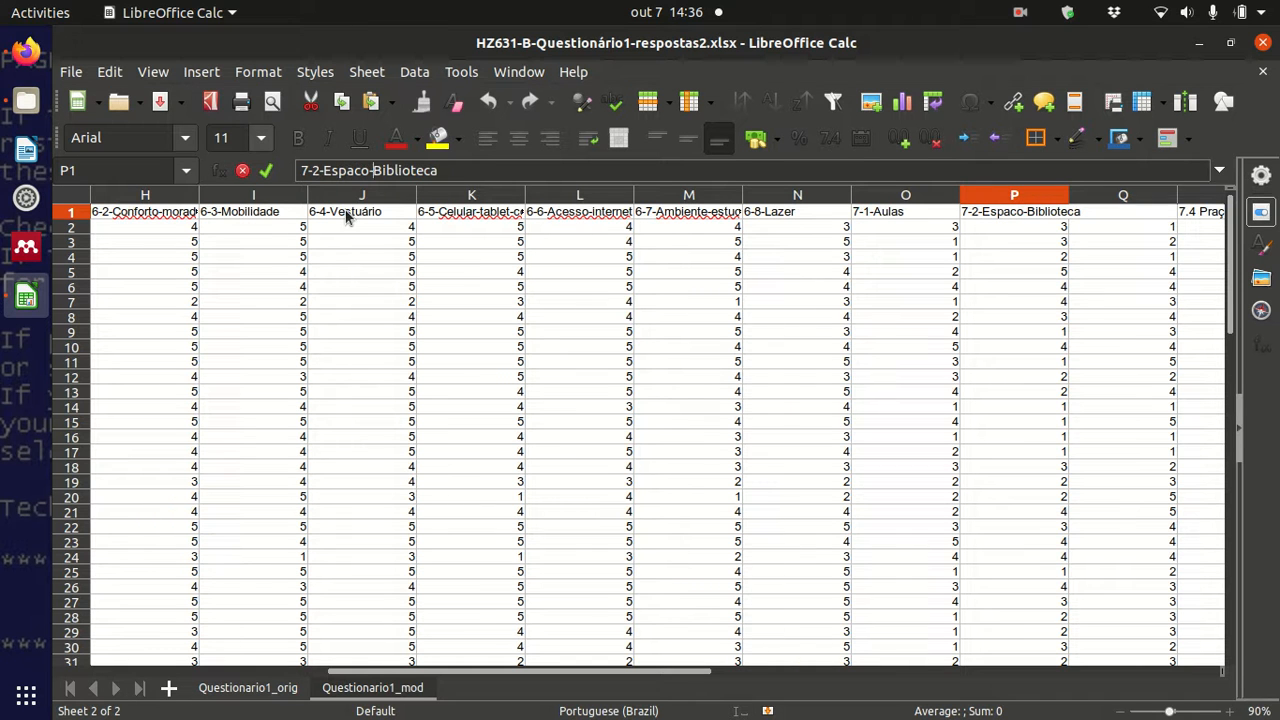
key("Tab")
- Edit the guidance header in cell Q1 to the hyphenated form 7-3-Orientação
key("F2")
key("BackSpace")
type("-")
key("Left")
key("Left")
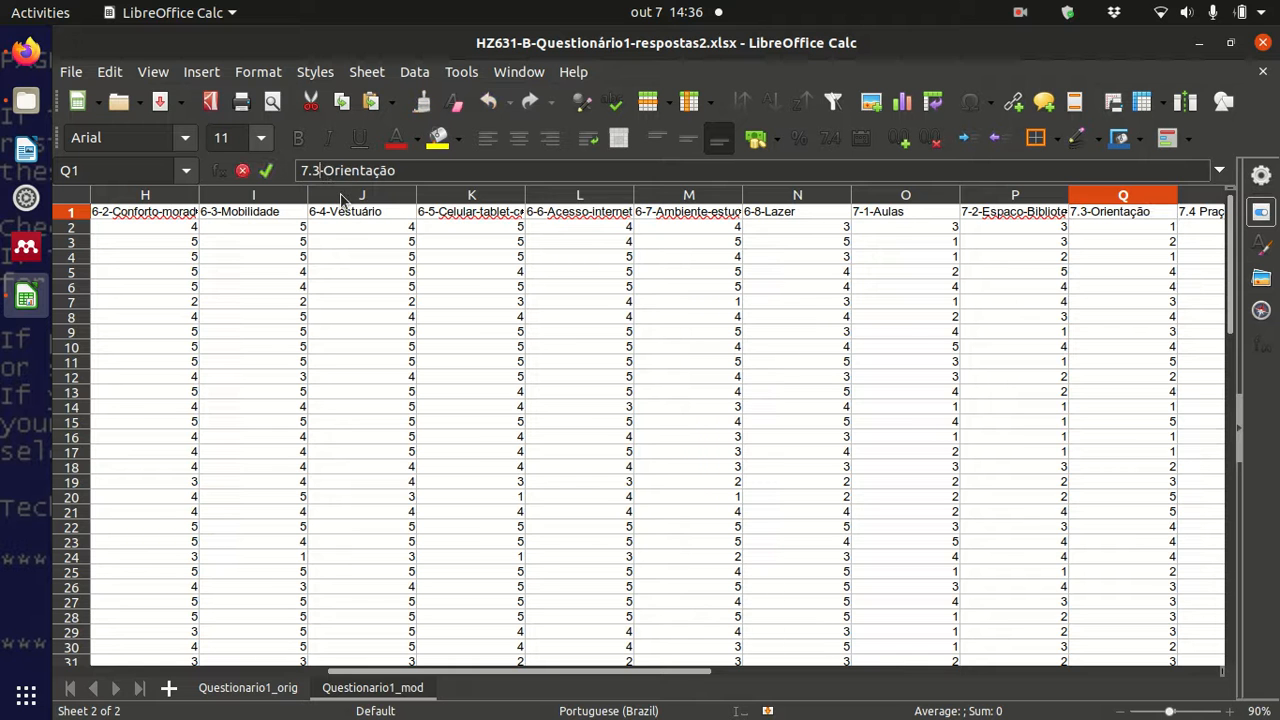
key("BackSpace")
type("-")
key("Tab")
- Change the numbering of the outdoor area header in cell R1 to 7-4-
key("Tab")
key("Tab")
key("Left")
key("Left")
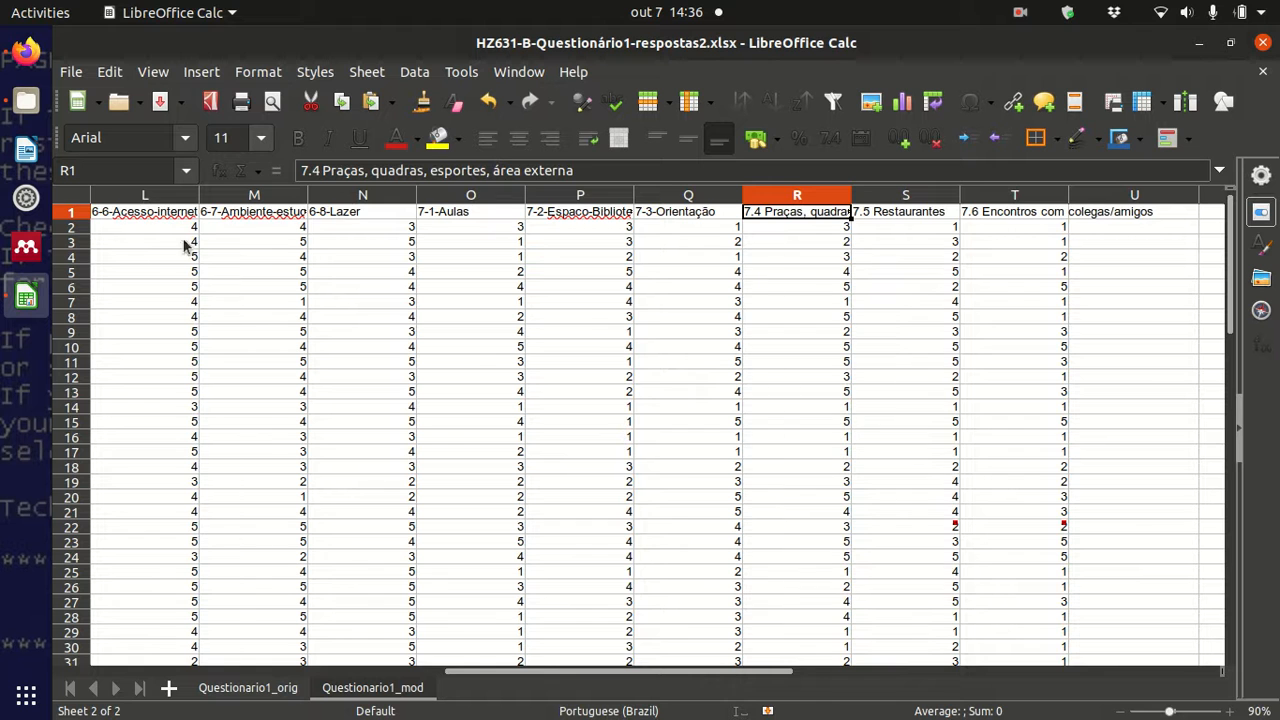
left_click(322, 172)
key("BackSpace")
type("-")
key("BackSpace")
type("-4-")
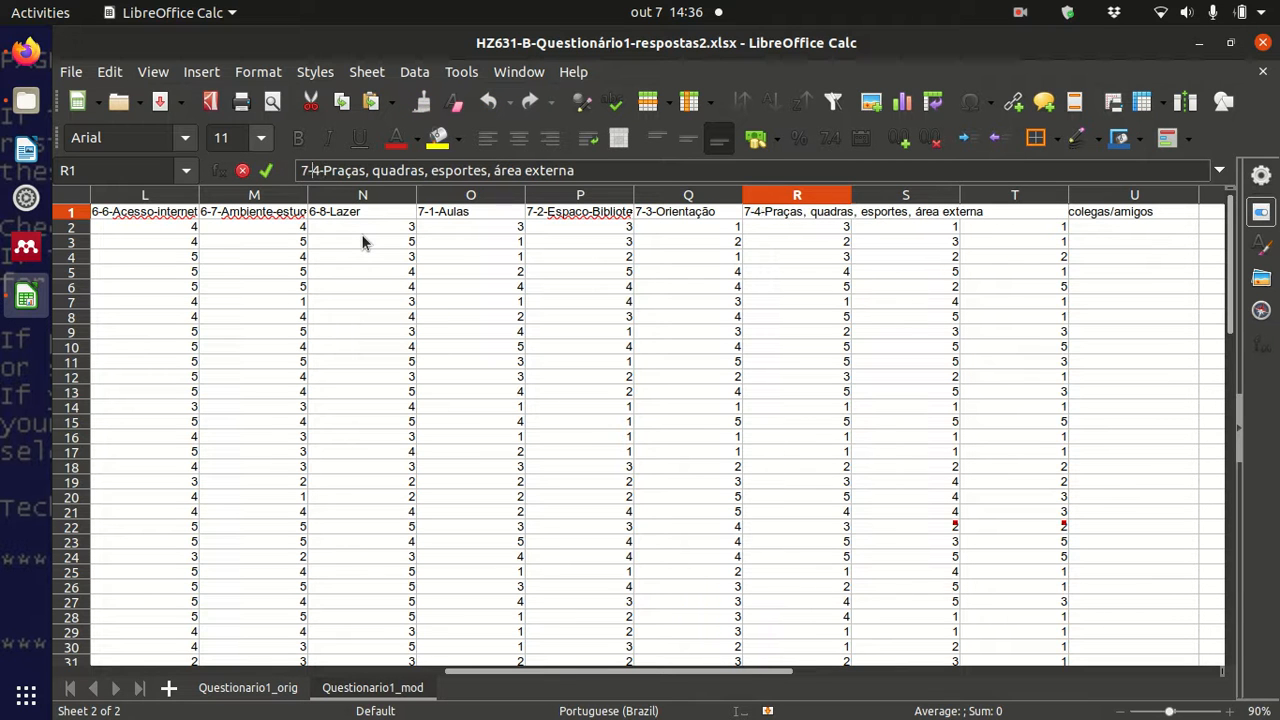
- Shorten the wording of the R1 header so that it reads 7-4-Area-externa
key("Right")
key("Right")
key("Right")
key("Right")
key("Right")
key("Right")
key("Right")
key("Right")
key("Right")
key("Right")
key("Right")
key("Right")
key("Right")
key("Right")
key("Right")
key("Right")
key("Right")
key("Right")
key("BackSpace")
key("BackSpace")
key("BackSpace")
key("BackSpace")
key("BackSpace")
key("BackSpace")
key("BackSpace")
key("BackSpace")
key("BackSpace")
key("BackSpace")
key("BackSpace")
key("BackSpace")
key("BackSpace")
key("BackSpace")
key("BackSpace")
key("BackSpace")
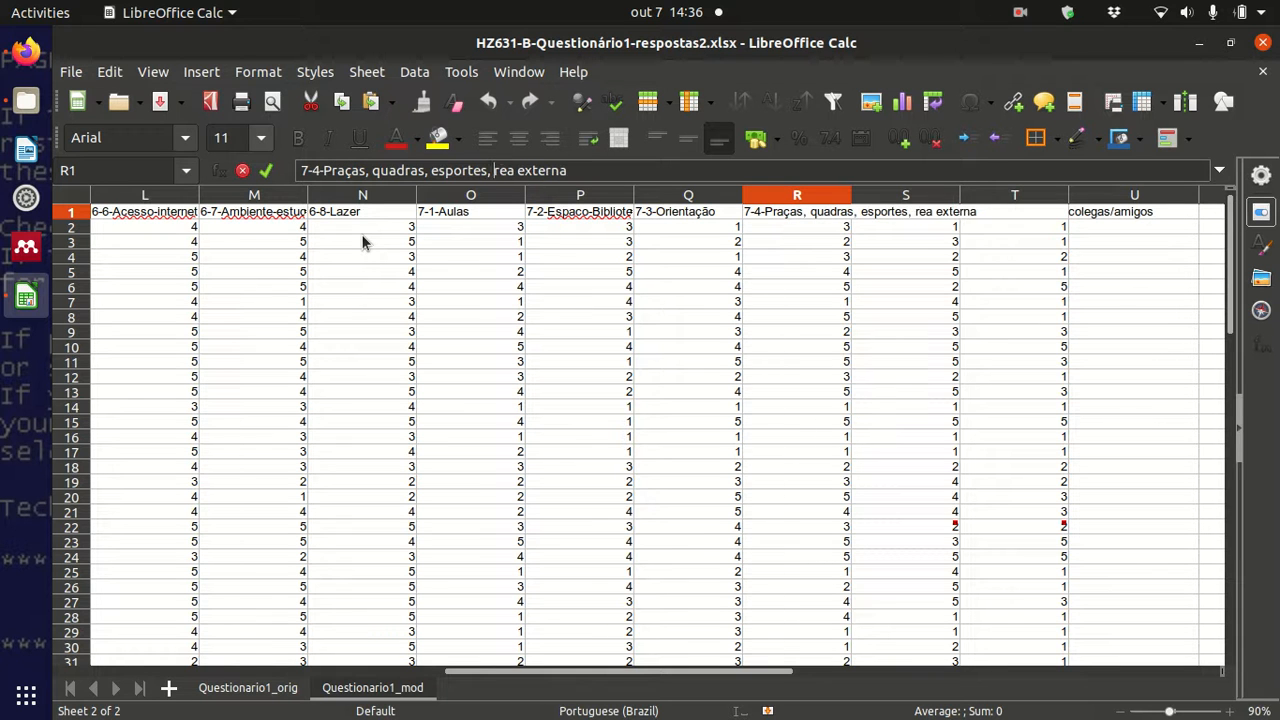
key("BackSpace")
key("BackSpace")
key("BackSpace")
key("BackSpace")
key("BackSpace")
key("BackSpace")
key("BackSpace")
key("BackSpace")
key("BackSpace")
key("BackSpace")
key("BackSpace")
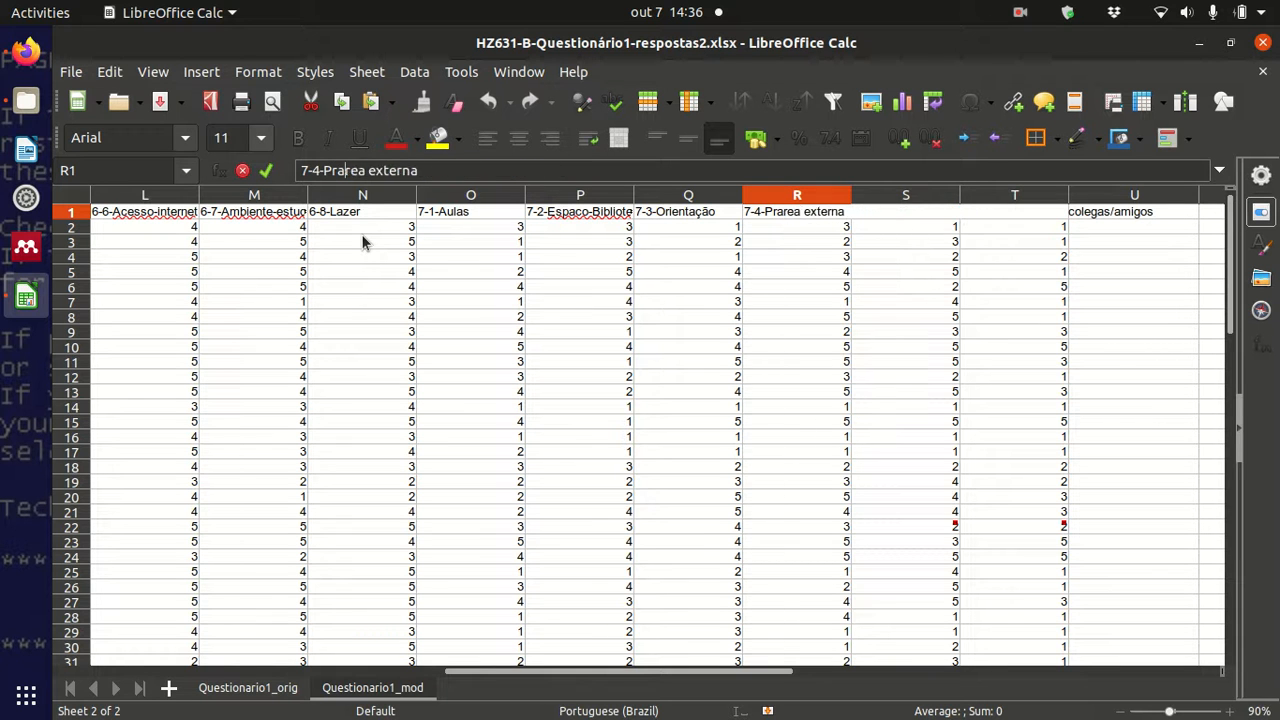
key("BackSpace")
type("A")
key("Right")
key("Right")
key("Right")
key("Right")
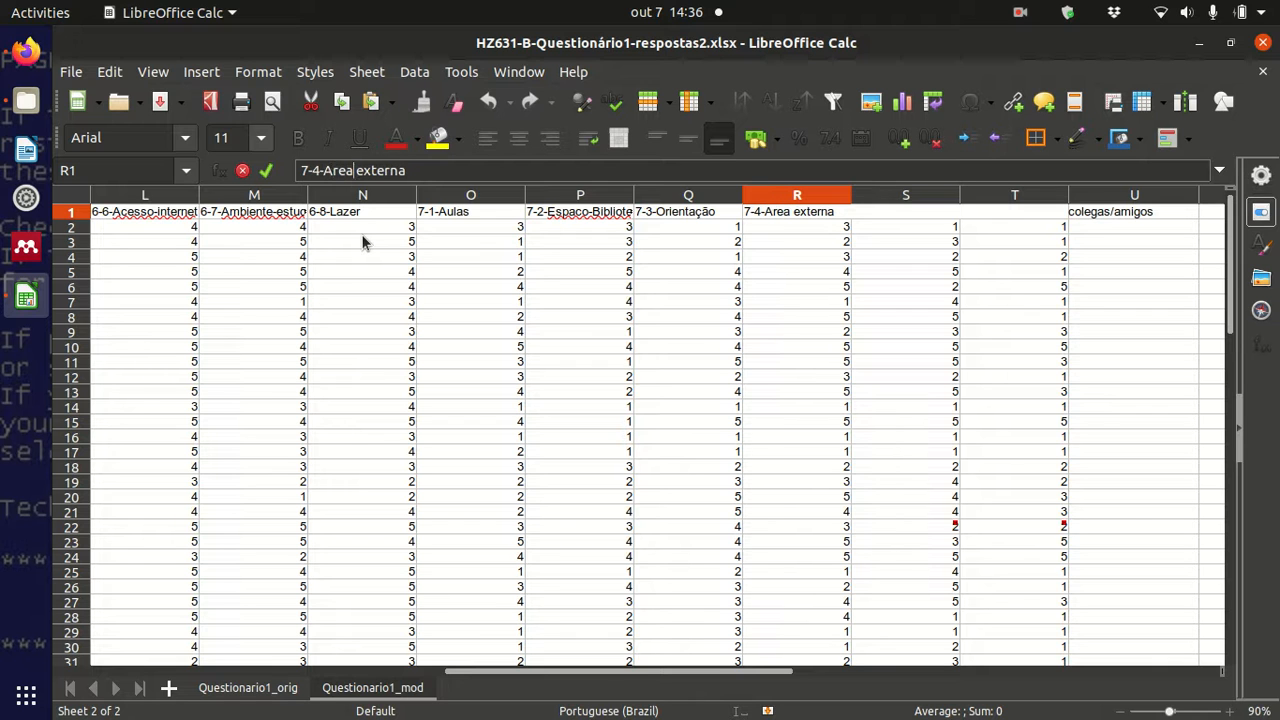
key("BackSpace")
type("-")
key("Tab")
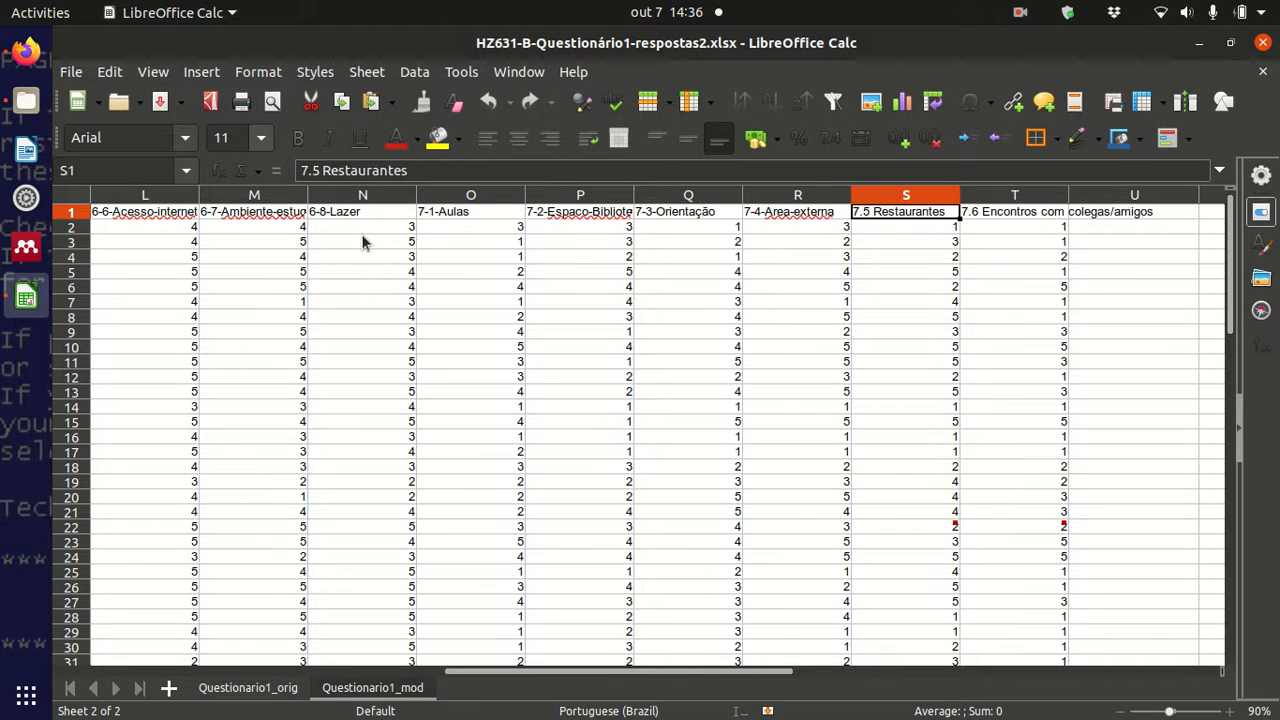
- Edit the restaurants header in cell S1 to the hyphenated form 7-5-Restaurantes
left_click(323, 170)
key("BackSpace")
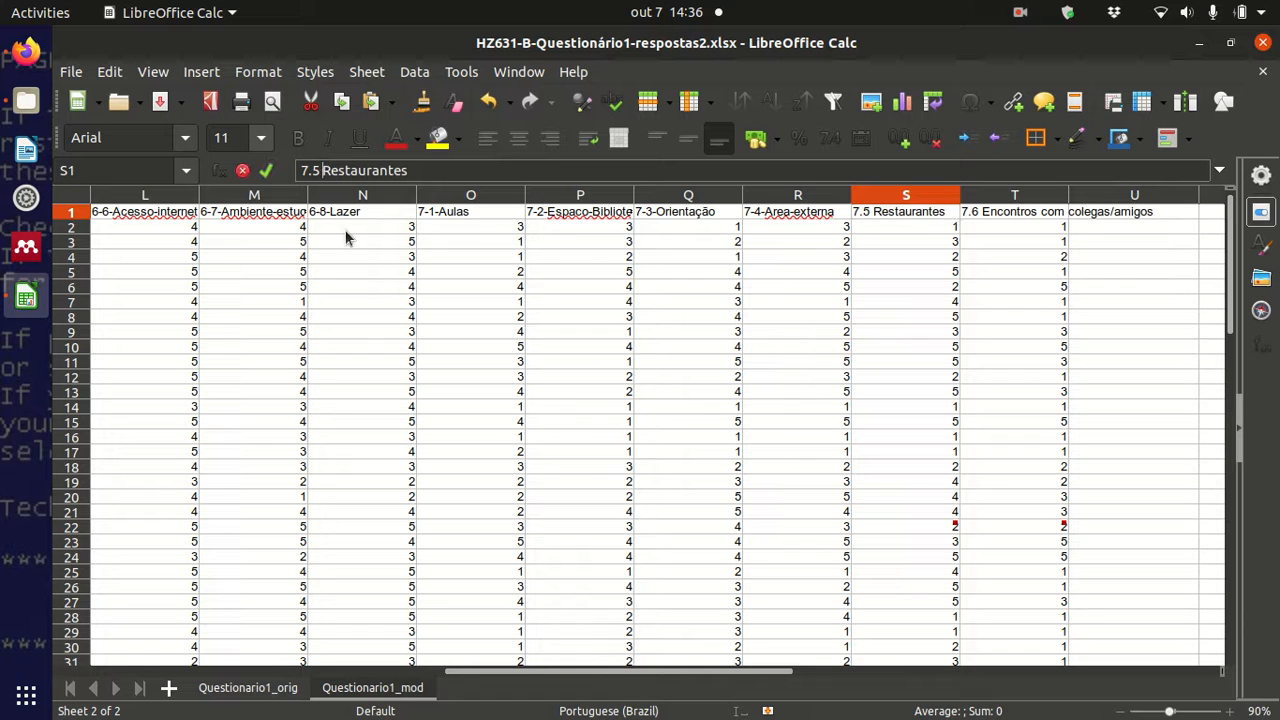
type("-")
key("Left")
key("Left")
key("BackSpace")
type("-")
key("Tab")
- Change the numbering of the meetings header in cell T1 to 7-6-
key("Tab")
key("shift+Tab")
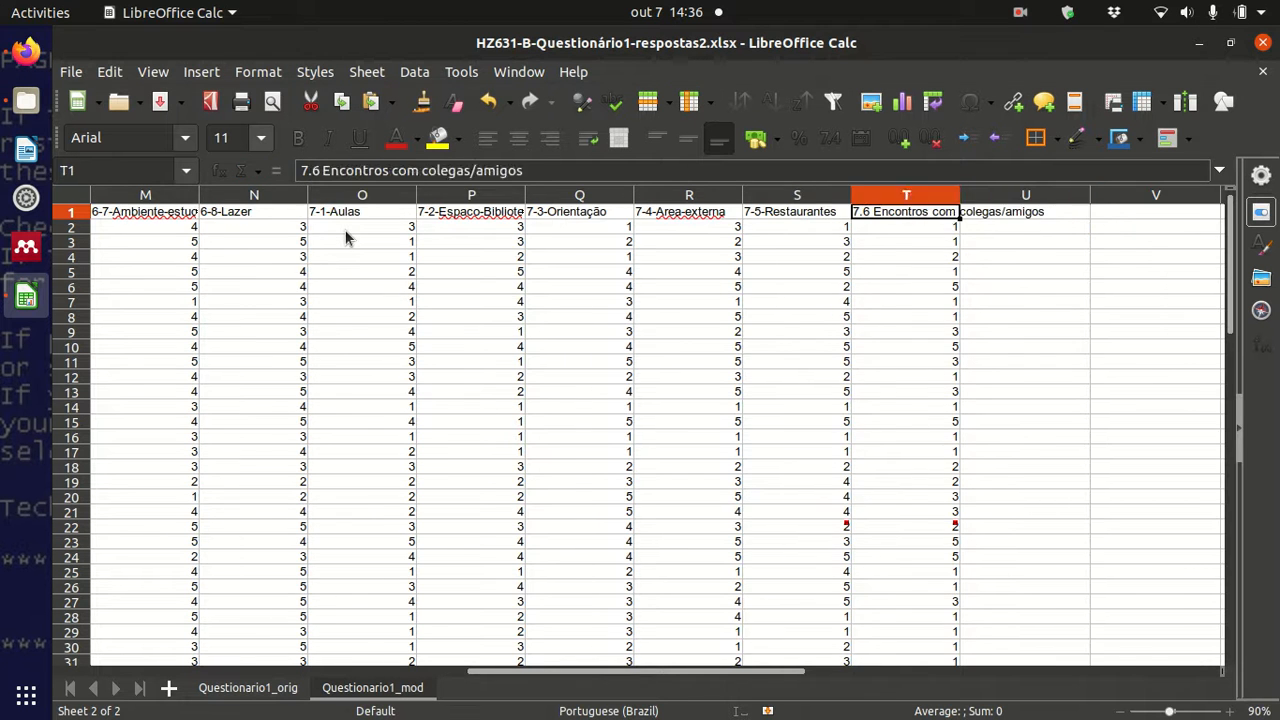
key("shift+Tab")
key("Tab")
left_click(320, 170)
key("Delete")
type("-")
key("BackSpace")
type("-")
- Replace the word "com" in the T1 header with a hyphen, joining Encontros-colegas
key("Right")
key("Right")
key("Right")
key("Right")
key("Right")
key("Right")
key("Right")
key("Right")
key("Right")
key("Right")
key("Right")
key("Right")
key("Right")
key("Right")
key("Right")
key("Right")
key("Right")
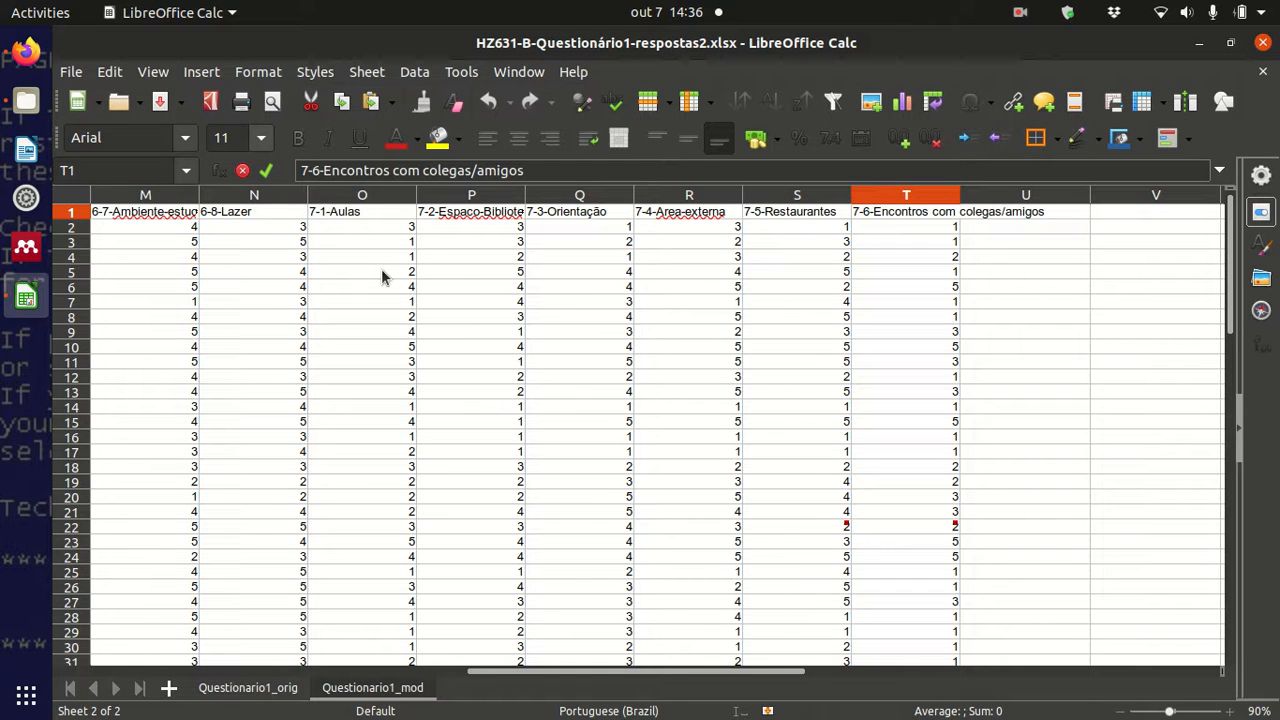
key("Right")
key("Right")
key("Right")
key("Right")
key("Right")
key("Right")
key("BackSpace")
key("BackSpace")
key("BackSpace")
key("BackSpace")
key("BackSpace")
type("-")
- Replace the slash in the T1 header with a hyphen so that it reads 7-6-Encontros-colegas-amigos
key("Right")
key("Right")
key("Right")
key("Right")
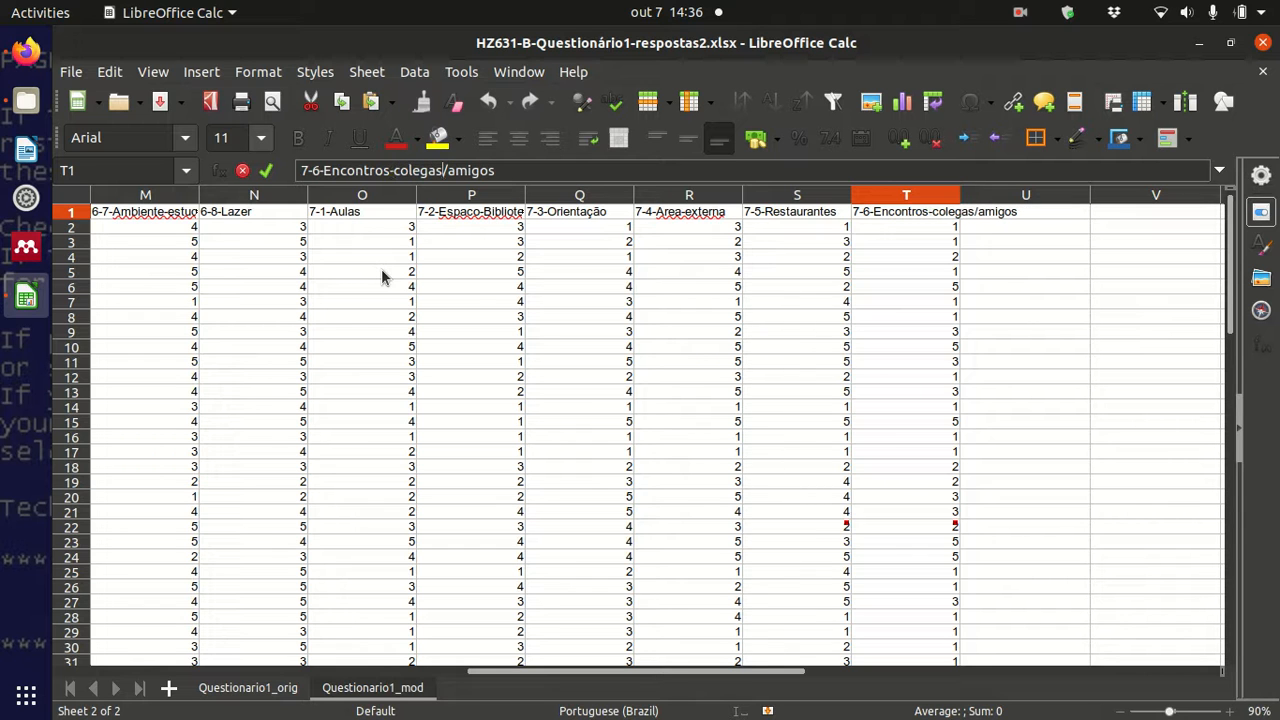
key("BackSpace")
type("-")
key("Tab")
- Return to cell A1 and save the workbook, keeping the Excel 2007-365 format
key("Left")
key("Left")
key("Left")
key("Left")
key("Left")
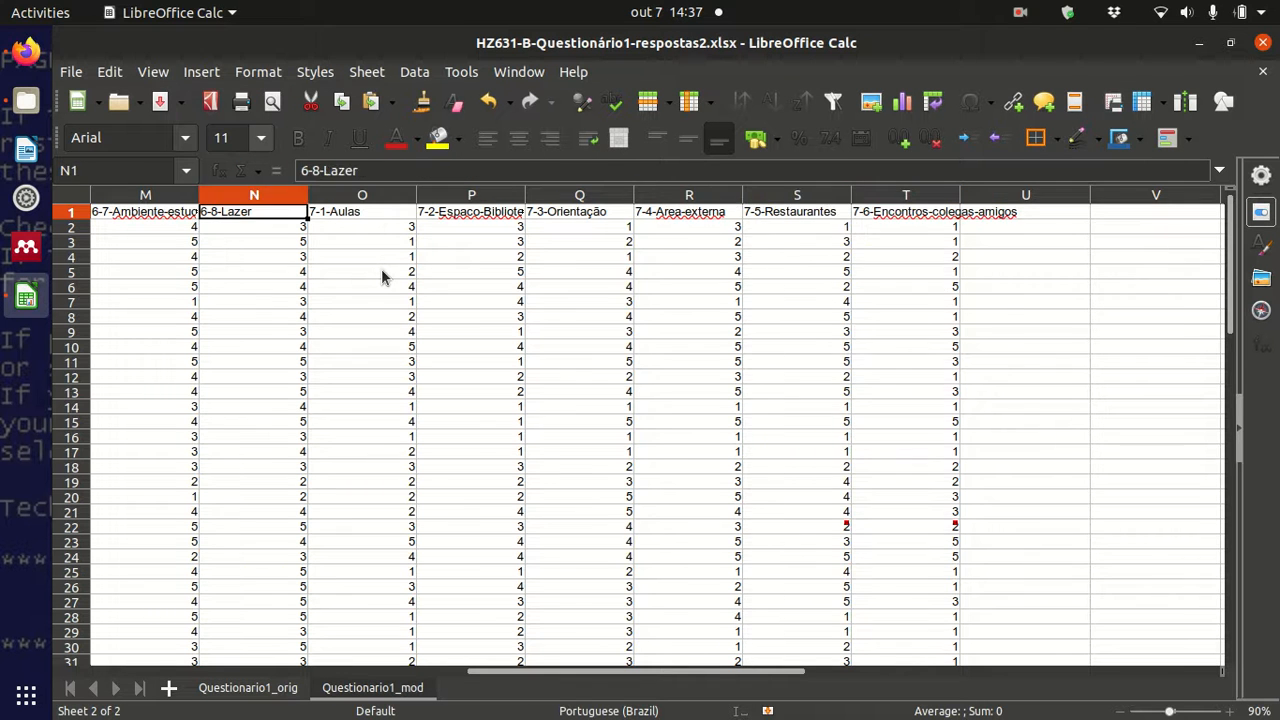
key("Left")
key("Left")
key("Left")
key("Left")
key("Left")
key("Left")
key("Left")
key("Left")
key("Left")
key("Left")
key("Left")
key("Left")
key("Left")
key("Left")
key("Left")
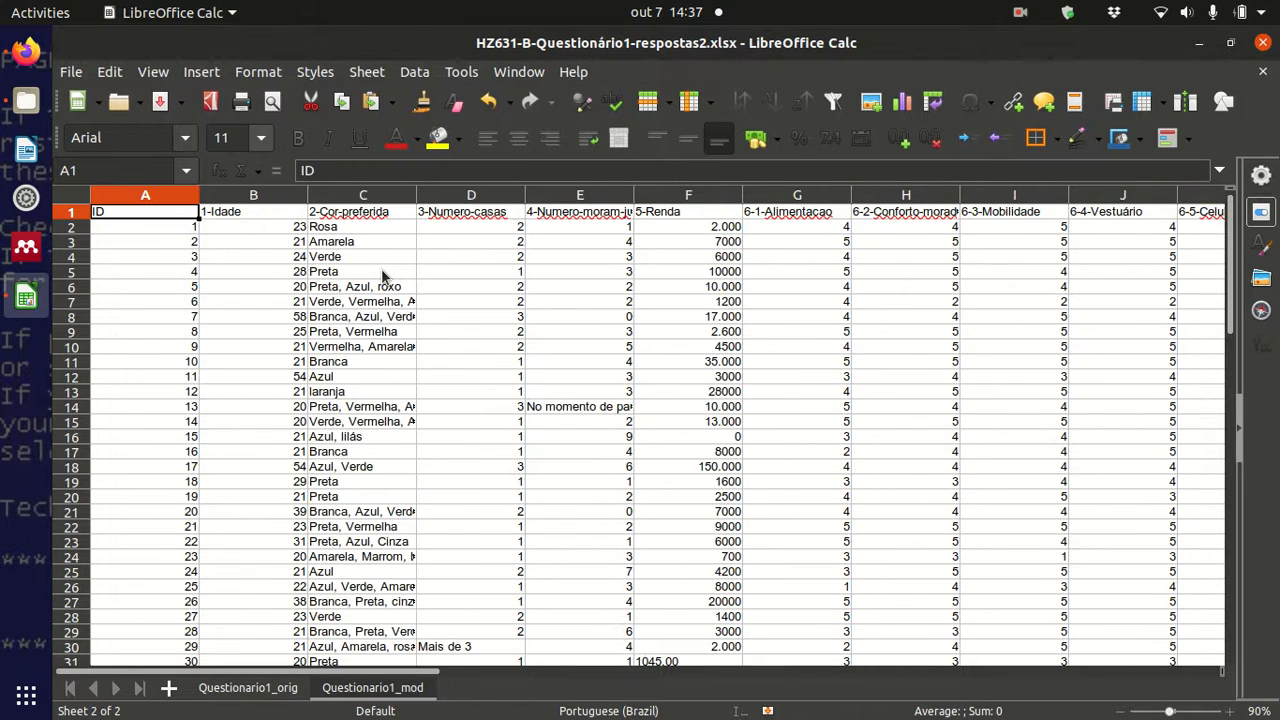
key("ctrl+s")
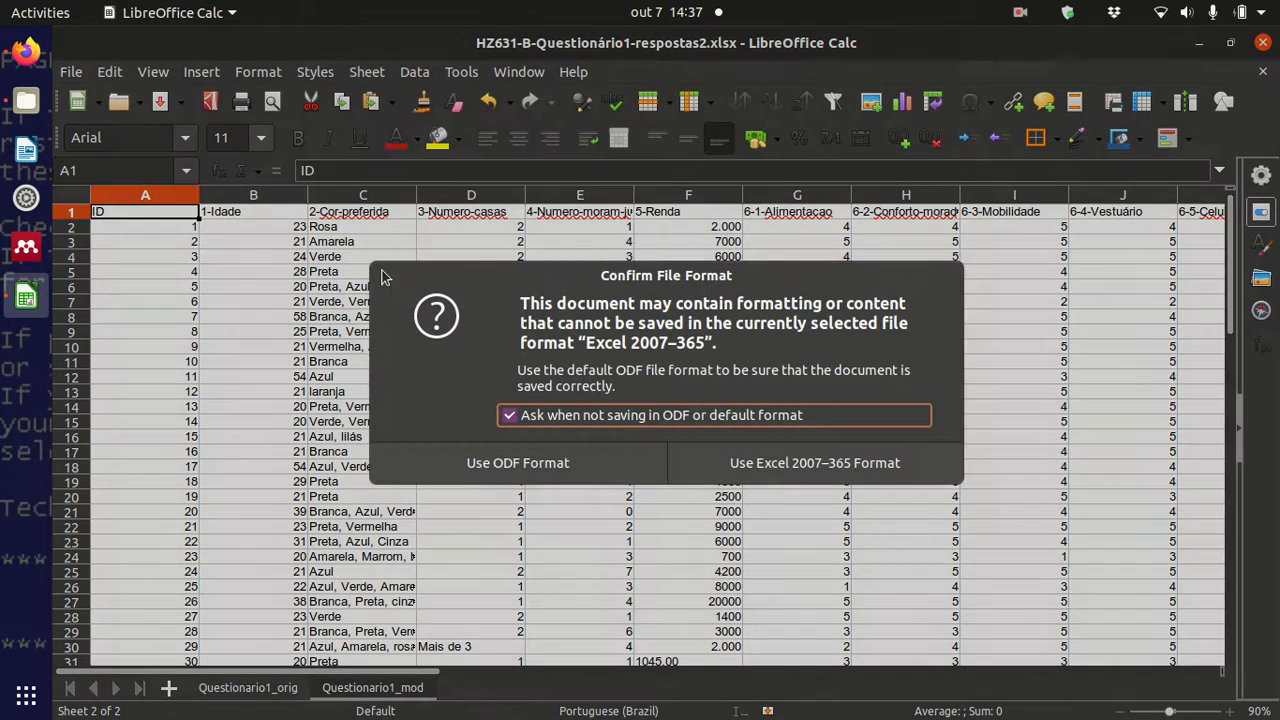
left_click(702, 468)
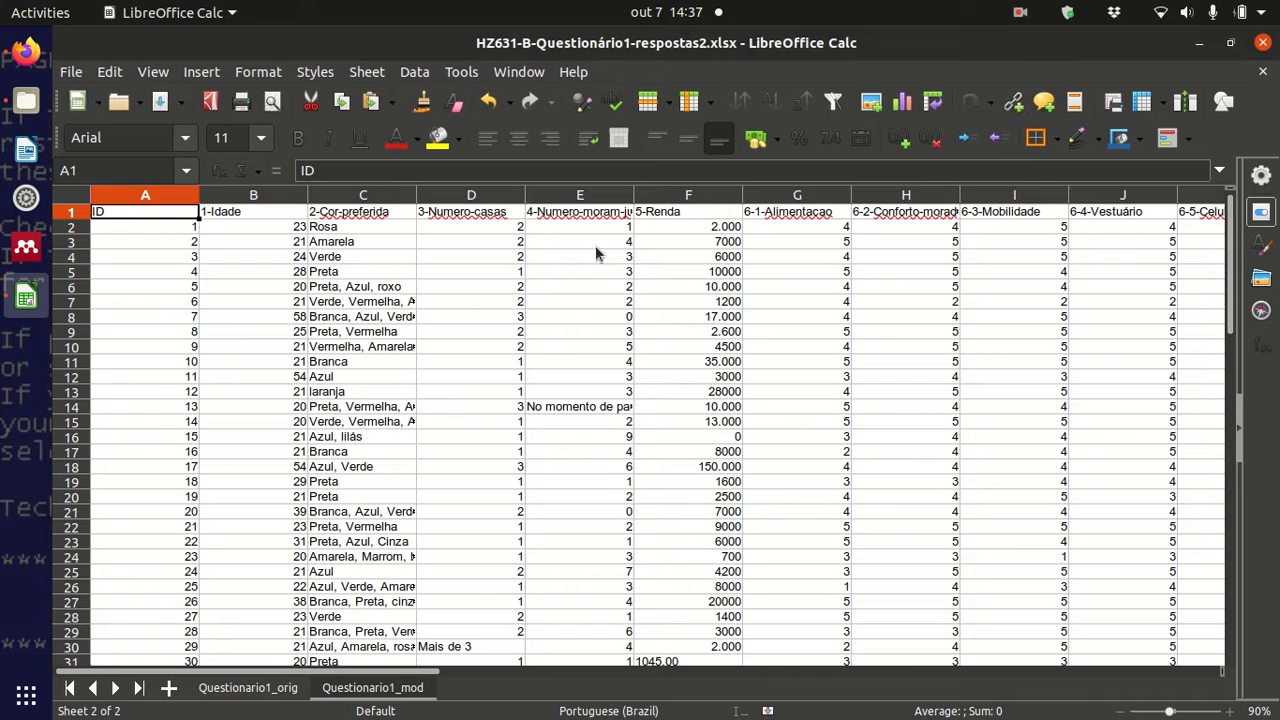
- Look through the responses in the 4-Numero-moram-junto column from the header to the last record, and read the full answer in E14
left_click(591, 241)
left_click(591, 213)
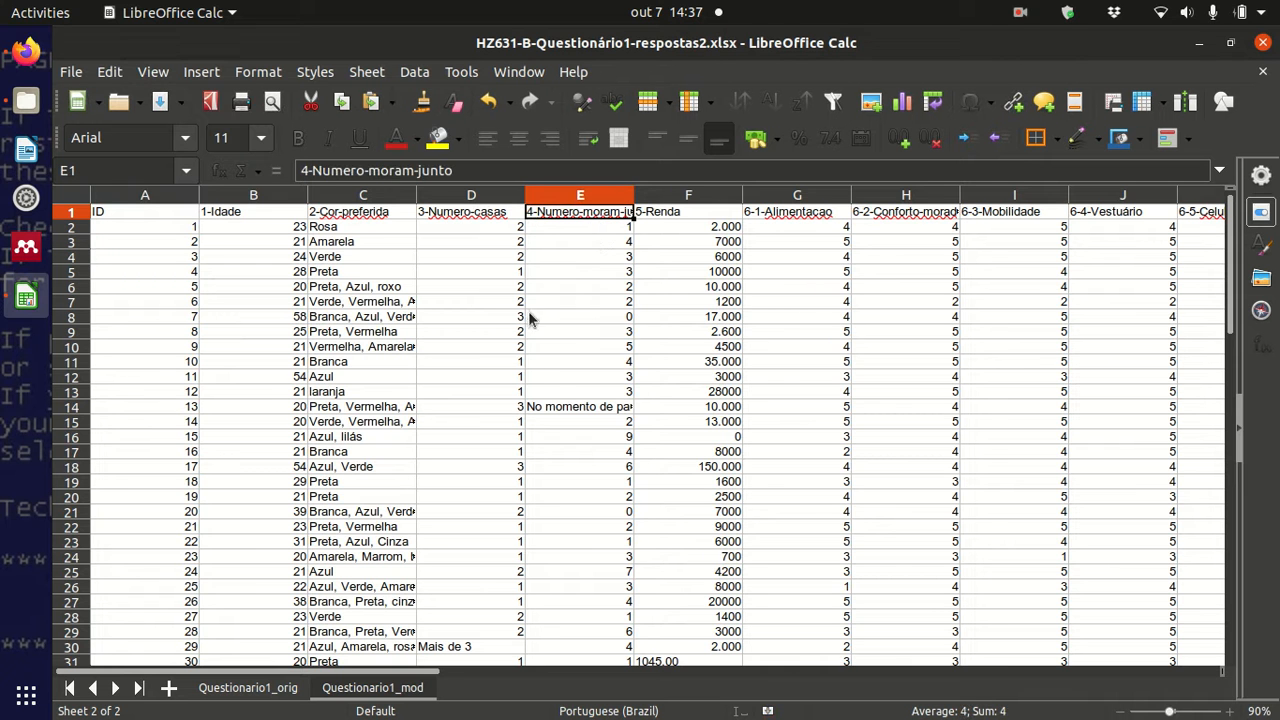
scroll(567, 352, "down", 8)
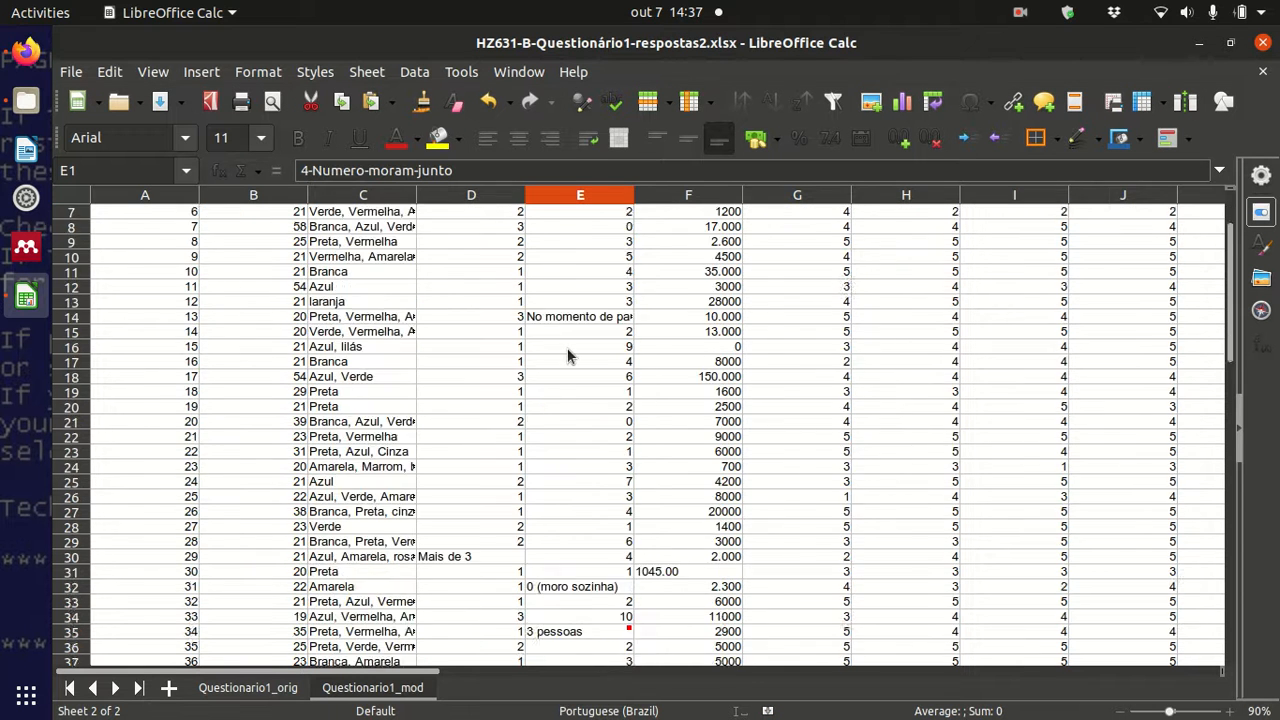
scroll(567, 352, "up", 5)
scroll(567, 347, "up", 3)
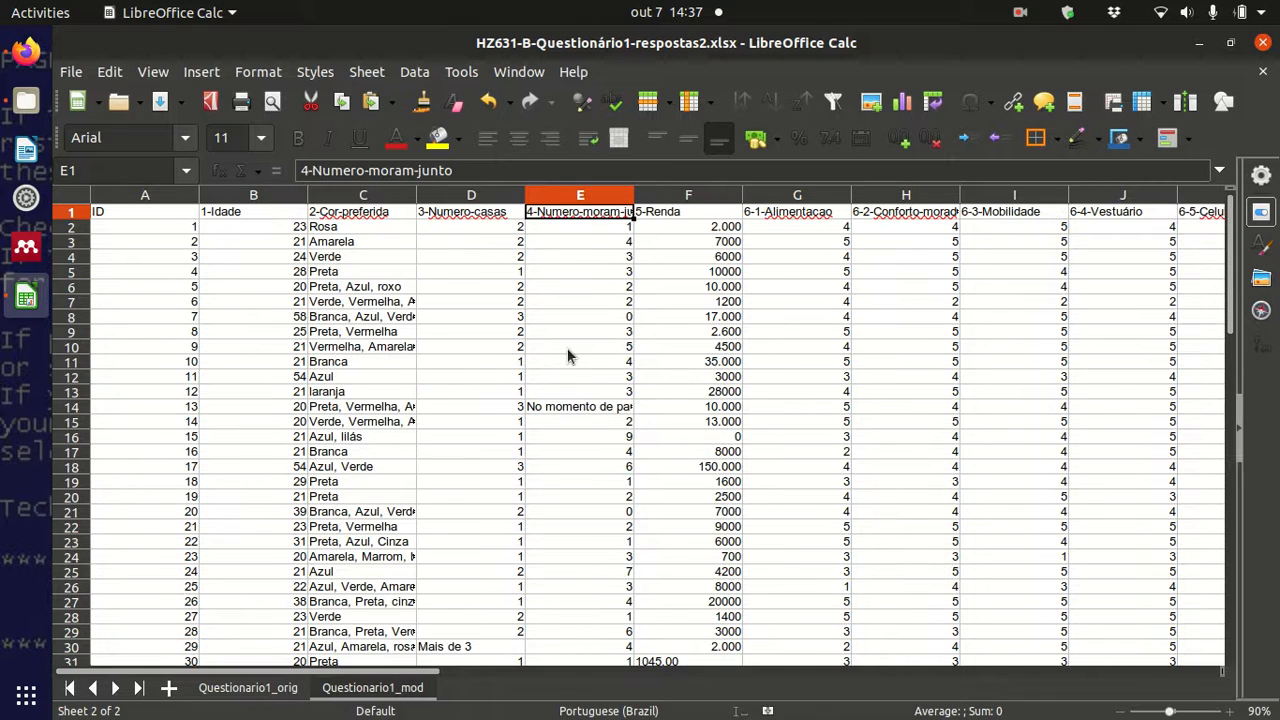
left_click(601, 288)
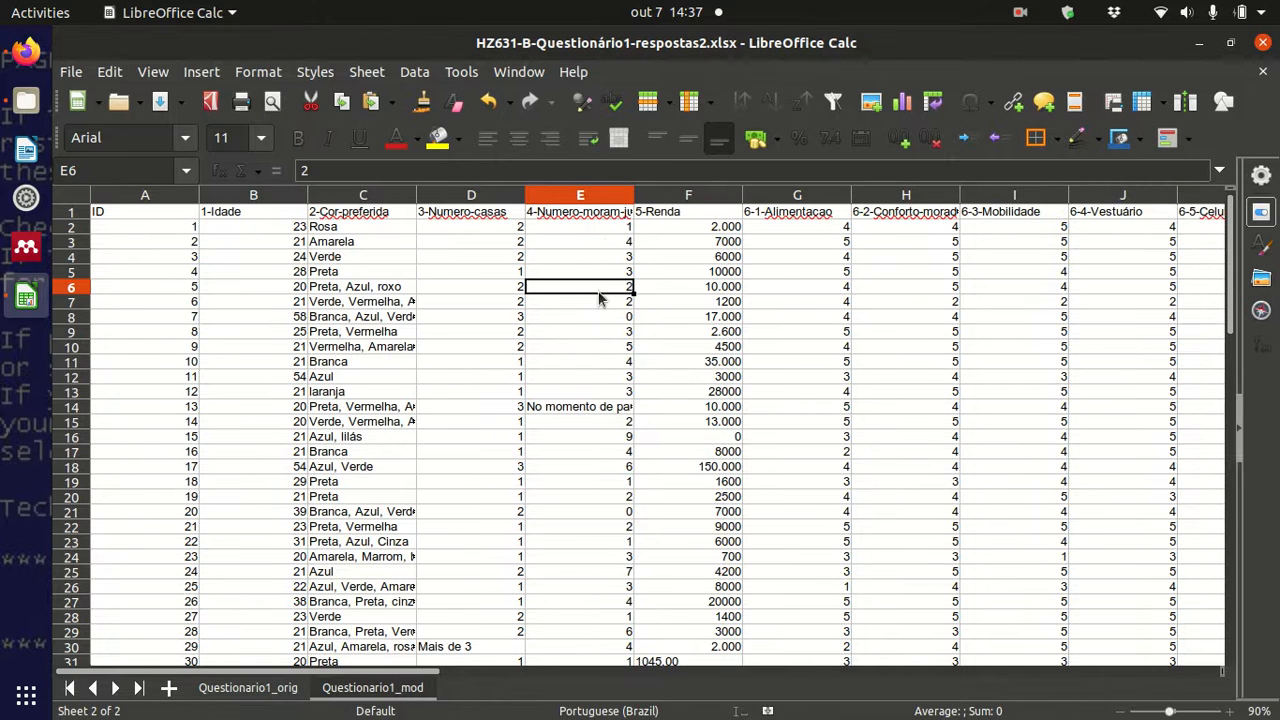
left_click(596, 231)
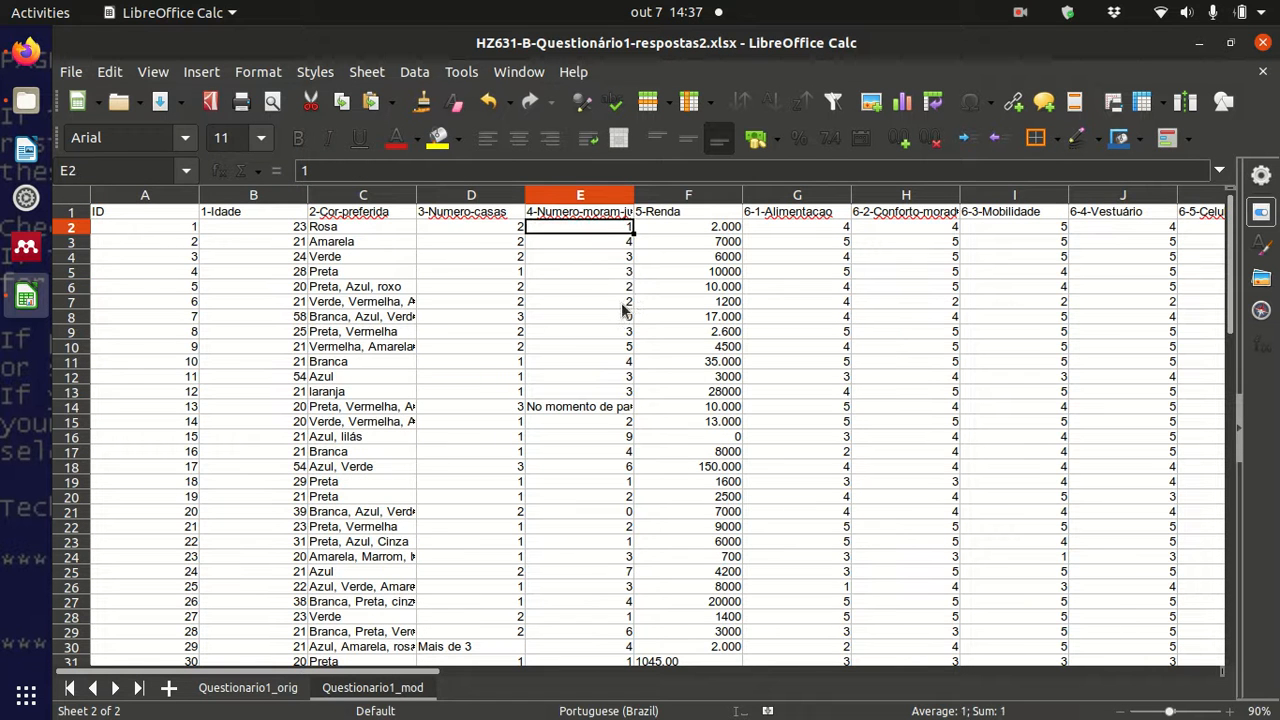
scroll(623, 309, "down", 16)
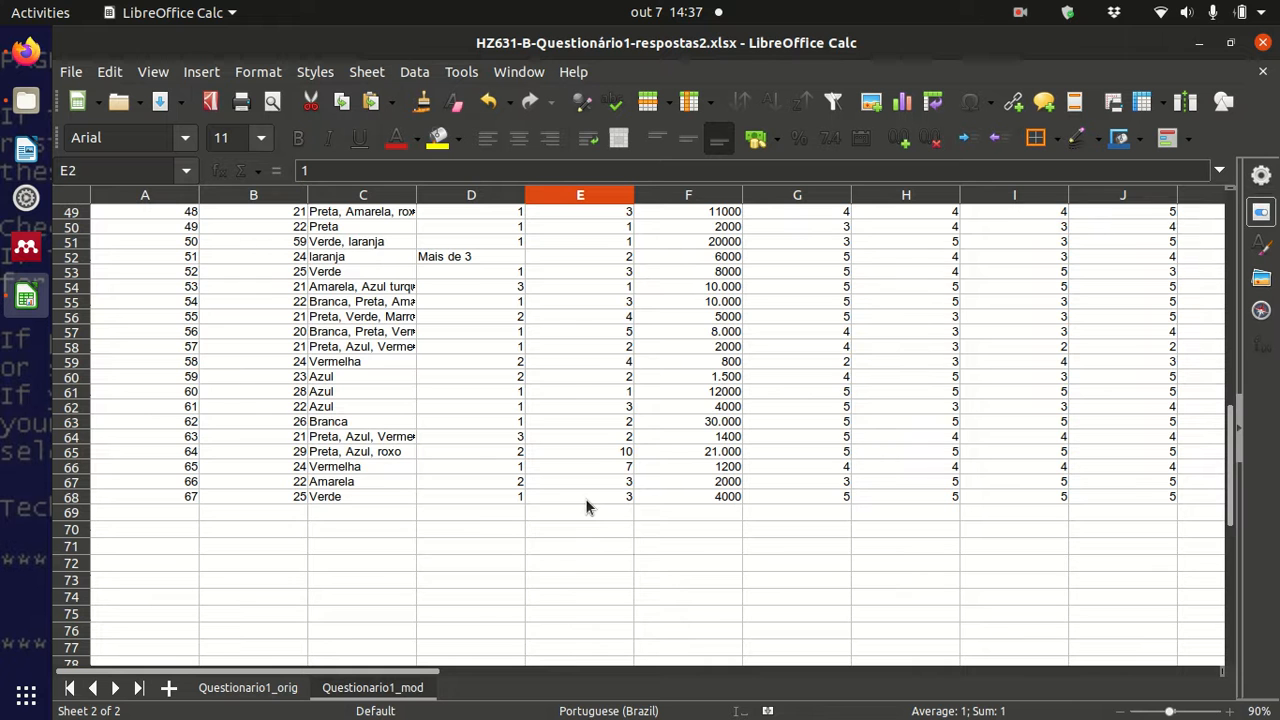
scroll(587, 372, "up", 1)
scroll(587, 372, "up", 13)
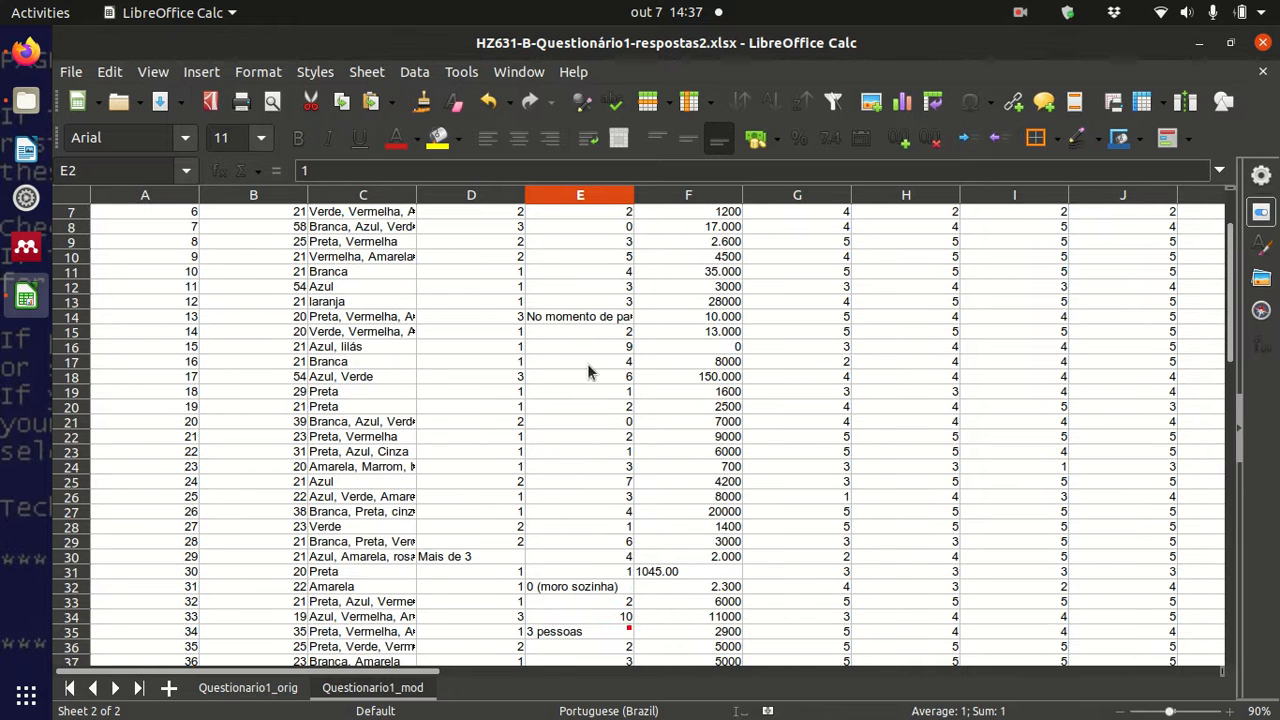
scroll(593, 290, "up", 2)
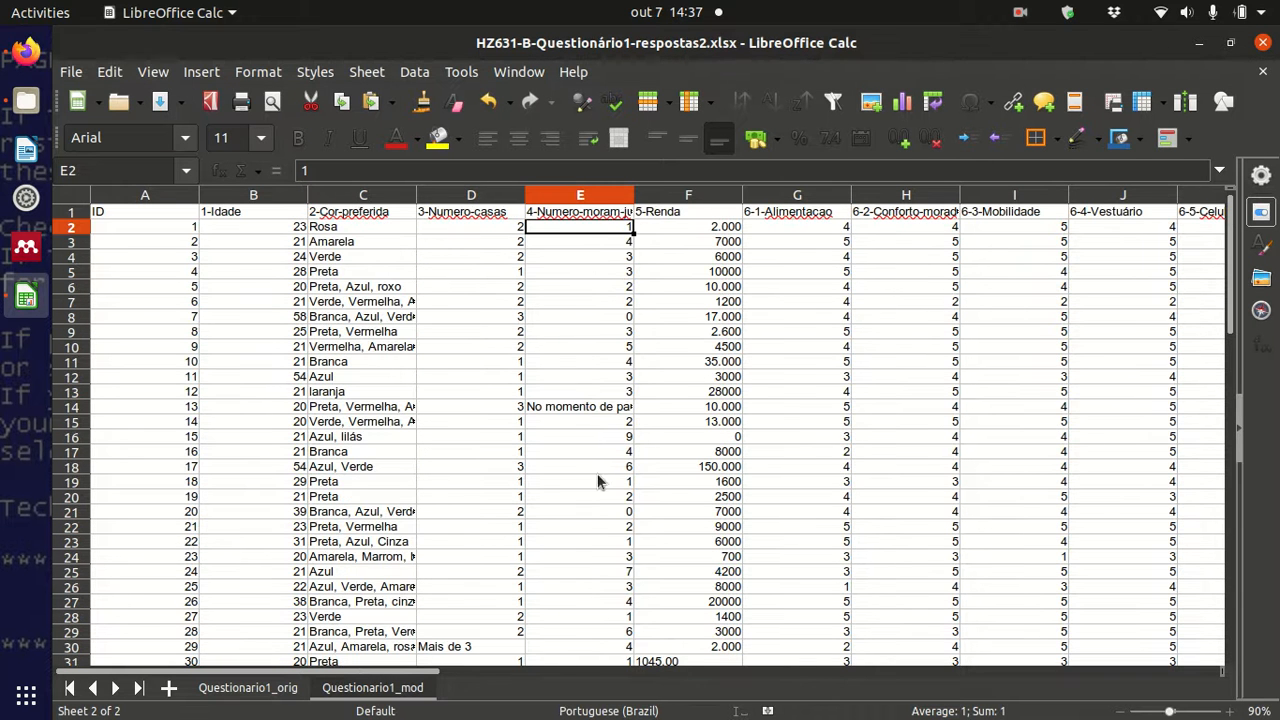
left_click(585, 194)
left_click(571, 331)
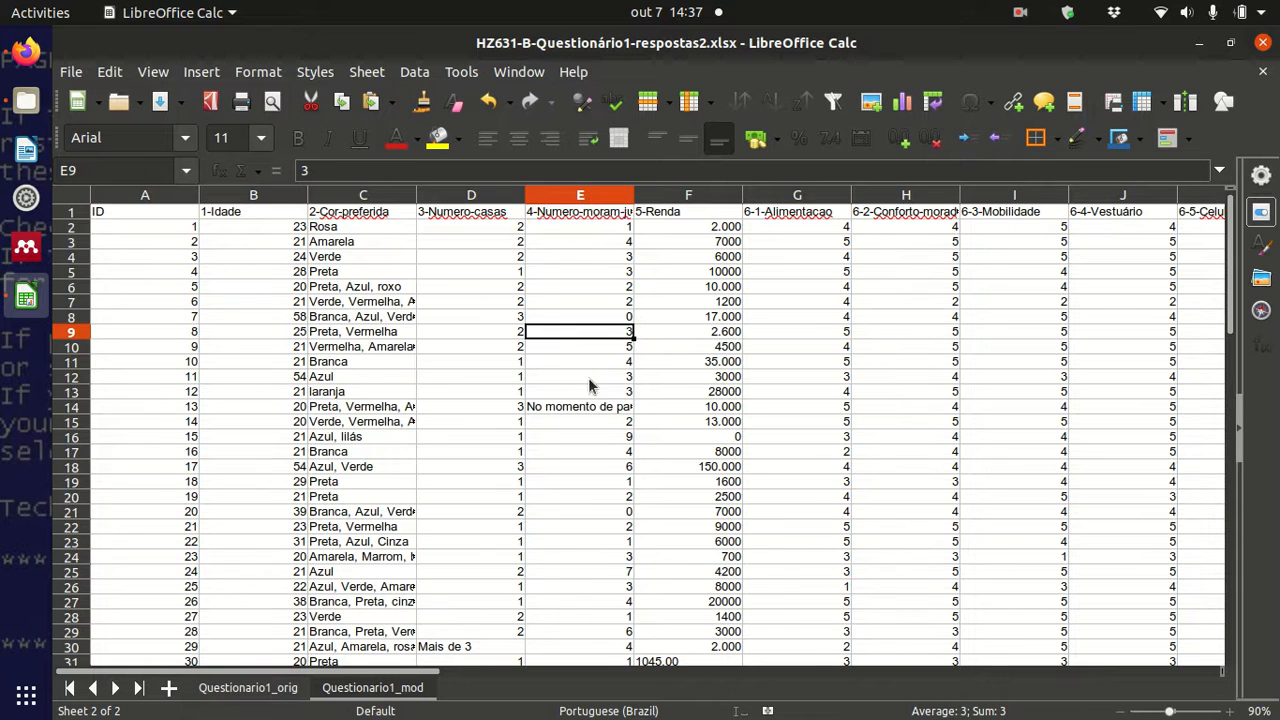
scroll(602, 426, "down", 4)
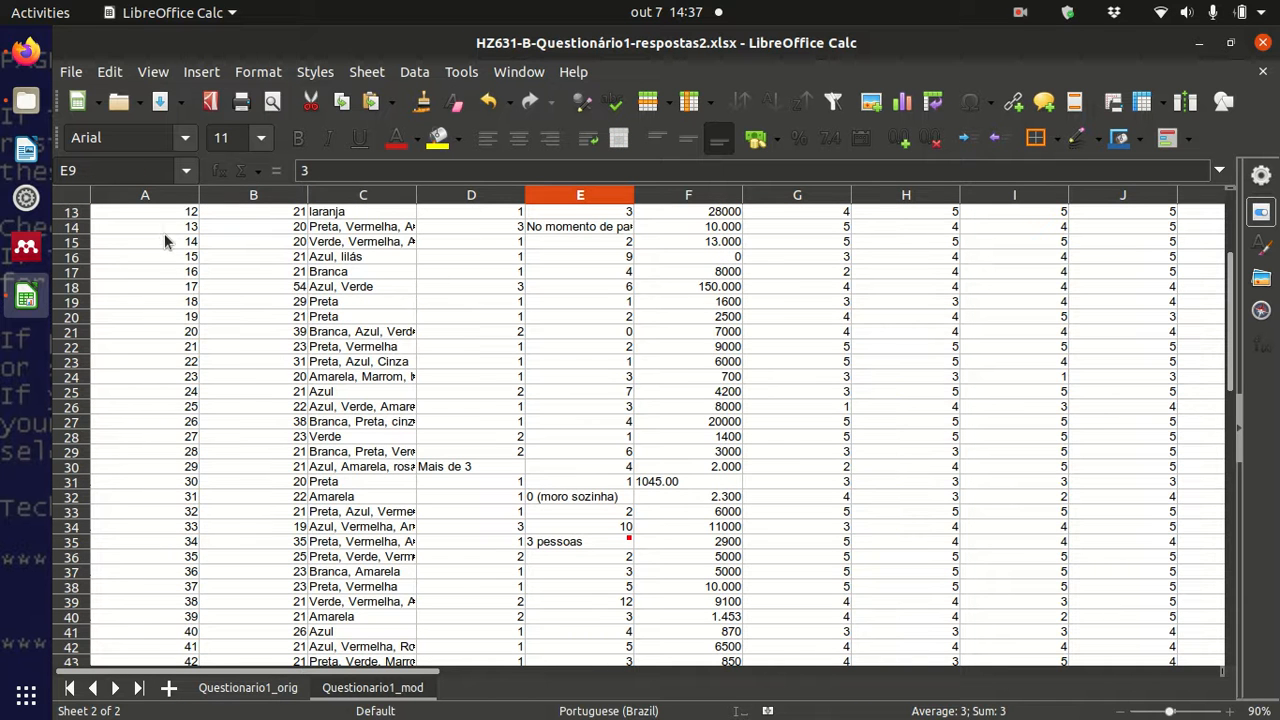
scroll(650, 372, "up", 4)
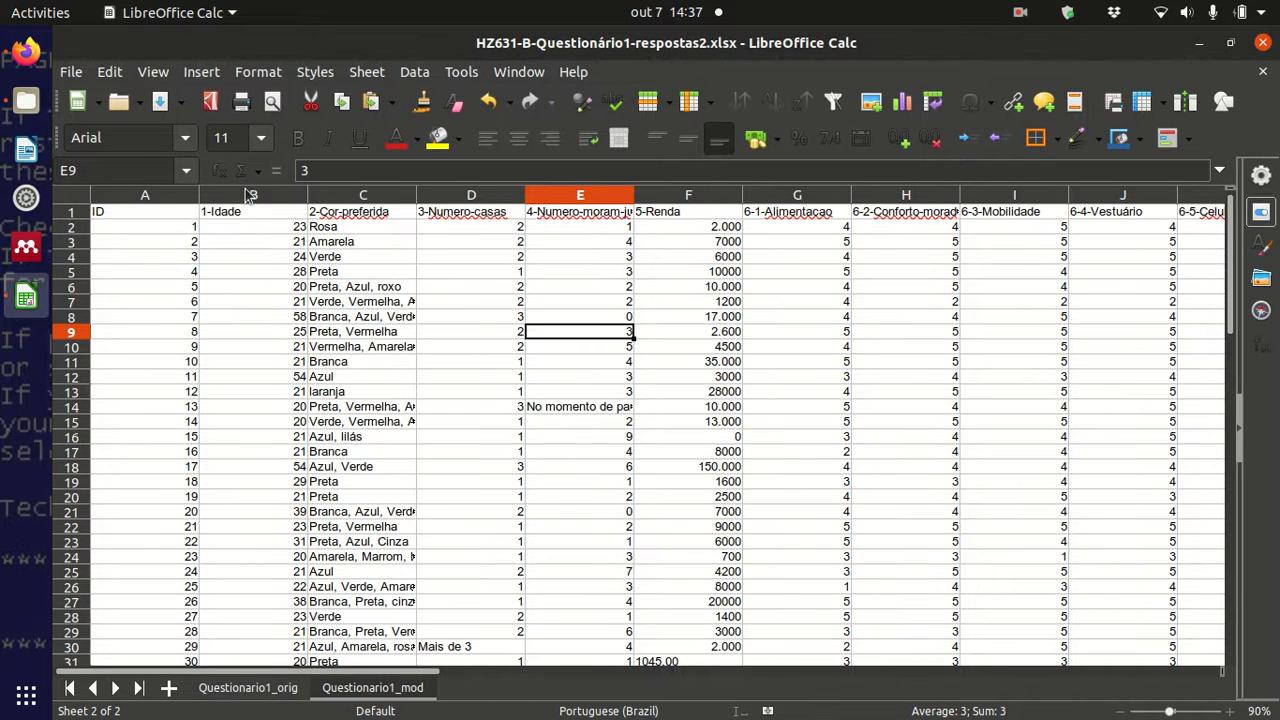
left_click(604, 406)
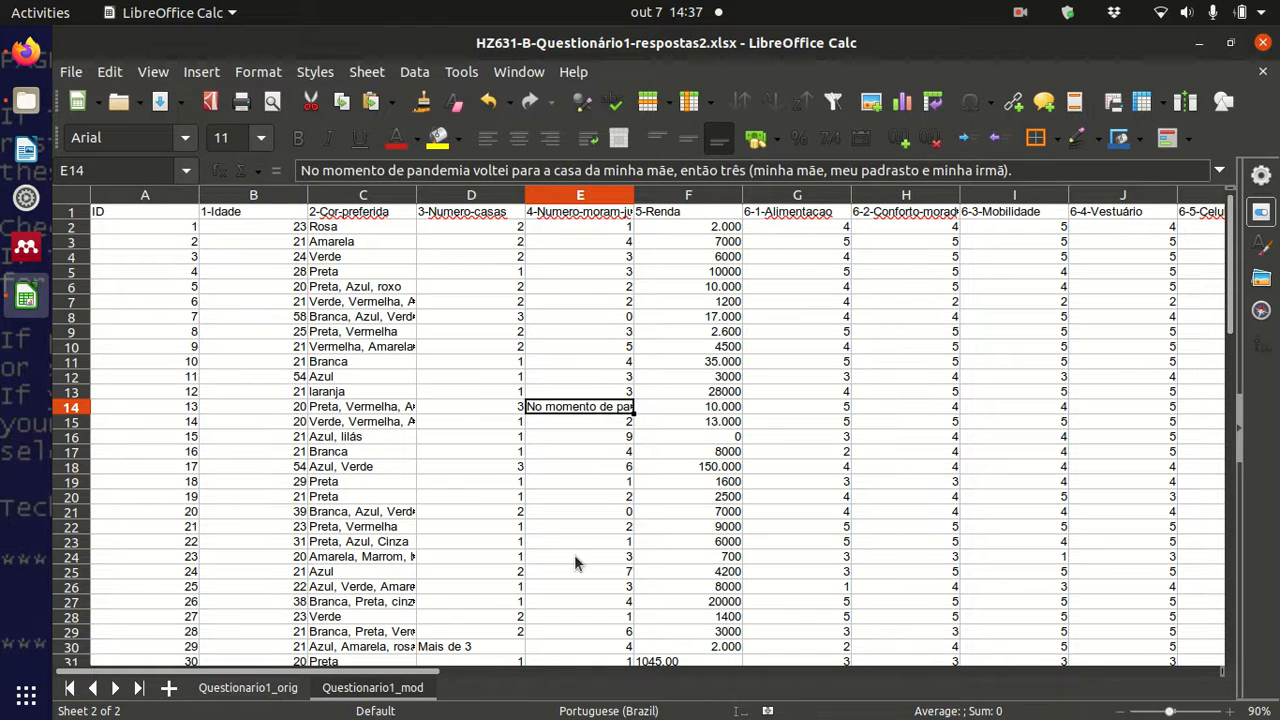
left_click(582, 214)
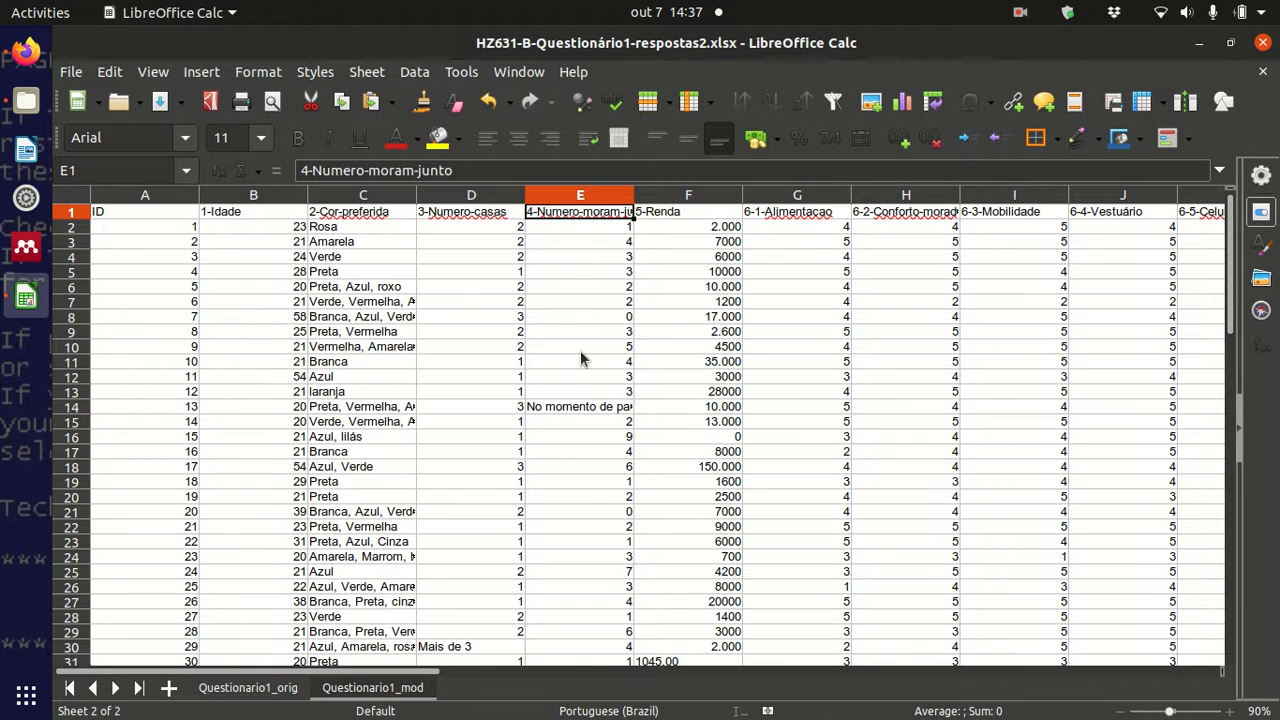
- Replace the written answer in E14 of the 4-Numero-moram-junto column with the code 99
scroll(585, 365, "down", 5)
scroll(582, 358, "up", 5)
scroll(598, 397, "down", 1)
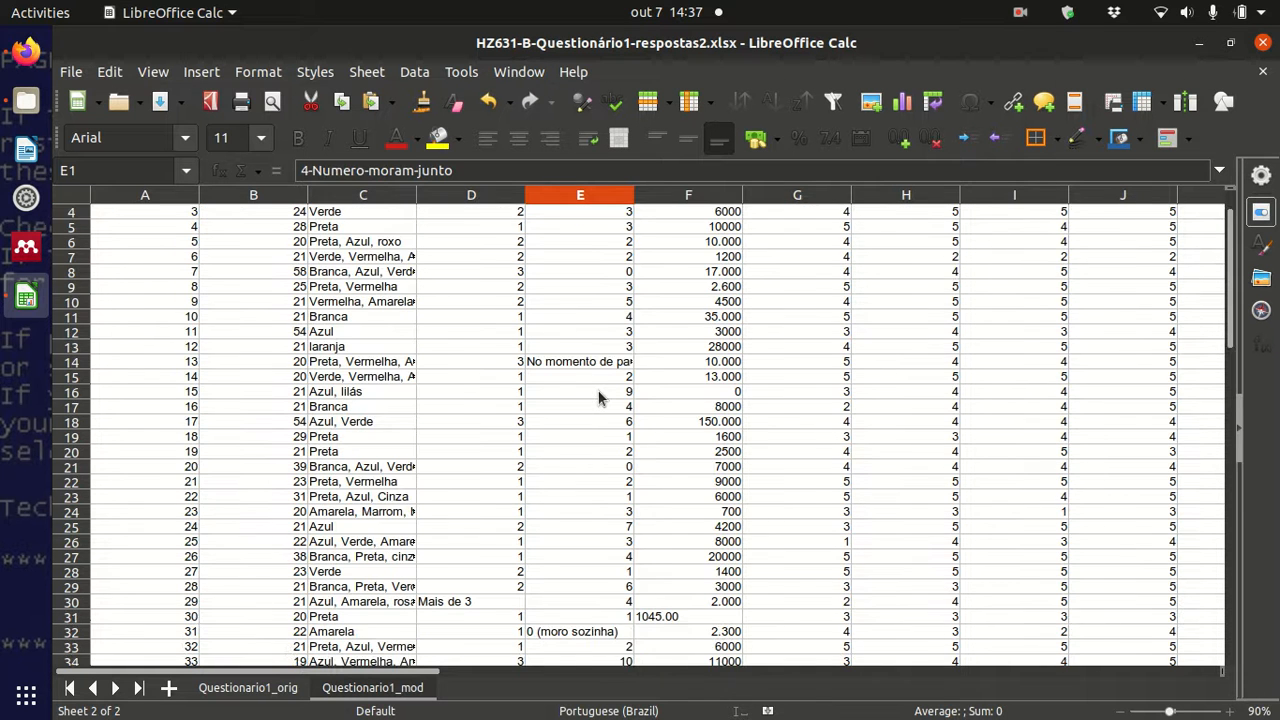
scroll(595, 393, "up", 1)
scroll(585, 260, "down", 2)
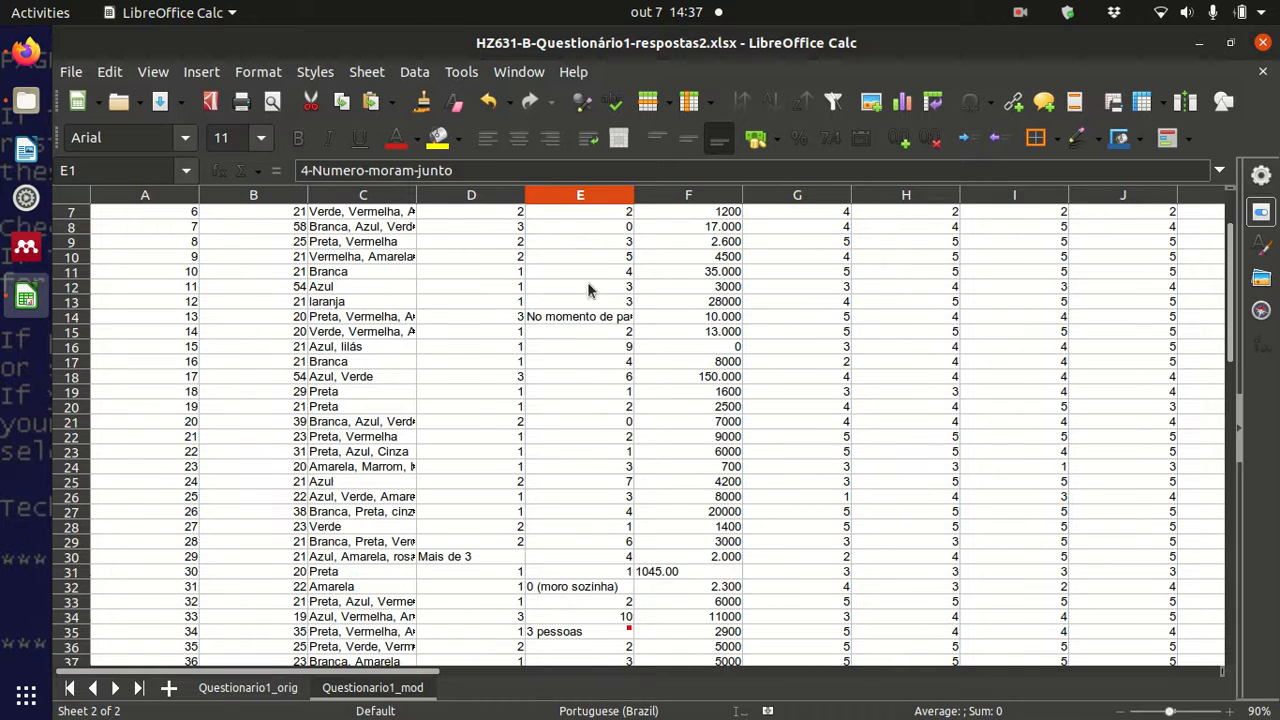
left_click(606, 316)
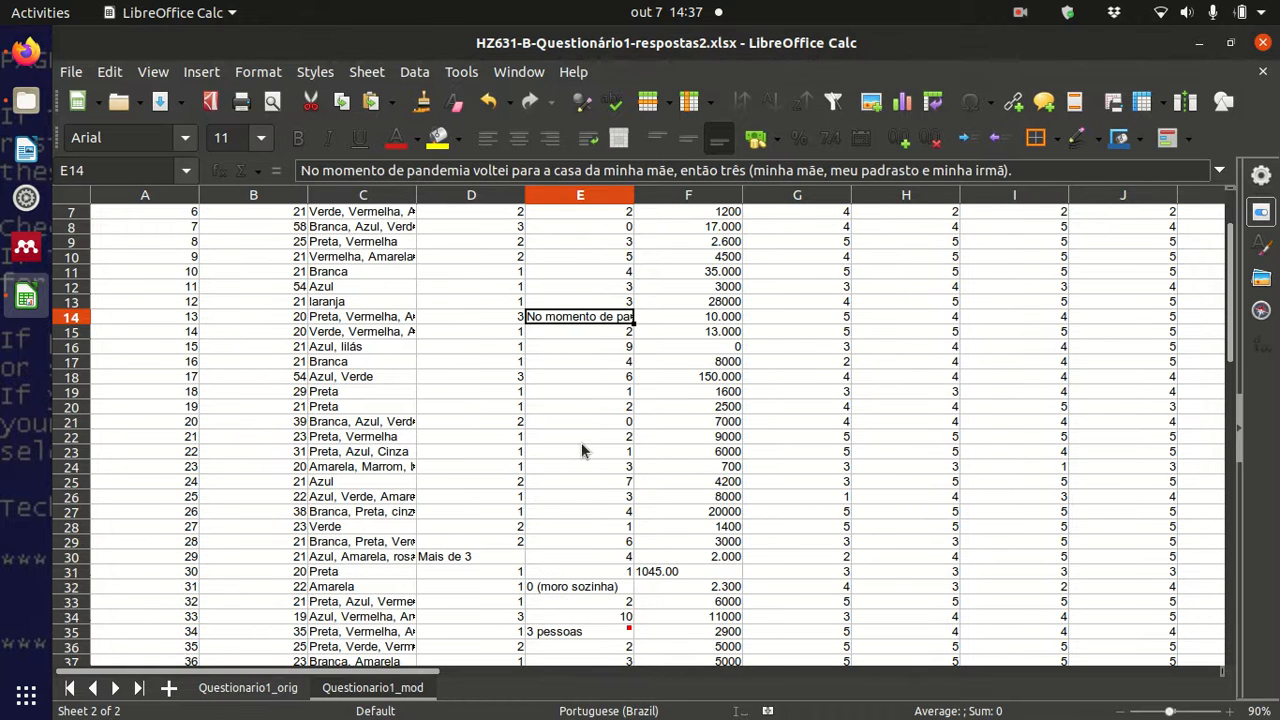
type("99")
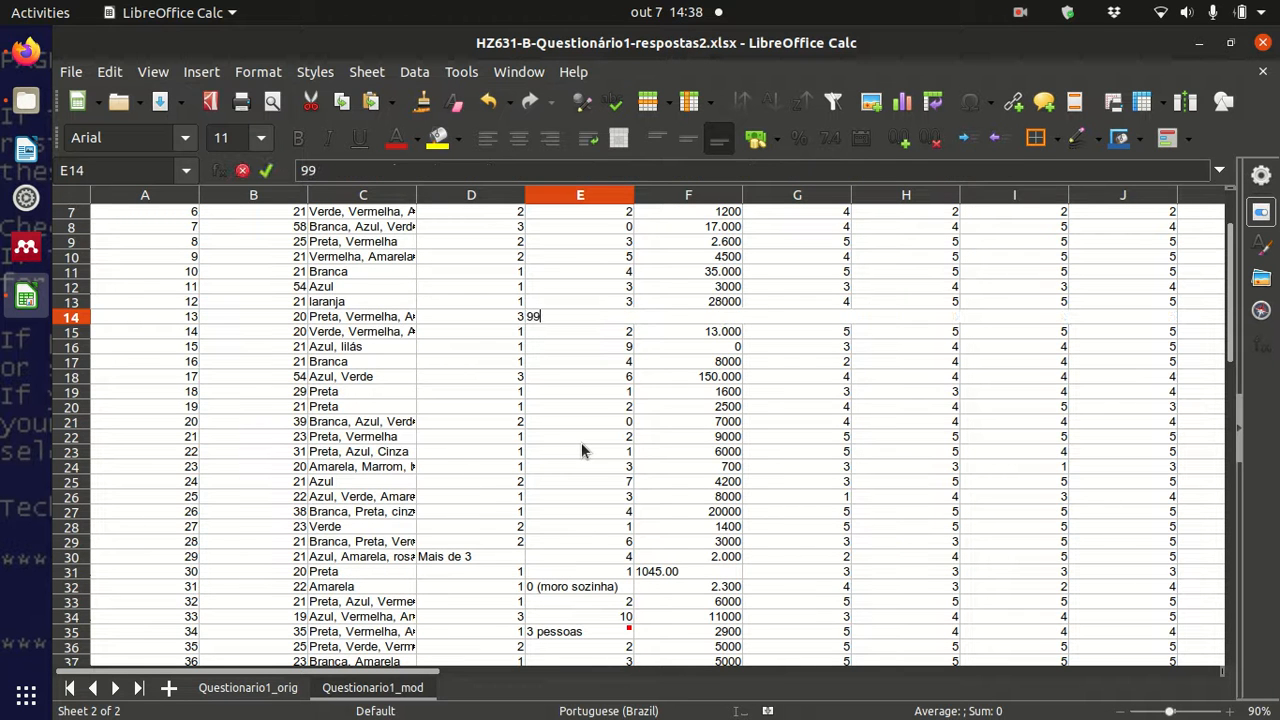
left_click(581, 442)
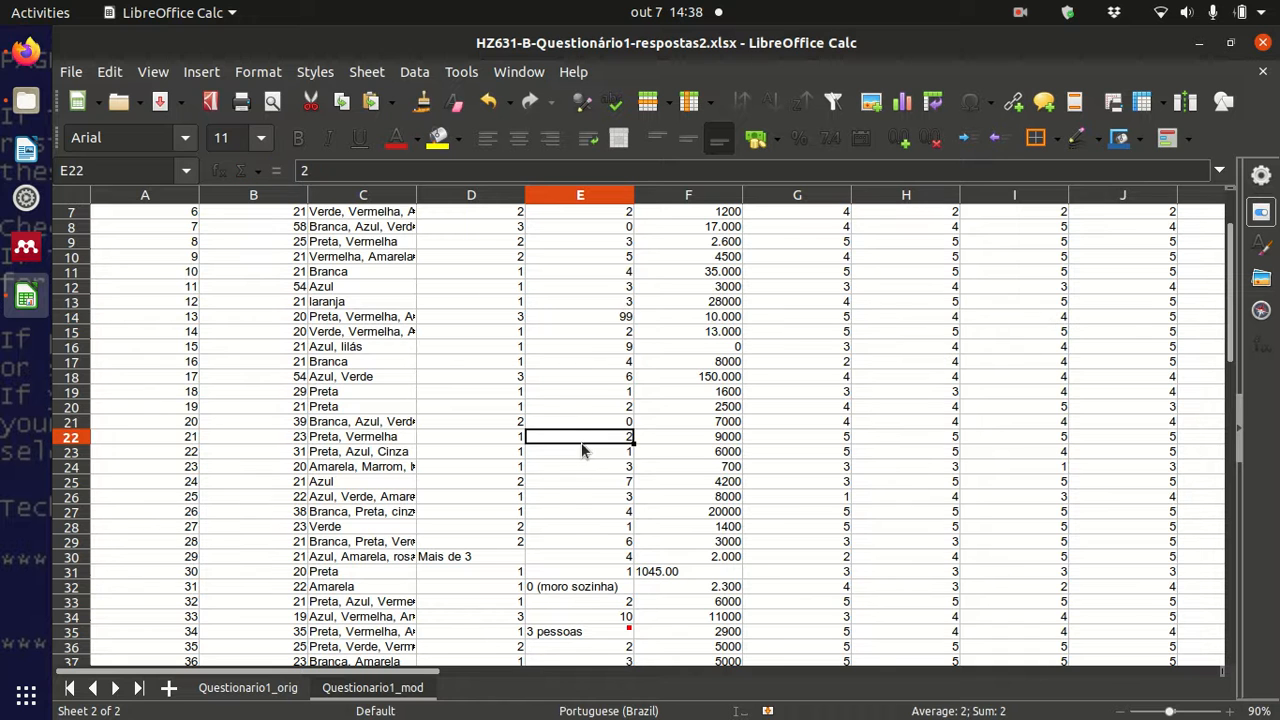
left_click(581, 318)
scroll(583, 325, "down", 3)
scroll(583, 325, "up", 2)
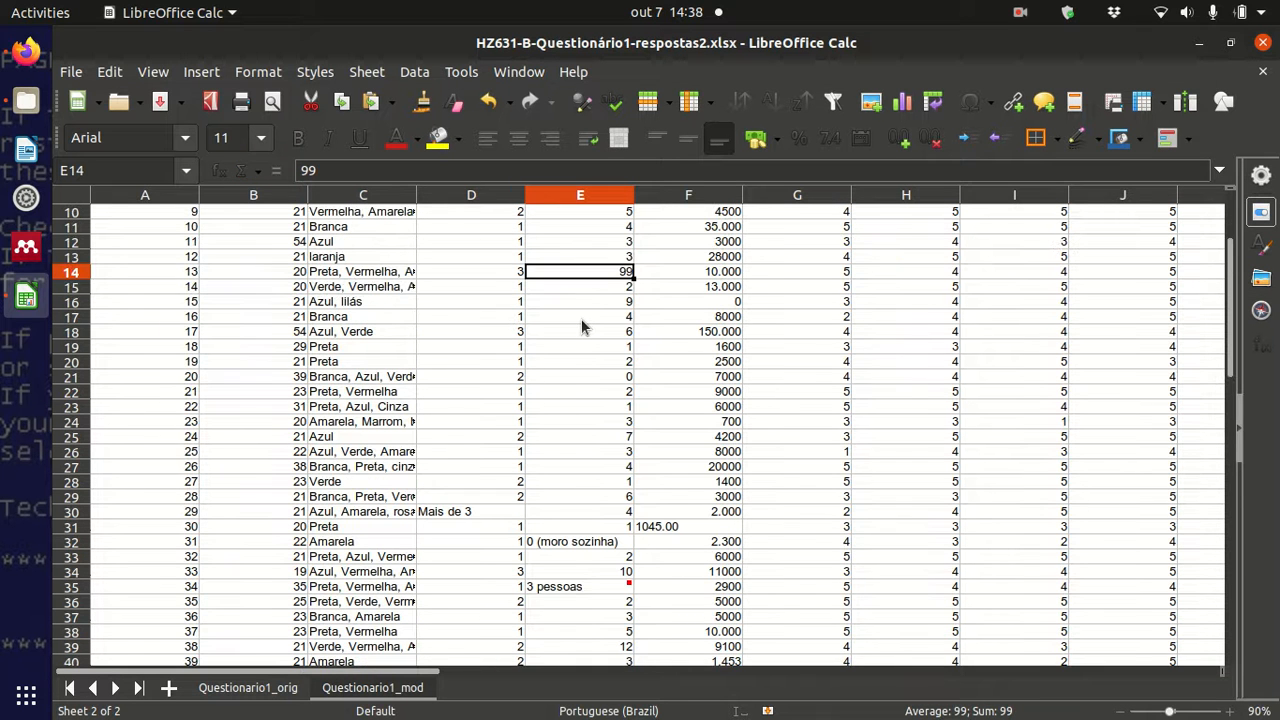
- Undo the replacement in E14 and reread the respondent's full original answer
left_click(590, 289)
left_click(594, 273)
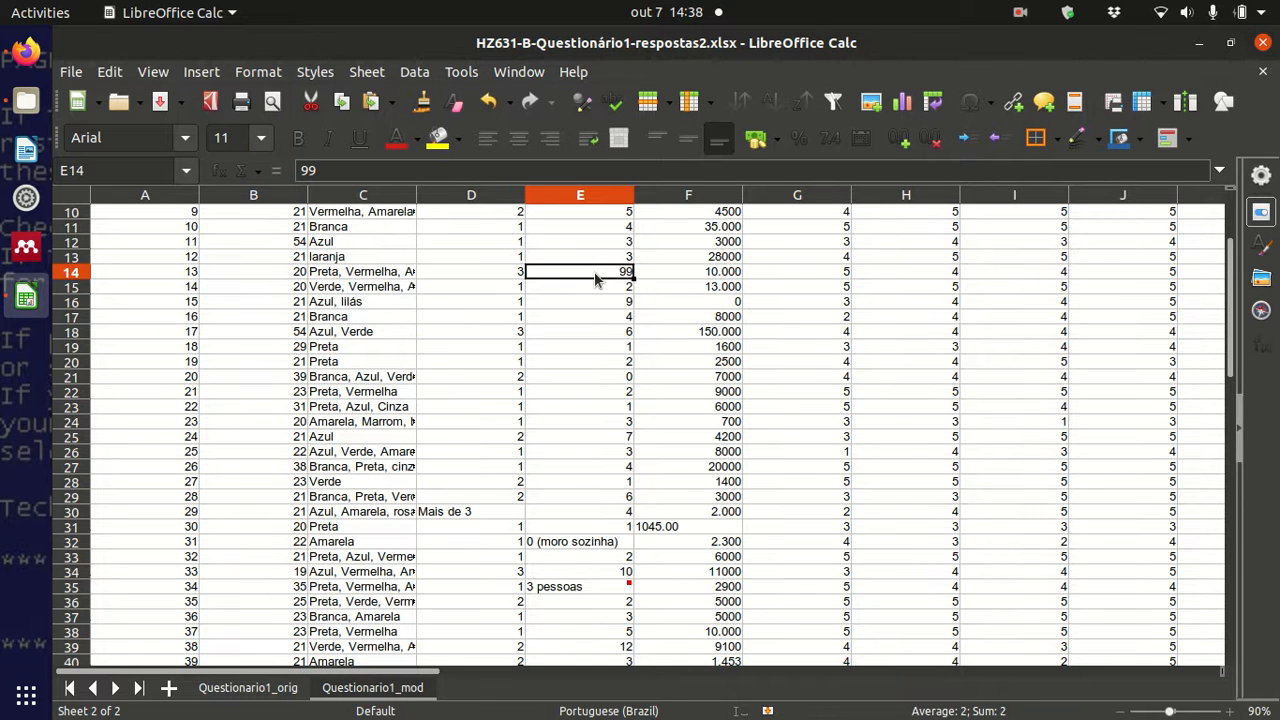
type("No momento de pandemia voltei para a casa da minha mãe, então três (minha mãe, meu padrasto e minha irmã).")
left_click(606, 314)
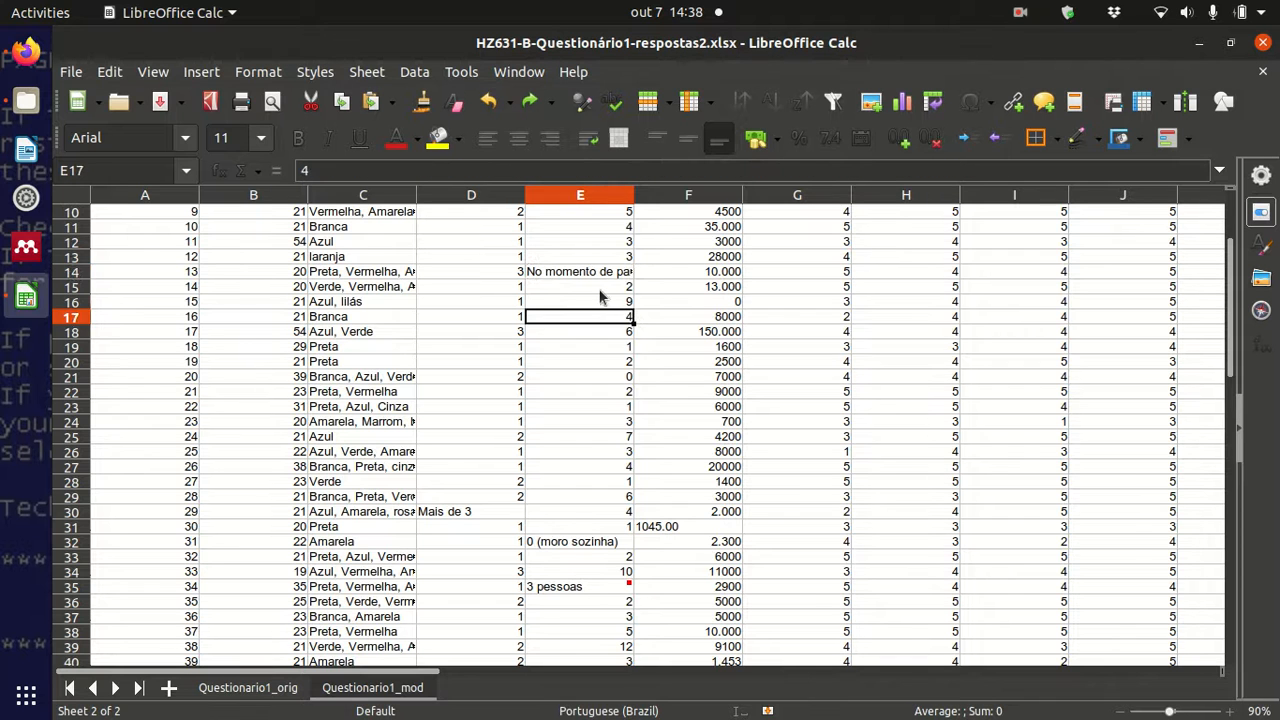
left_click(600, 277)
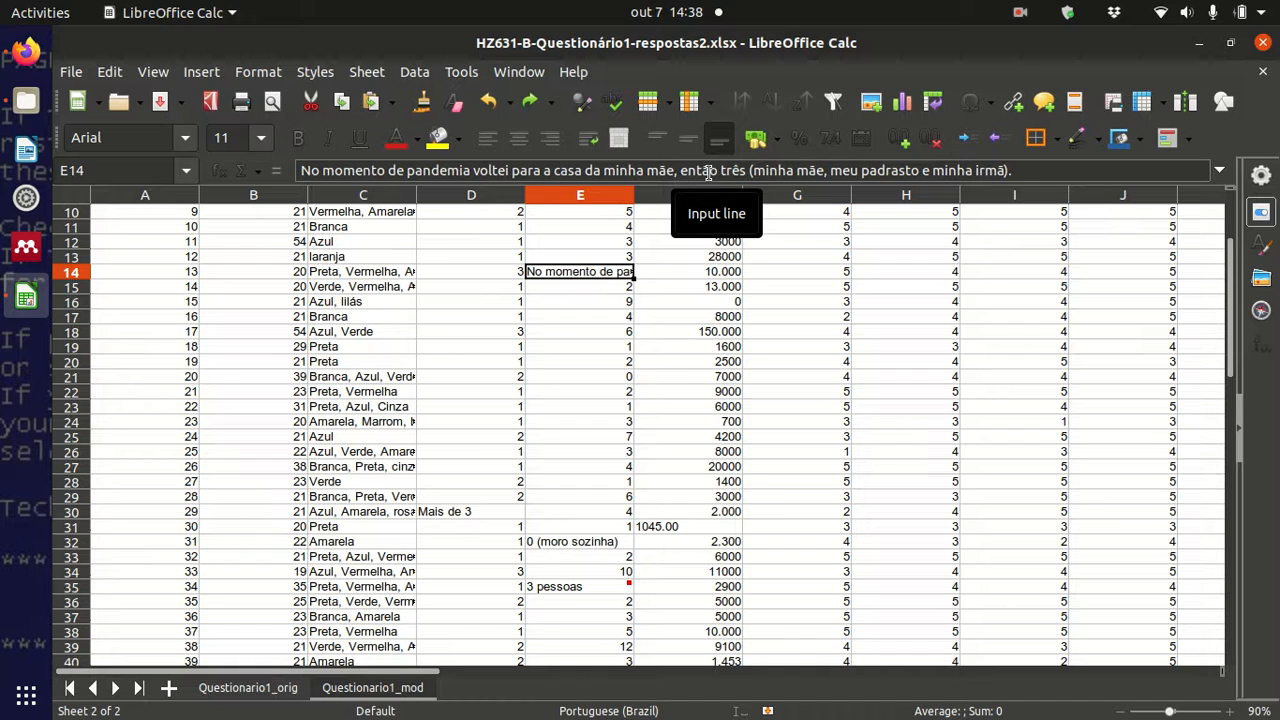
left_click(586, 315)
left_click(594, 272)
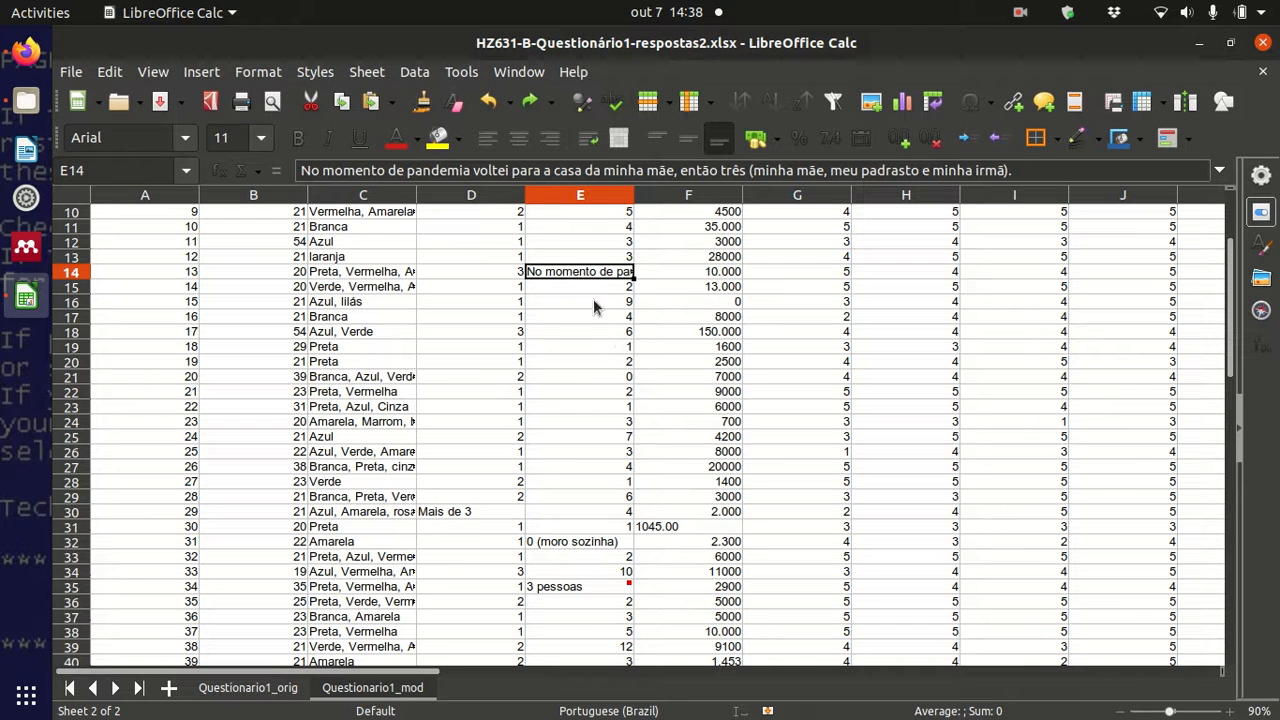
- Enter 99 in E14 in place of the written answer about living with family during the pandemic
left_click(594, 301)
left_click(582, 273)
type("99")
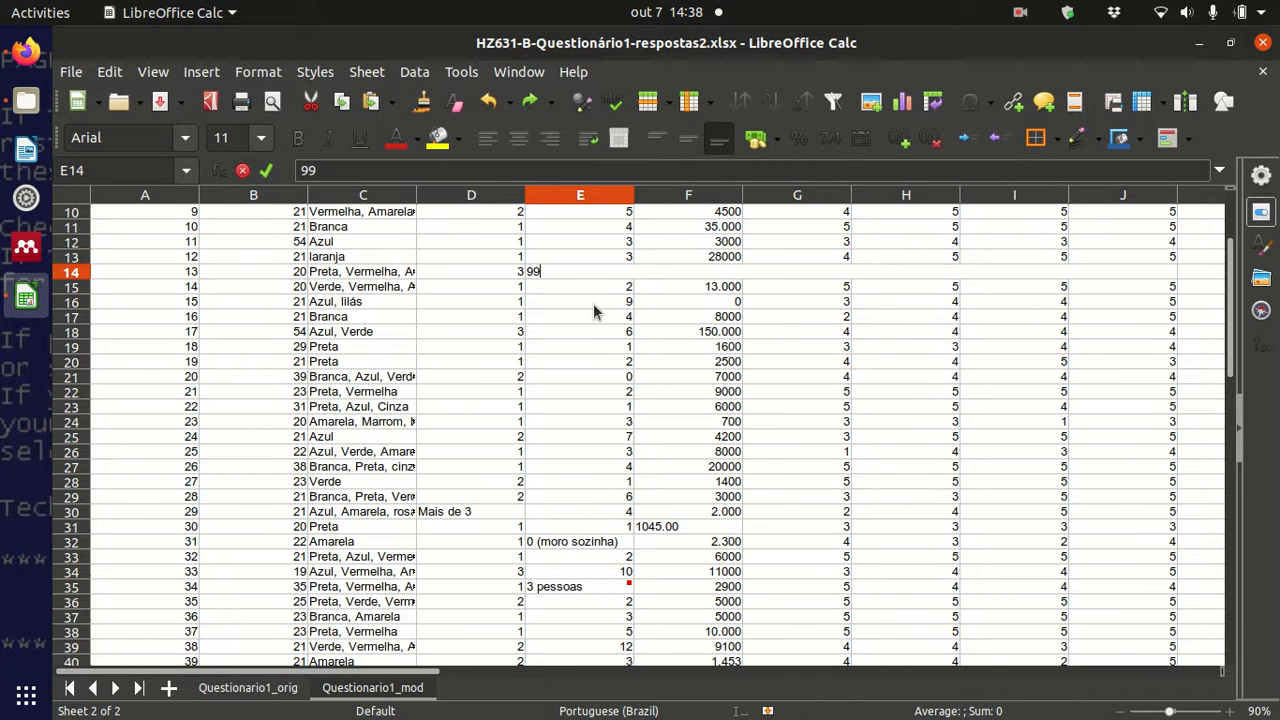
left_click(593, 303)
- Replace the answer "0 (moro sozinha)" in E32 with the plain number 0
scroll(594, 308, "down", 5)
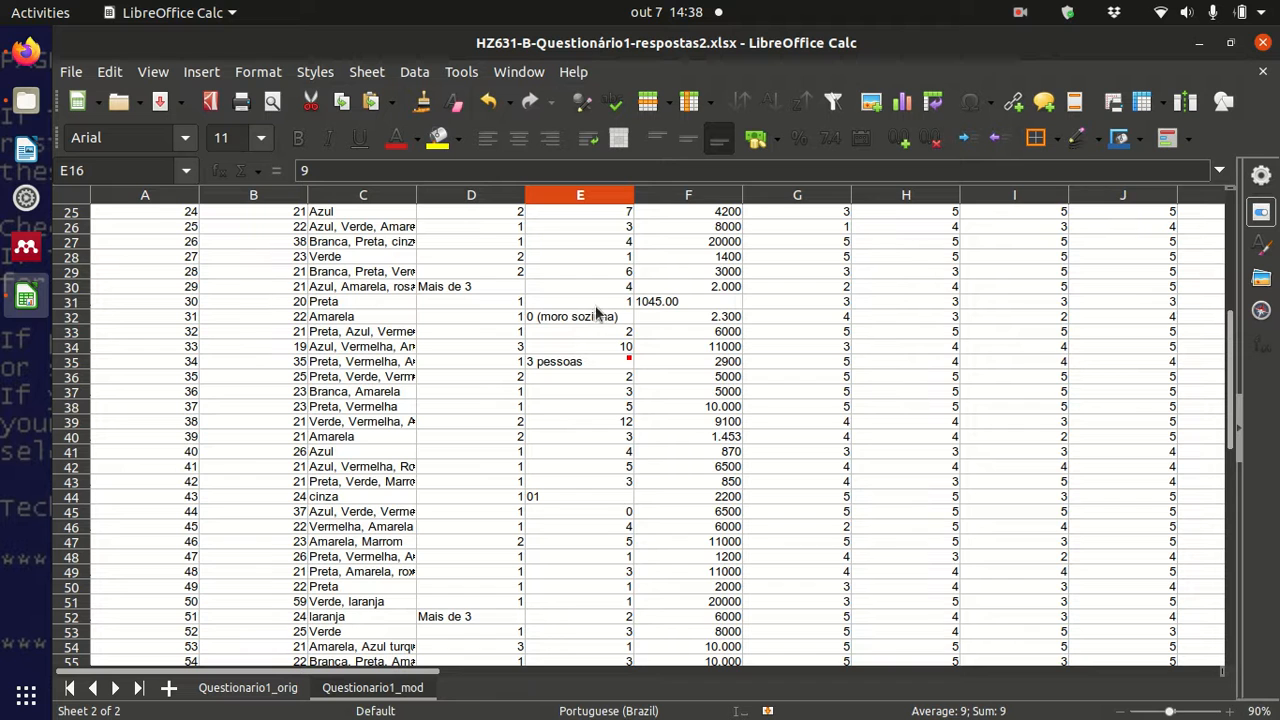
left_click(600, 316)
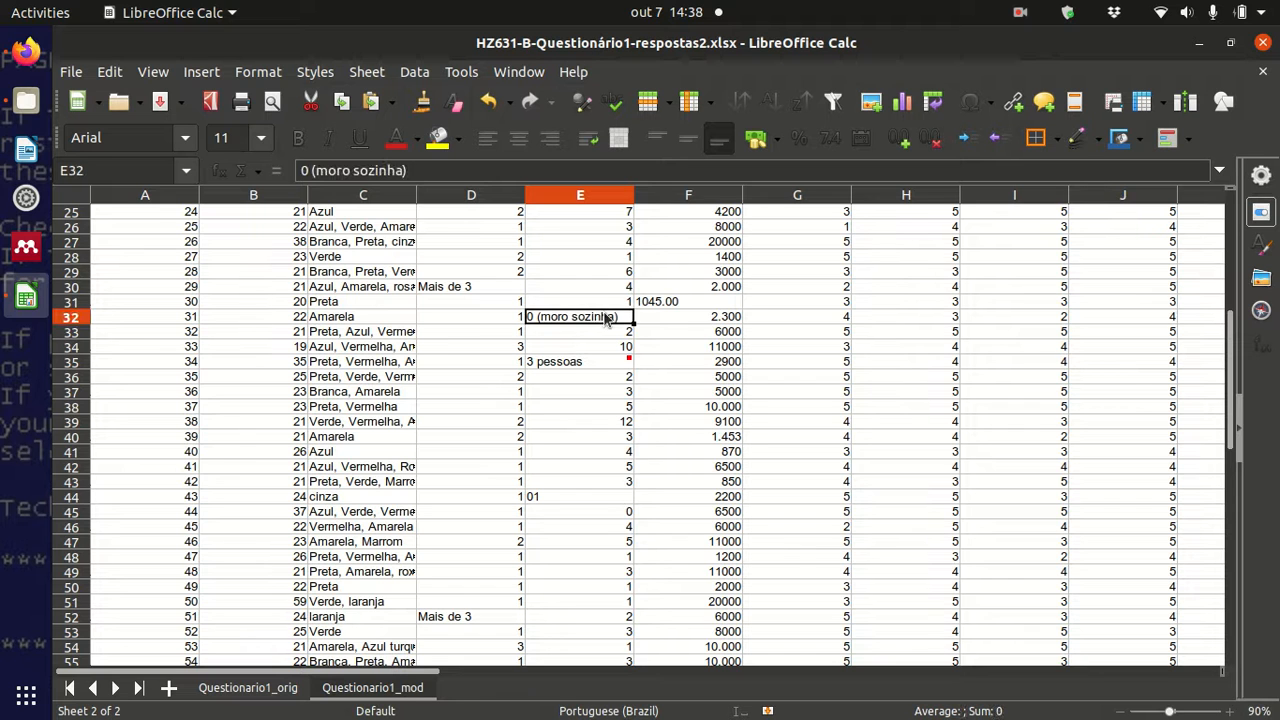
type("01")
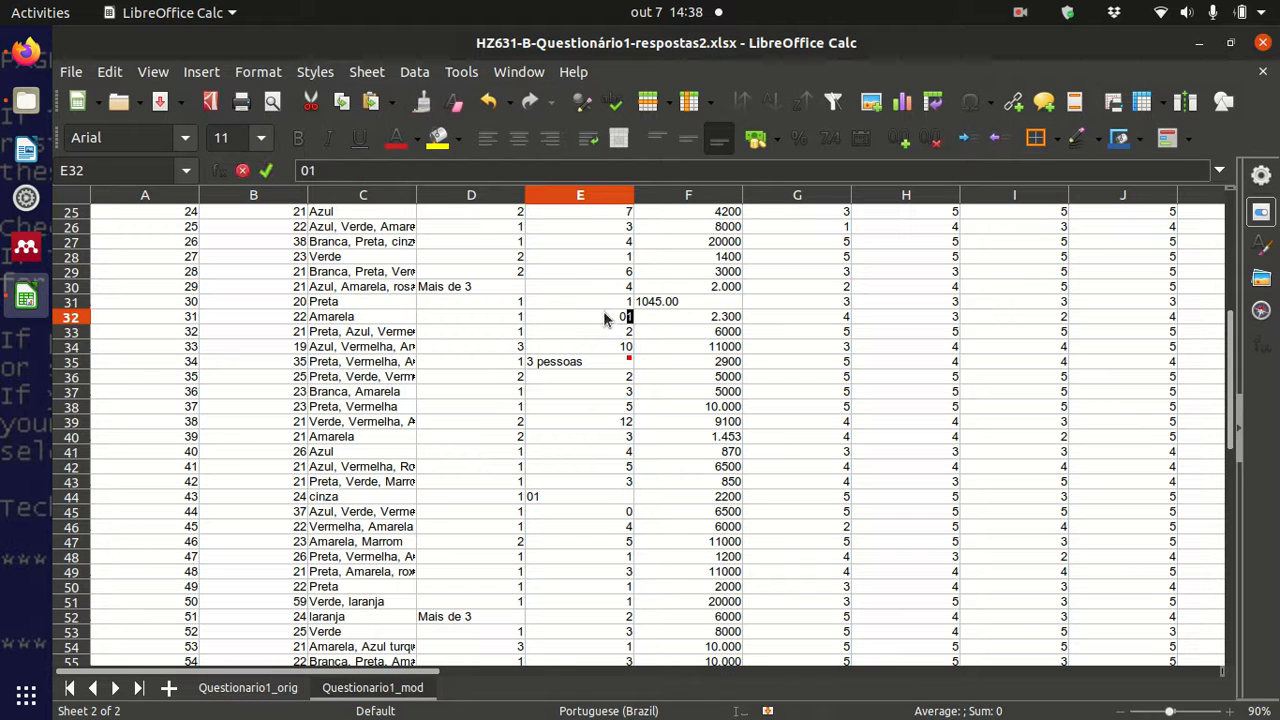
key("Down")
- Replace the answer "3 pessoas" in E35 with the plain number 3
key("Down")
key("Down")
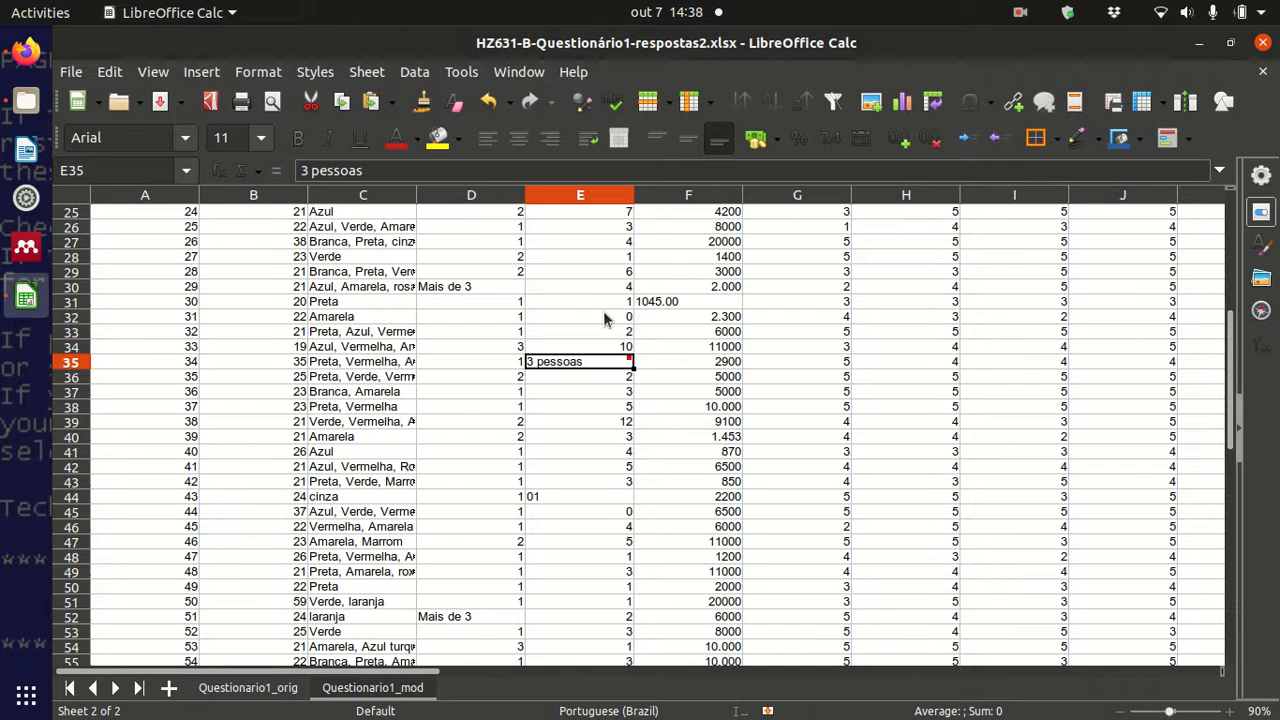
type("3")
key("Return")
- Replace the text entry 01 in E44 with the number 1
key("Up")
key("Down")
key("Down")
key("Down")
key("Down")
key("Down")
key("Down")
key("Down")
key("Down")
key("Down")
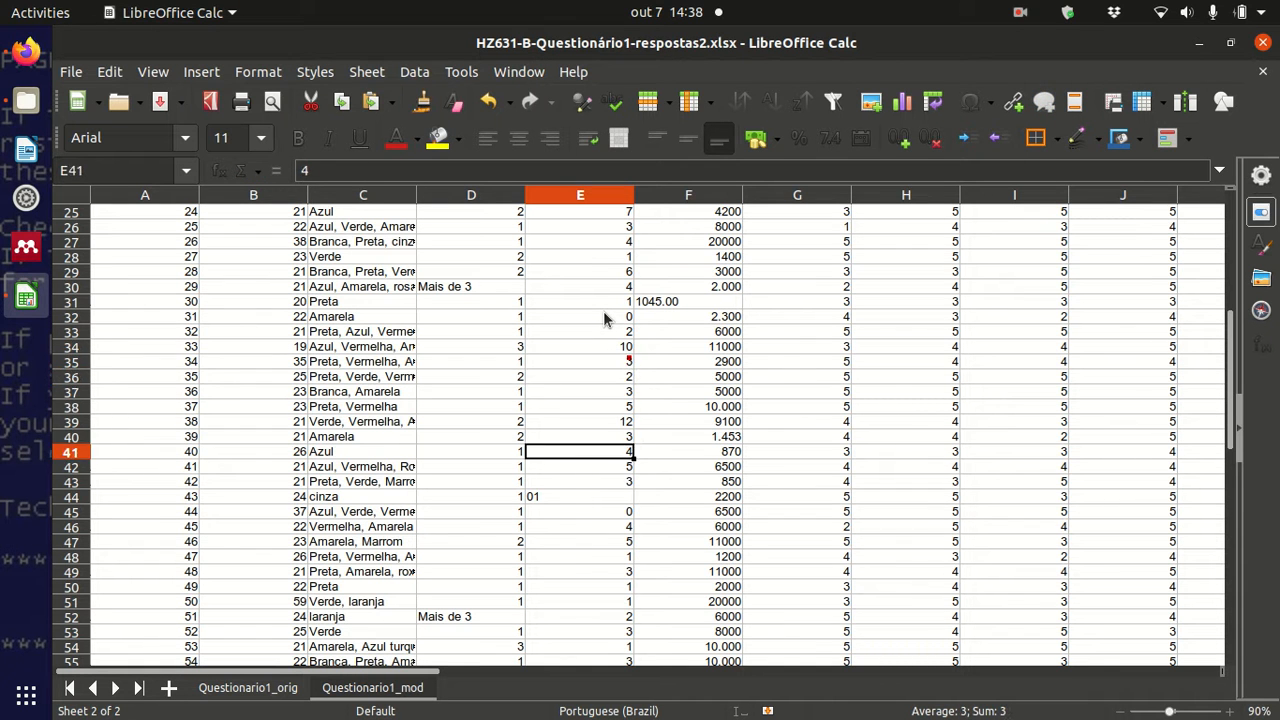
type("1")
key("Return")
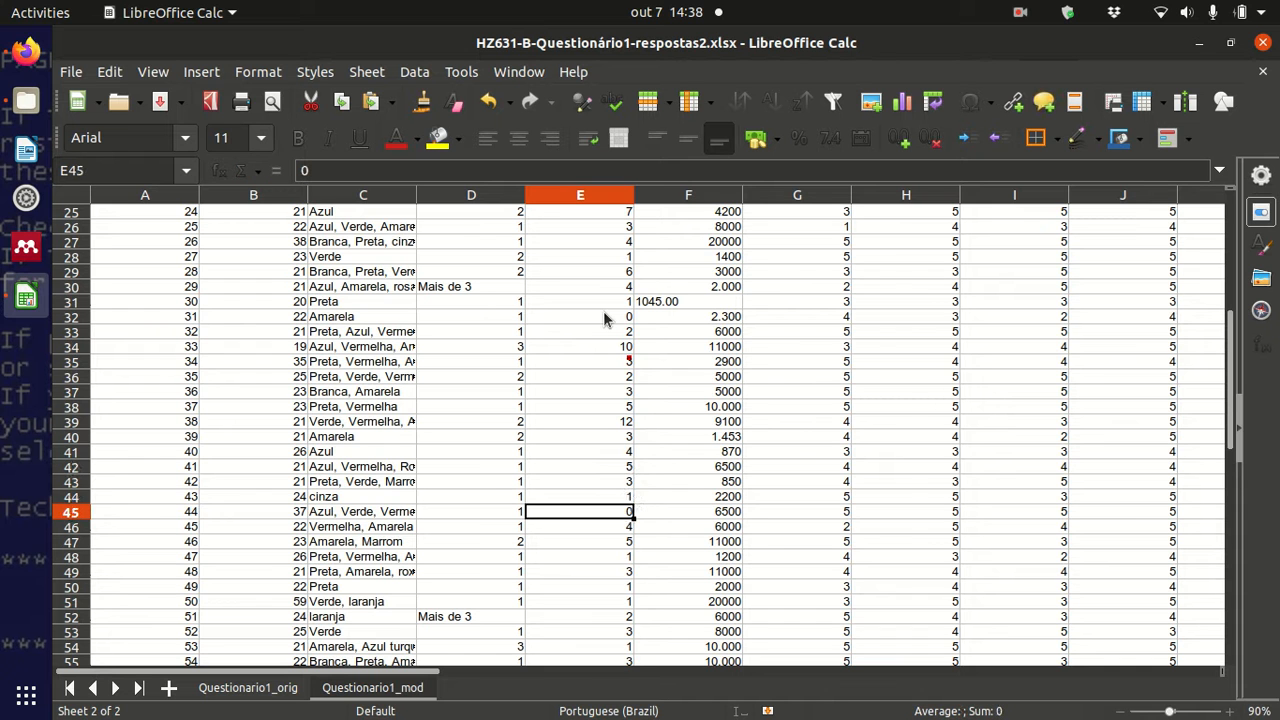
- Check the rest of the 4-Numero-moram-junto column down to the last record for remaining non-numeric answers
key("Up")
key("Down")
key("Down")
key("Down")
key("Down")
key("Down")
key("Down")
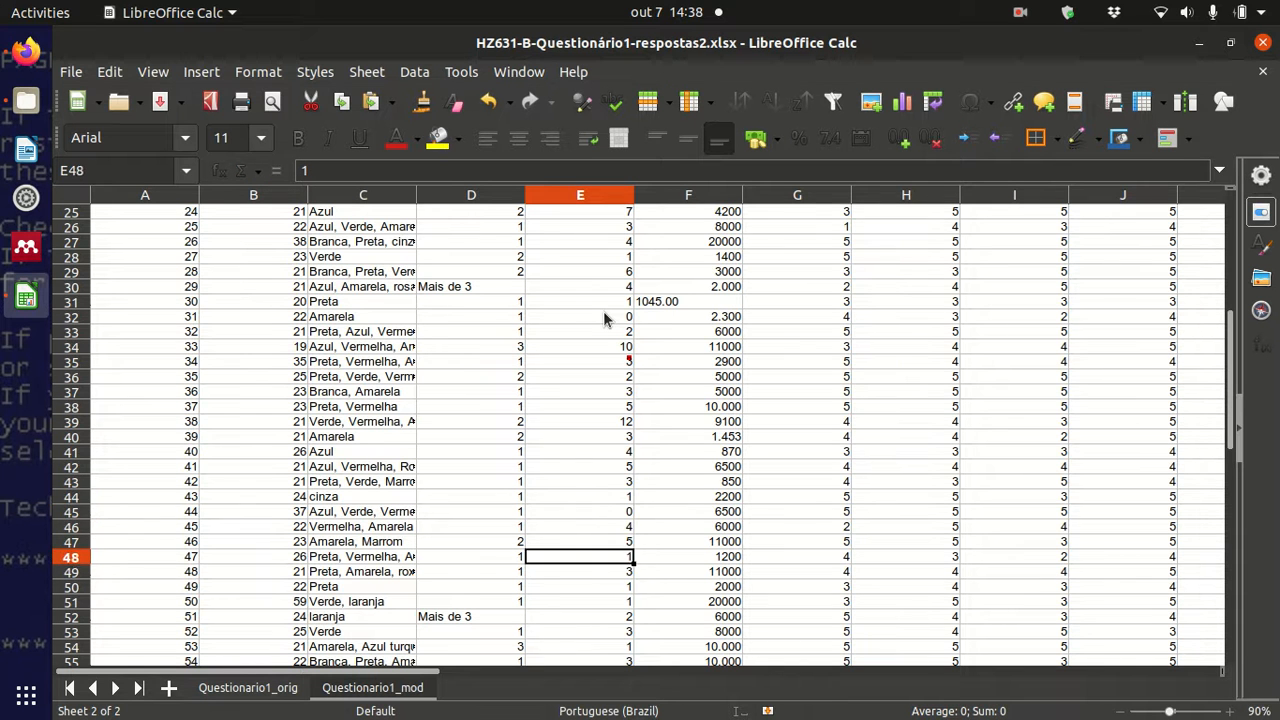
scroll(611, 412, "down", 6)
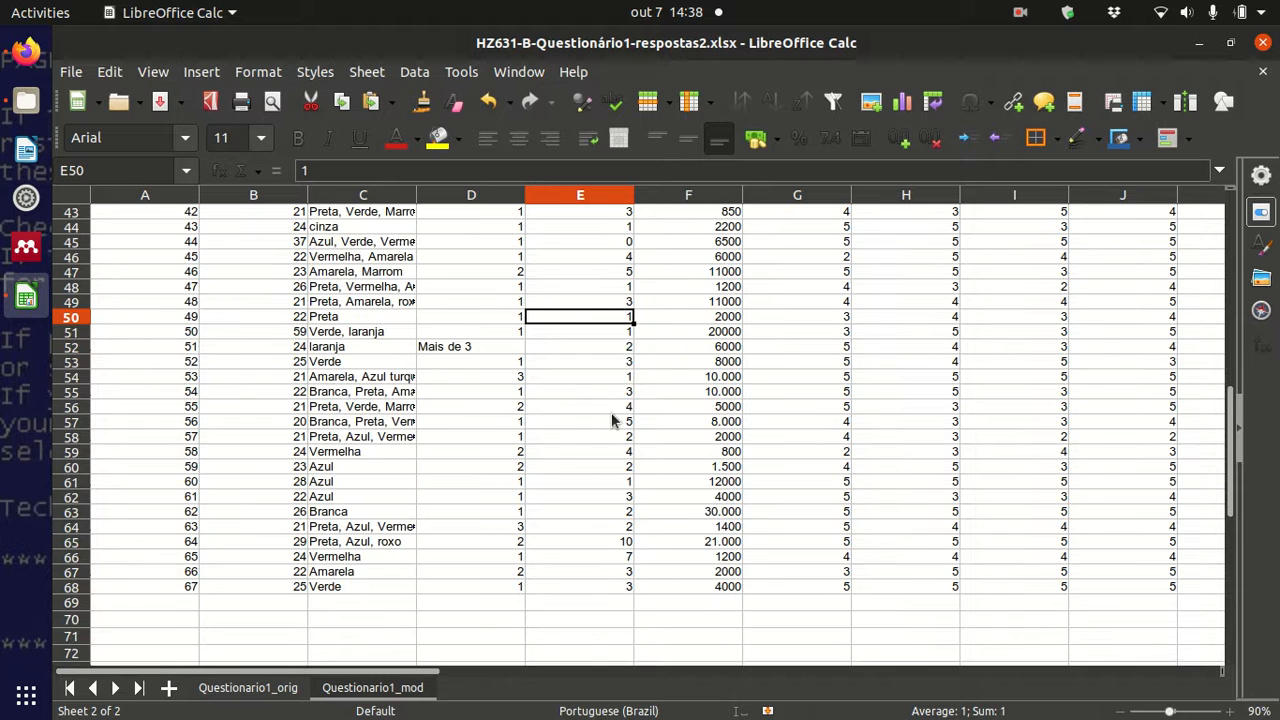
scroll(611, 412, "up", 7)
scroll(611, 412, "up", 7)
scroll(611, 412, "down", 4)
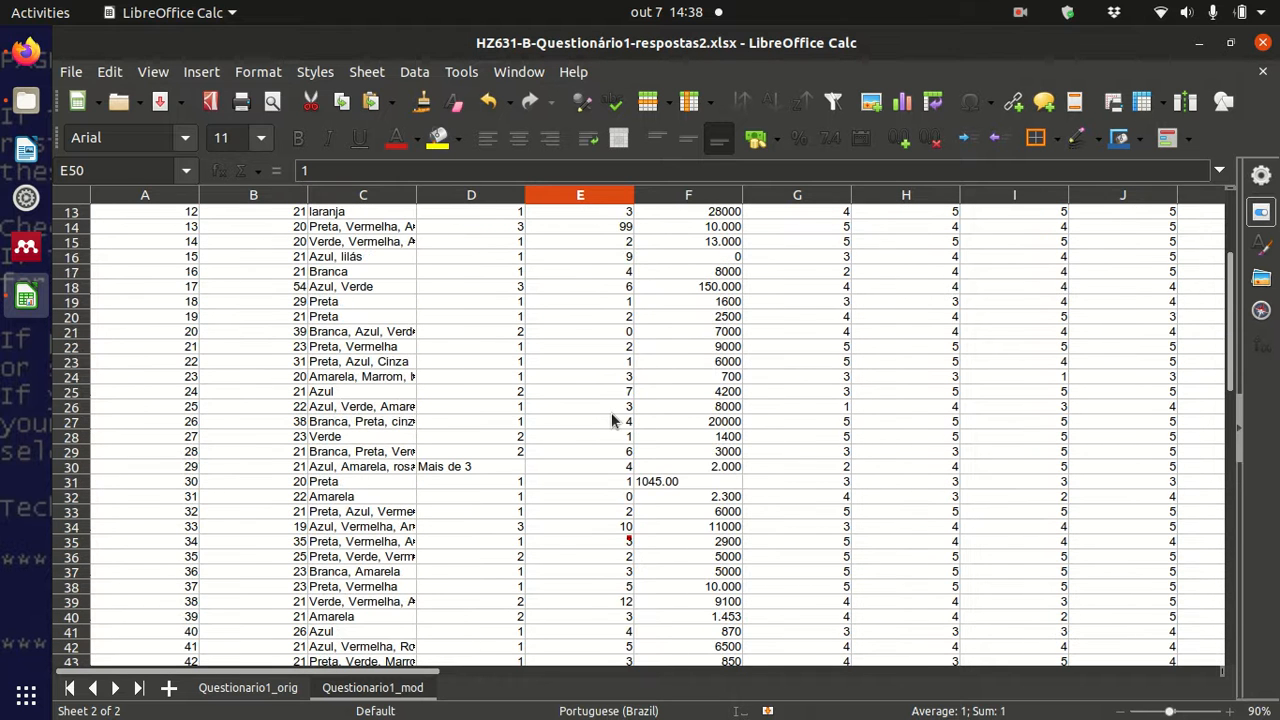
- Replace the text value 1045.00 in F31 of the 5-Renda column with the number 1045
left_click(722, 485)
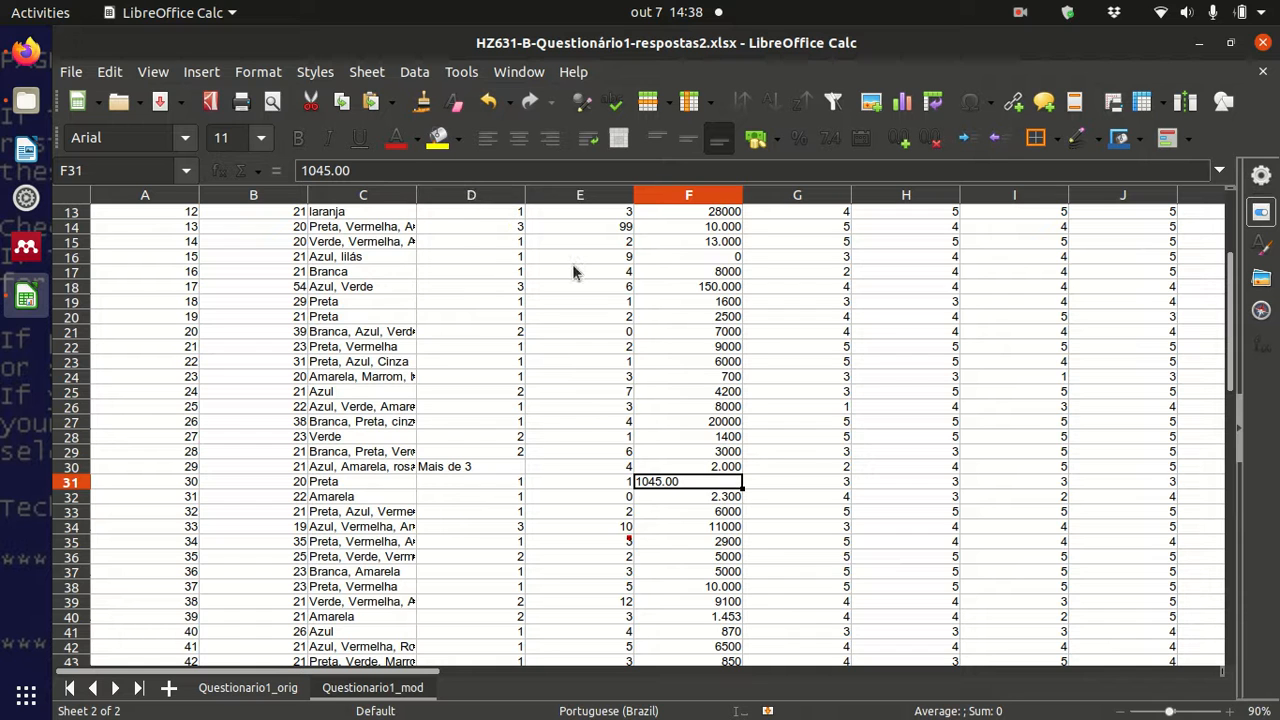
type("1045")
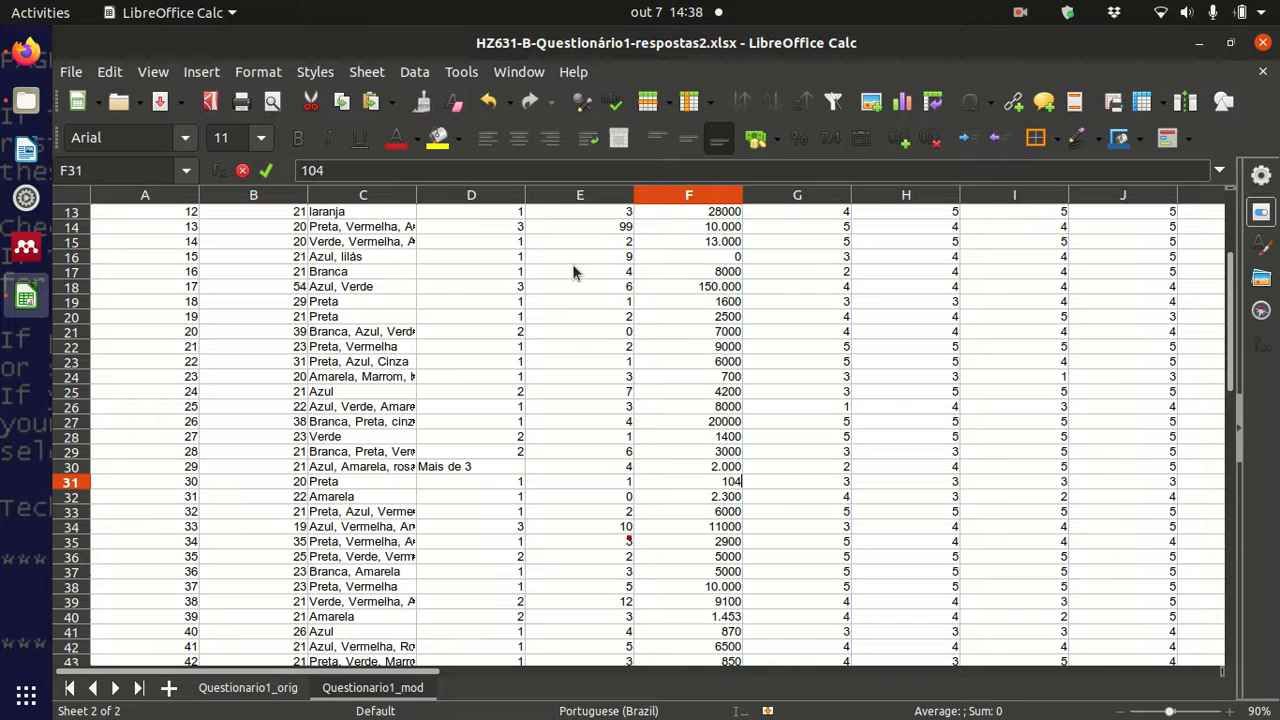
key("Return")
key("Up")
key("Up")
key("Up")
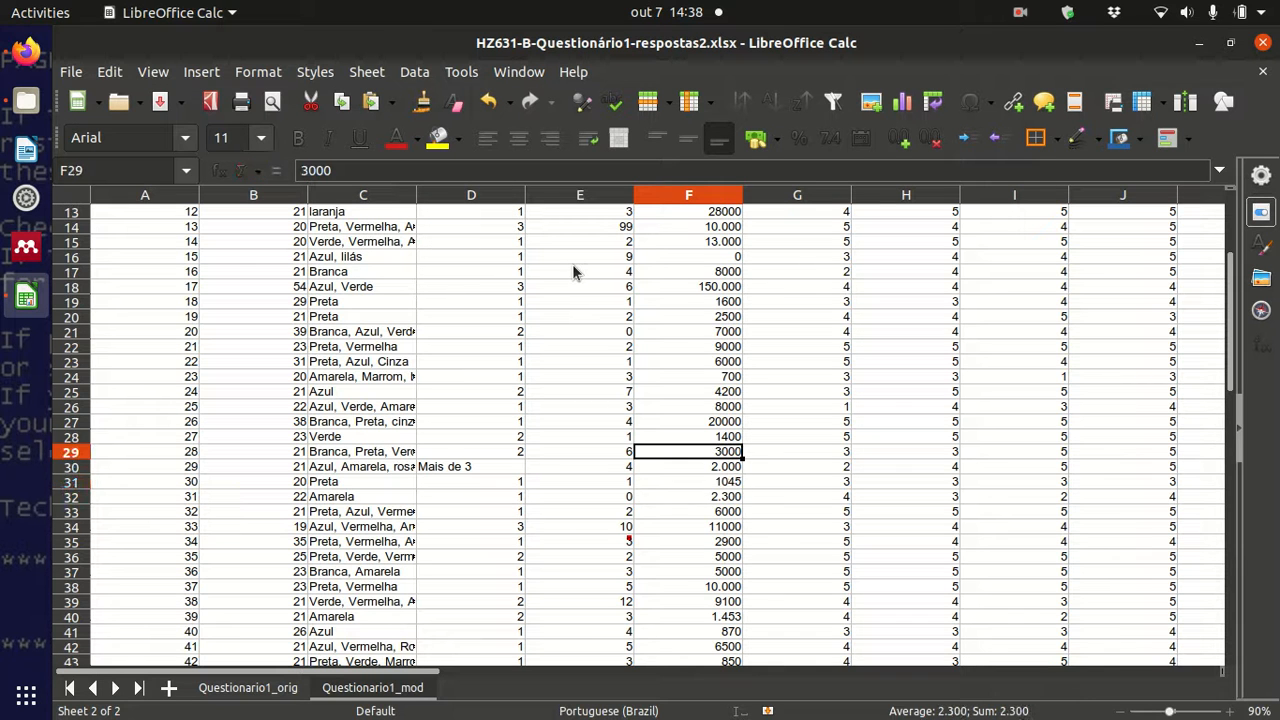
- Format the whole 5-Renda column as numbers with a thousands separator and no decimal places
left_click(676, 199)
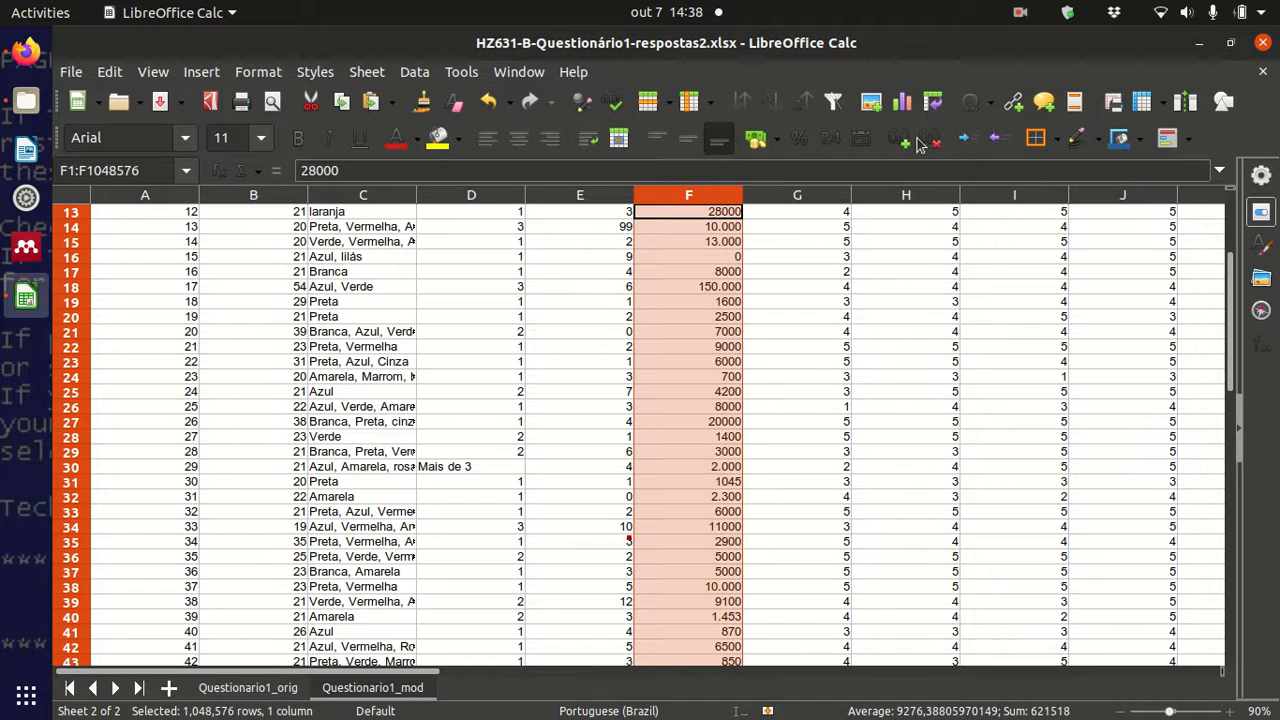
left_click(832, 146)
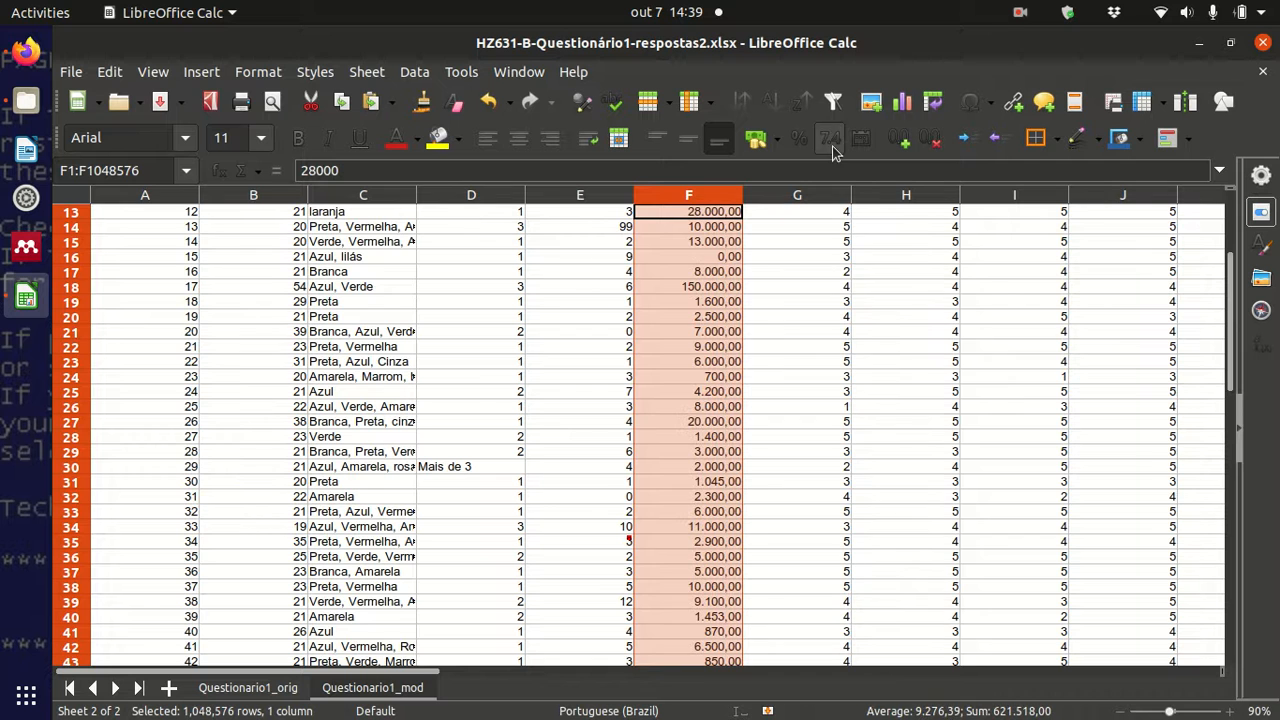
left_click(932, 145)
left_click(933, 145)
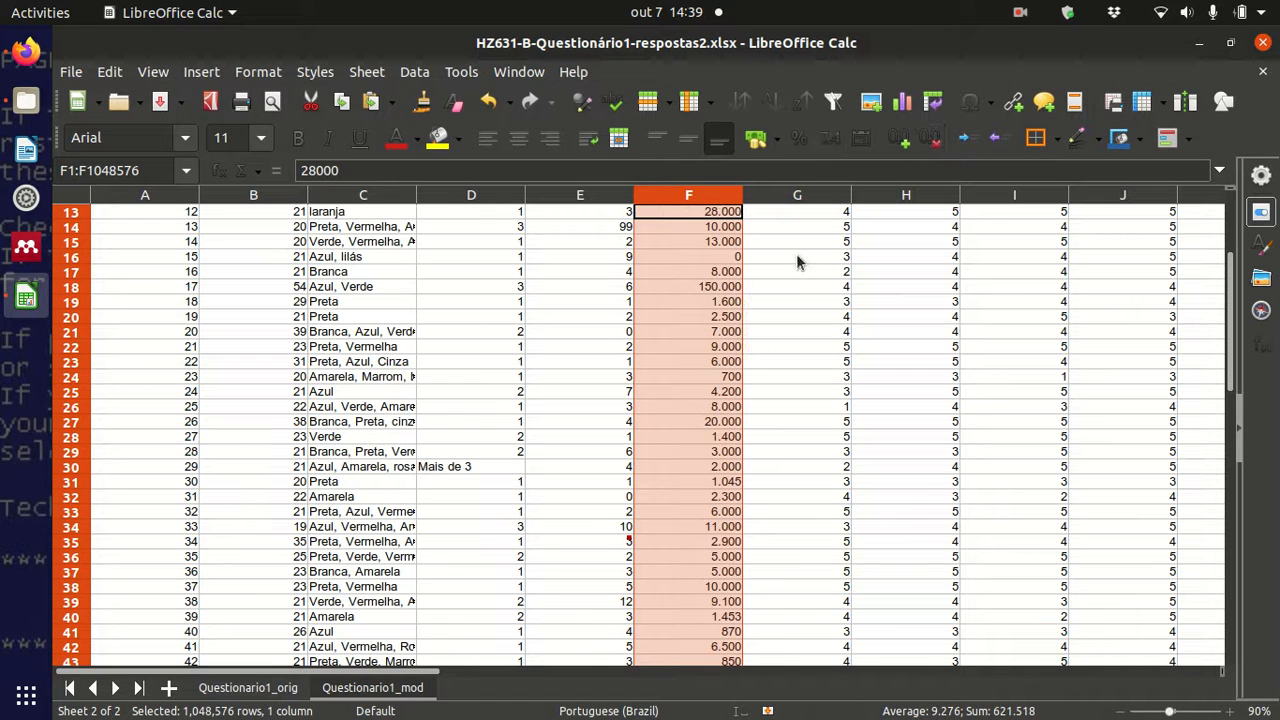
- Examine the 5-Renda values down to the last record and back to the header for consistent number formatting
double_click(720, 304)
scroll(718, 310, "down", 9)
scroll(710, 350, "down", 5)
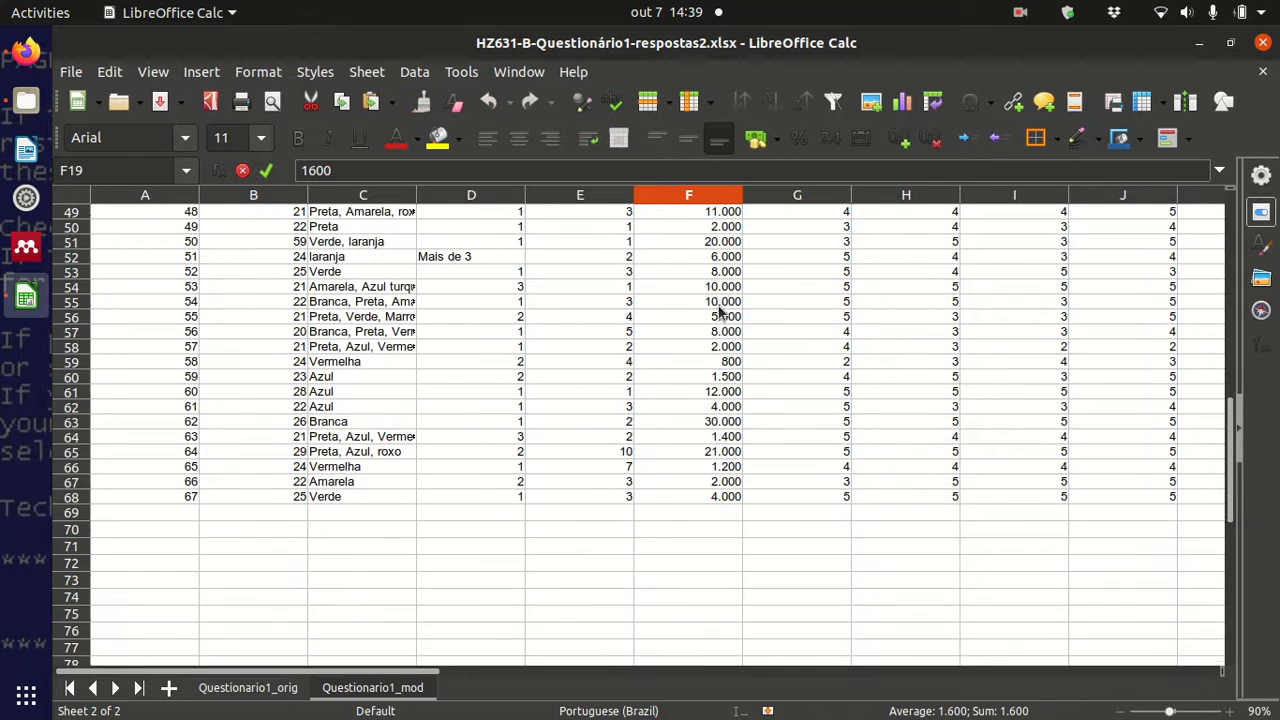
scroll(700, 380, "up", 9)
scroll(700, 386, "up", 9)
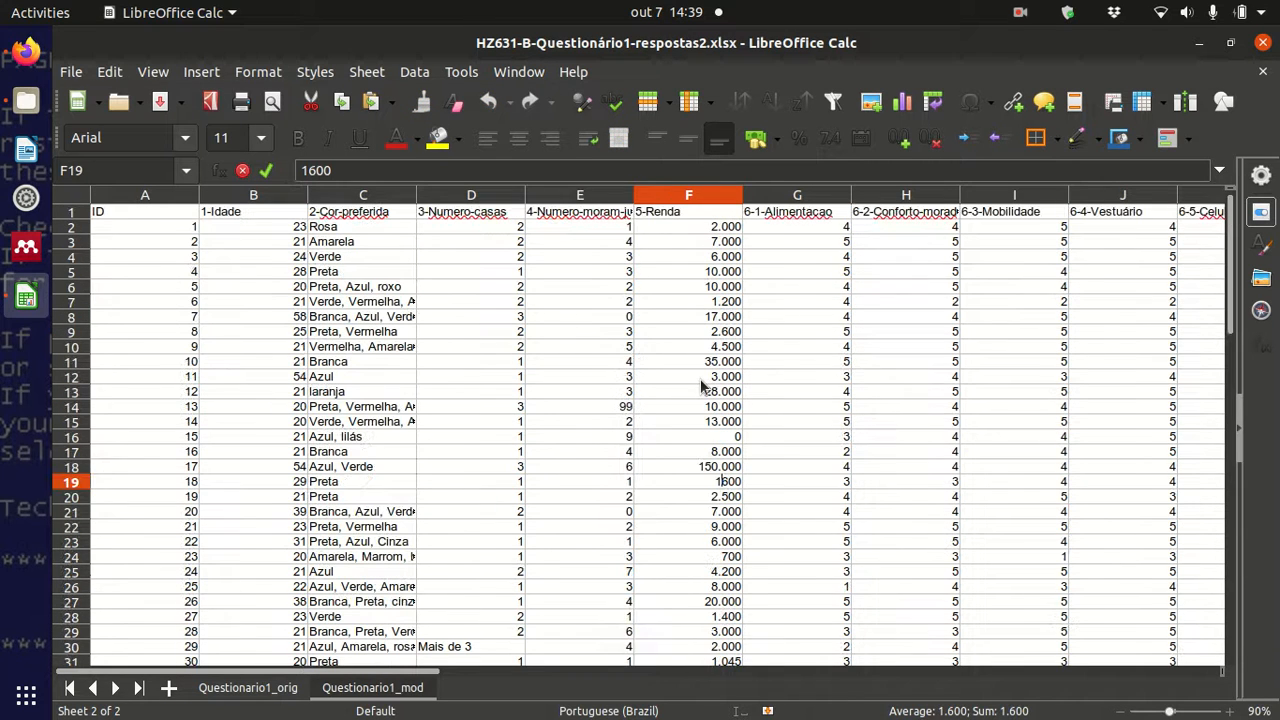
left_click(688, 442)
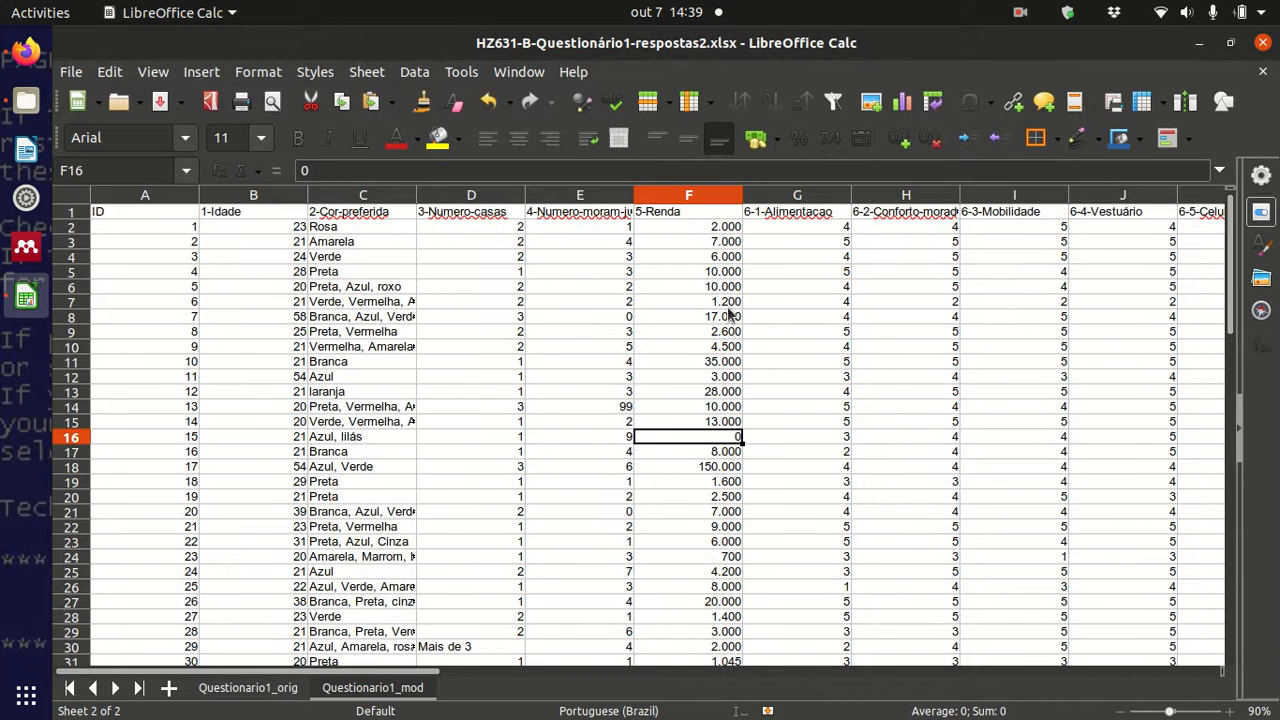
double_click(699, 229)
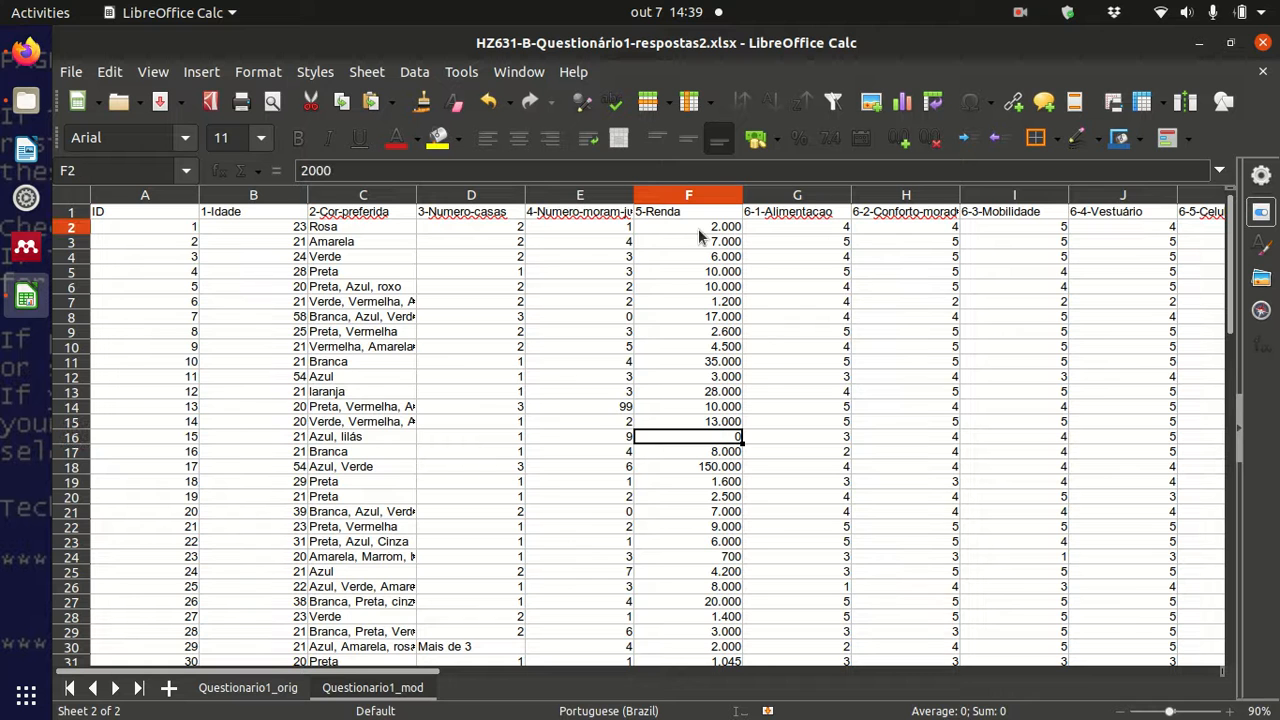
left_click(837, 346)
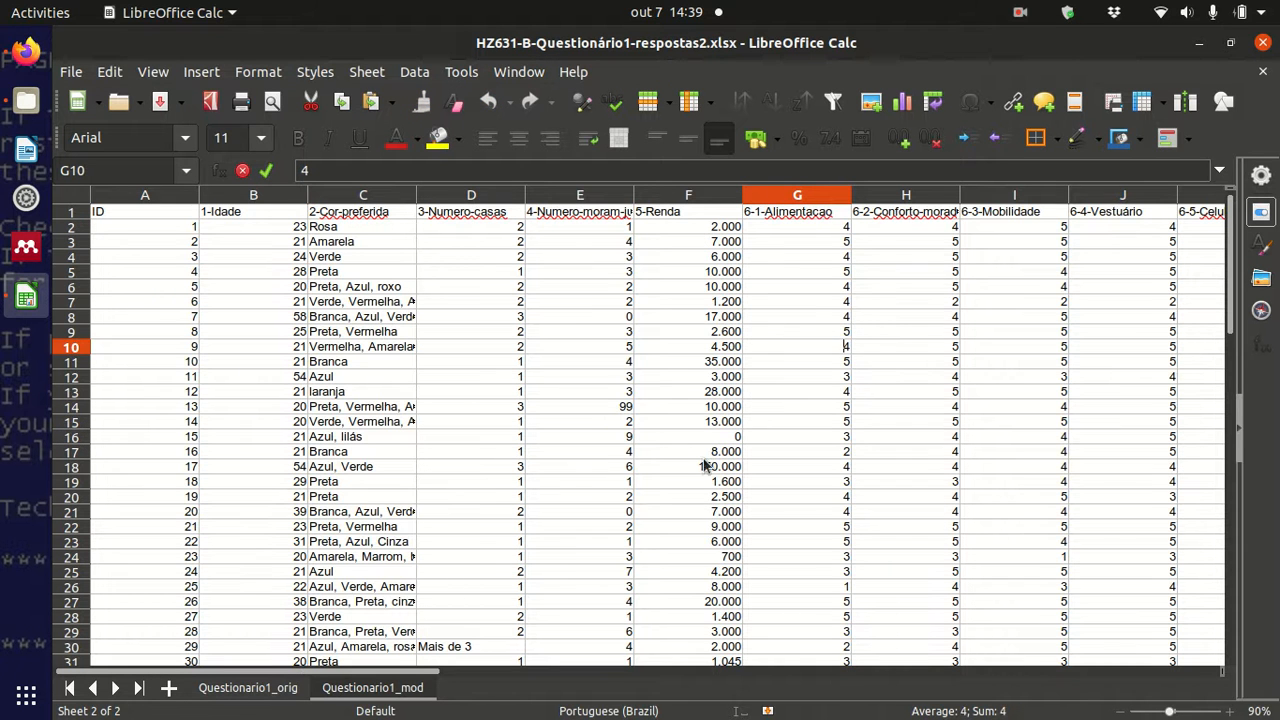
scroll(688, 380, "down", 2)
scroll(683, 354, "up", 2)
left_click(601, 339)
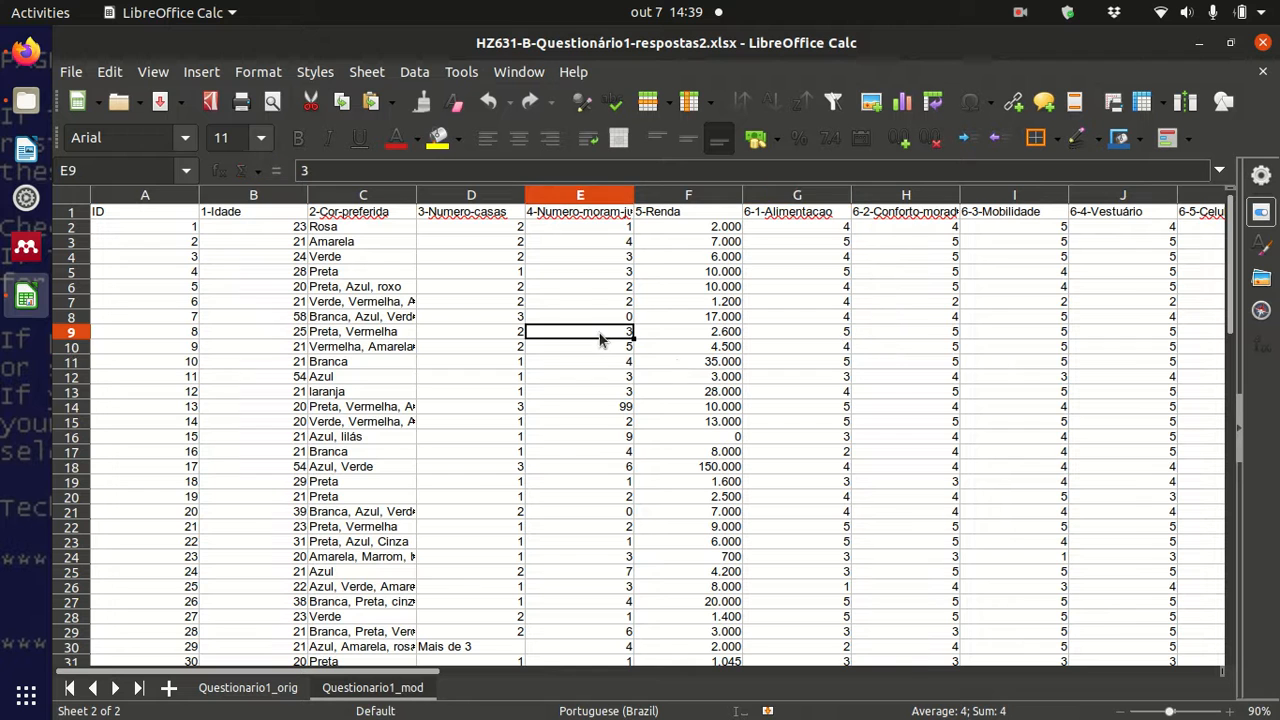
- Insert two empty columns directly after the 2-Cor-preferida column
key("Left")
key("Left")
key("Left")
key("Left")
key("Right")
key("Right")
key("Right")
key("Left")
key("Up")
key("Up")
key("Up")
key("Up")
key("Up")
key("Up")
key("Up")
key("Up")
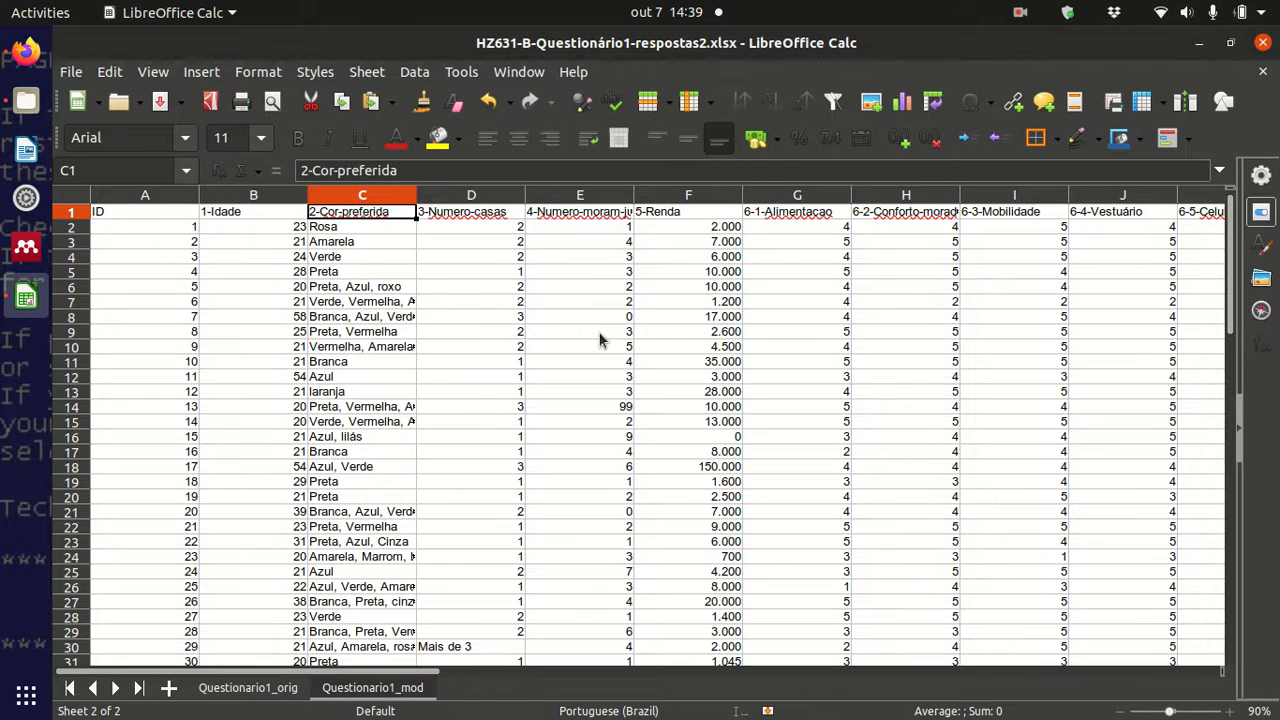
left_click(371, 195)
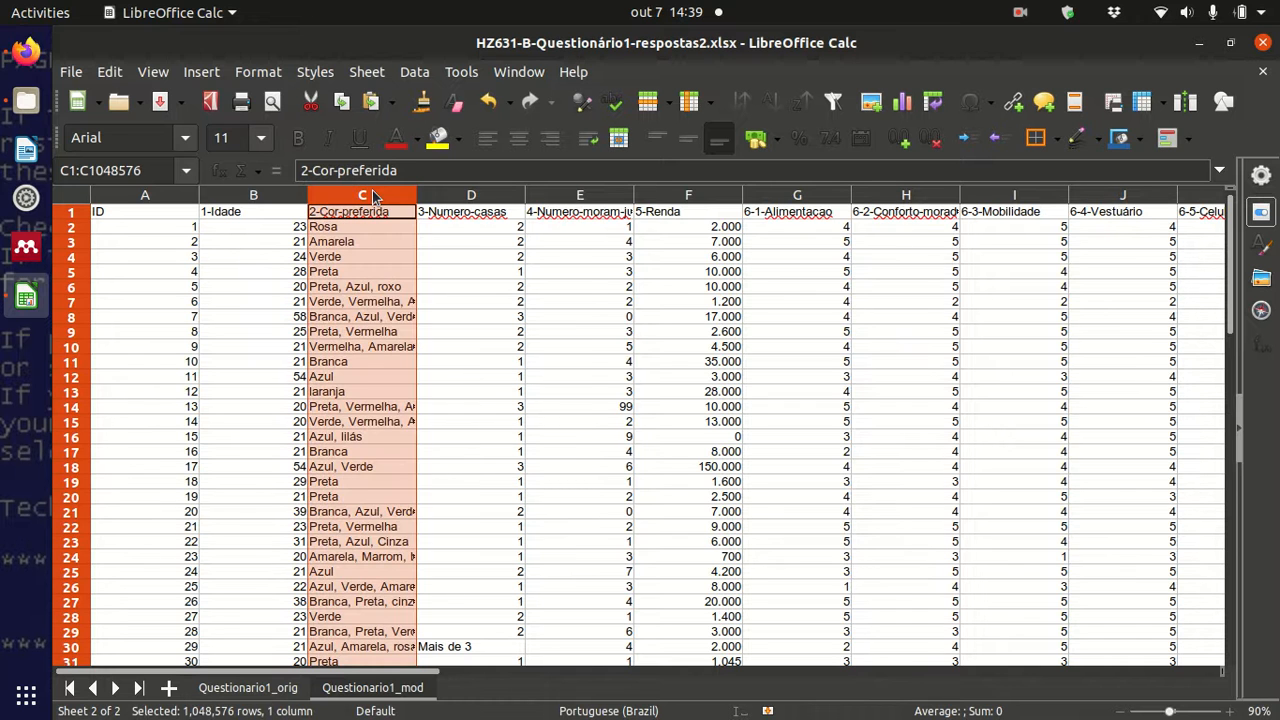
right_click(375, 197)
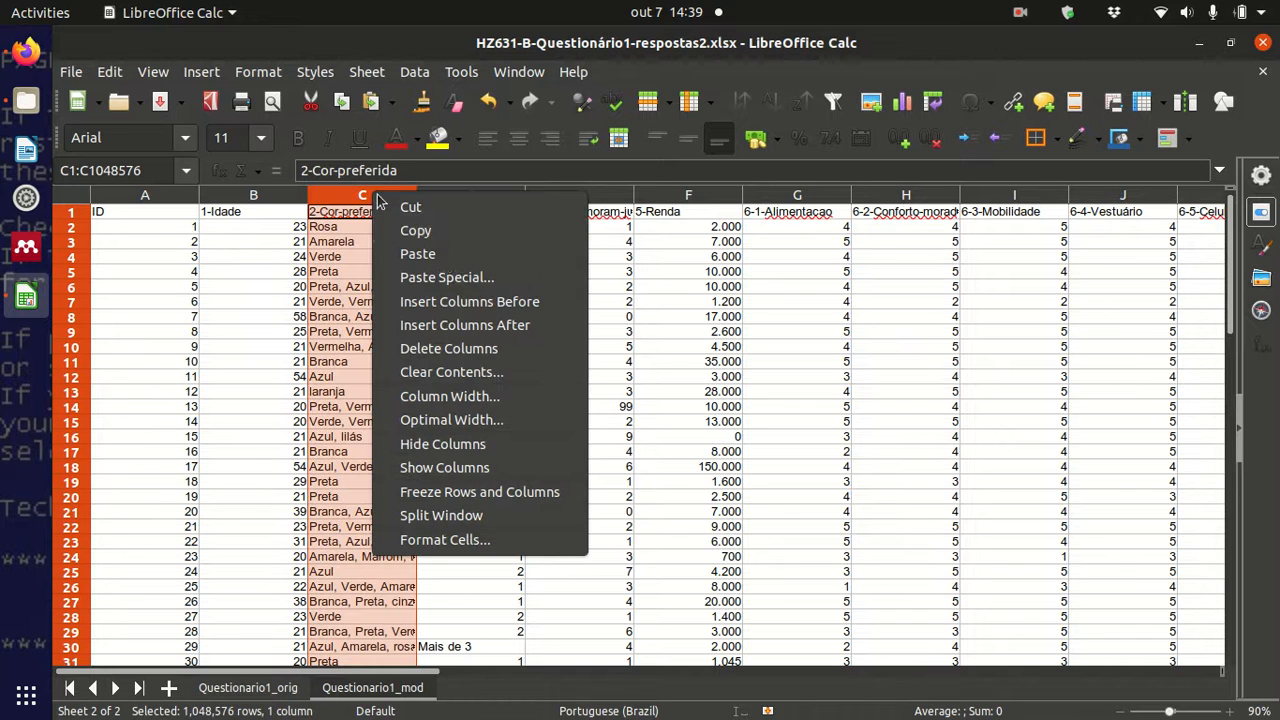
left_click(502, 325)
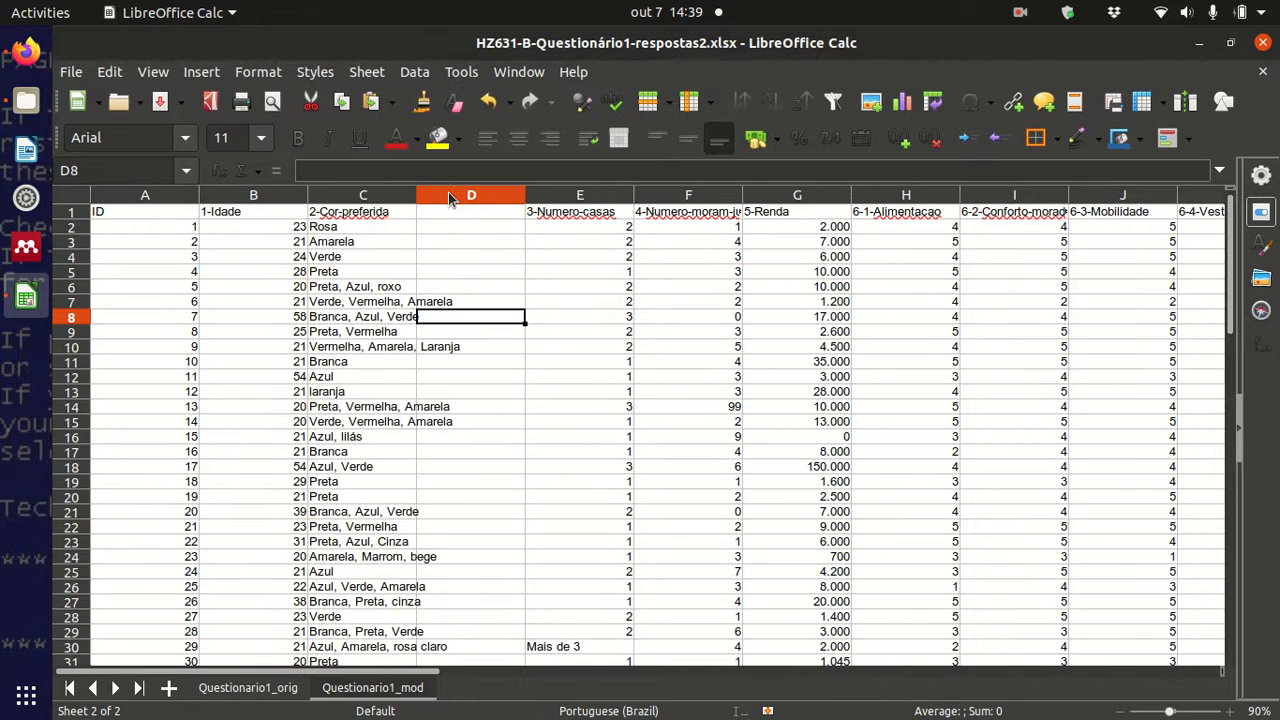
right_click(449, 197)
left_click(548, 327)
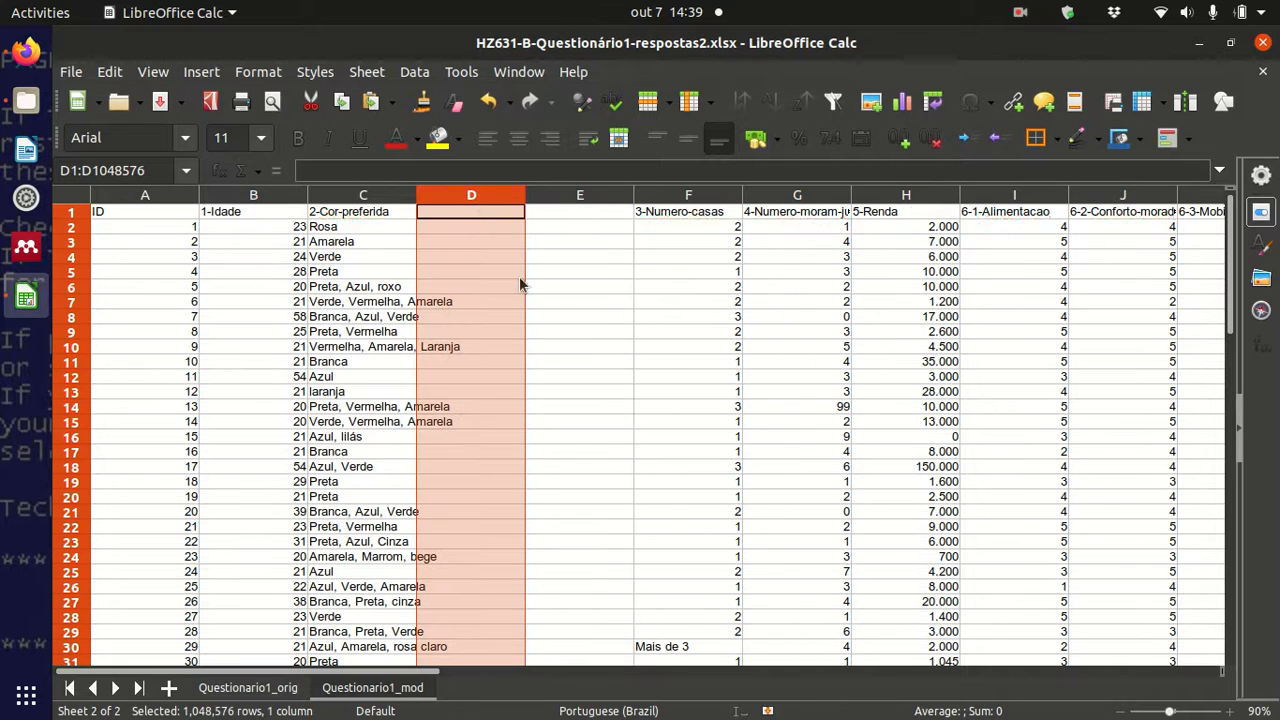
right_click(472, 190)
left_click(457, 268)
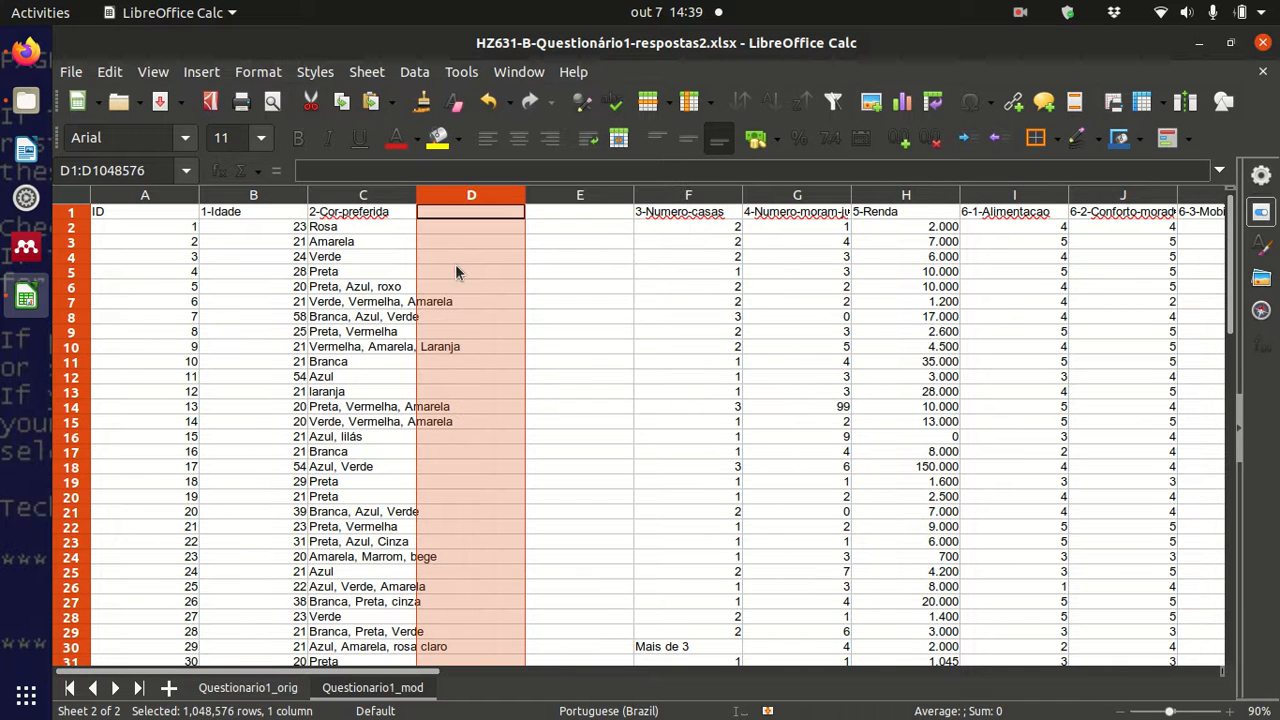
- Examine the 2-Cor-preferida answers for single colours and for several colours separated by commas
left_click(422, 224)
left_click(377, 363)
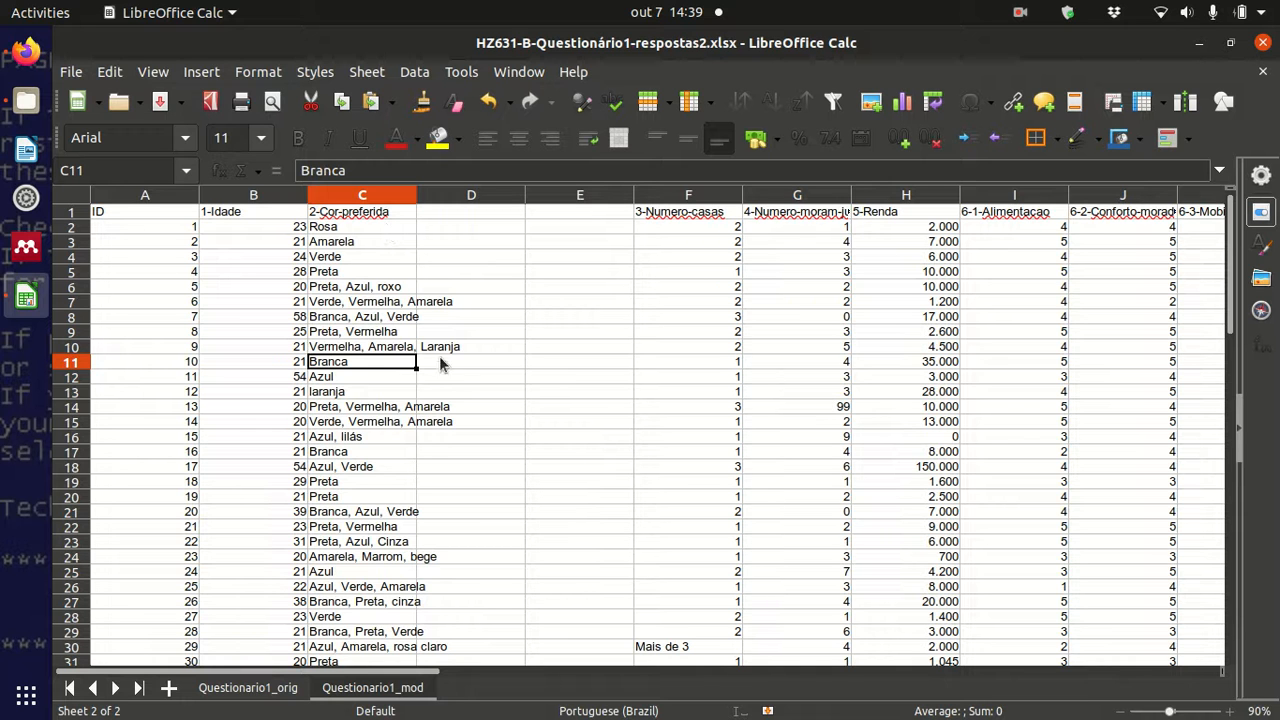
left_click(375, 194)
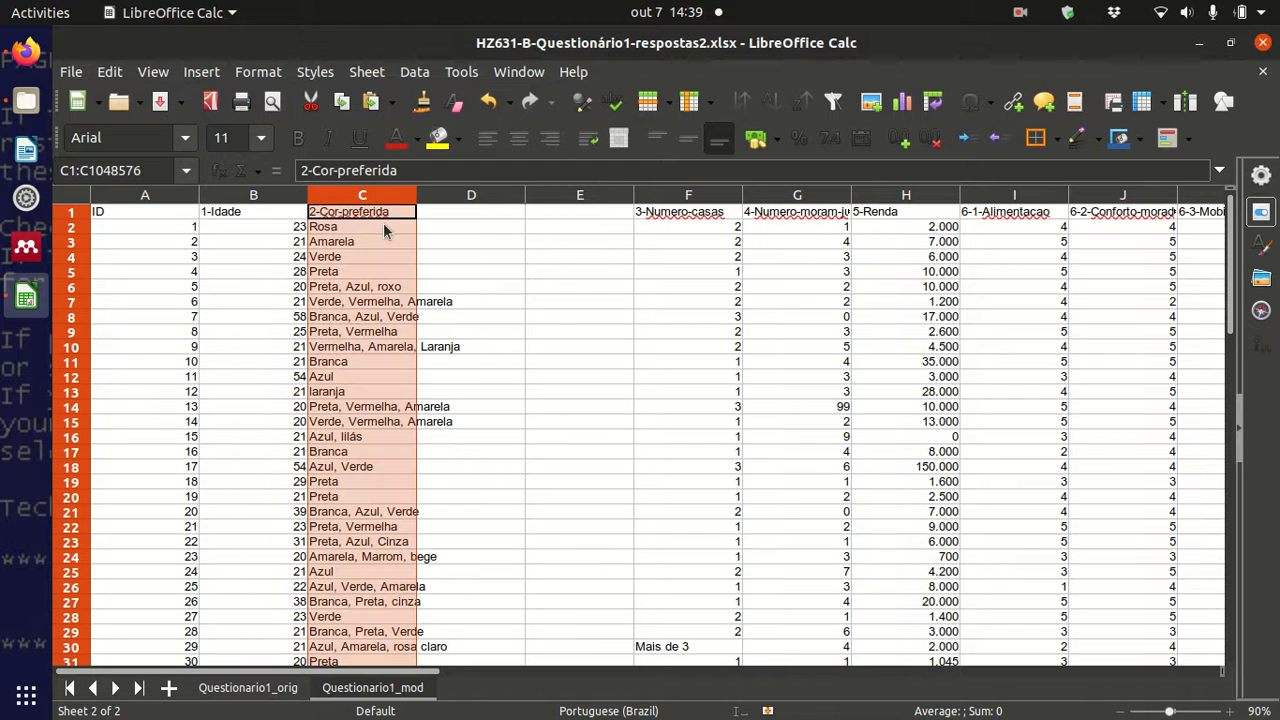
left_click(358, 275)
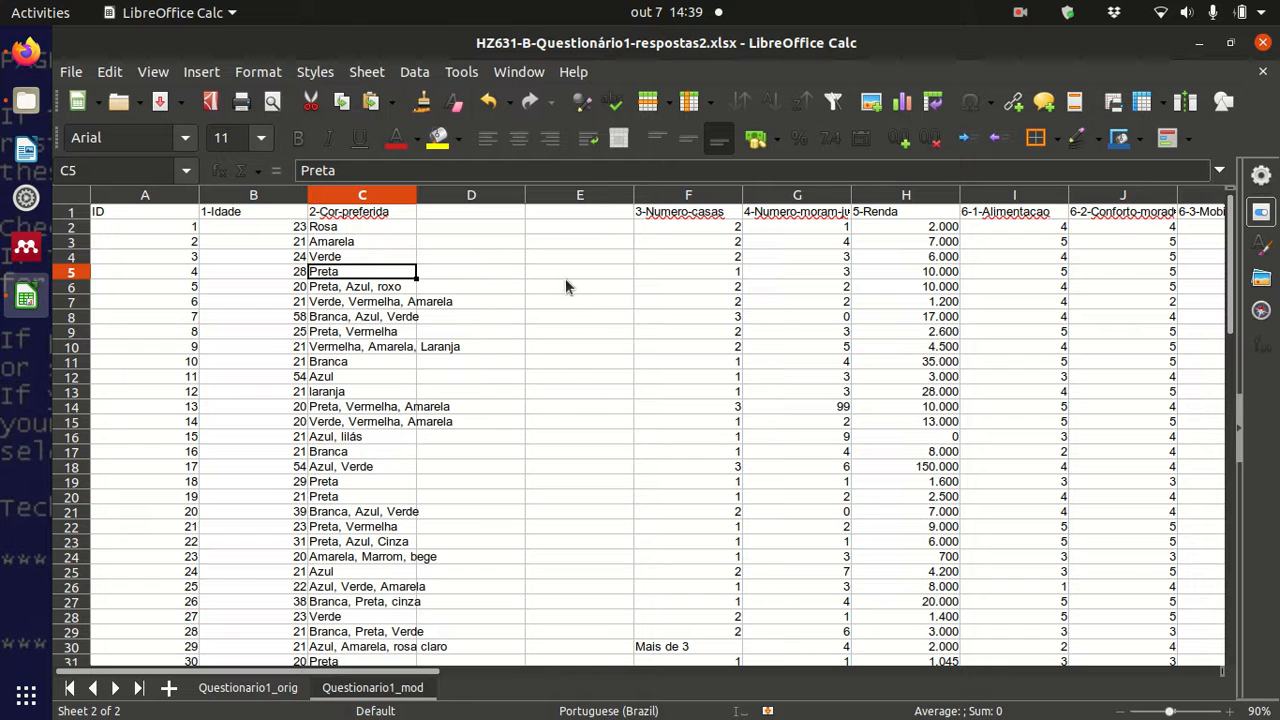
left_click(380, 346)
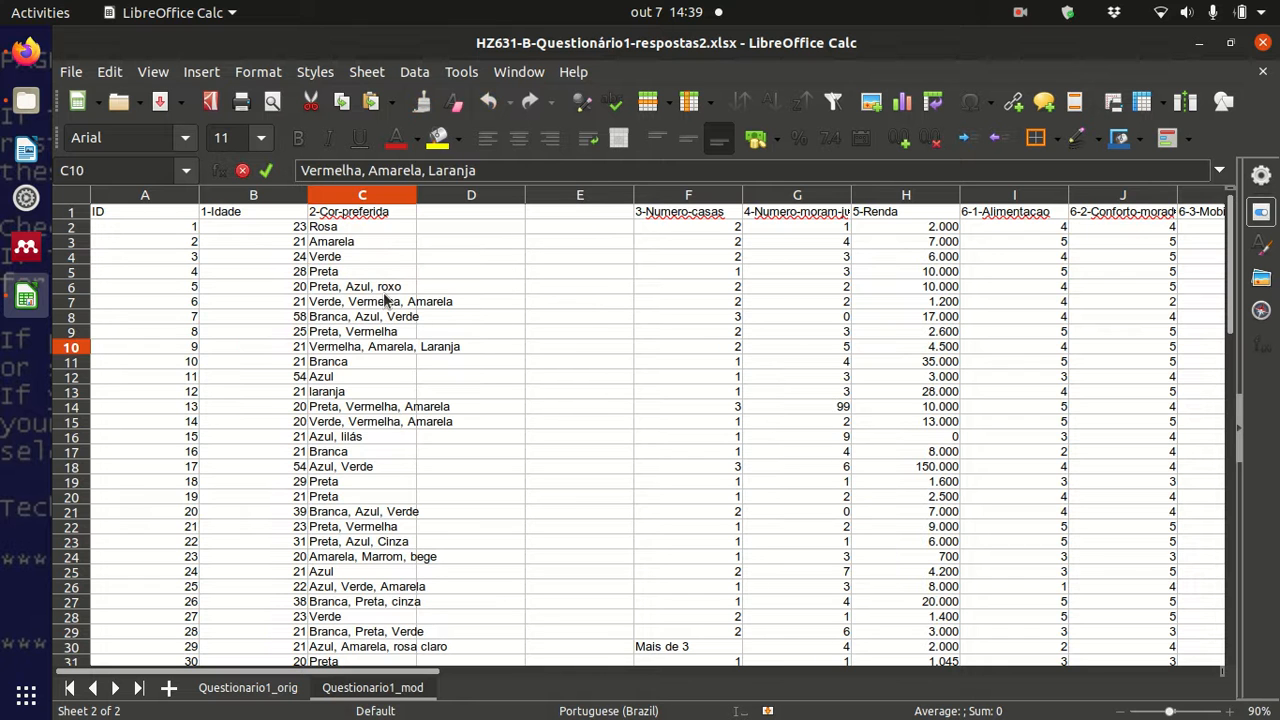
left_click(385, 298)
left_click(384, 213)
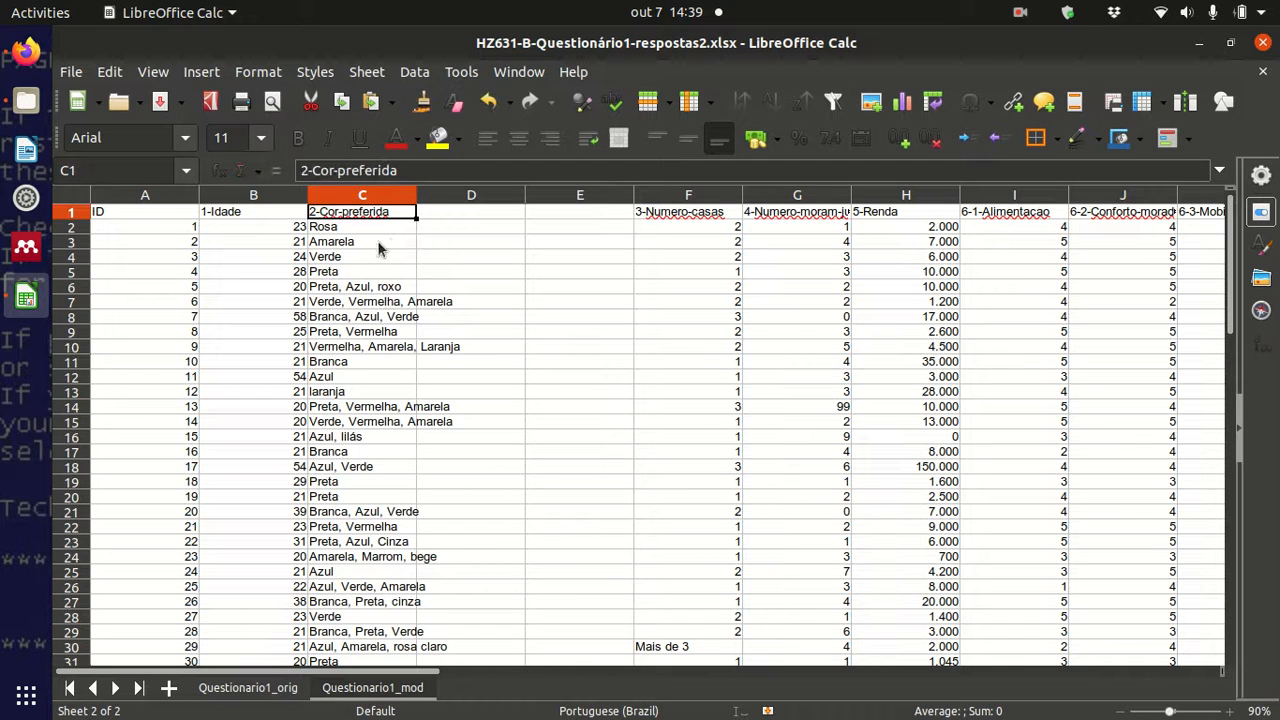
left_click(377, 258)
left_click(377, 316)
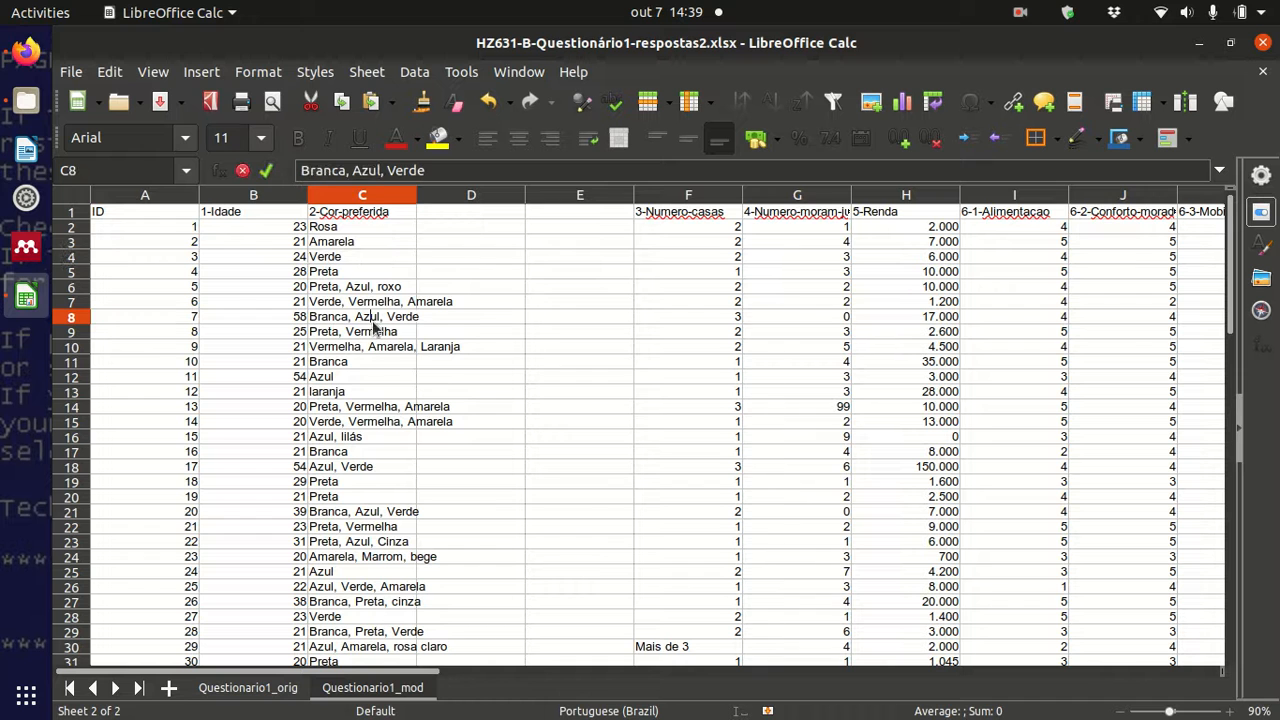
- Try splitting the whole 2-Cor-preferida column with Text to Columns at a fixed width, with a break at about character 11
left_click(389, 197)
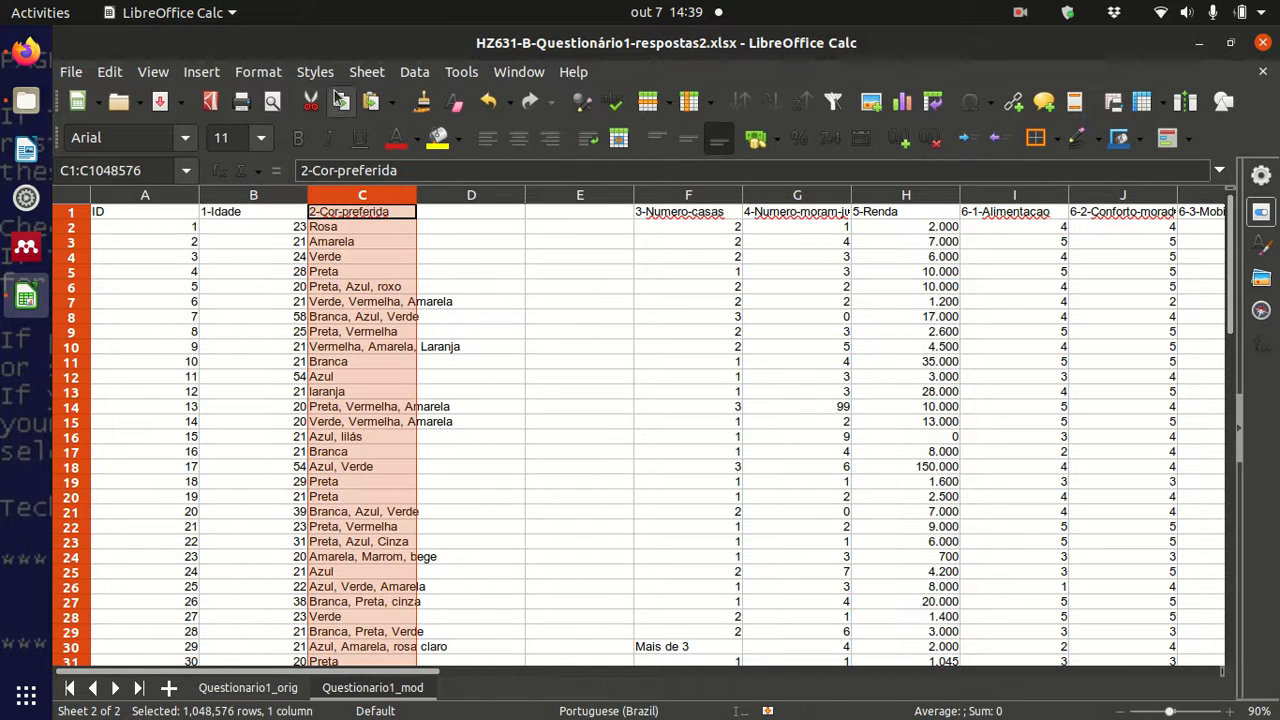
left_click(413, 73)
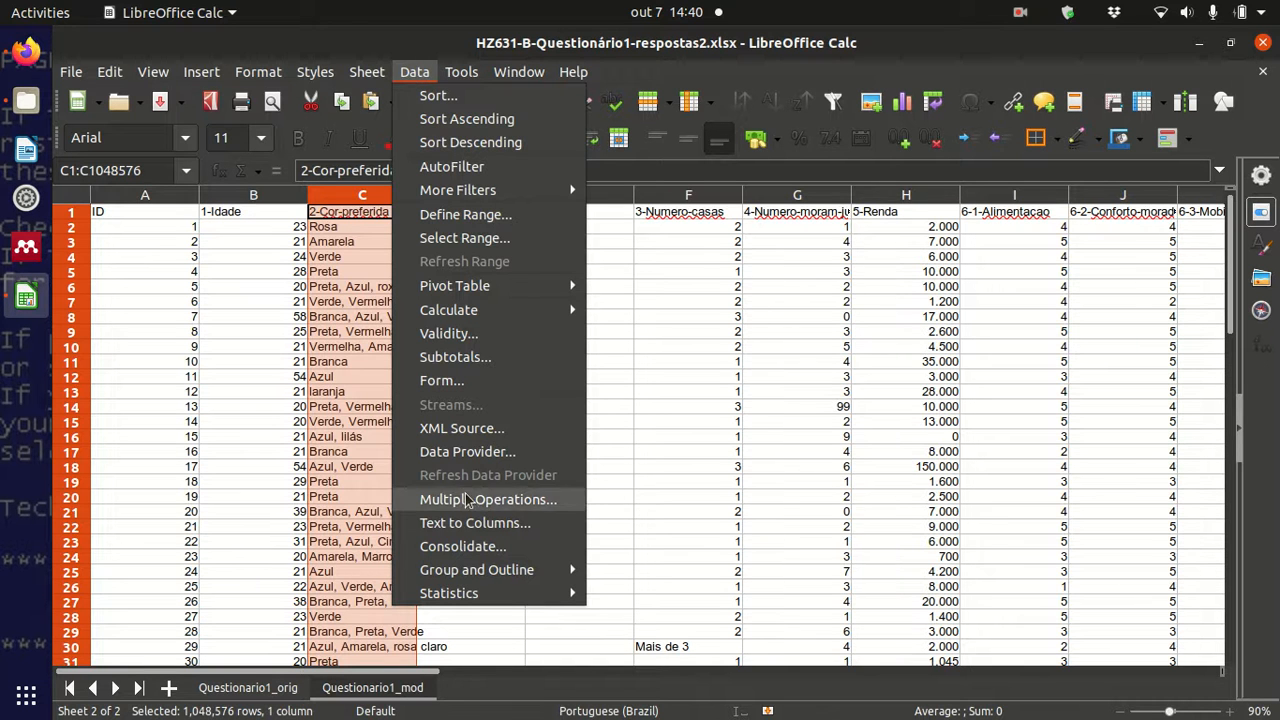
left_click(507, 530)
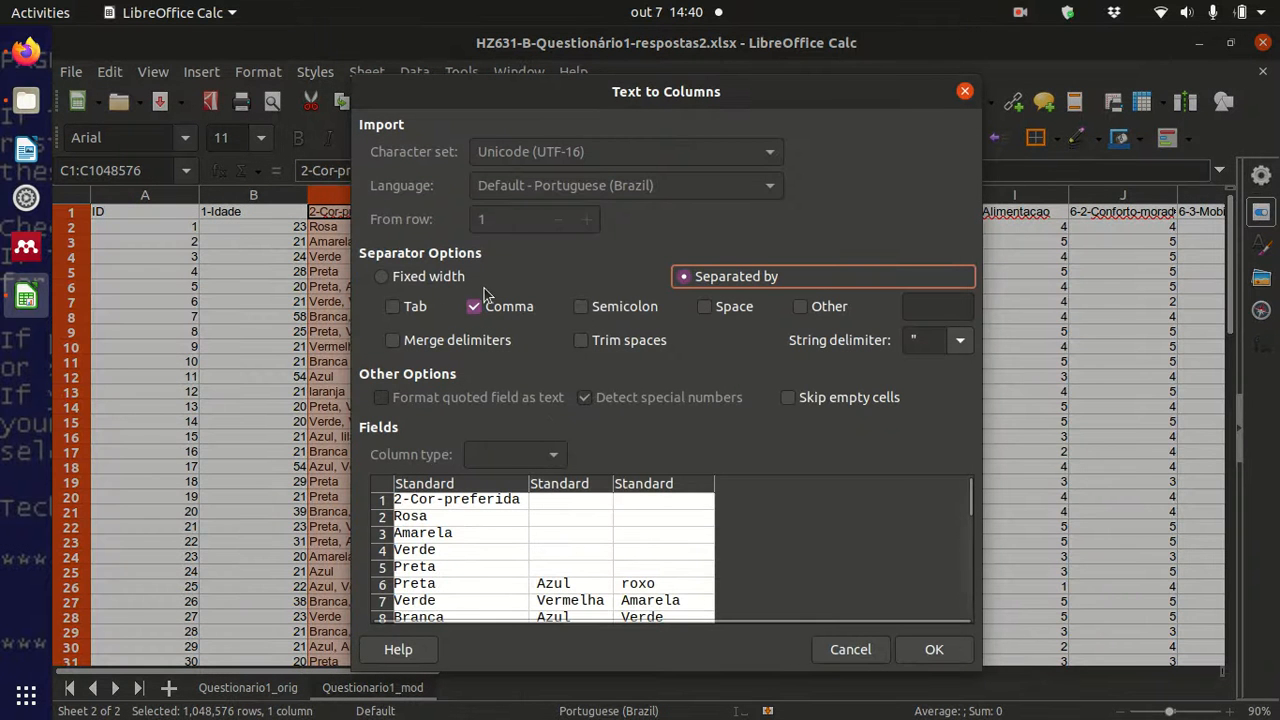
left_click(381, 276)
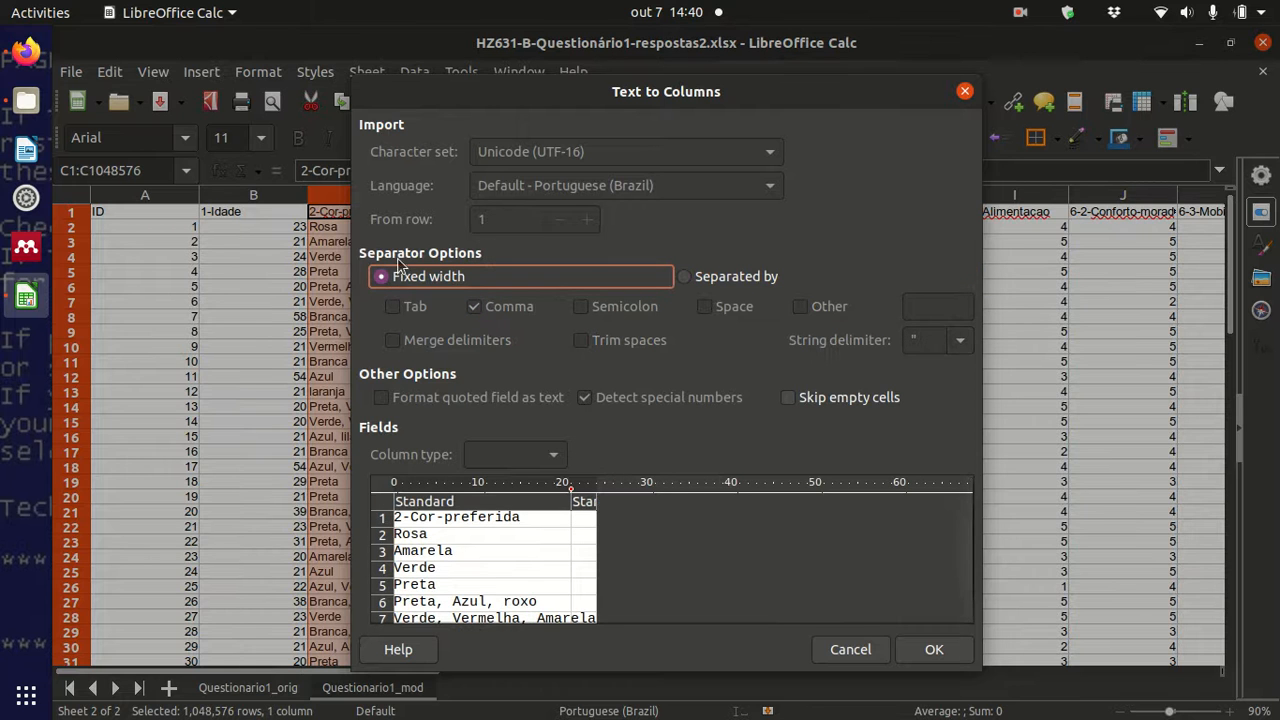
left_click(577, 486)
left_click_drag(577, 488, 495, 490)
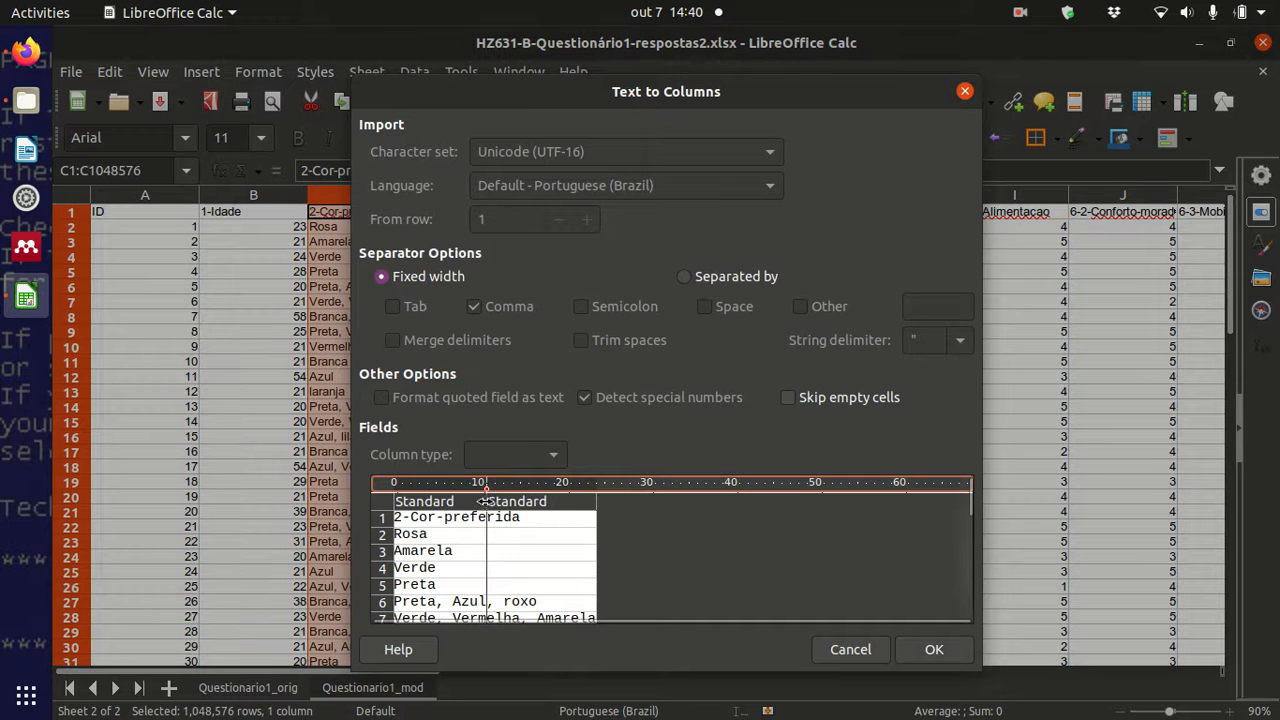
left_click_drag(489, 503, 487, 502)
left_click(488, 532)
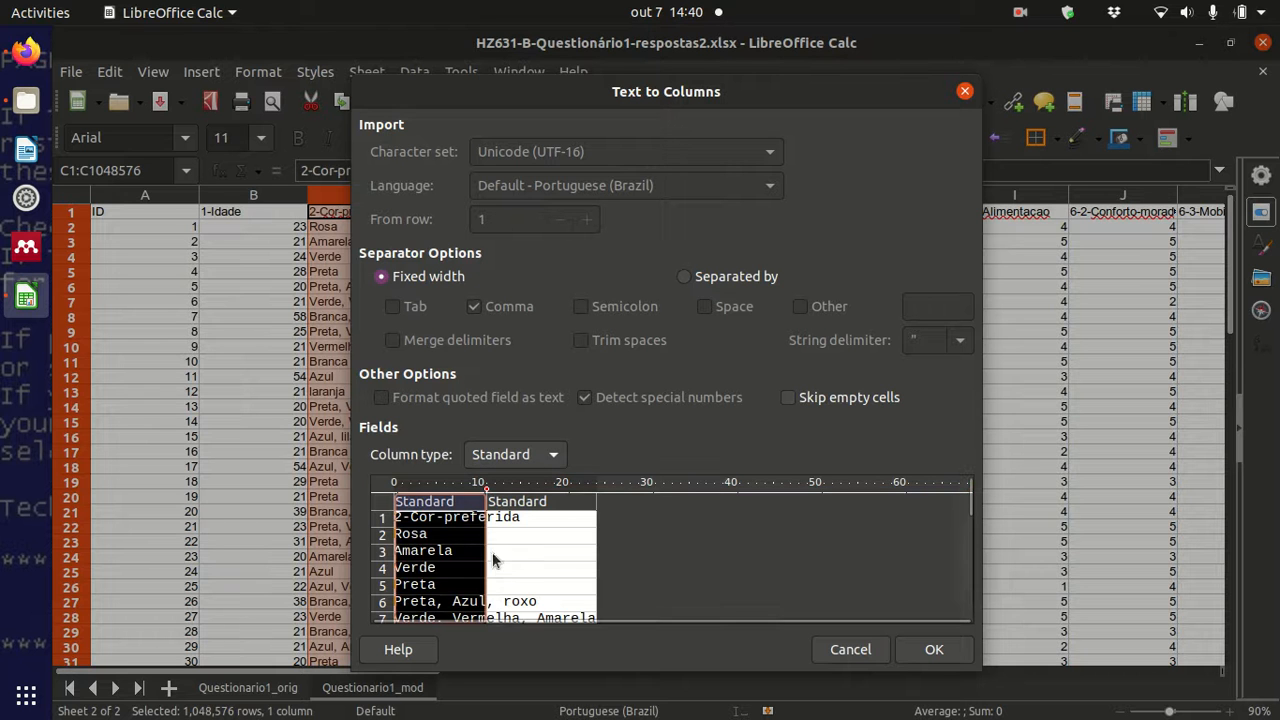
left_click(503, 567)
left_click(924, 652)
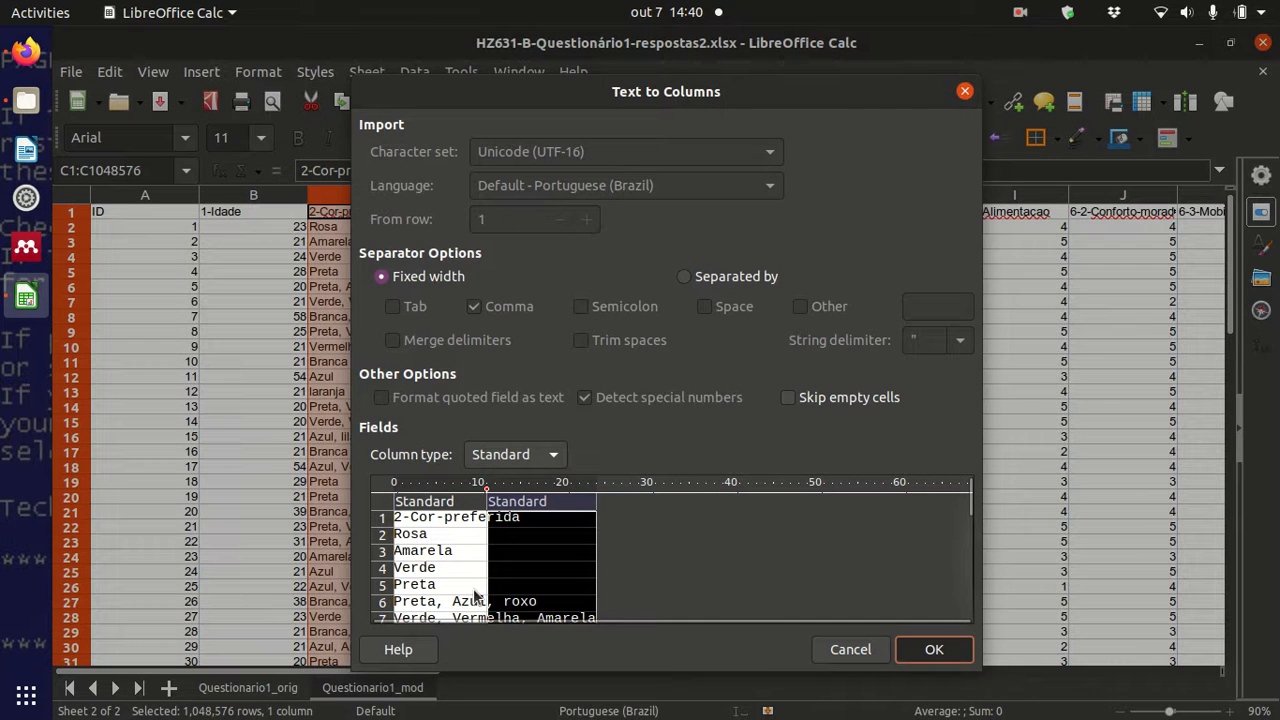
- Inspect how the fixed-width split divided the header and colour names across columns C, D and E
left_click(460, 408)
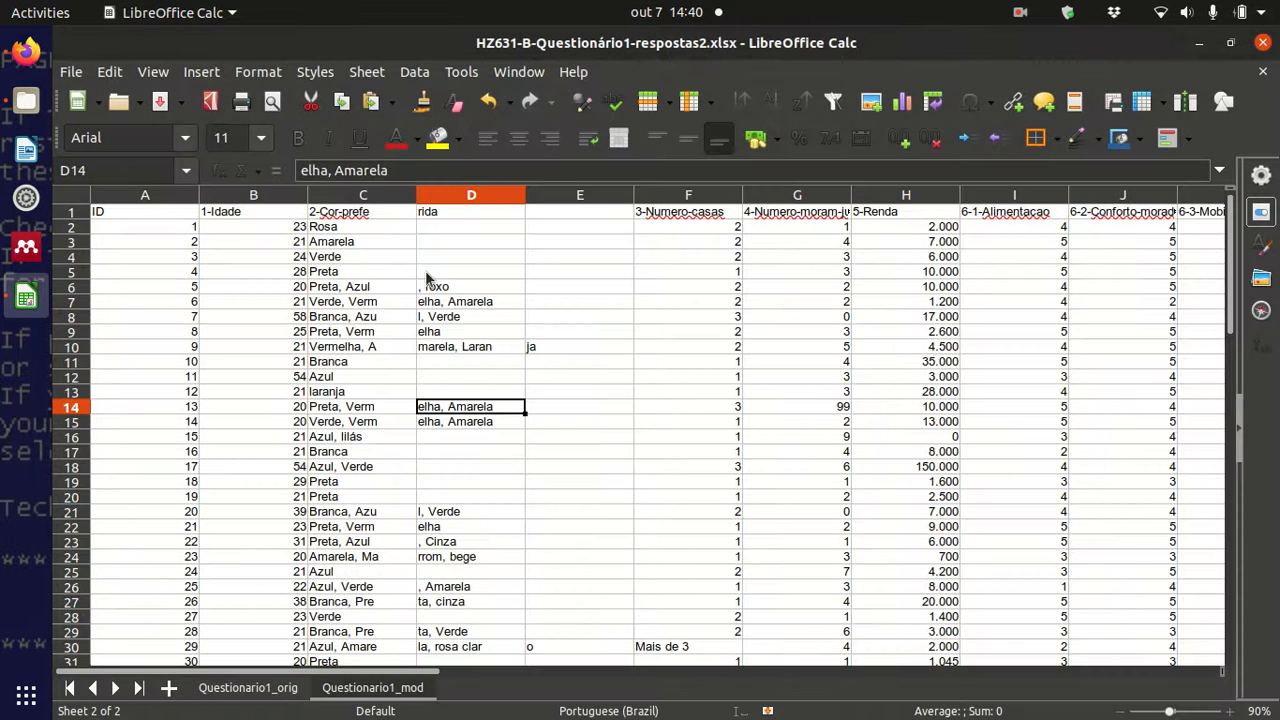
left_click(430, 275)
left_click(441, 302)
left_click(393, 290)
left_click(440, 319)
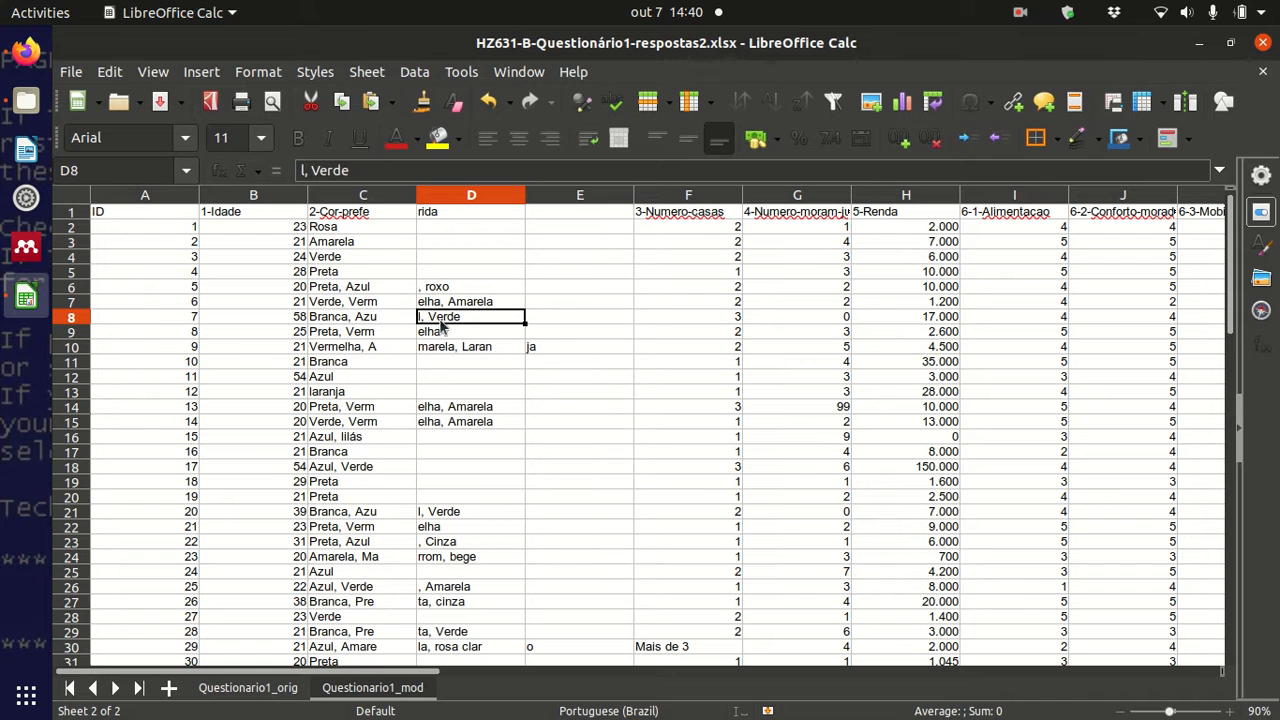
left_click(425, 214)
left_click(391, 214)
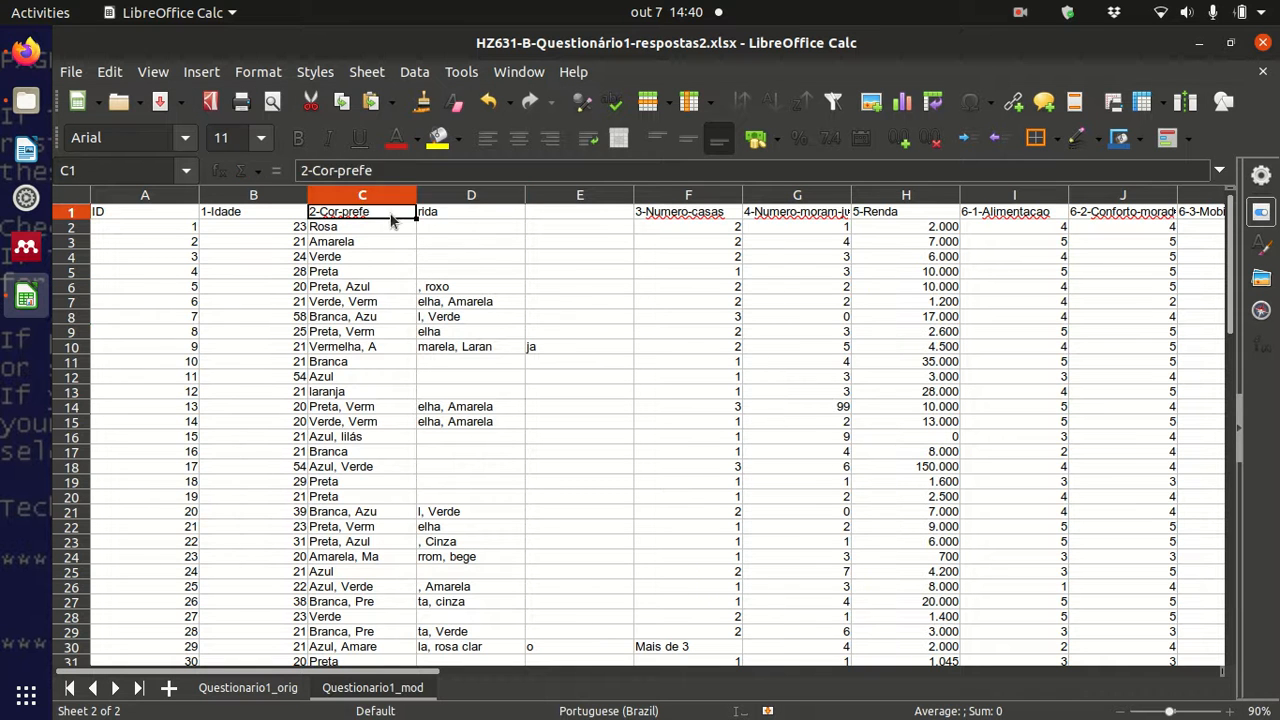
left_click(391, 362)
left_click(455, 347)
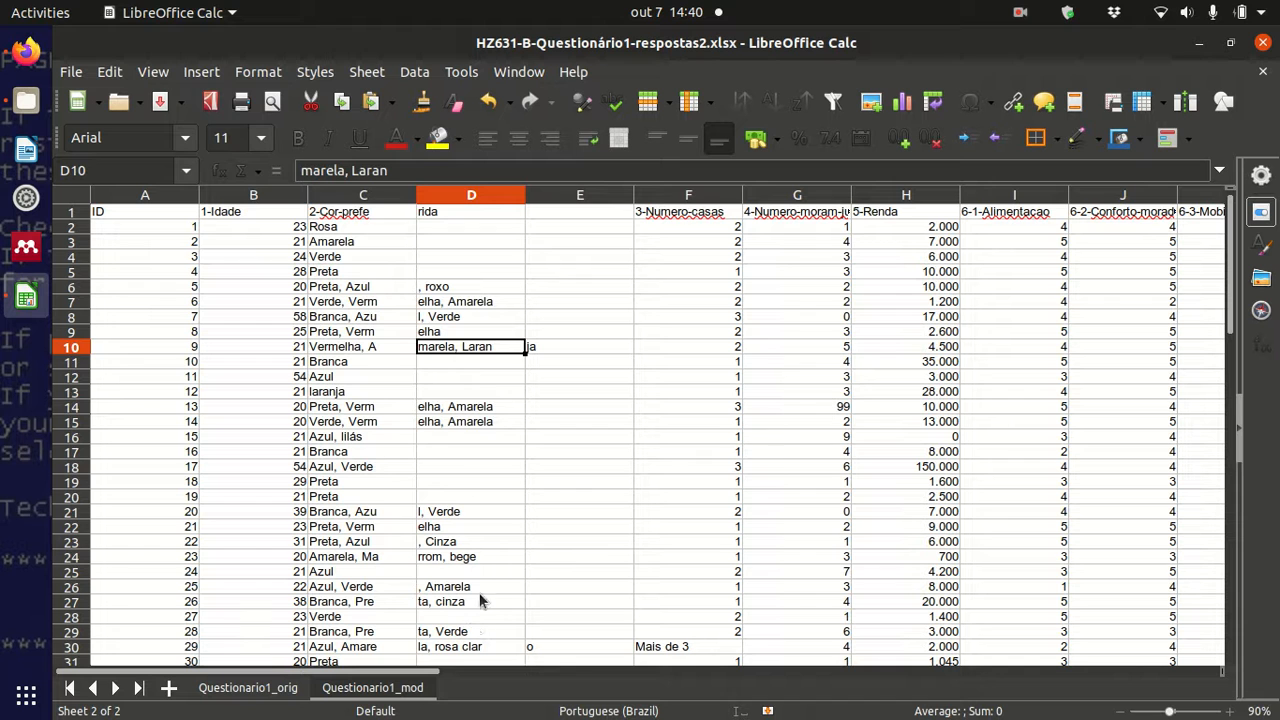
left_click(440, 541)
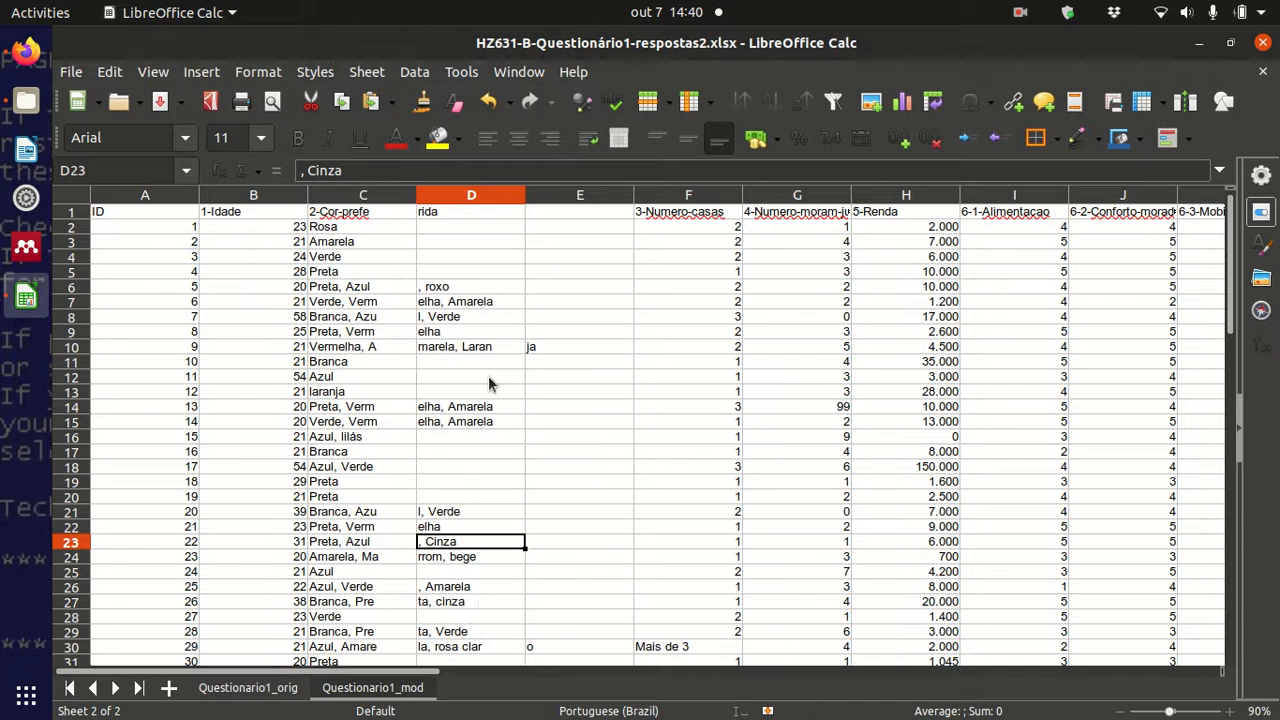
scroll(490, 418, "down", 5)
scroll(496, 457, "up", 5)
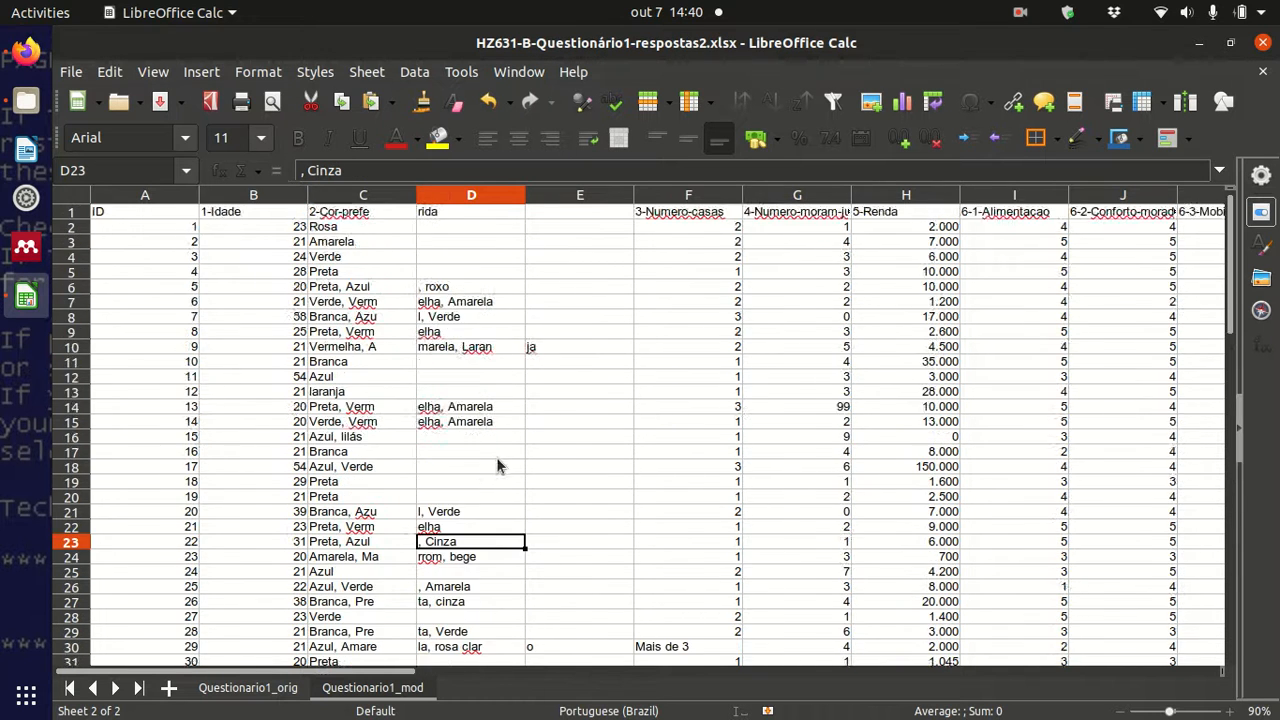
- Undo the fixed-width split of the 2-Cor-preferida column and enlarge the sheet view to 100%
scroll(496, 457, "up", 1, "ctrl")
key("ctrl+z")
left_click(411, 468)
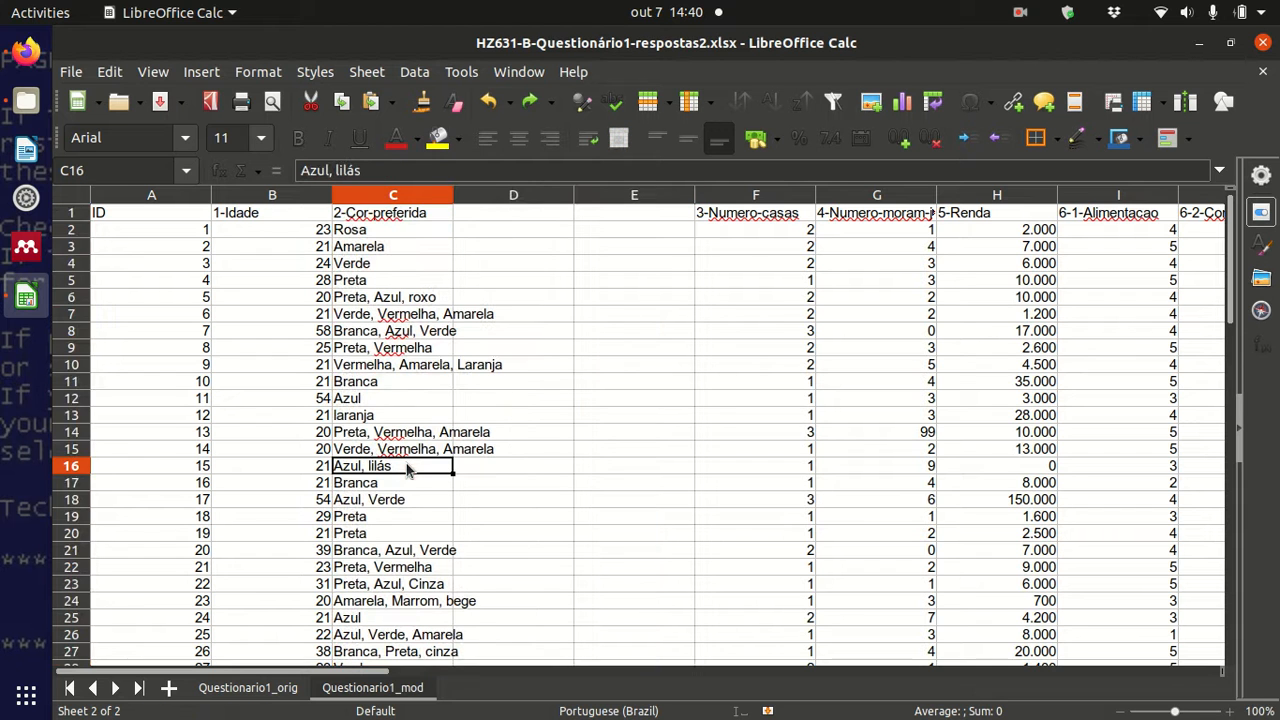
- Split the whole 2-Cor-preferida column into separate columns with Text to Columns, using the comma as separator
left_click(381, 297)
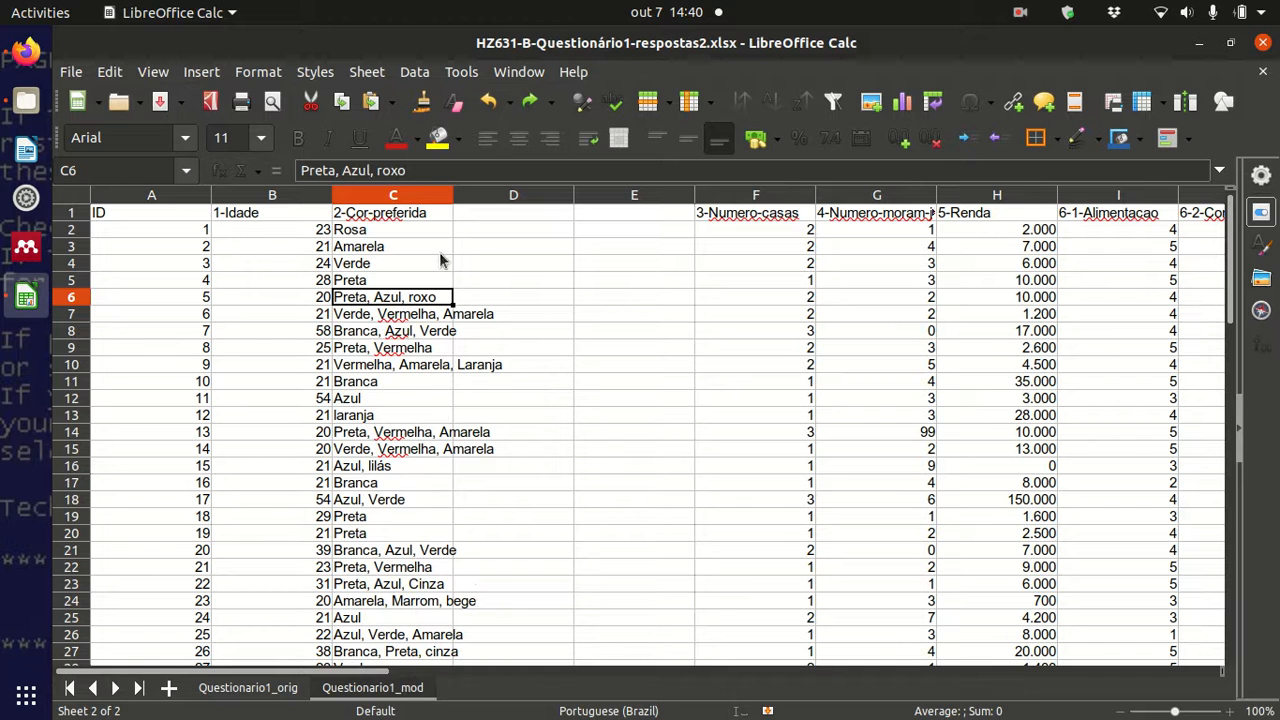
left_click(407, 197)
left_click(414, 72)
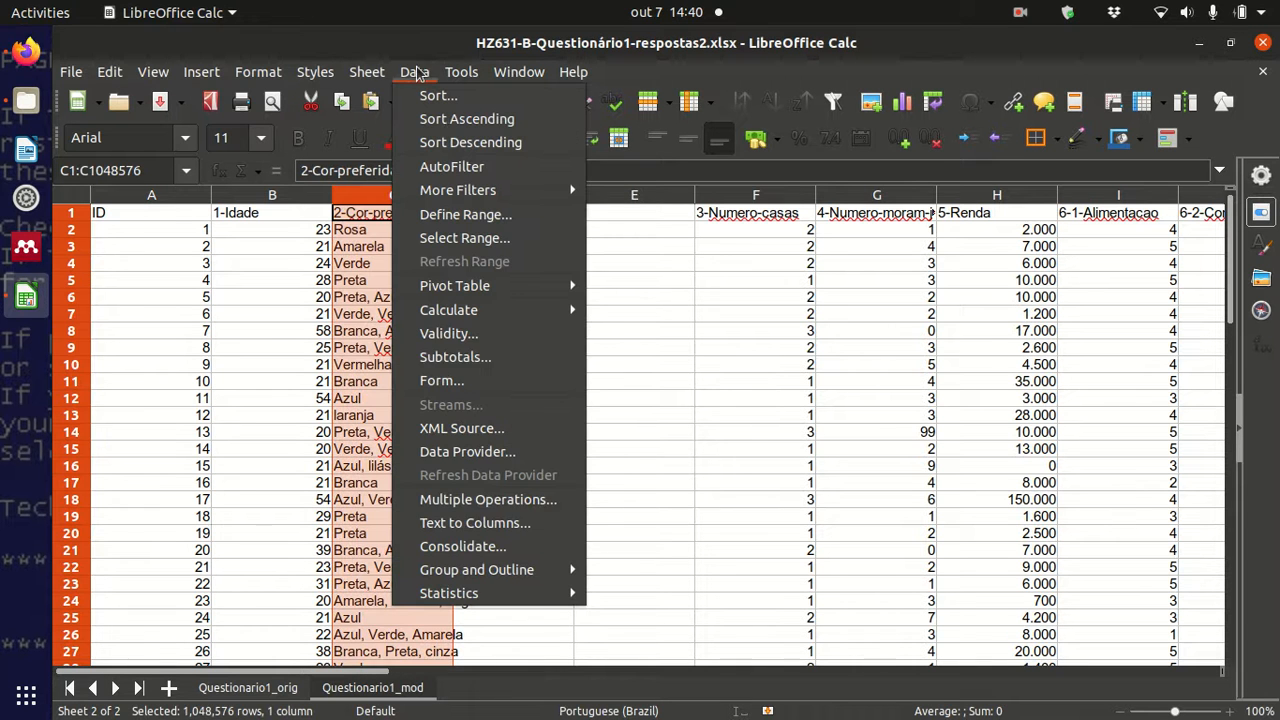
left_click(639, 352)
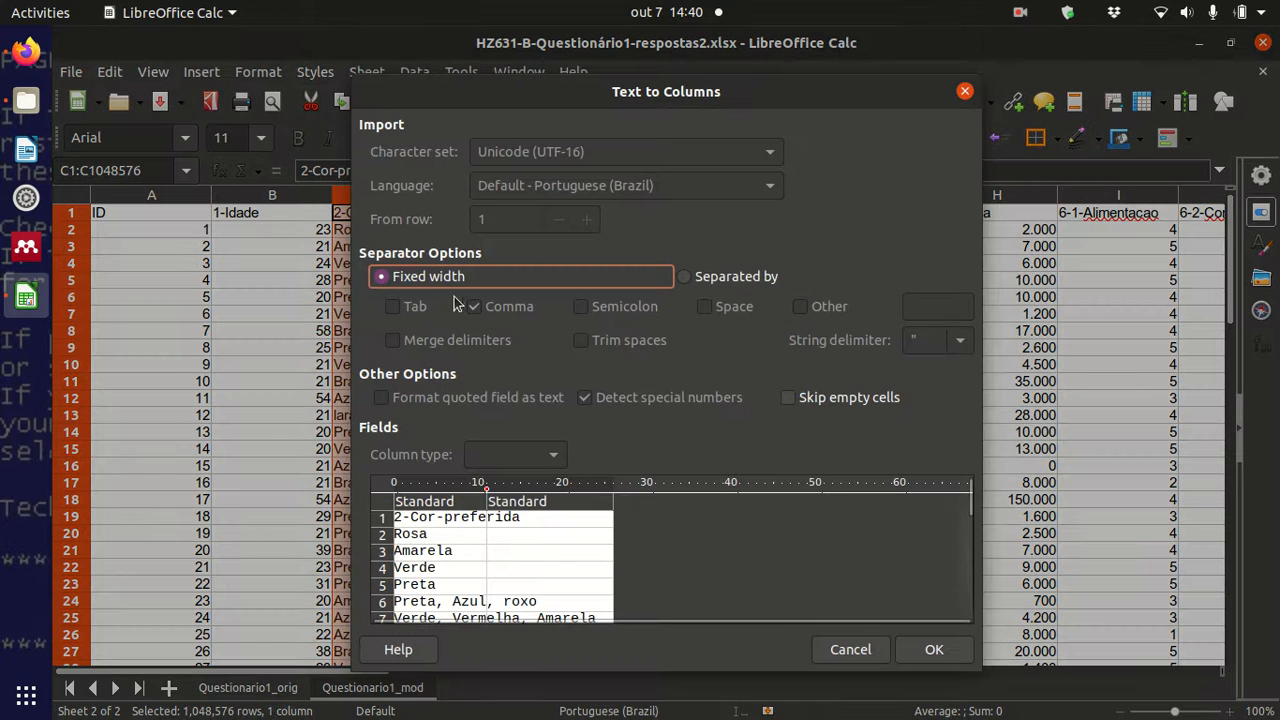
left_click(686, 280)
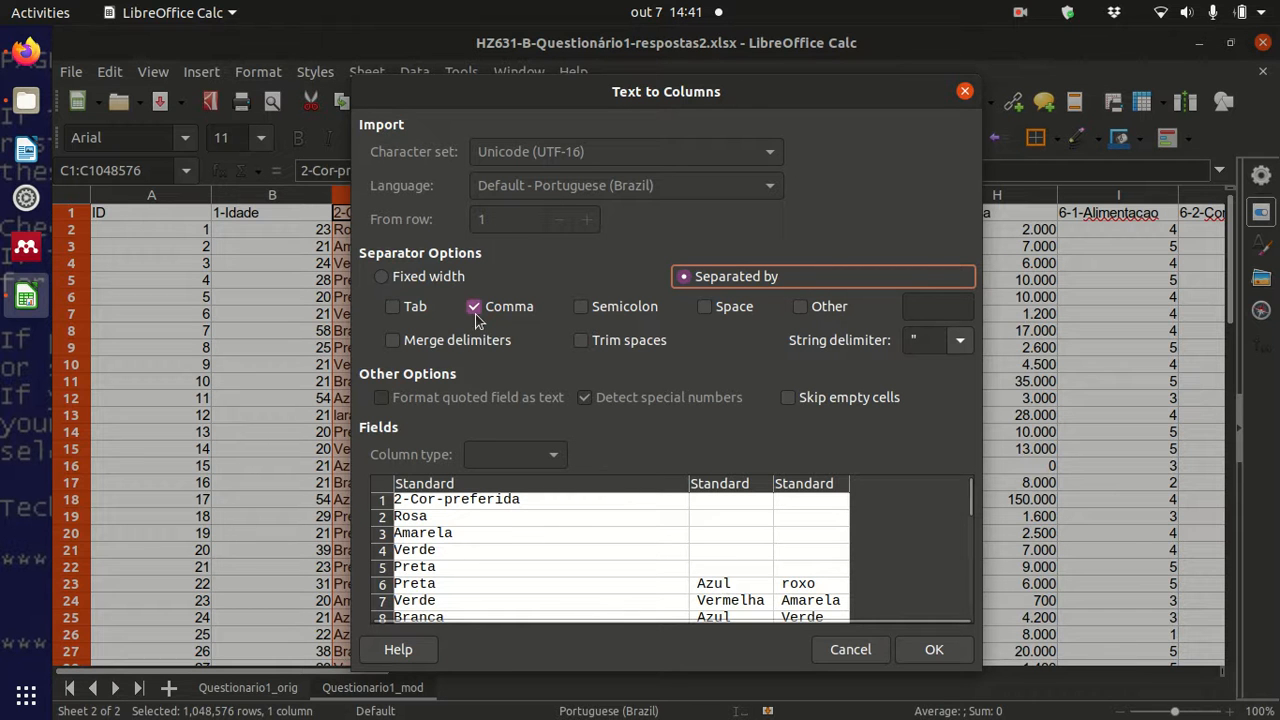
left_click(920, 650)
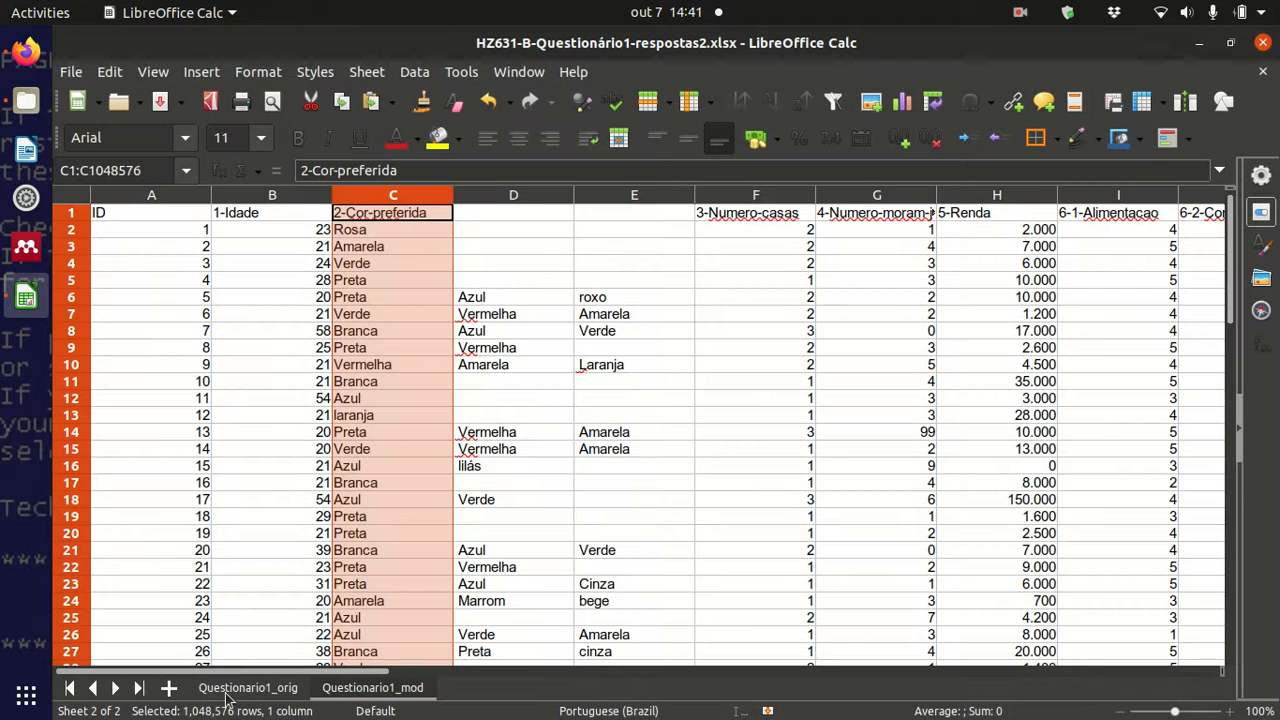
- Read the full wording of question 2 on the preferred colour in the header row of the Questionario1_orig sheet
left_click(224, 697)
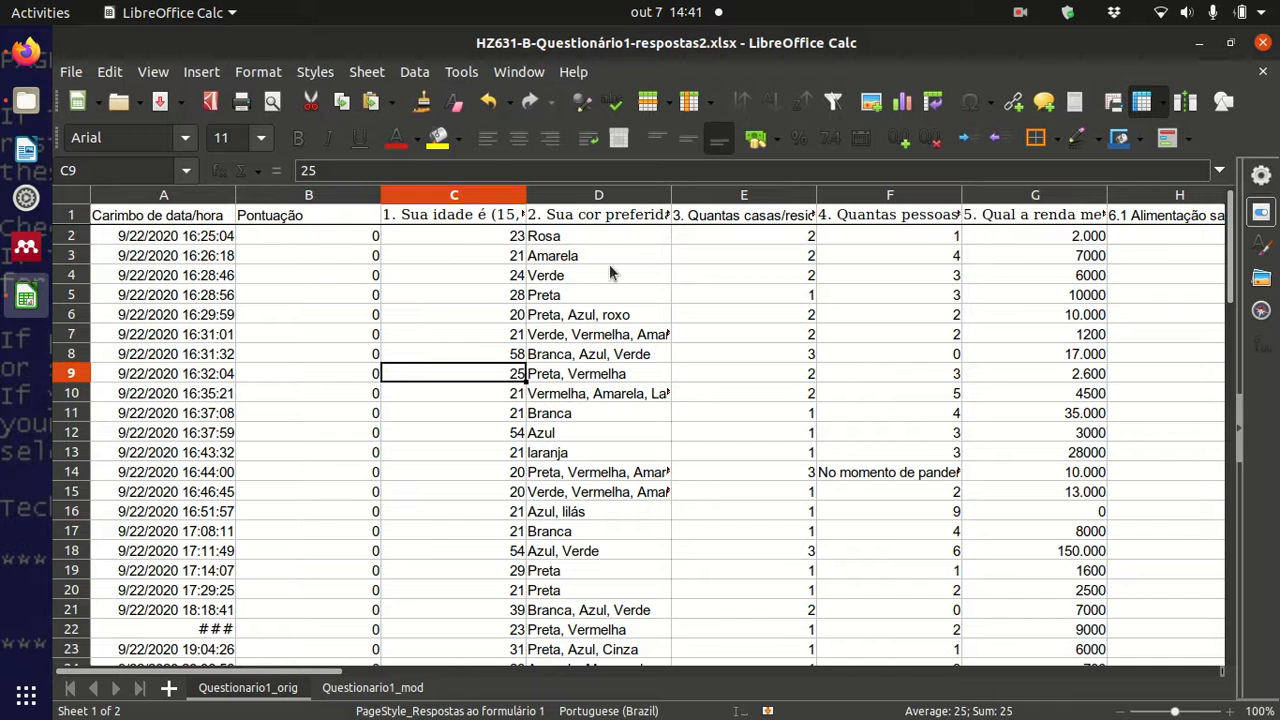
left_click(612, 213)
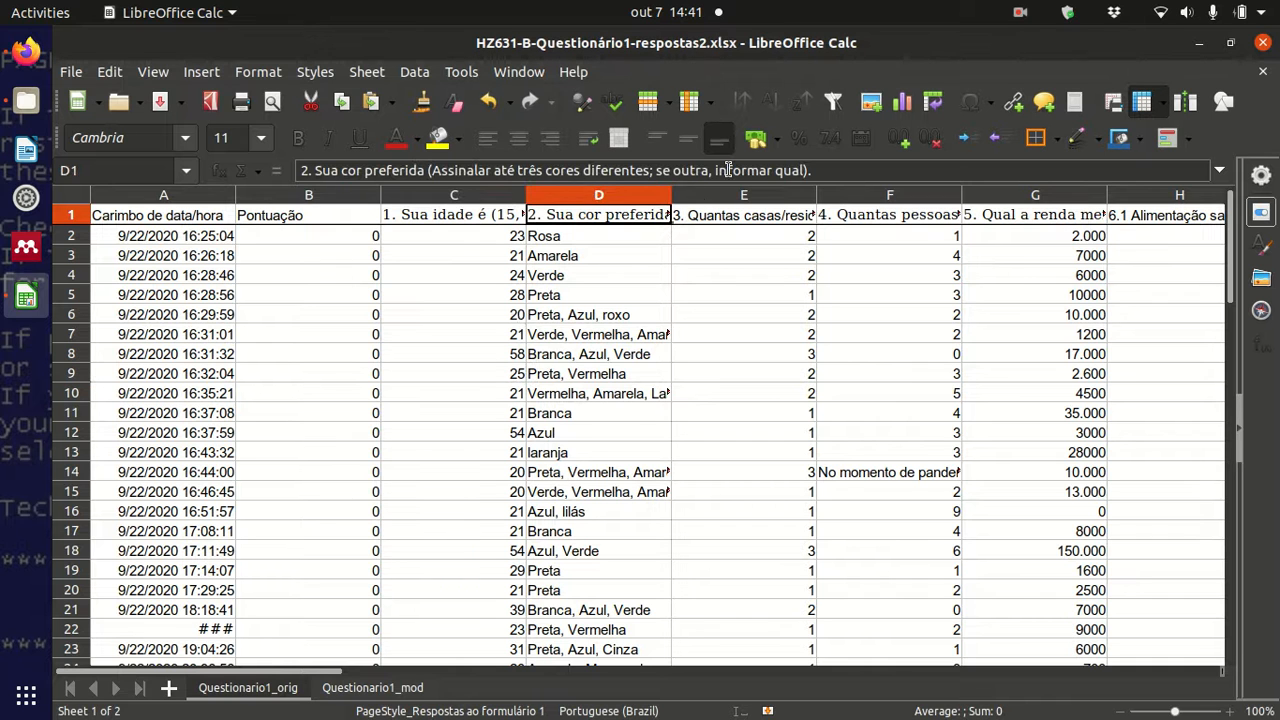
left_click(712, 170)
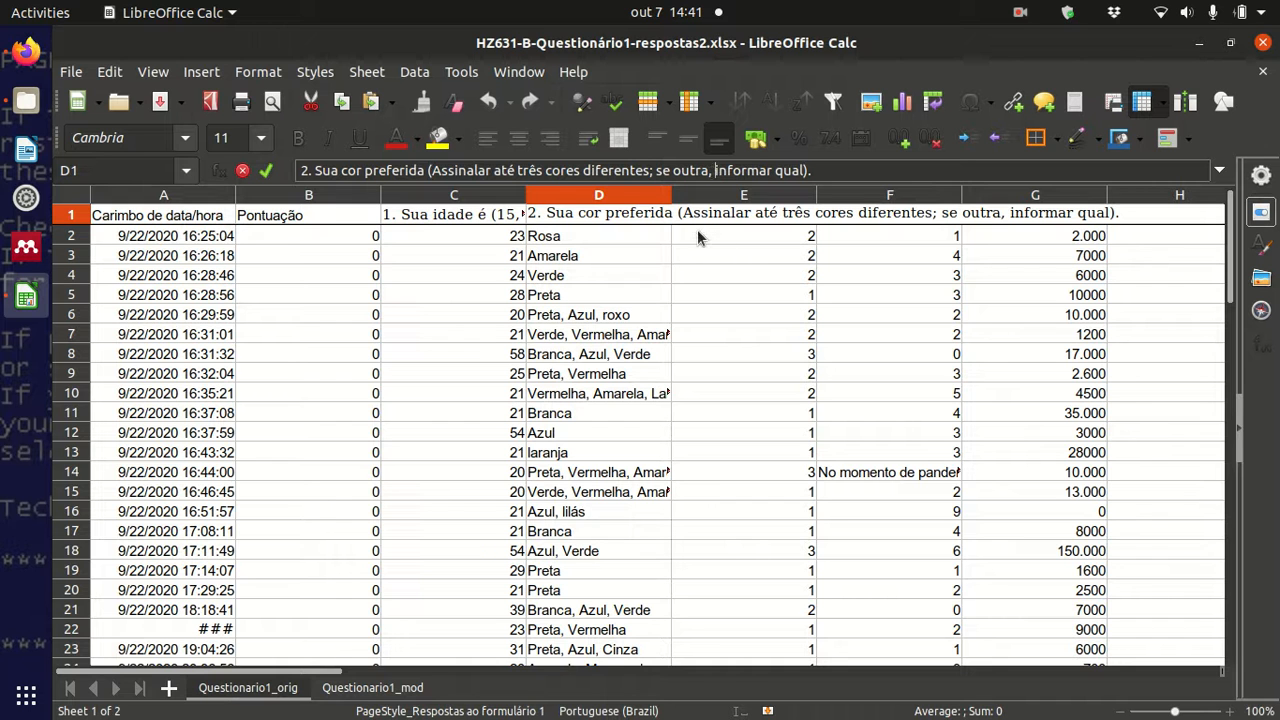
key("Tab")
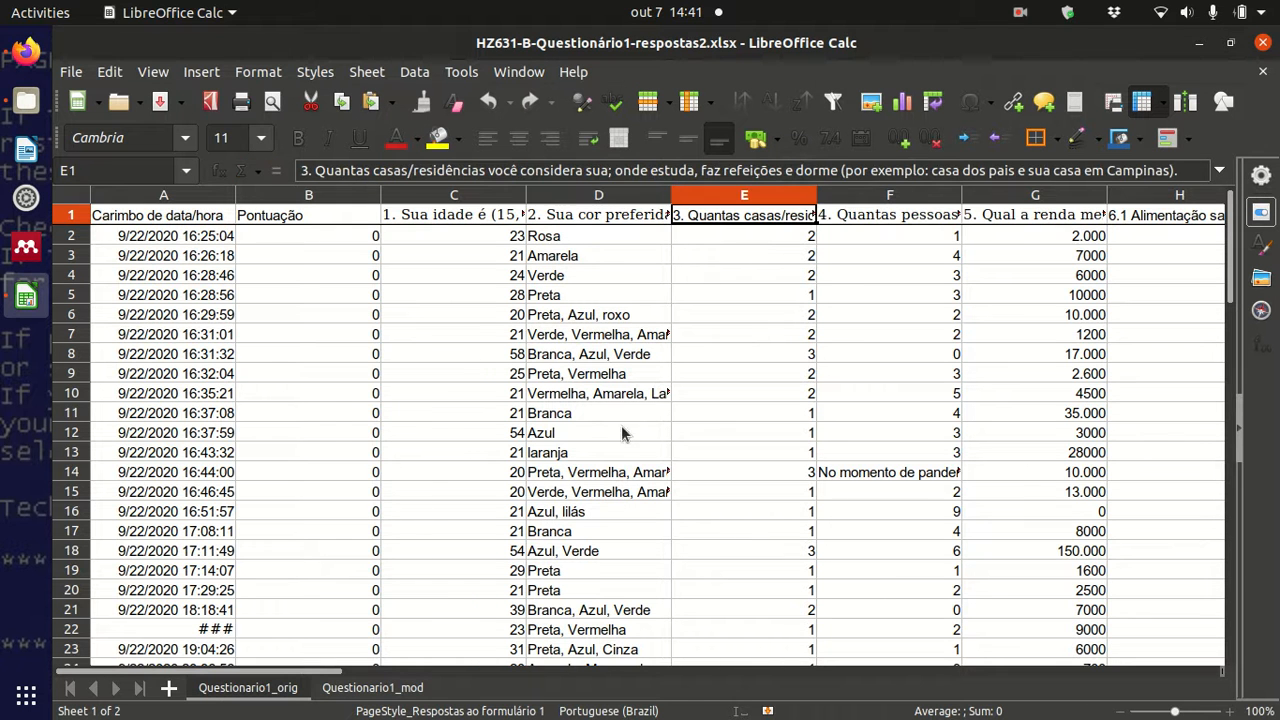
- In the Questionario1_mod sheet, title the column holding the second colour answers 2-2-Cor-preferida
left_click(349, 688)
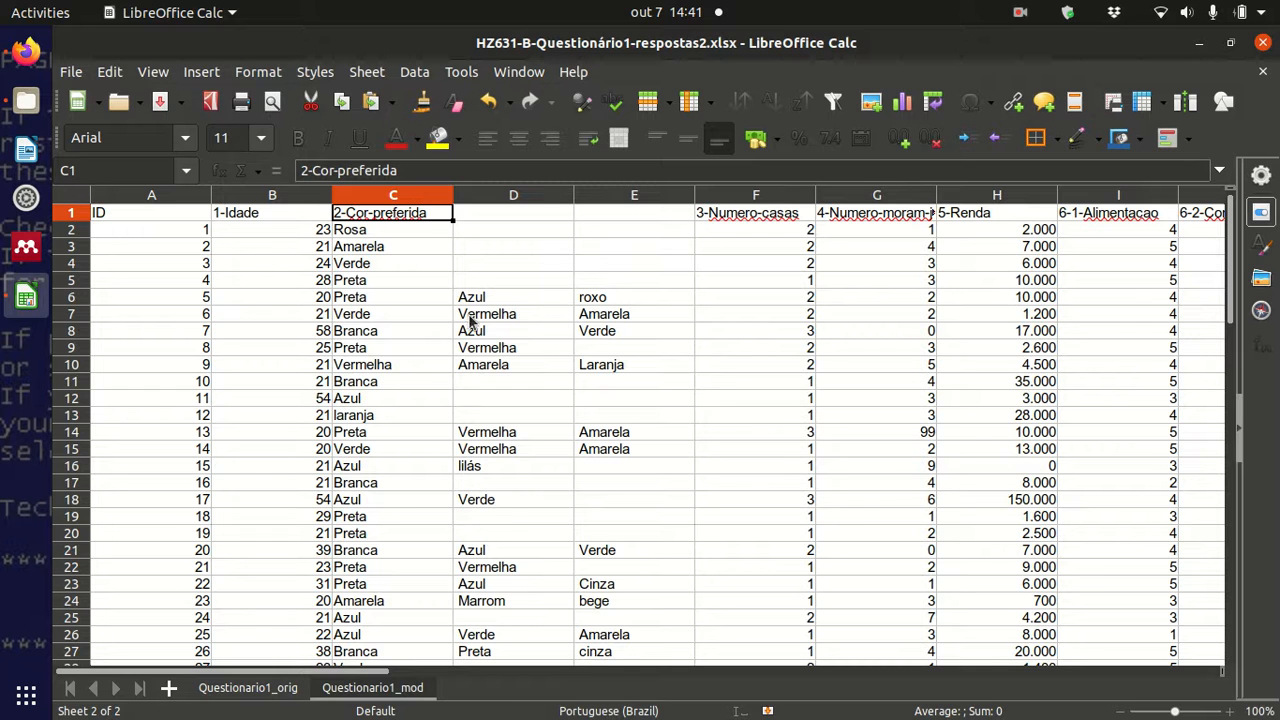
left_click(531, 315)
left_click(598, 314)
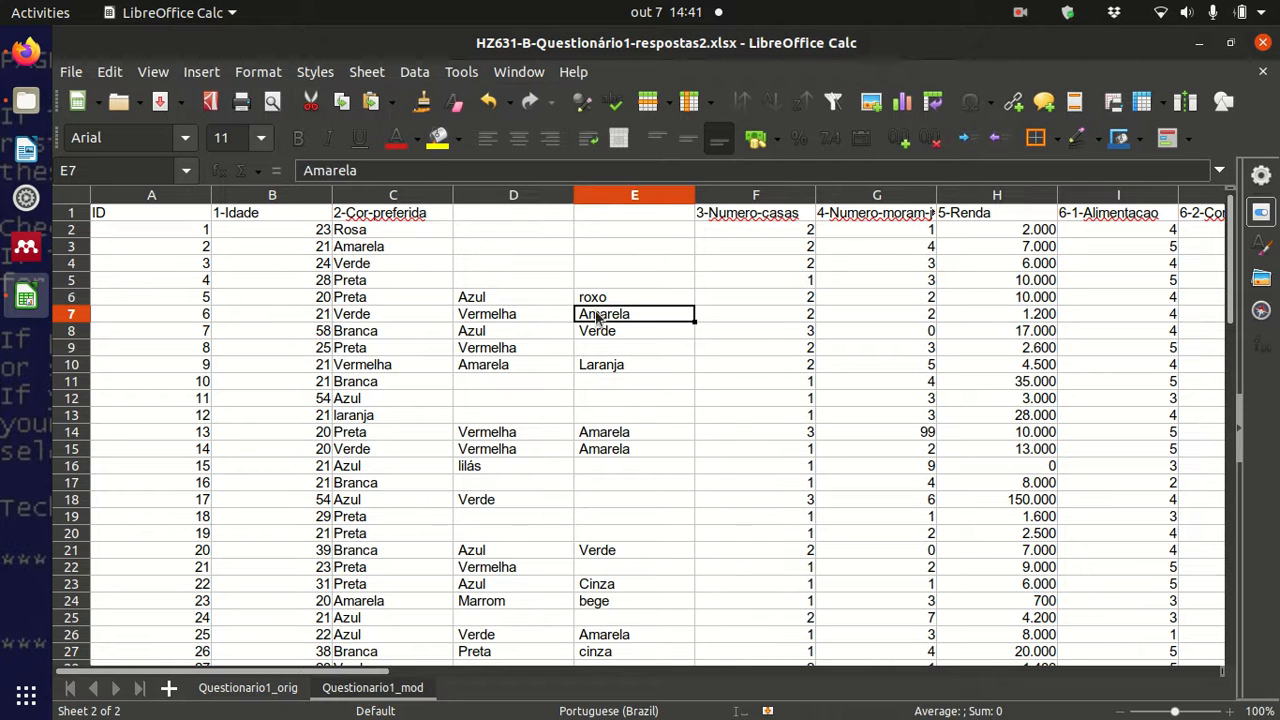
left_click(521, 302)
left_click(540, 316)
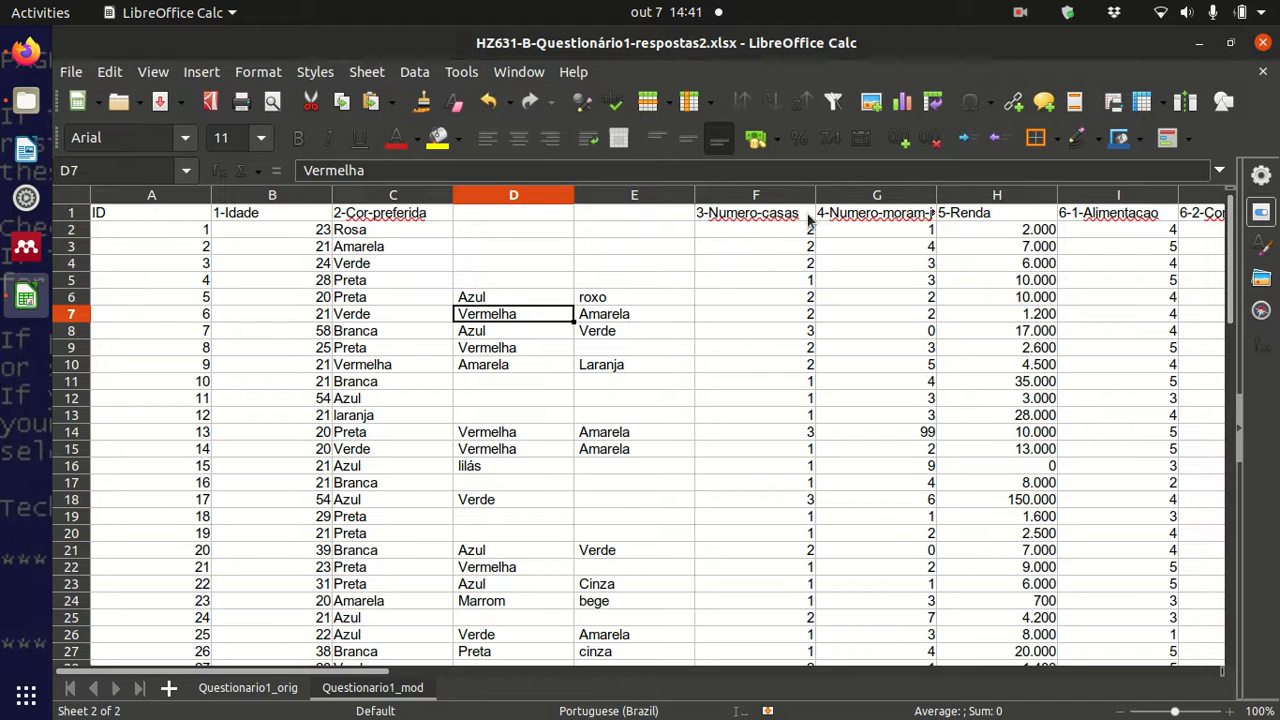
left_click(513, 213)
type("2-")
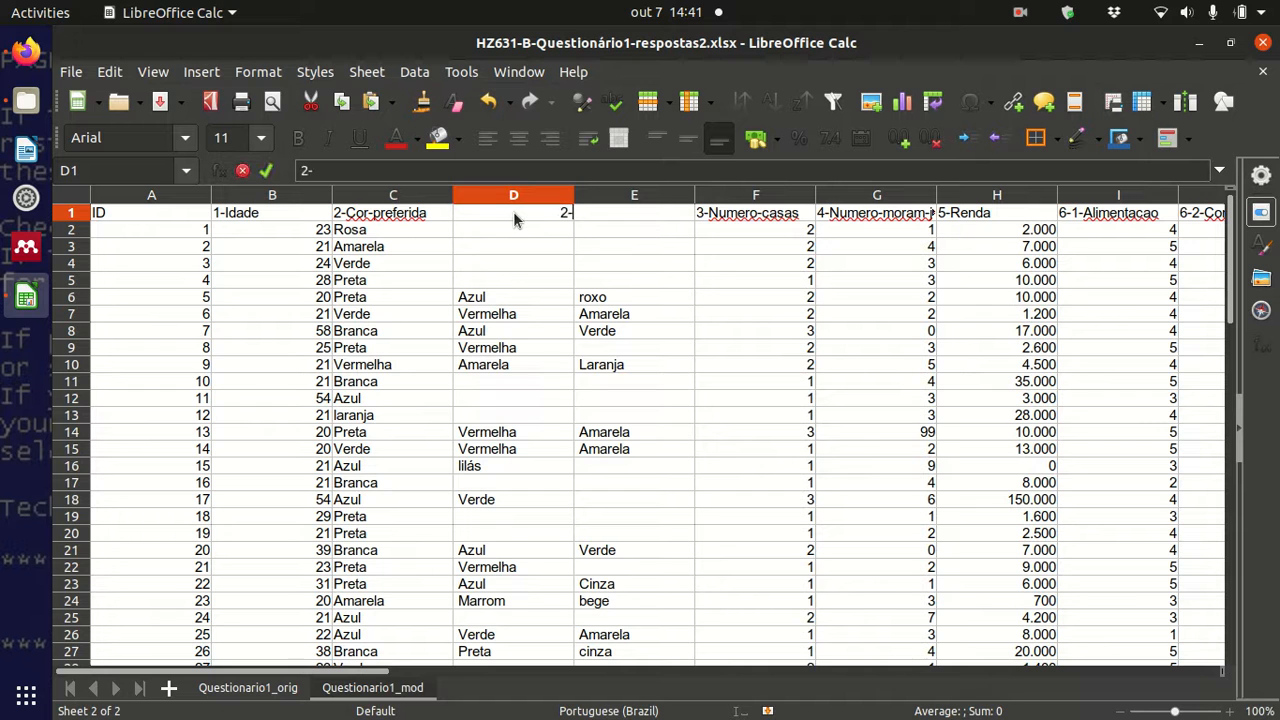
type("2-Cor-preferida")
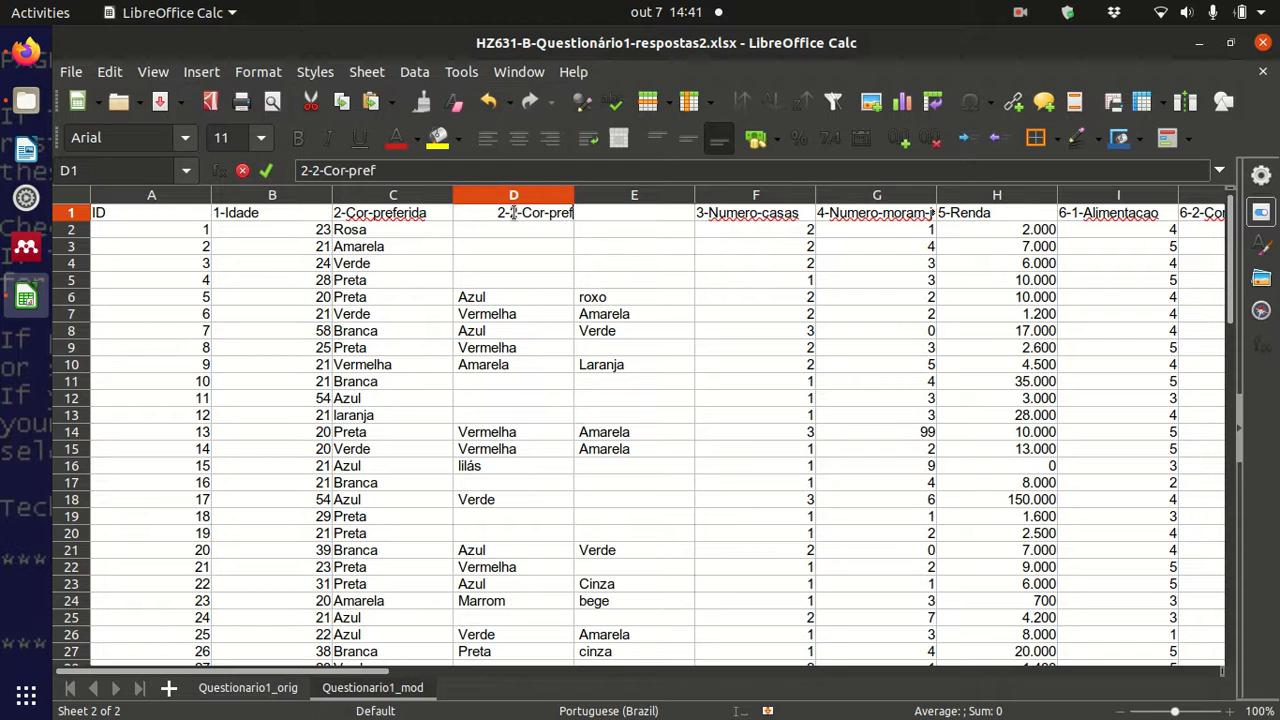
- Title the column holding the third colour answers 2-3-Cor-preferida
key("Tab")
type("2-3-cor")
key("BackSpace")
key("BackSpace")
key("BackSpace")
type("Cor-preferia")
key("BackSpace")
key("BackSpace")
key("BackSpace")
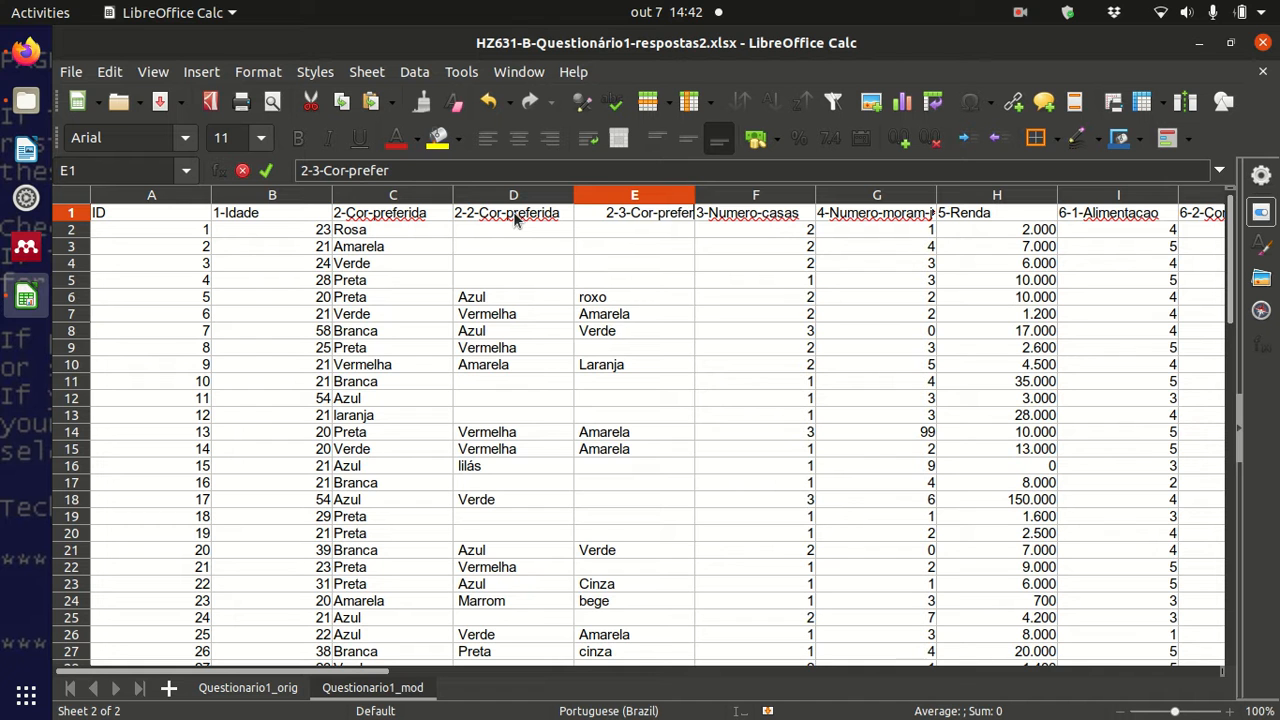
type("rida")
- Rename the header of the first colour column as 2-1-Cor-preferida
key("Left")
key("Left")
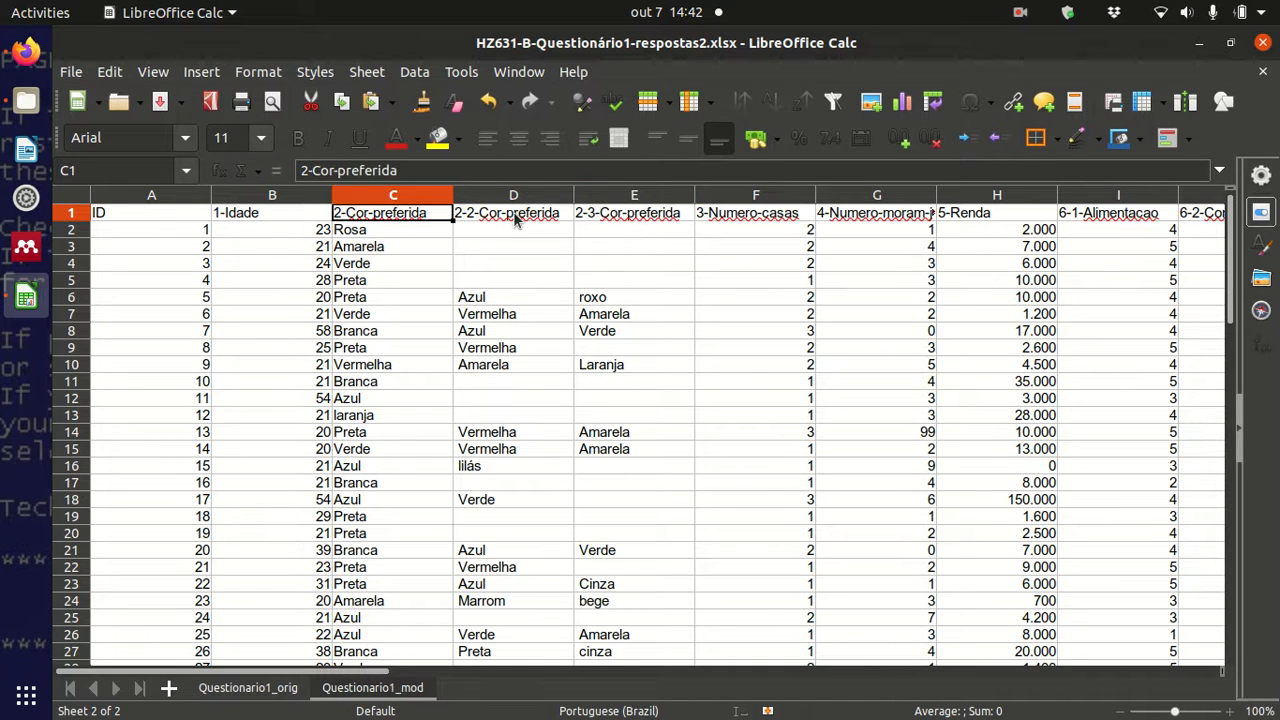
left_click(314, 171)
type("1-")
left_click(411, 285)
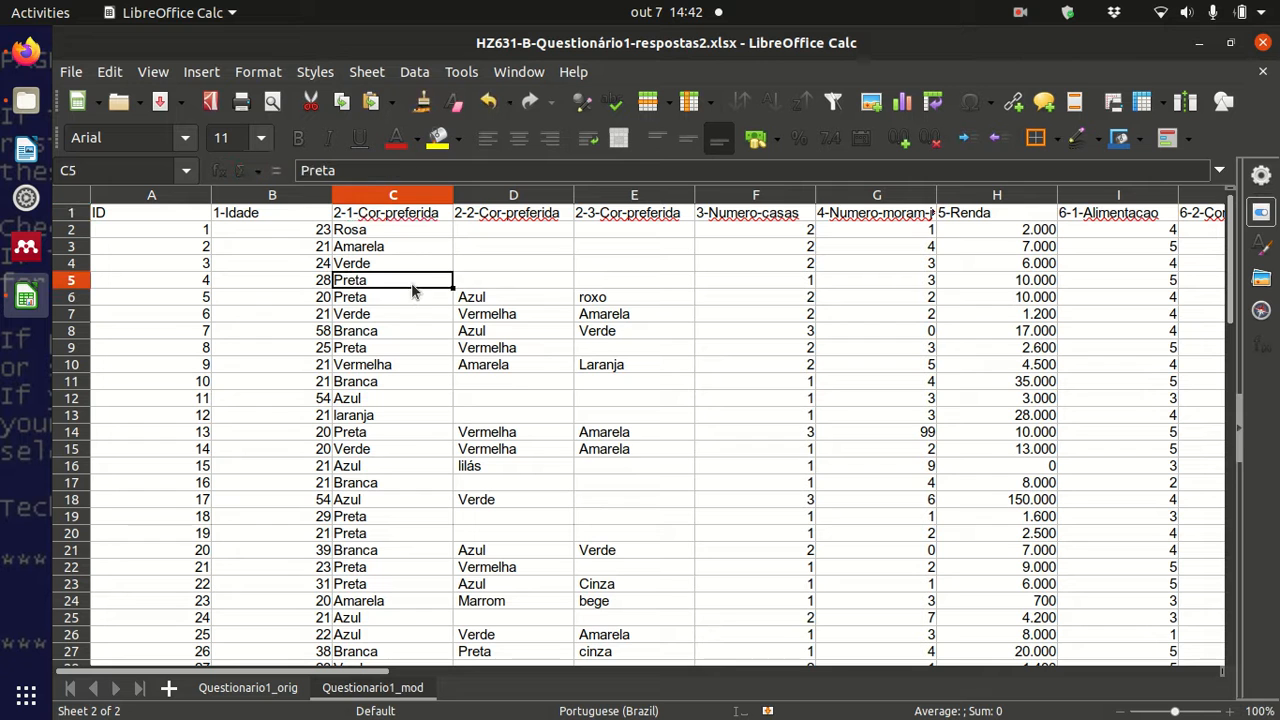
- Examine the filled and empty cells in the second and third colour columns for respondents who gave fewer than three colours
left_click(510, 386)
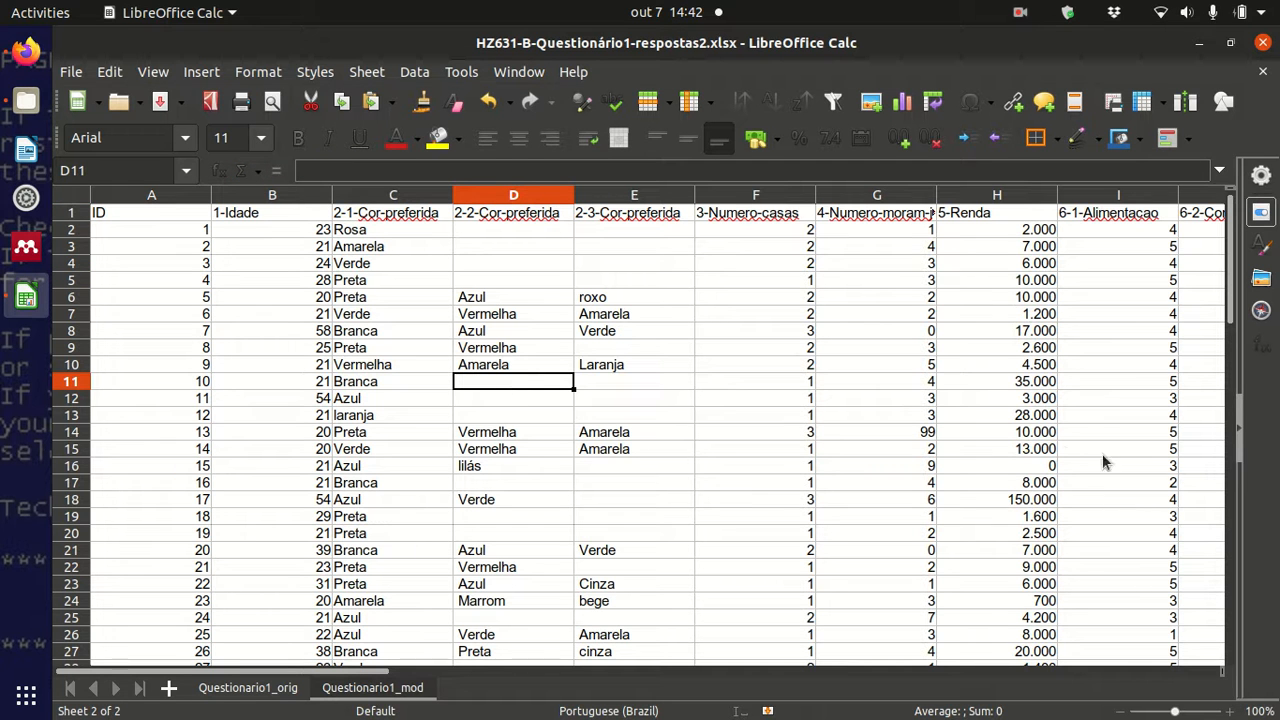
left_click(537, 402)
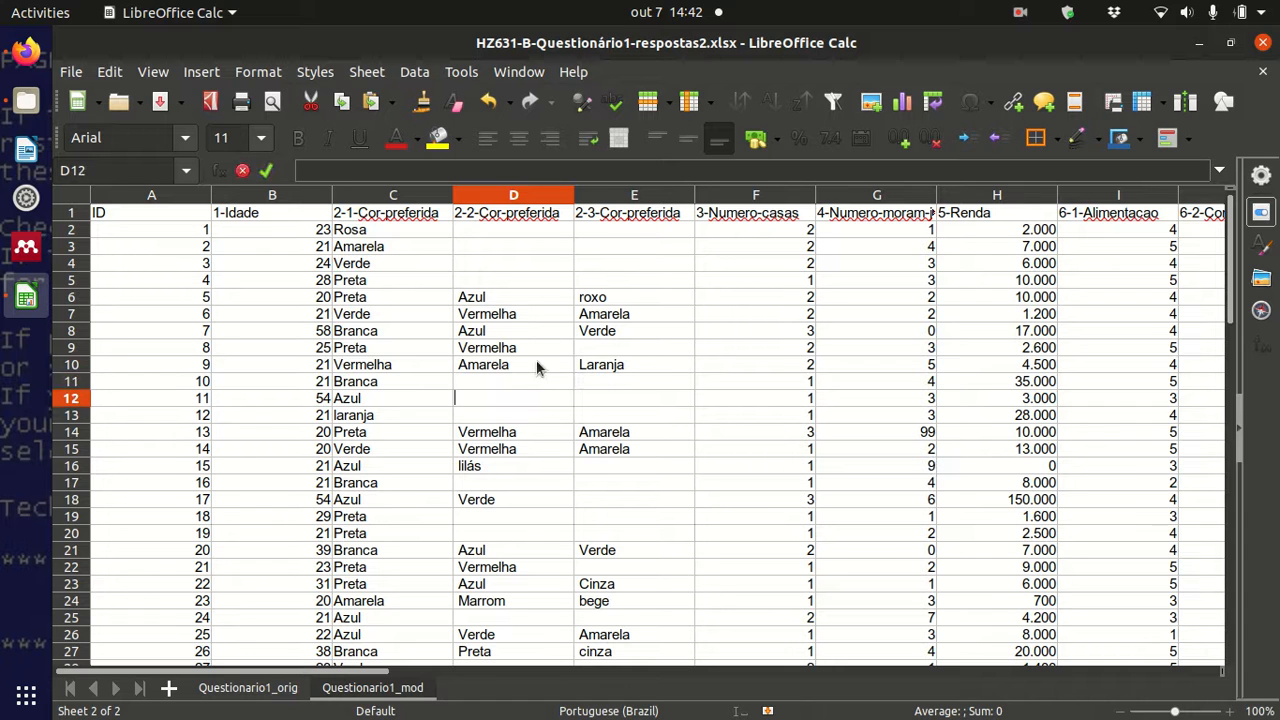
left_click(537, 366)
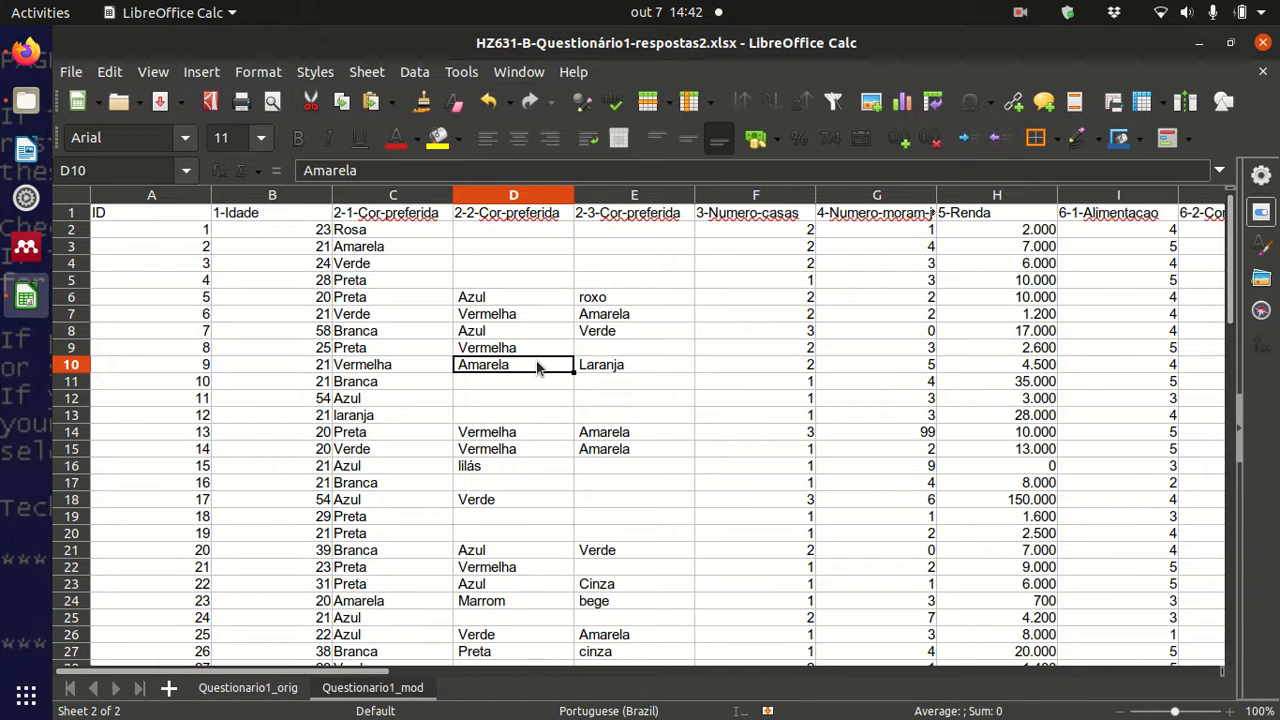
left_click(557, 279)
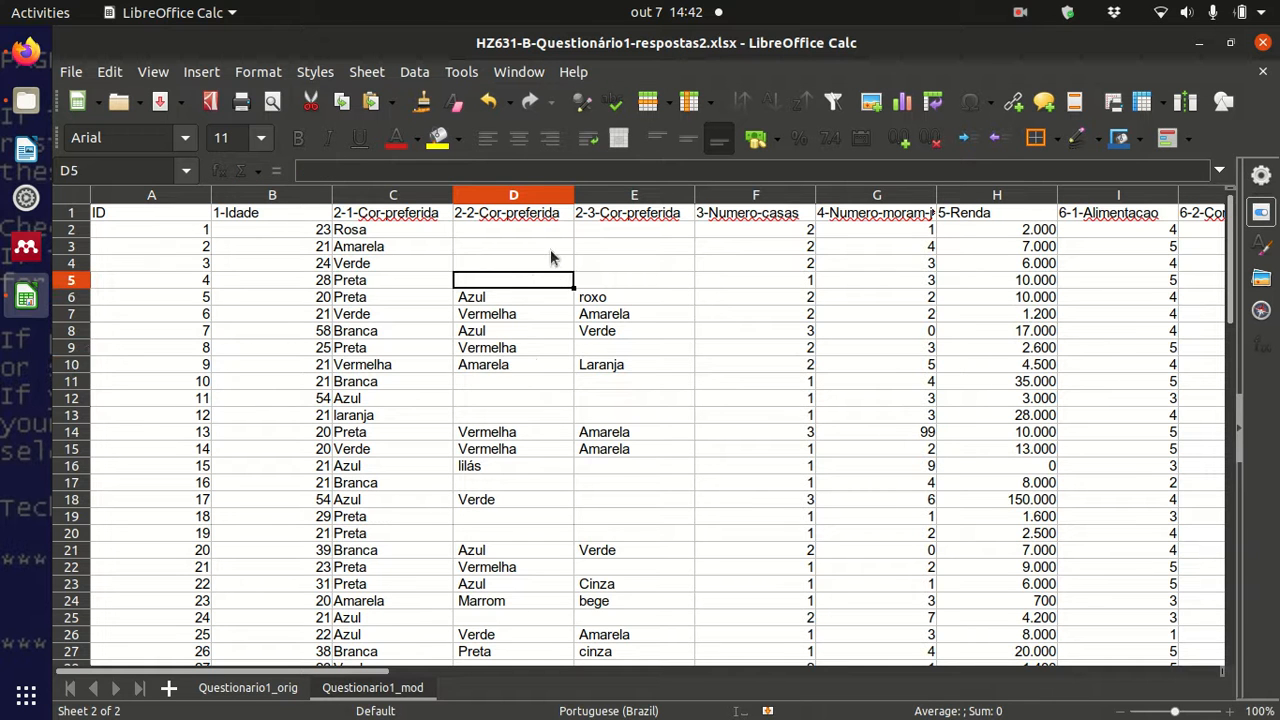
double_click(550, 250)
left_click(556, 268)
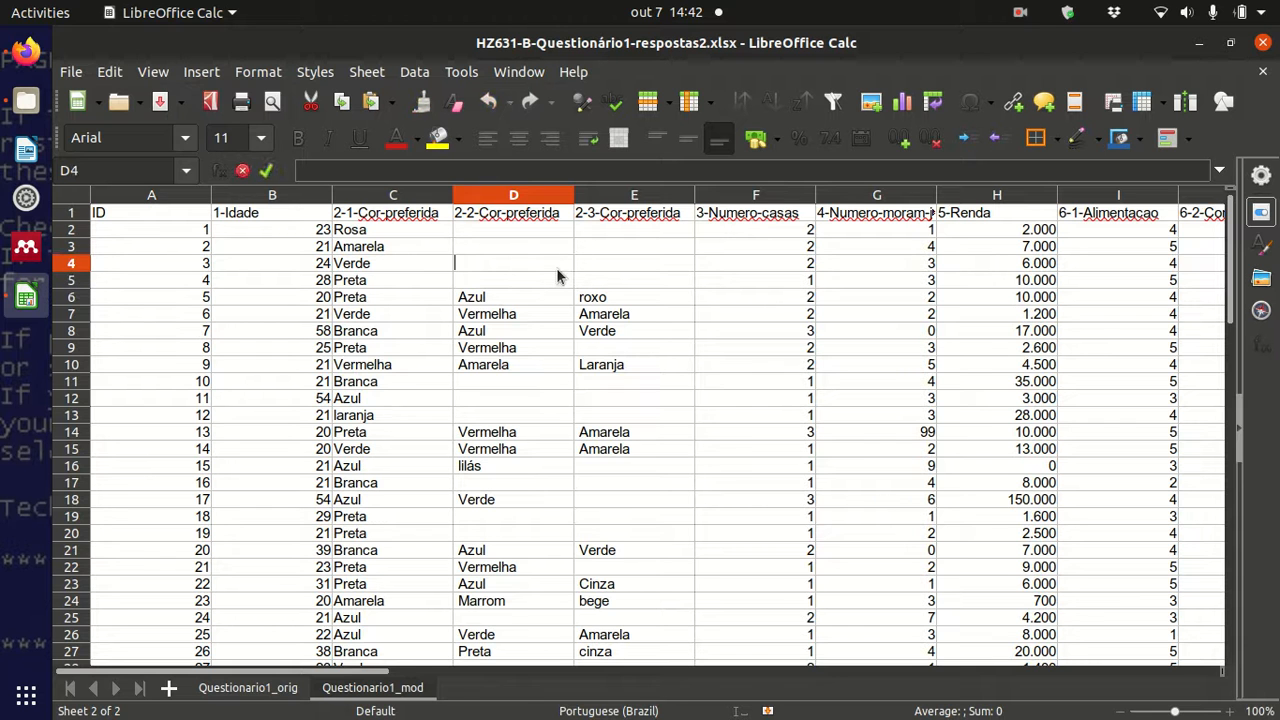
left_click(626, 253)
double_click(626, 257)
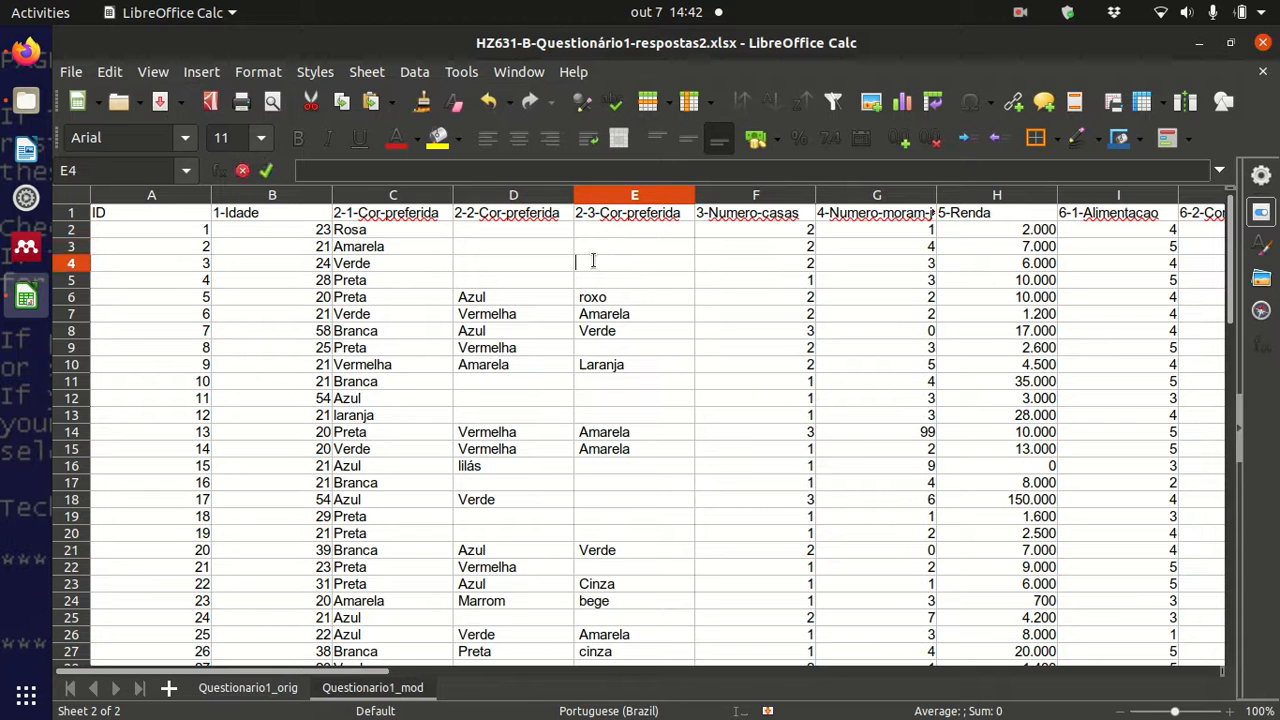
left_click(561, 270)
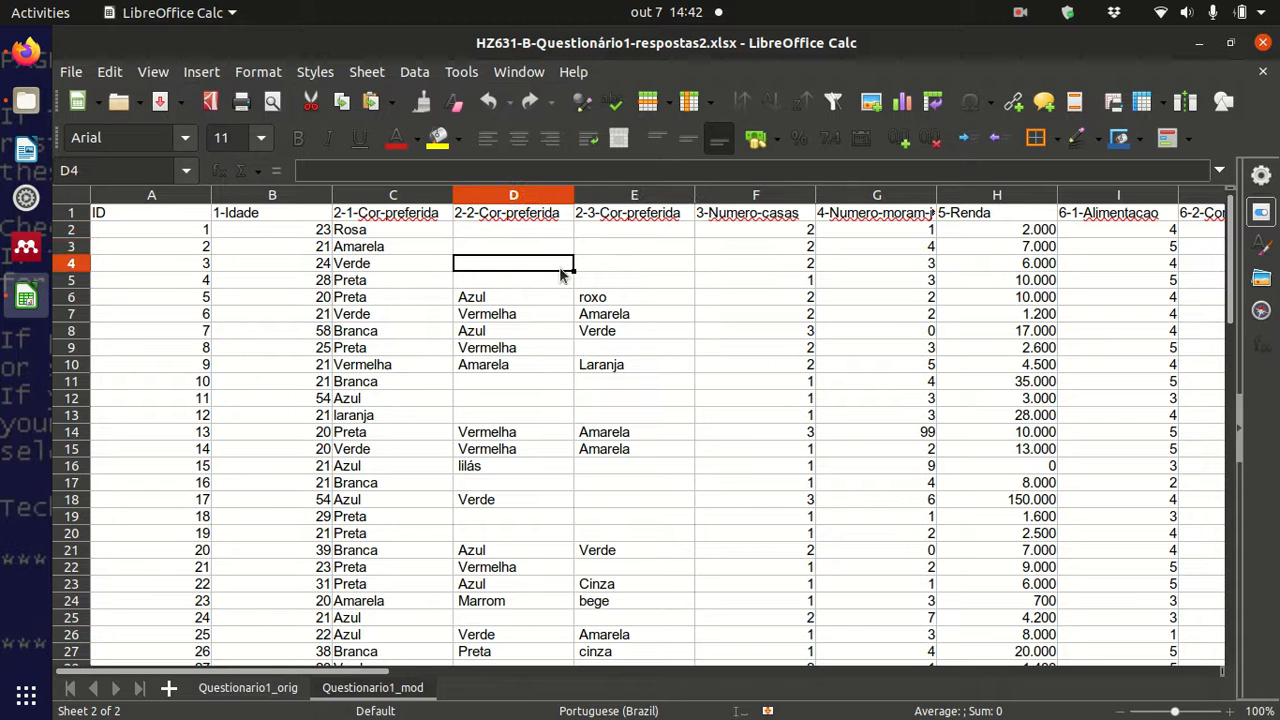
left_click(618, 249)
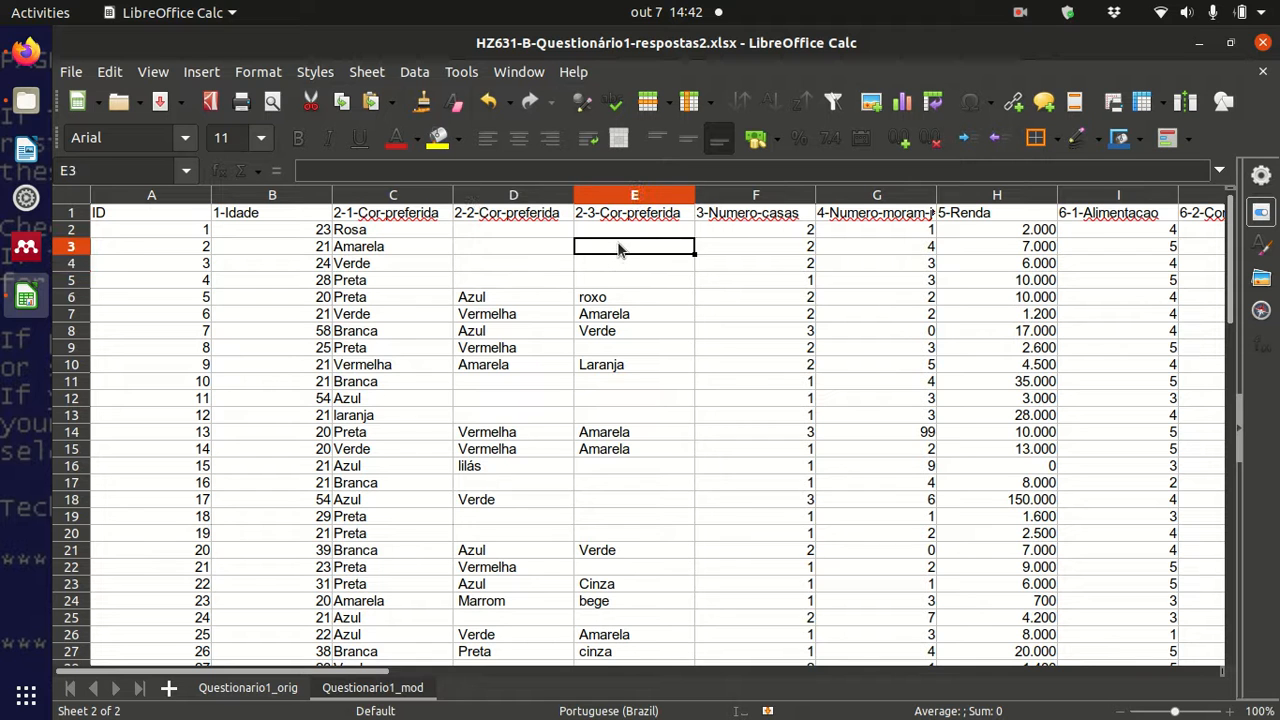
left_click(562, 248)
left_click(634, 244)
left_click(760, 250)
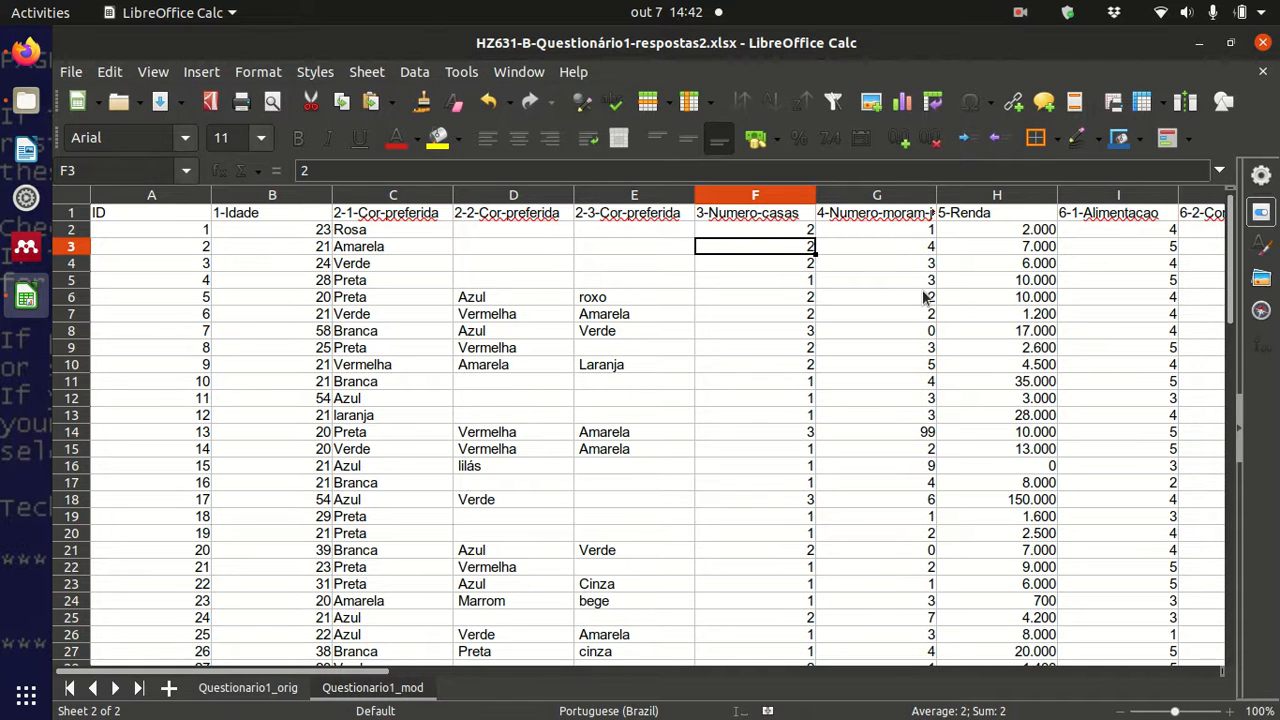
- Select the entire Questionario1_mod sheet and add an AutoFilter to its header row
left_click(1002, 216)
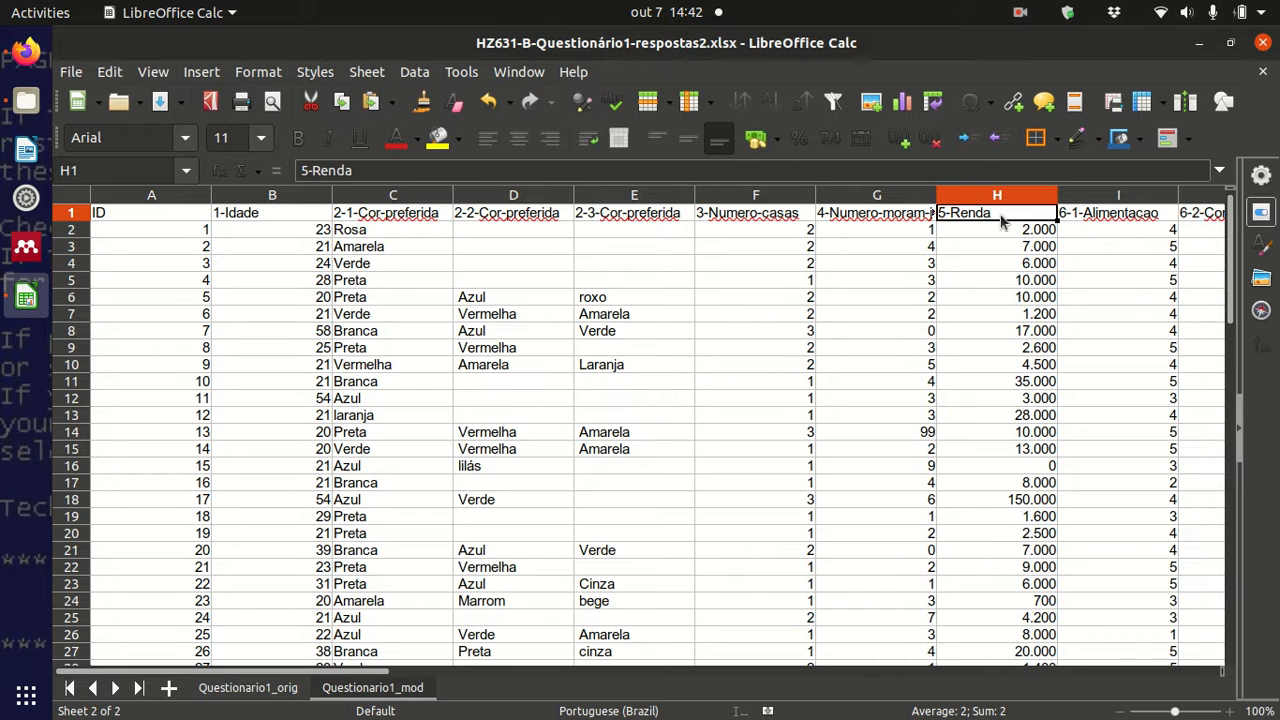
scroll(903, 361, "down", 3)
scroll(903, 361, "up", 3)
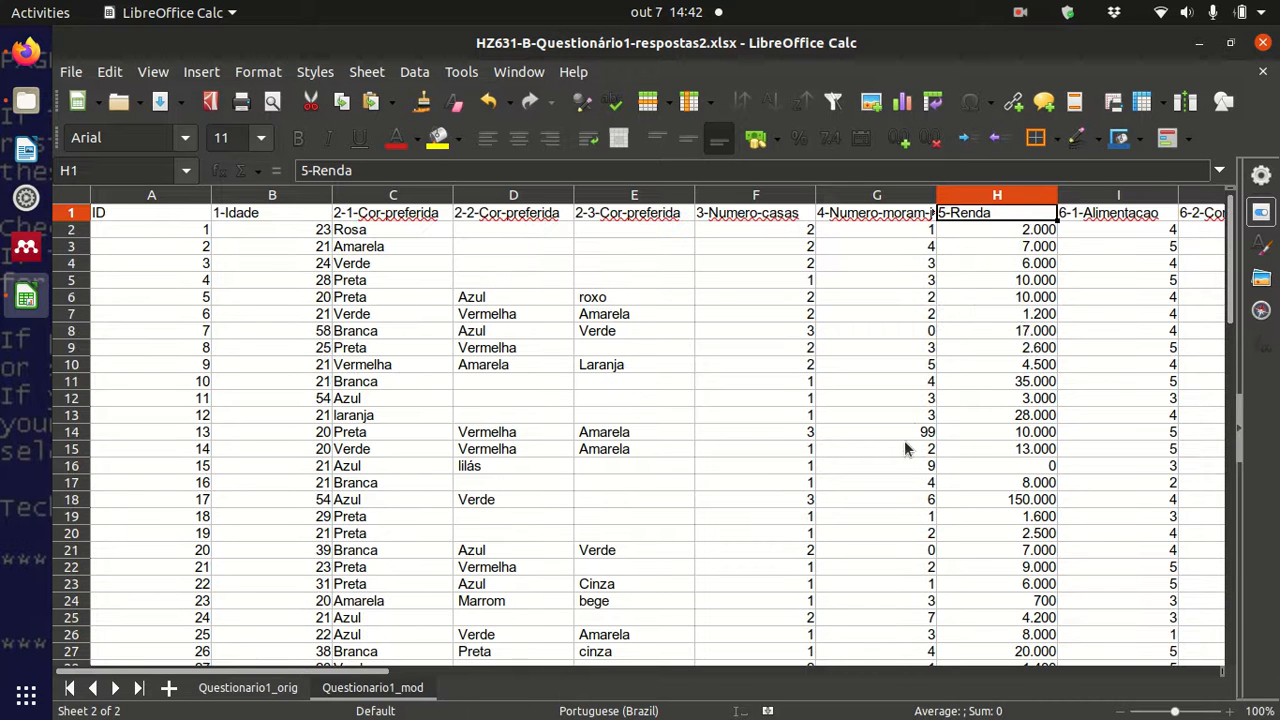
left_click(1008, 229)
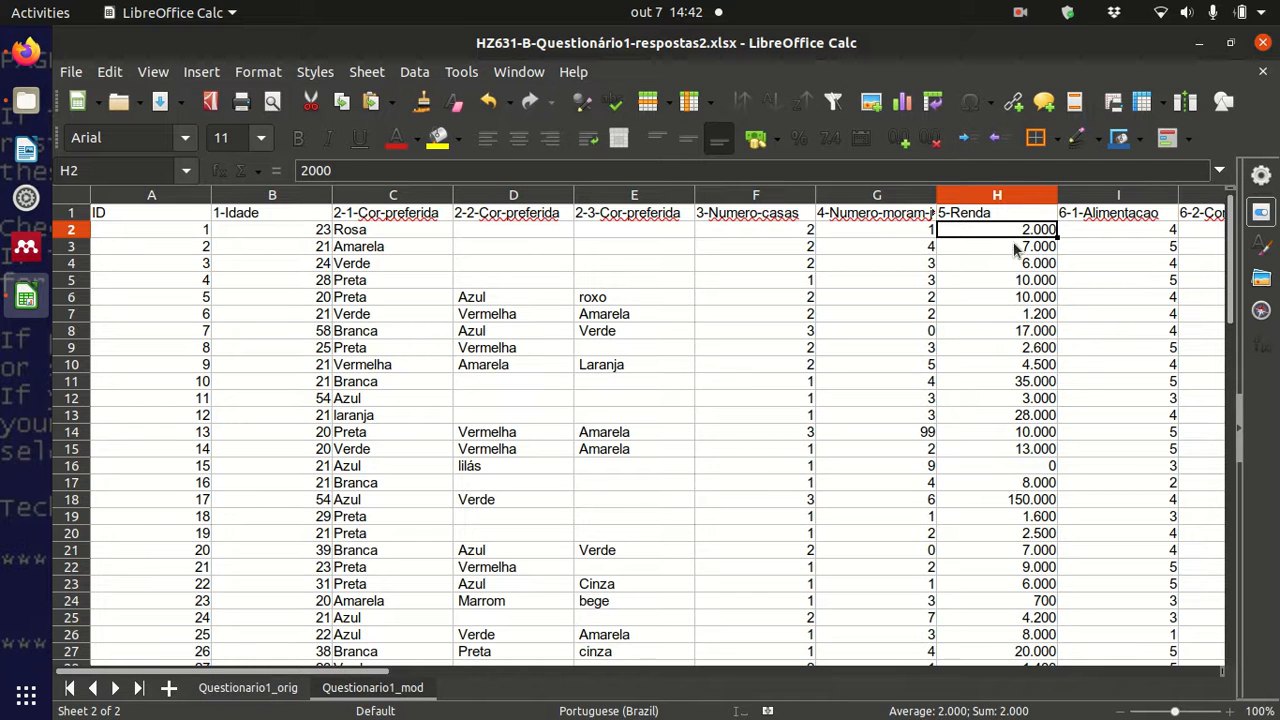
key("Up")
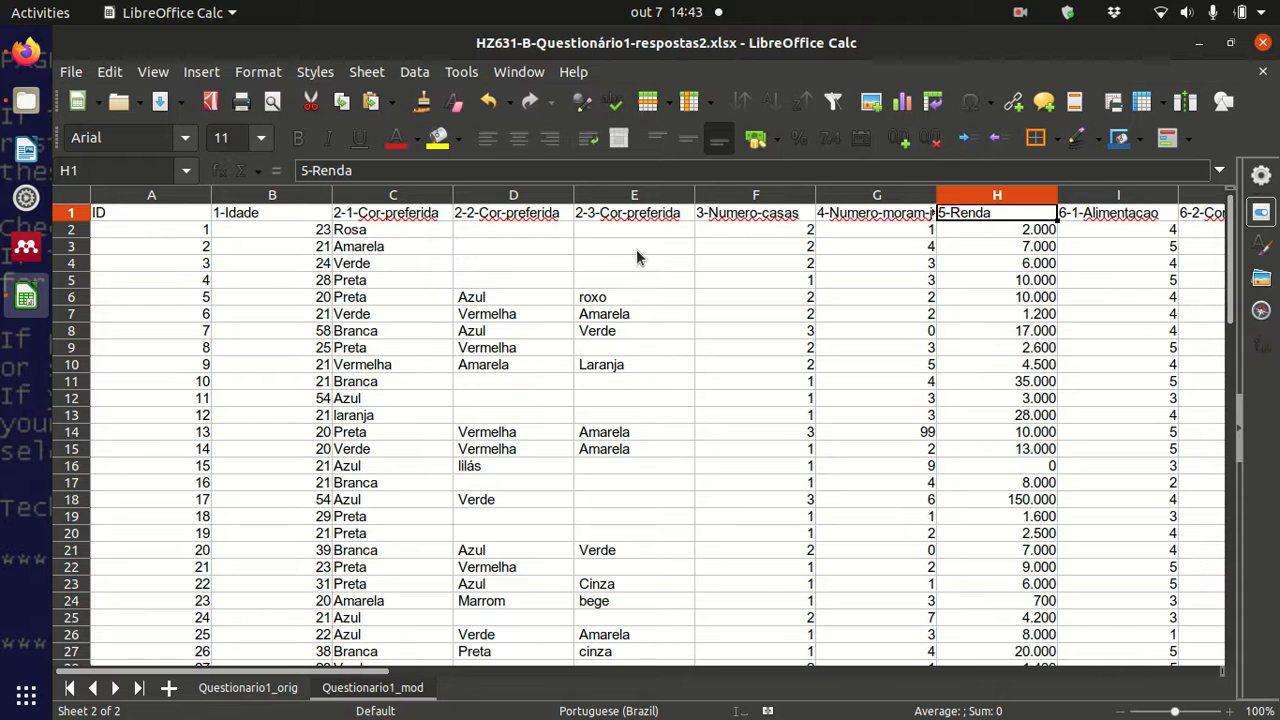
left_click(70, 196)
left_click(74, 212)
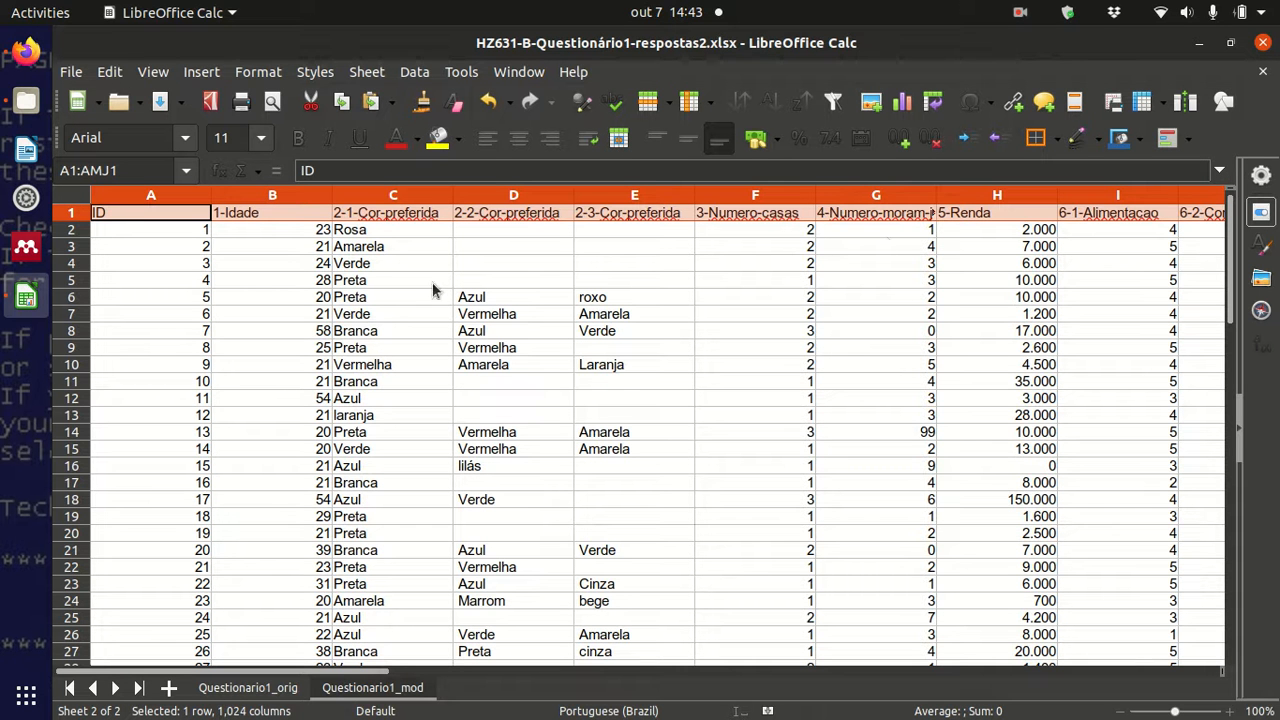
left_click(74, 197)
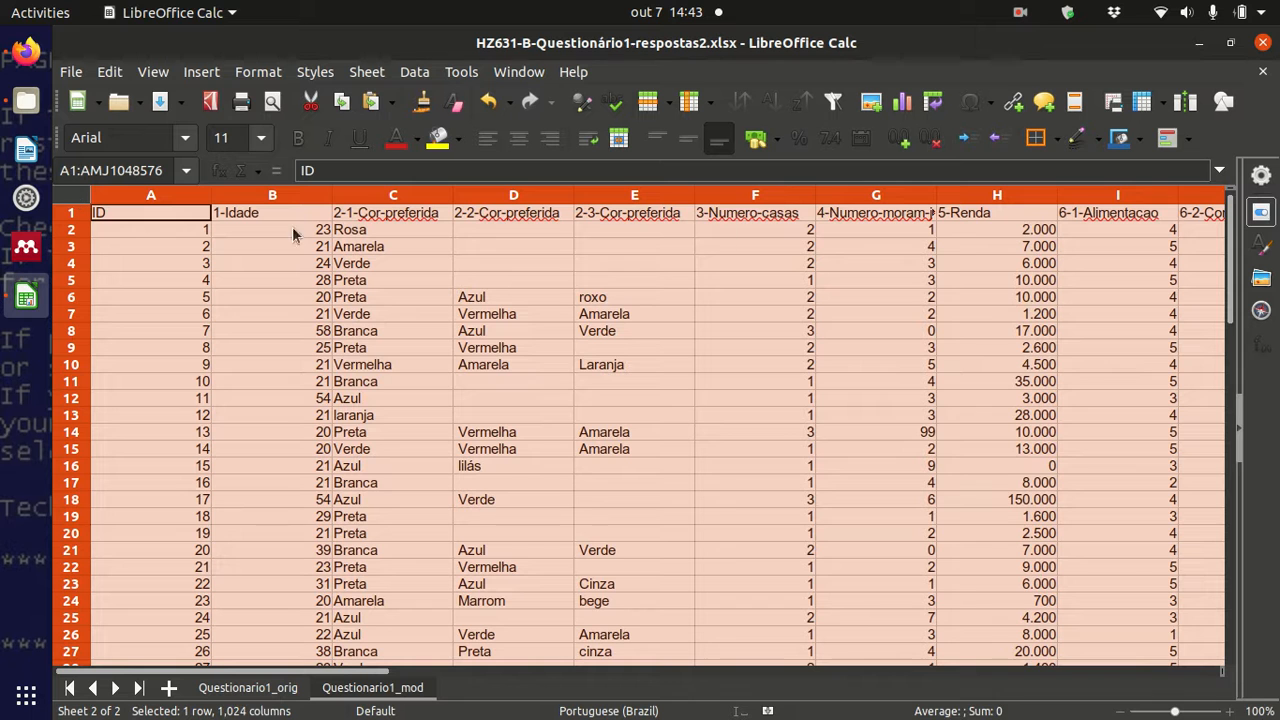
left_click(834, 101)
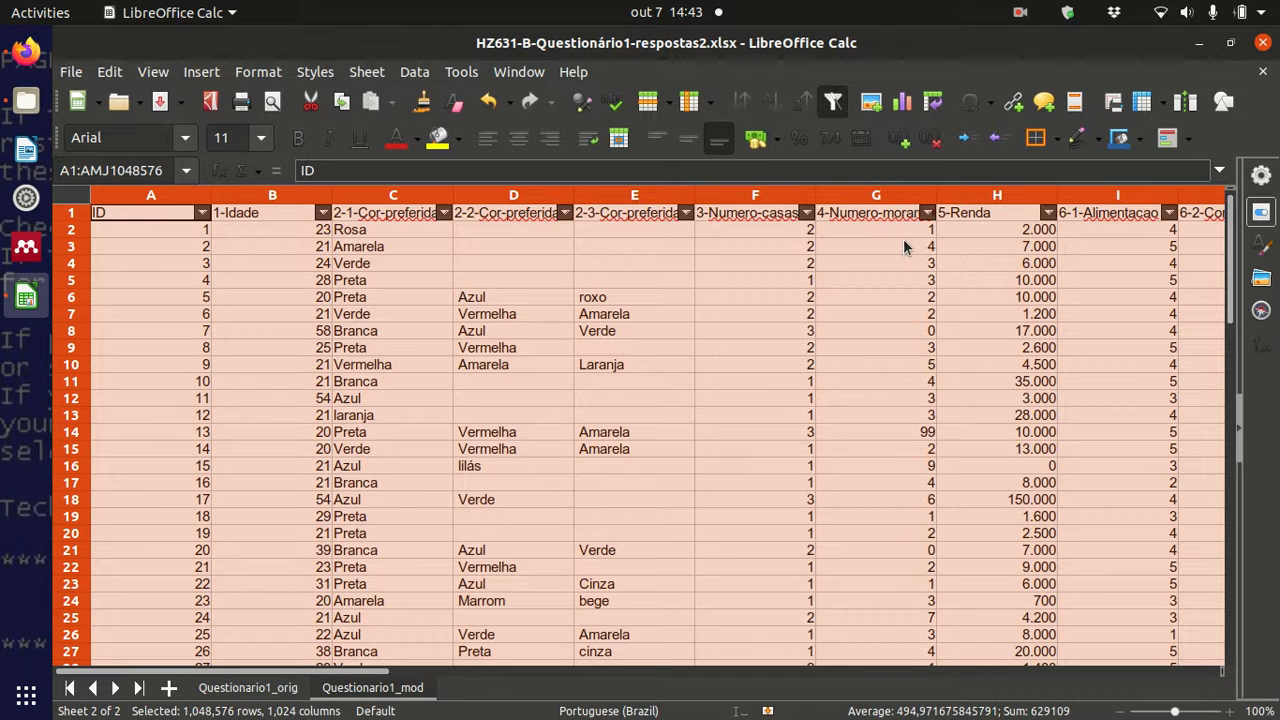
left_click(900, 263)
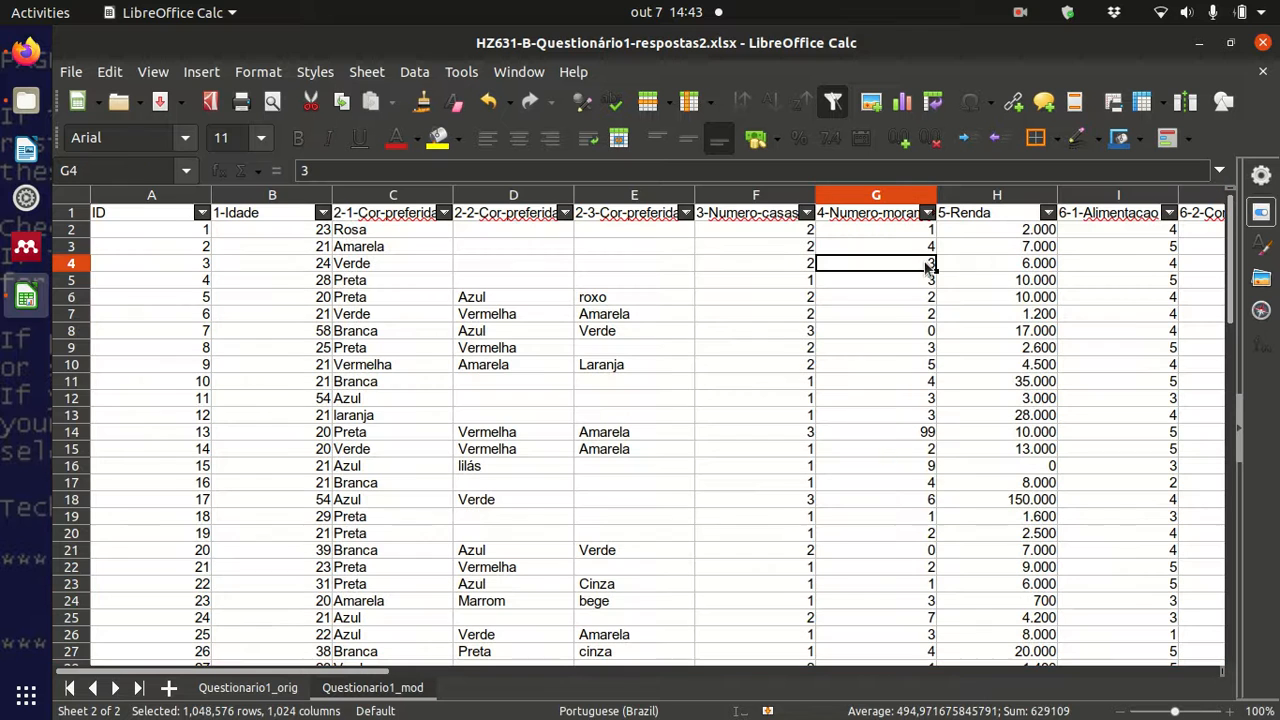
- Sort all the records by 5-Renda in ascending order and look over the reordered rows
left_click(1047, 214)
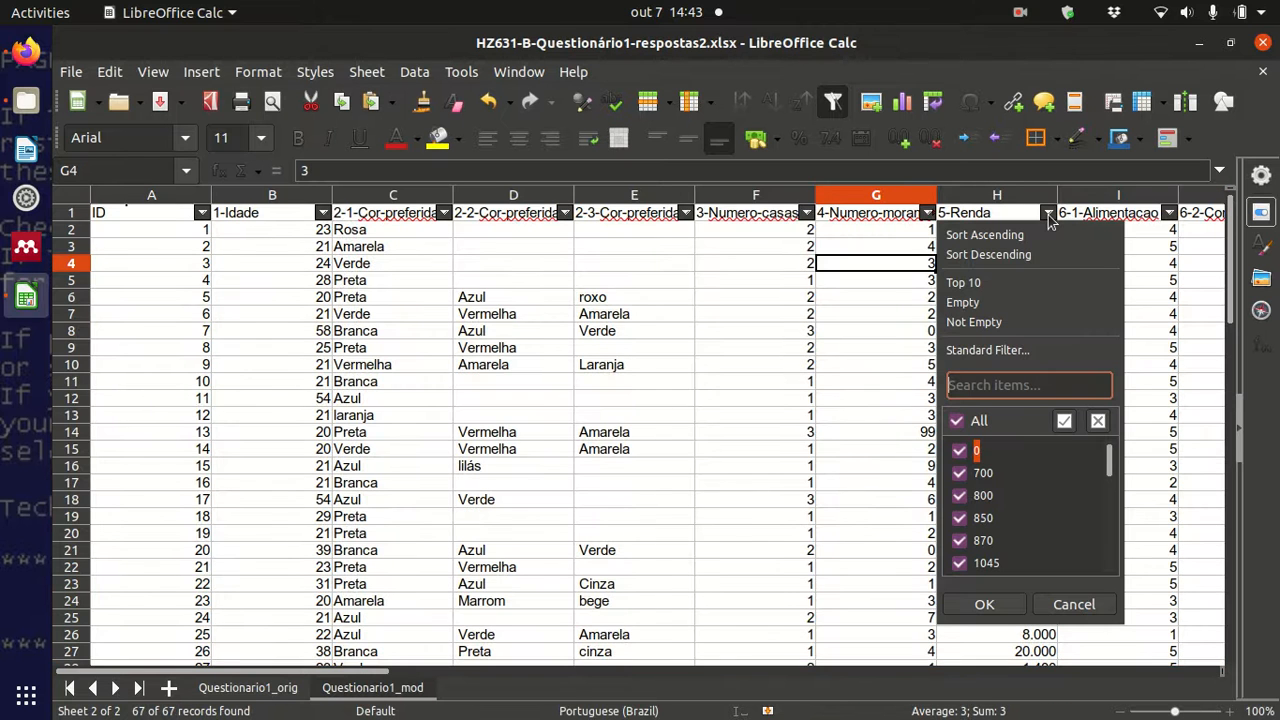
left_click(994, 236)
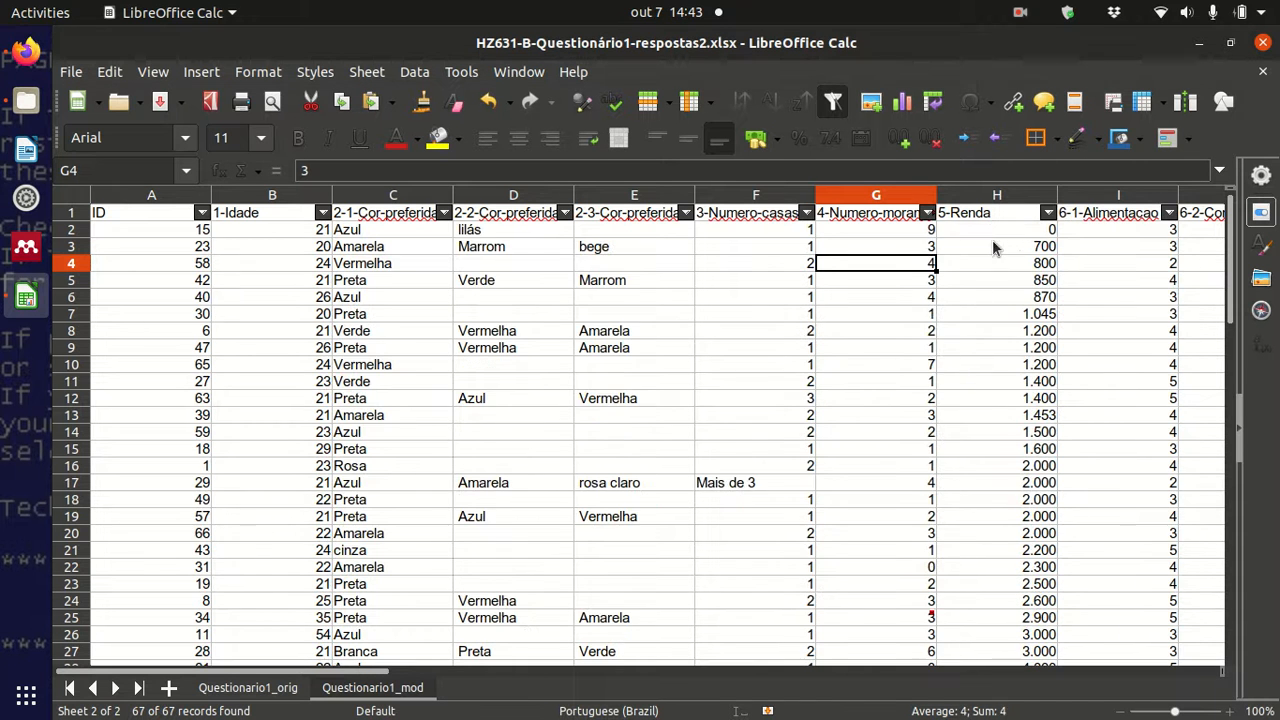
left_click(1008, 245)
scroll(648, 398, "down", 5)
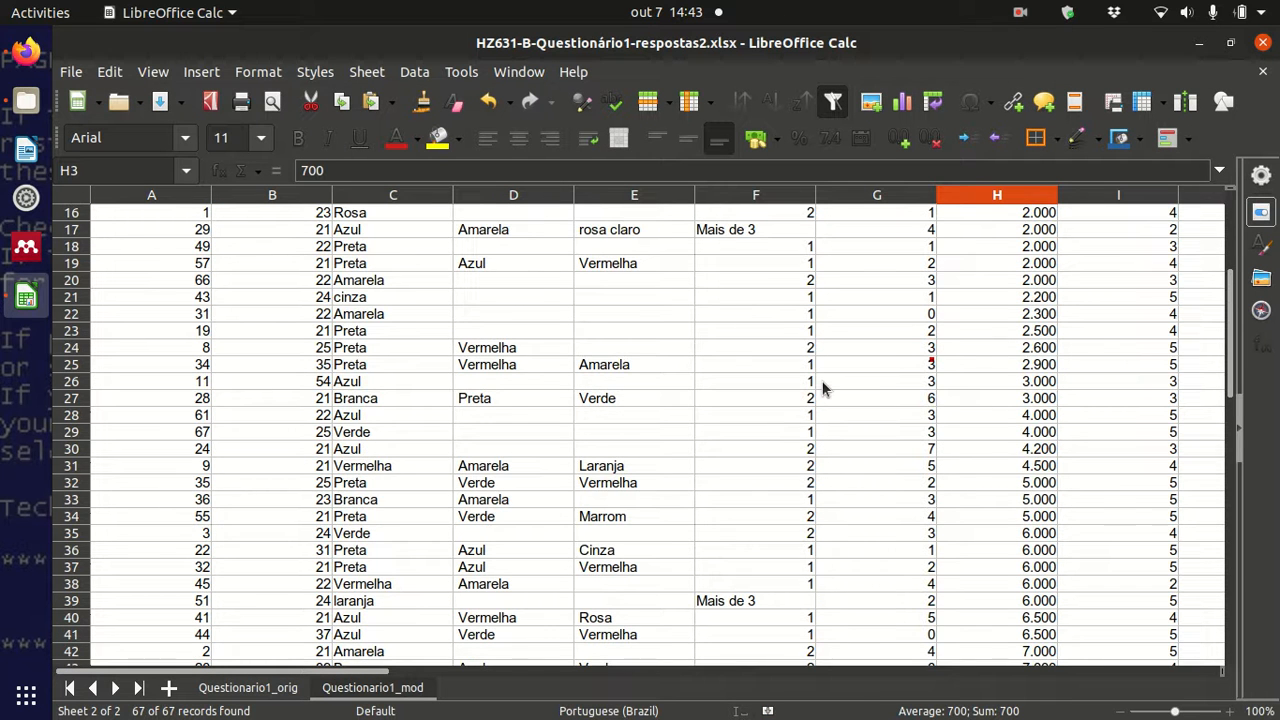
scroll(823, 388, "up", 4)
scroll(823, 388, "up", 1)
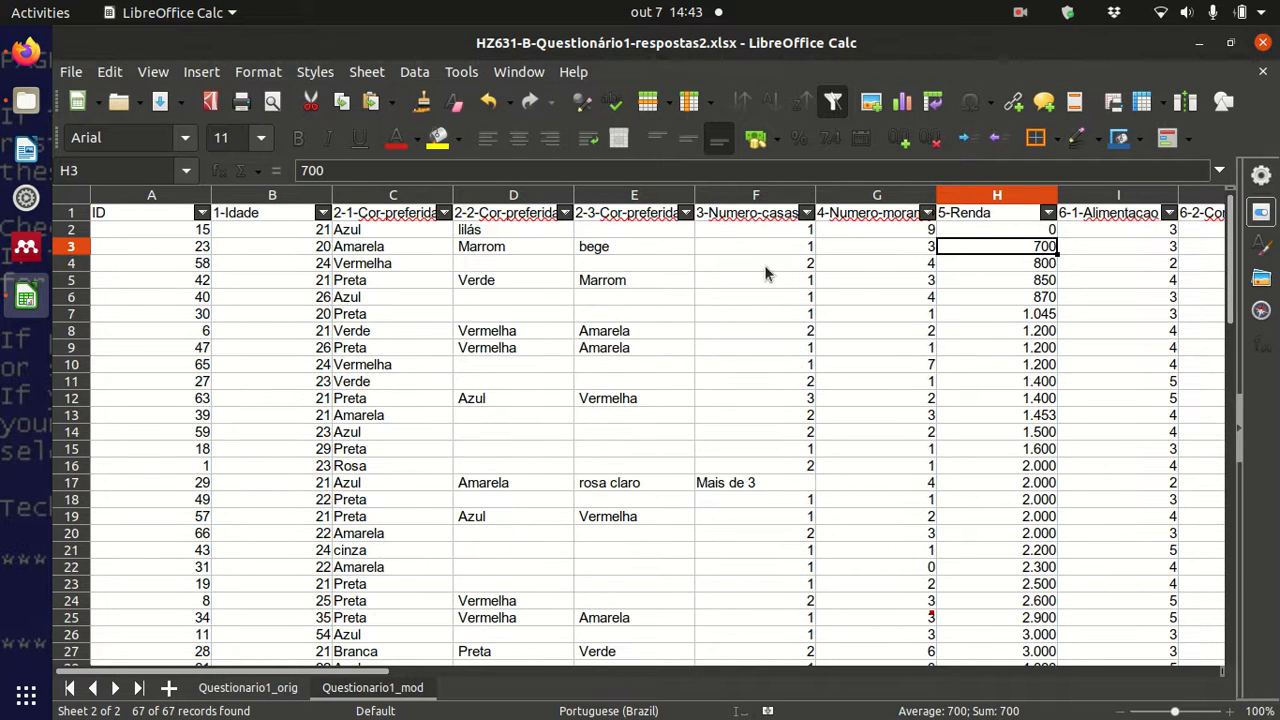
- Look across the header row from 3-Numero-casas to beyond the last question 7 column, and back to the ID column
left_click(757, 250)
left_click(754, 233)
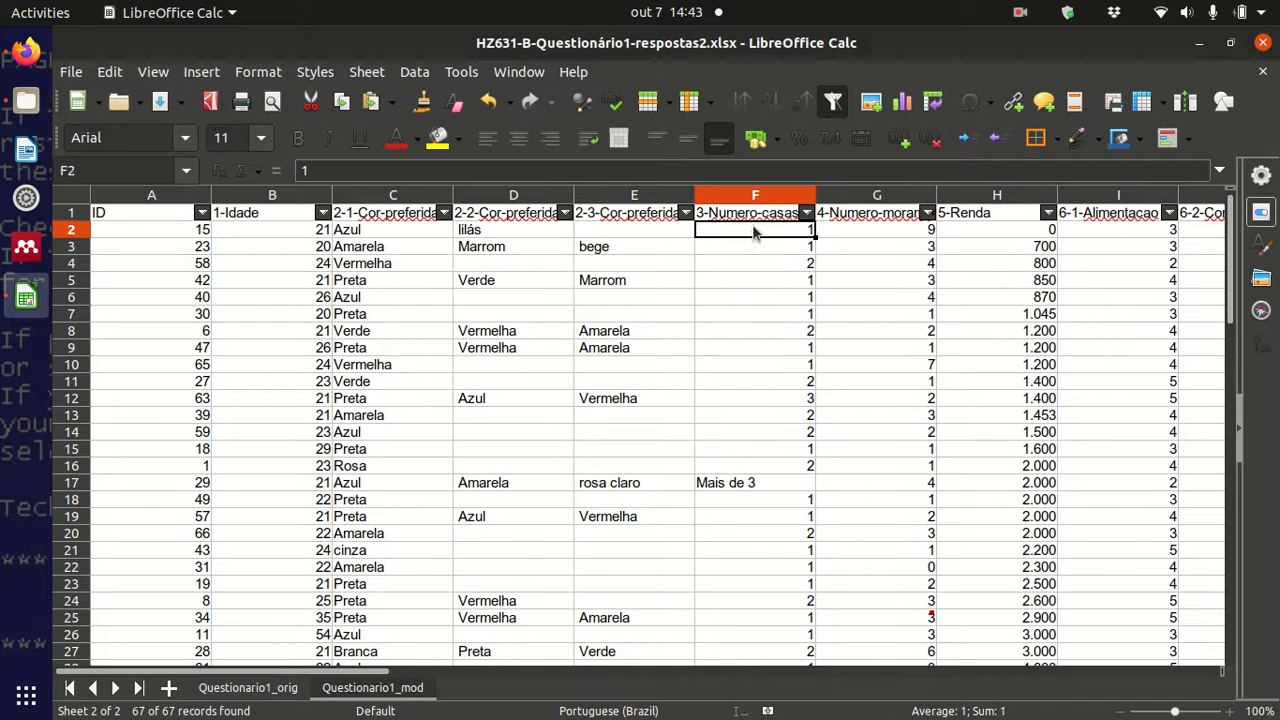
key("Up")
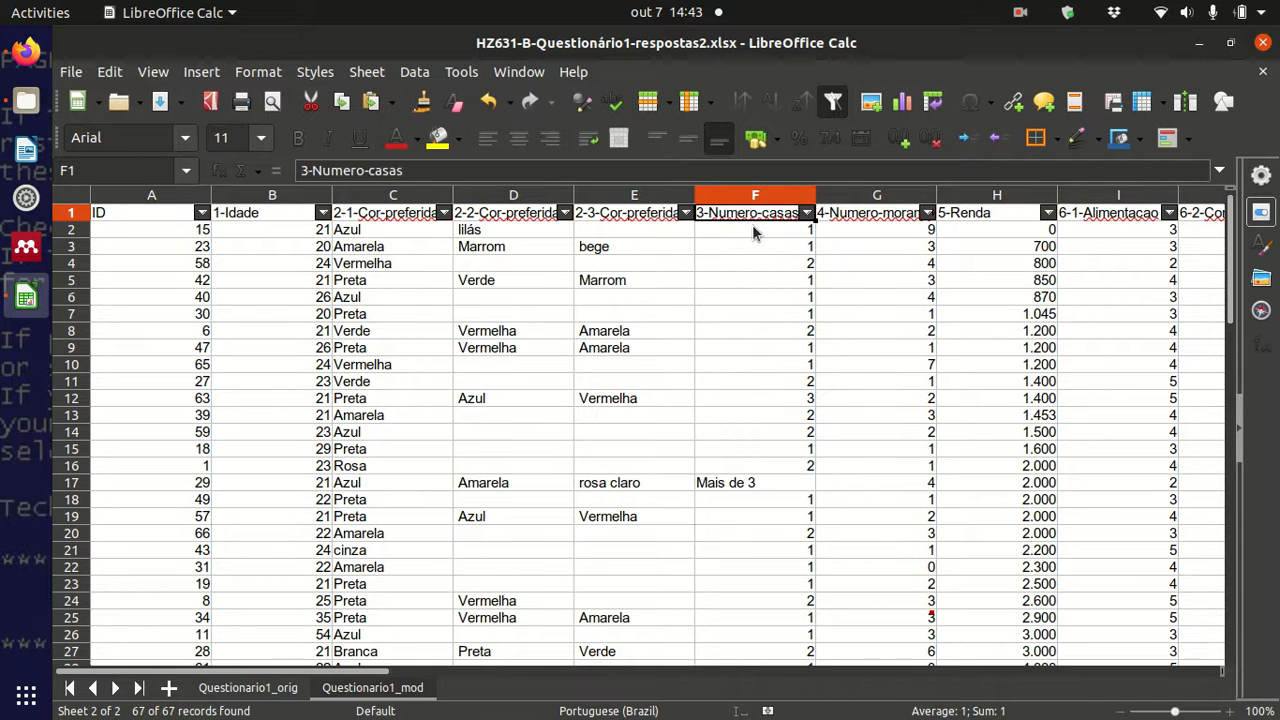
key("Right")
key("Right")
key("Right")
key("Right")
key("Right")
key("Right")
key("Right")
key("Right")
key("Right")
key("Right")
key("Right")
key("Right")
key("Right")
key("Right")
key("Right")
key("Right")
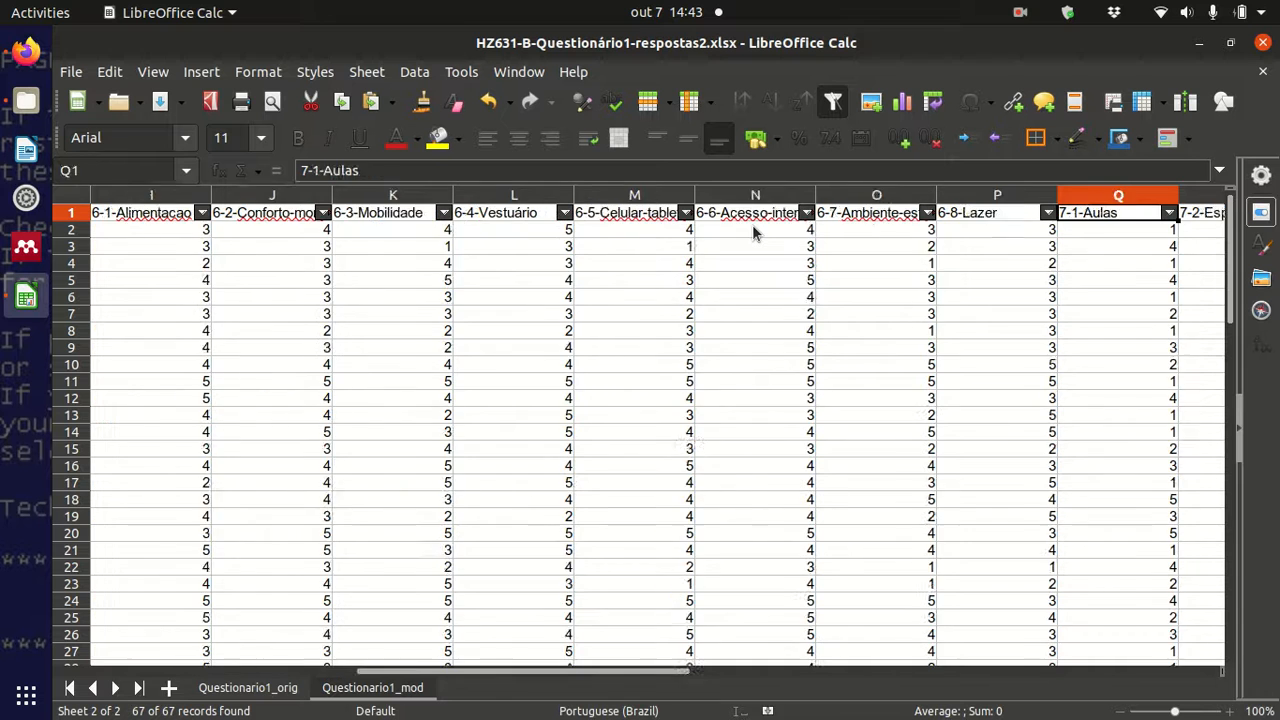
key("Left")
key("Left")
key("Left")
key("Left")
key("Left")
key("Left")
key("Left")
key("Left")
key("Left")
key("Left")
key("Left")
key("Left")
key("Left")
key("Left")
key("Left")
key("Left")
key("Left")
key("Left")
key("Left")
key("Left")
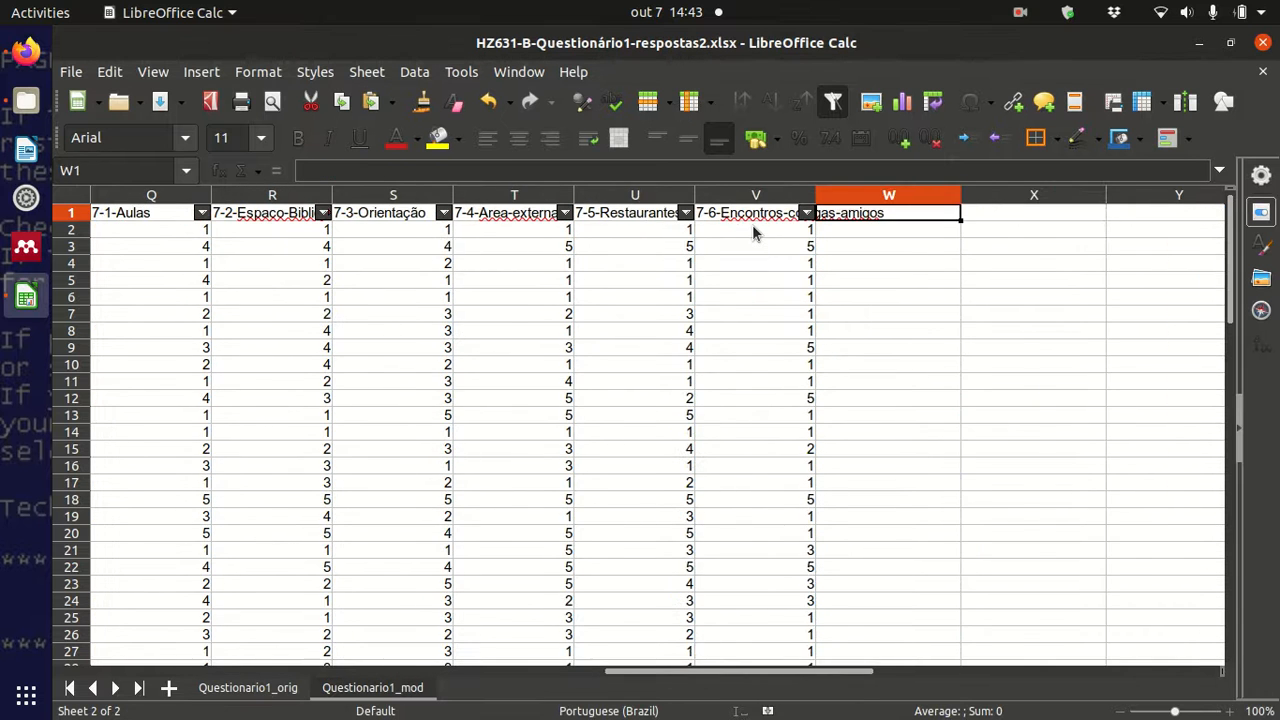
key("Down")
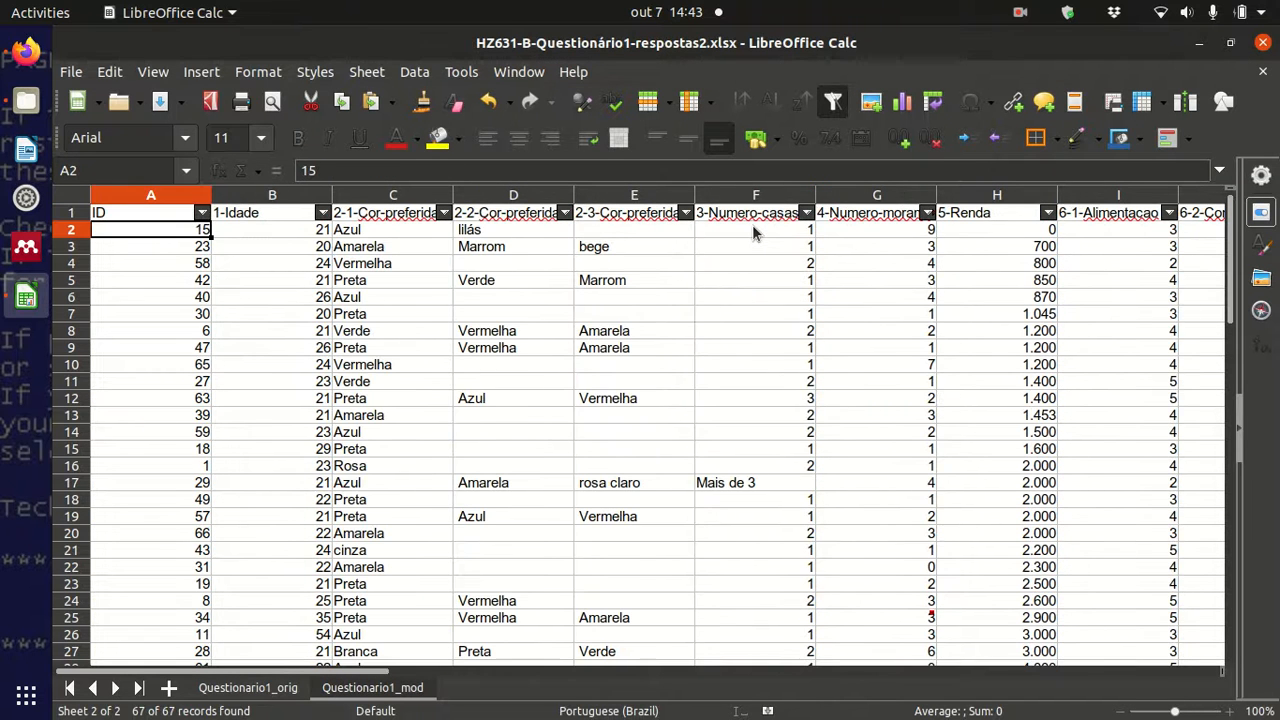
key("Up")
key("Down")
key("Up")
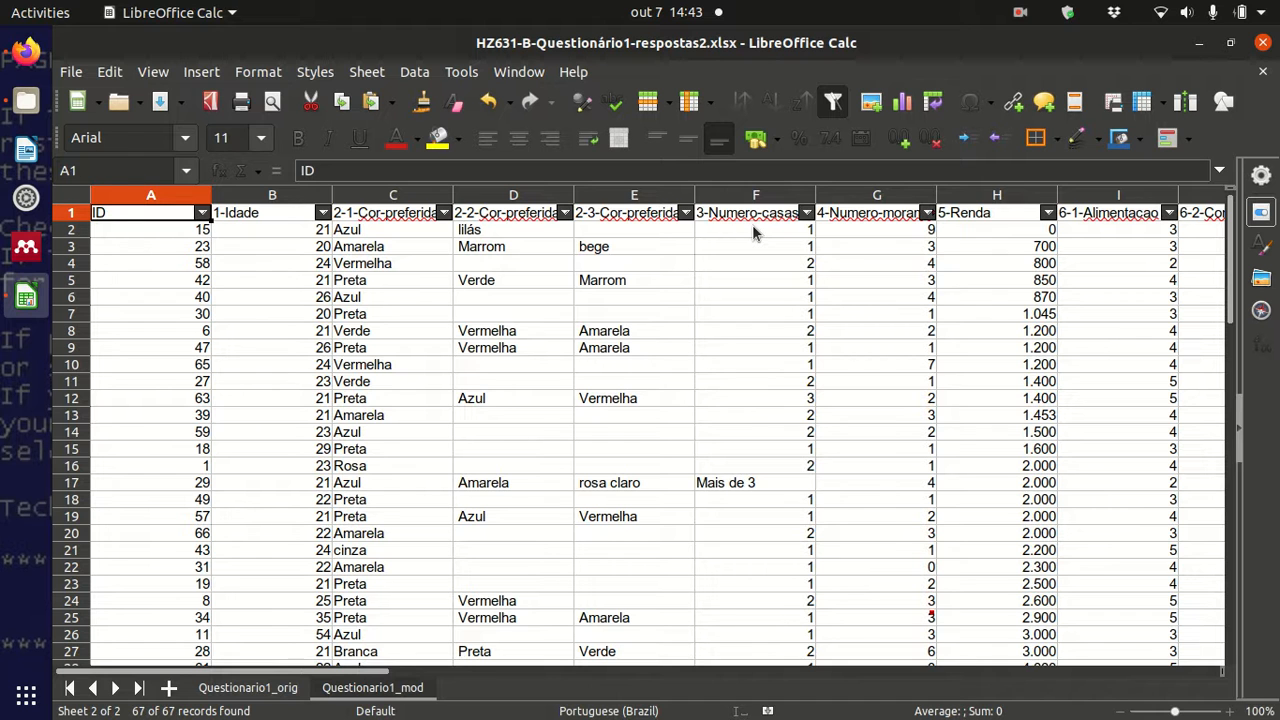
- Sort all the records by 5-Renda in ascending order again and check the column's other sorting options
left_click(1016, 216)
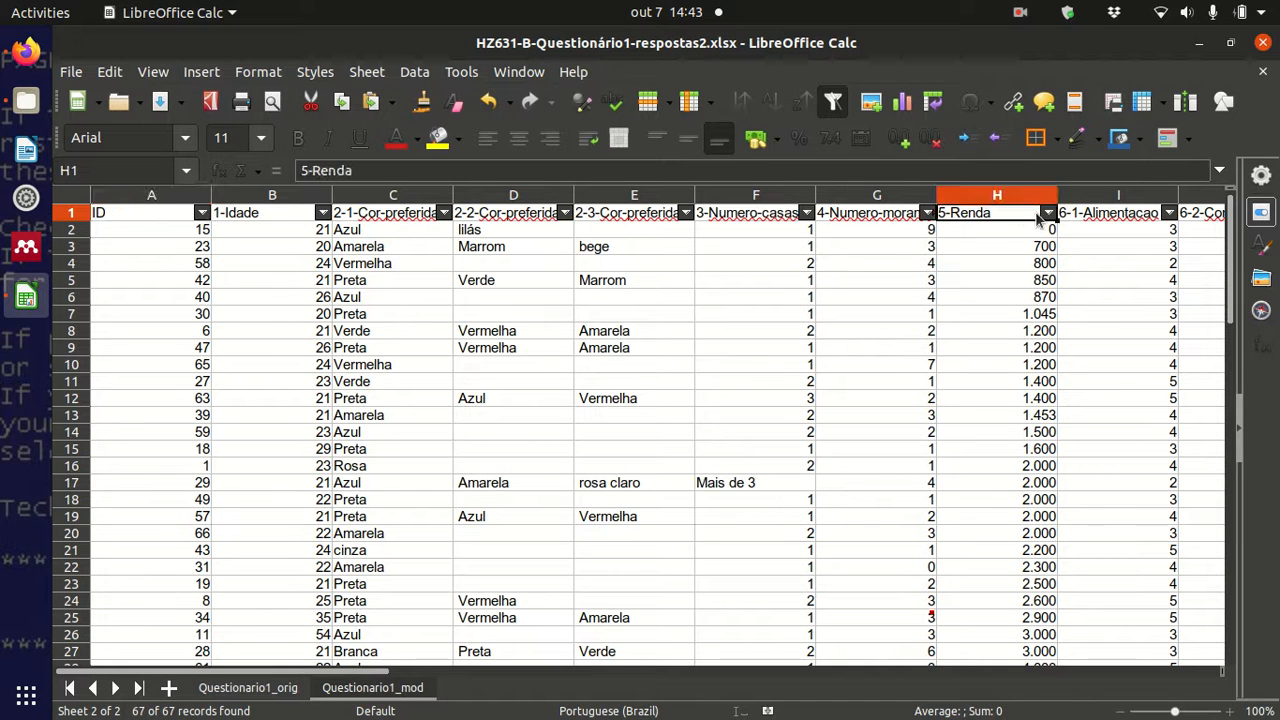
left_click(1047, 213)
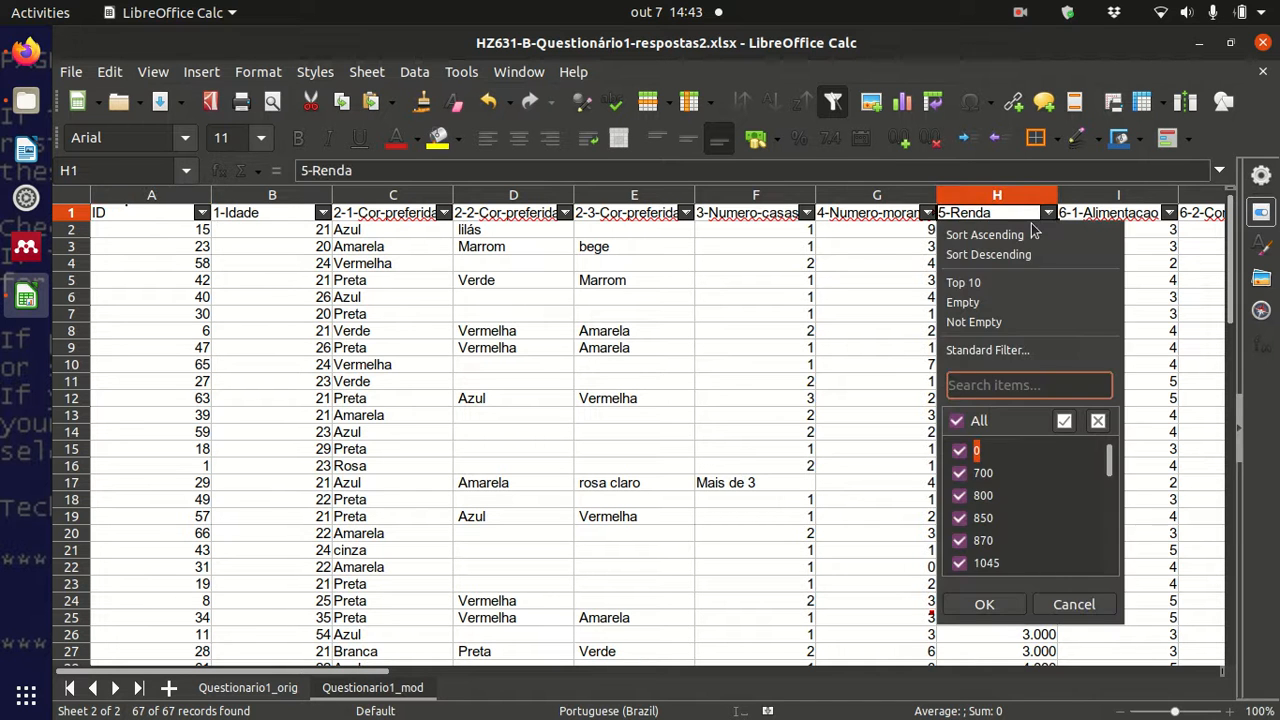
left_click(1032, 236)
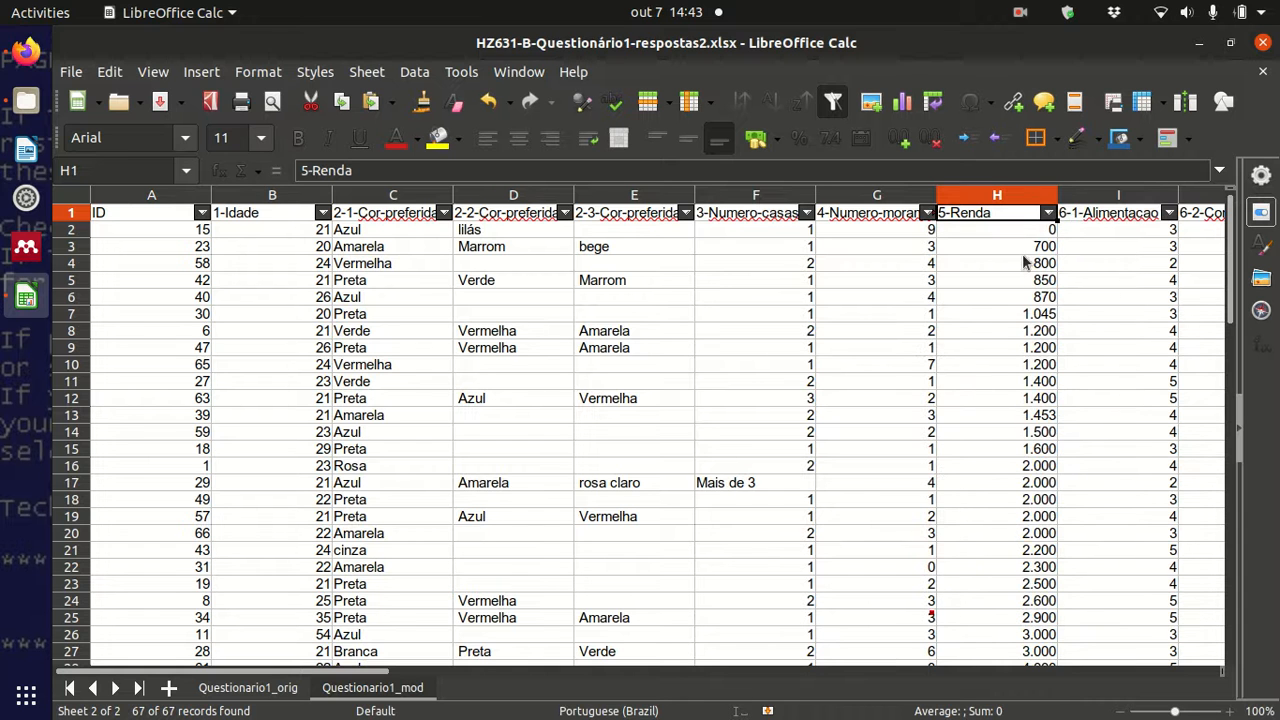
left_click(1048, 213)
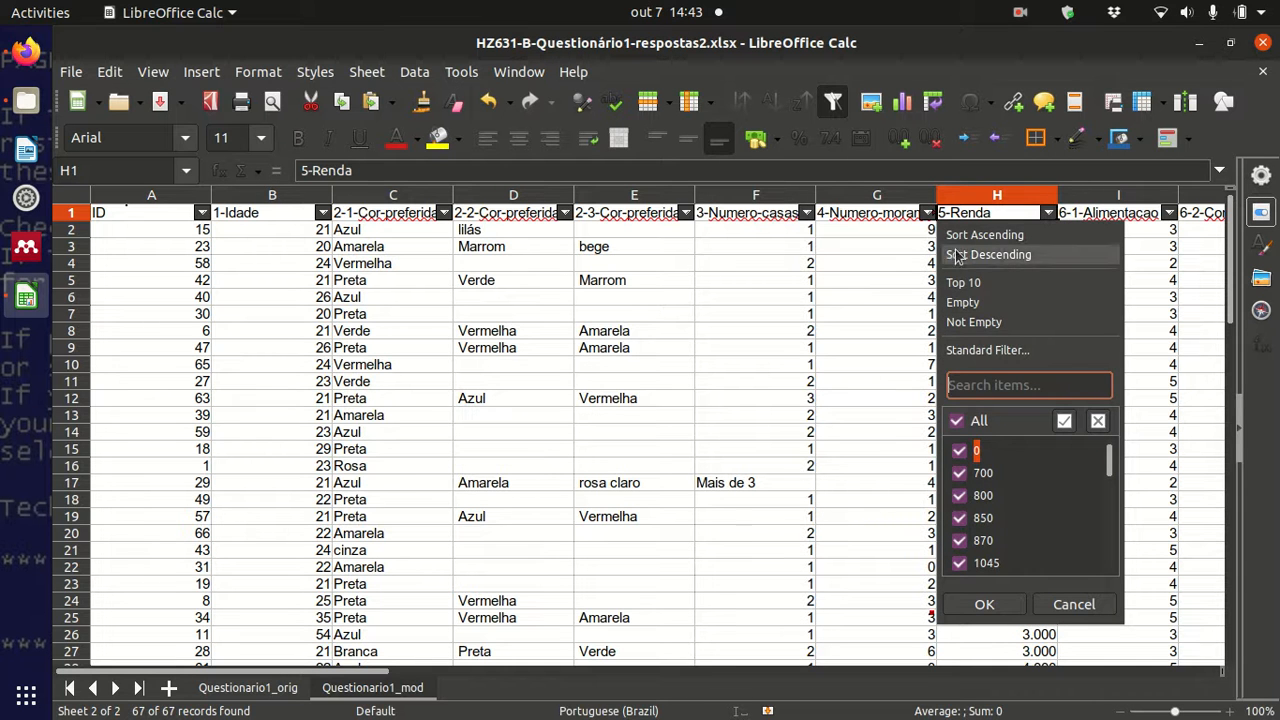
left_click(834, 313)
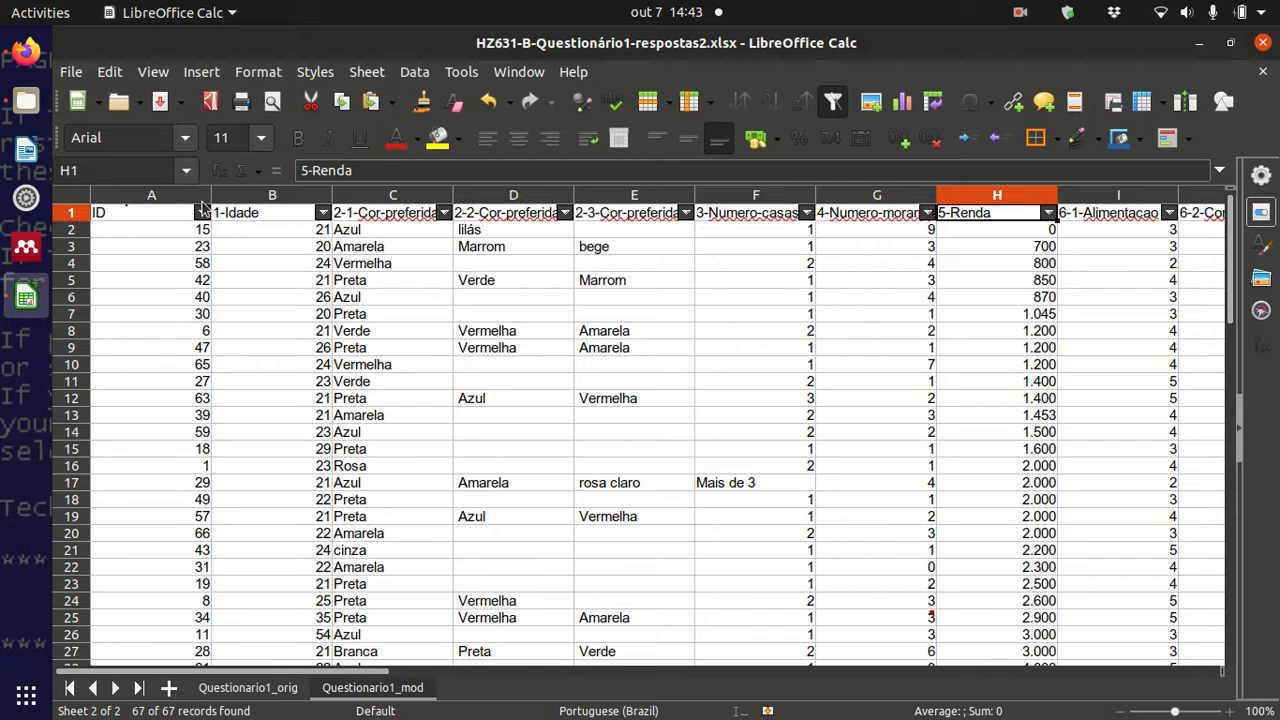
- Sort all the records by ID in ascending order to restore their original sequence
left_click(200, 195)
left_click(203, 229)
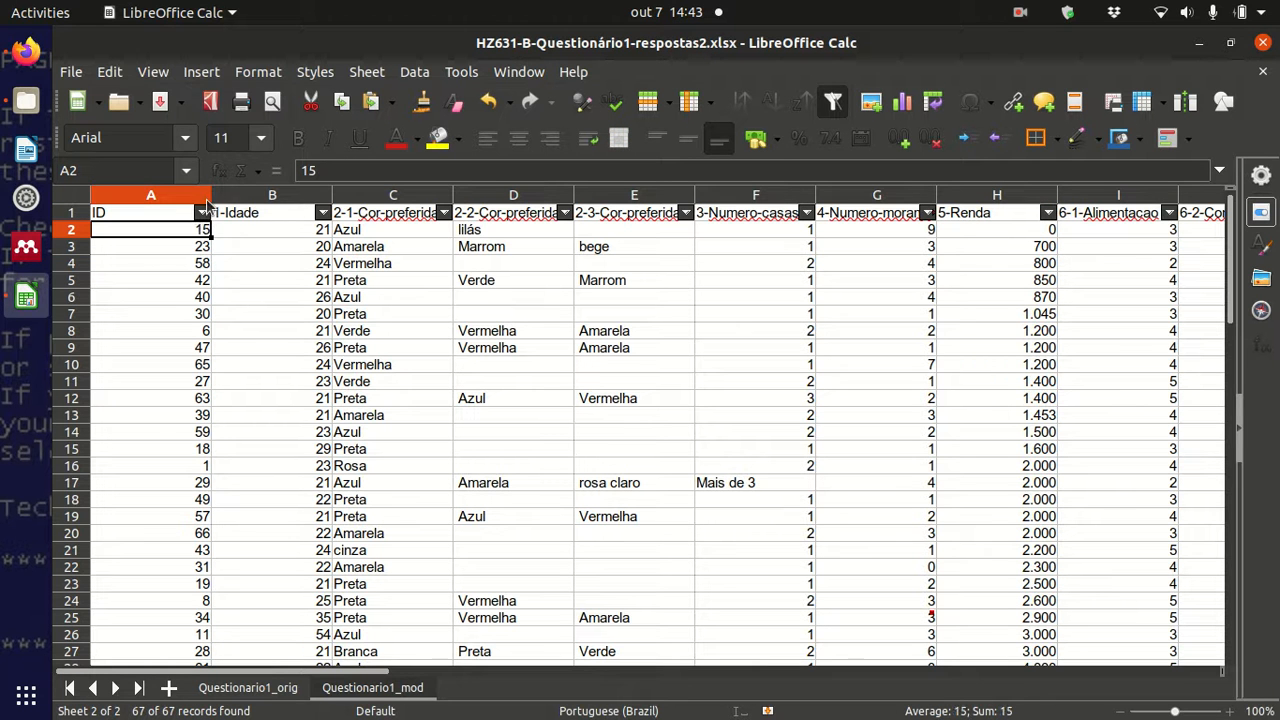
left_click(202, 213)
left_click(203, 232)
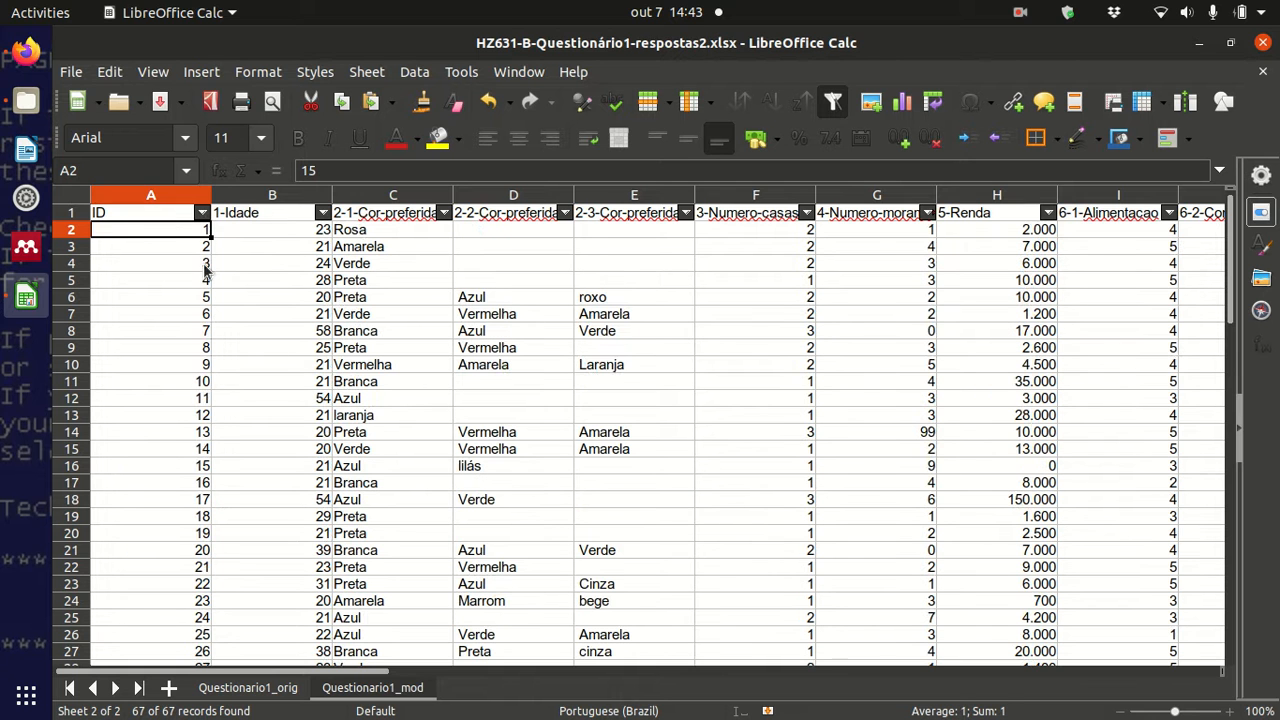
- Examine the record in row 16 across its answers, from the ID column to 6-1-Alimentacao
left_click(203, 466)
key("Right")
key("Right")
key("Right")
key("Right")
key("Right")
key("Right")
key("Right")
key("Right")
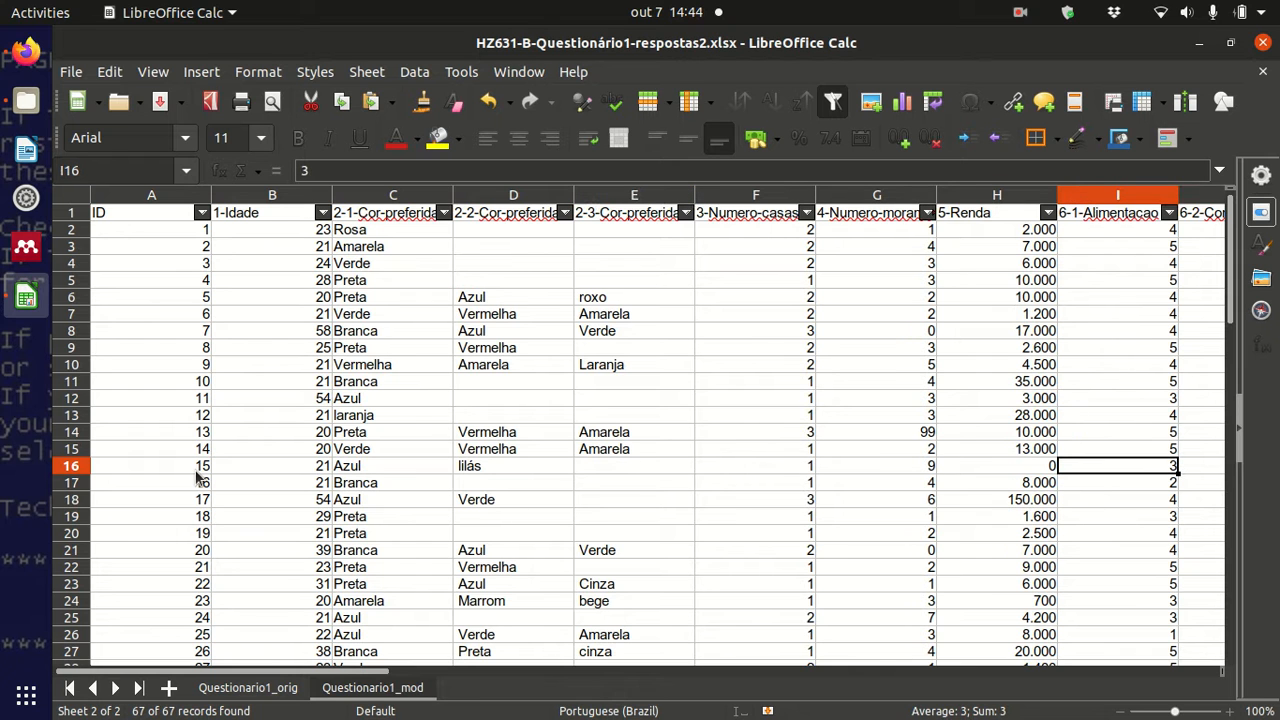
left_click(1012, 8)
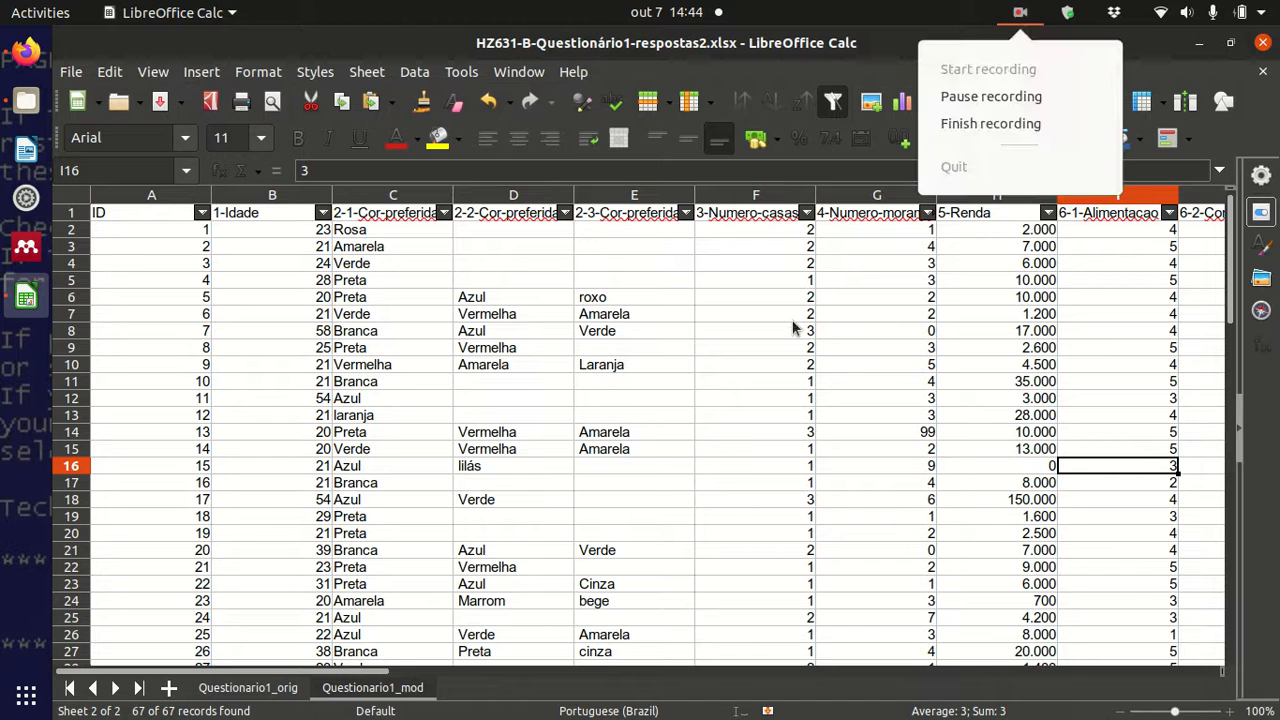